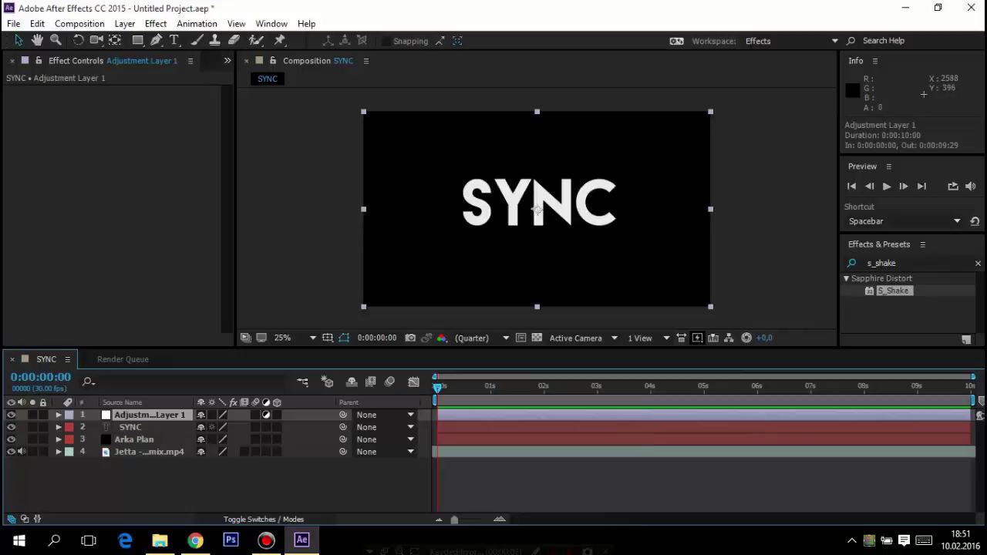
- Look through the timeline's right-click New options and the composition menu, then dismiss them
left_click(136, 479)
right_click(137, 478)
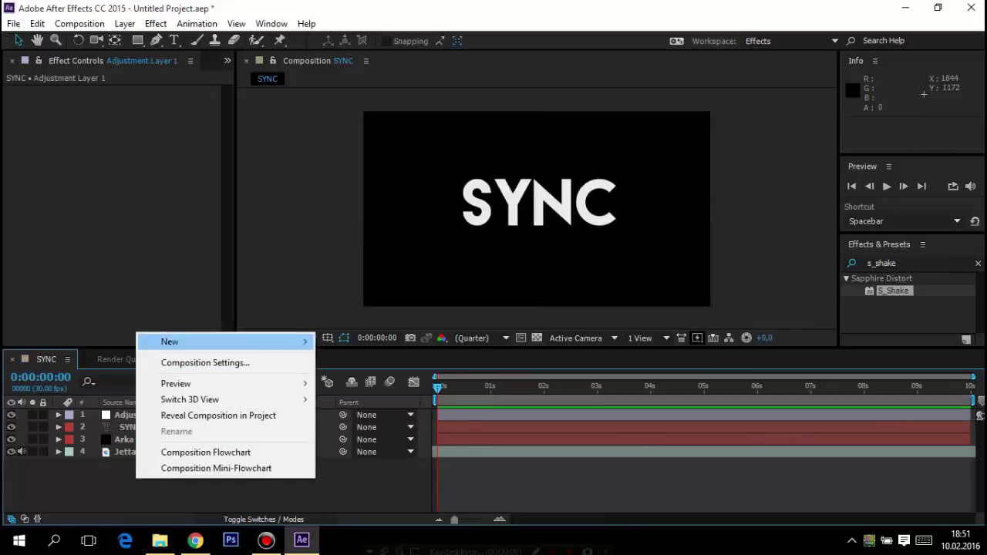
left_click(79, 23)
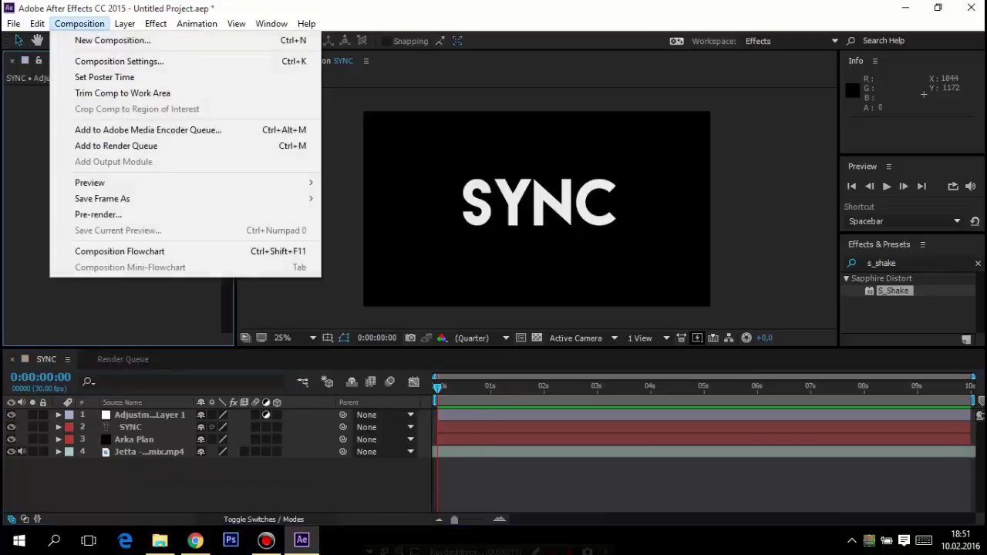
key("Escape")
right_click(109, 481)
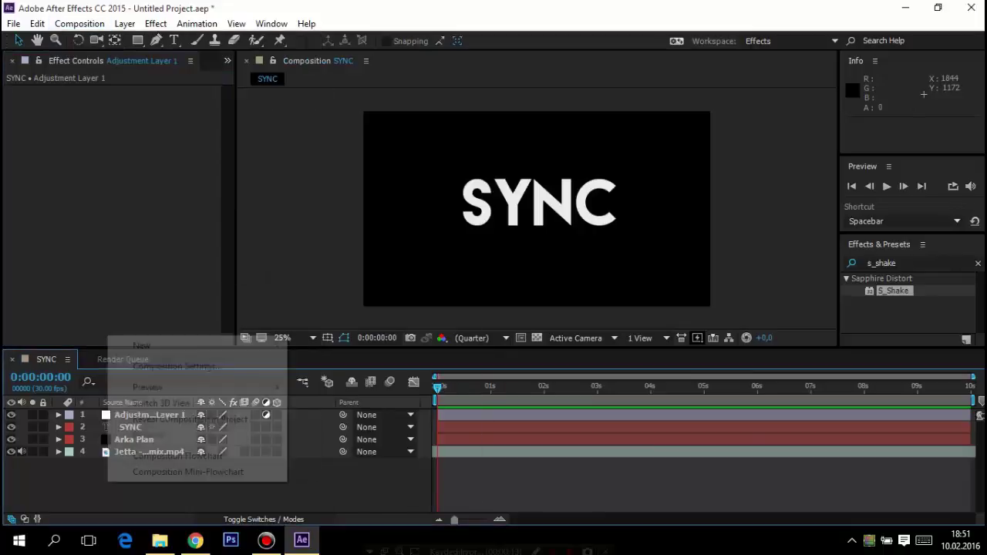
mouse_move(142, 345)
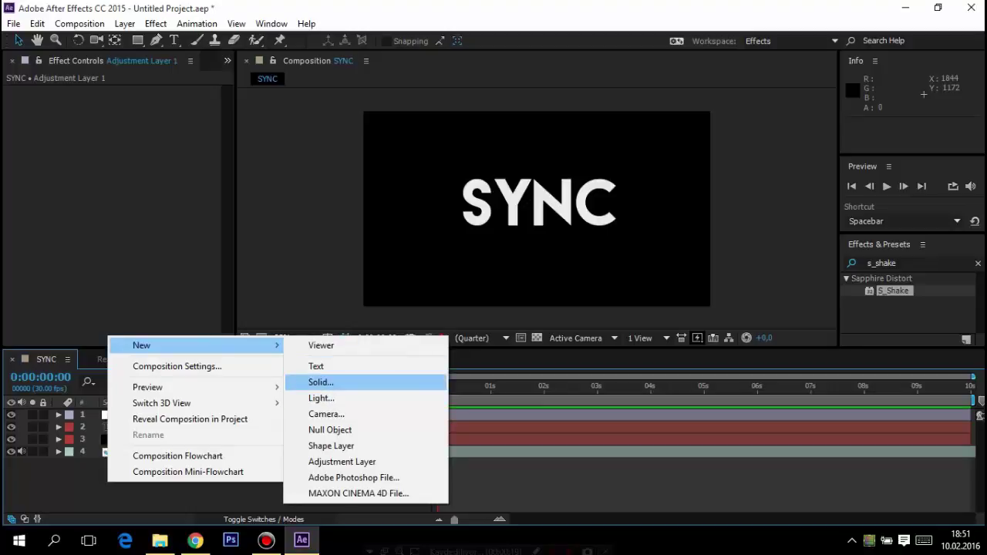
key("Escape")
- With no layer selected, add Adjustment Layer 1 from the timeline's New menu
left_click(134, 439)
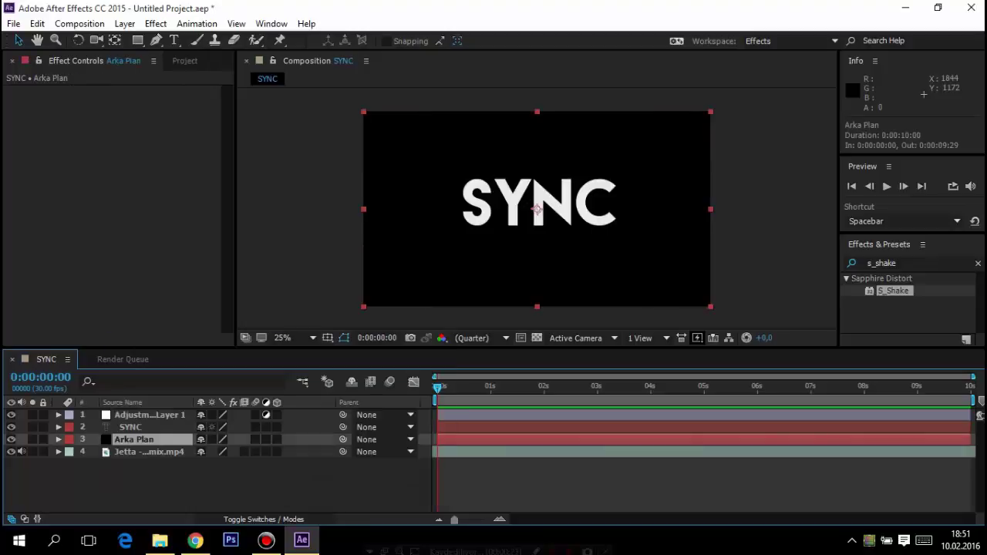
right_click(116, 466)
mouse_move(200, 328)
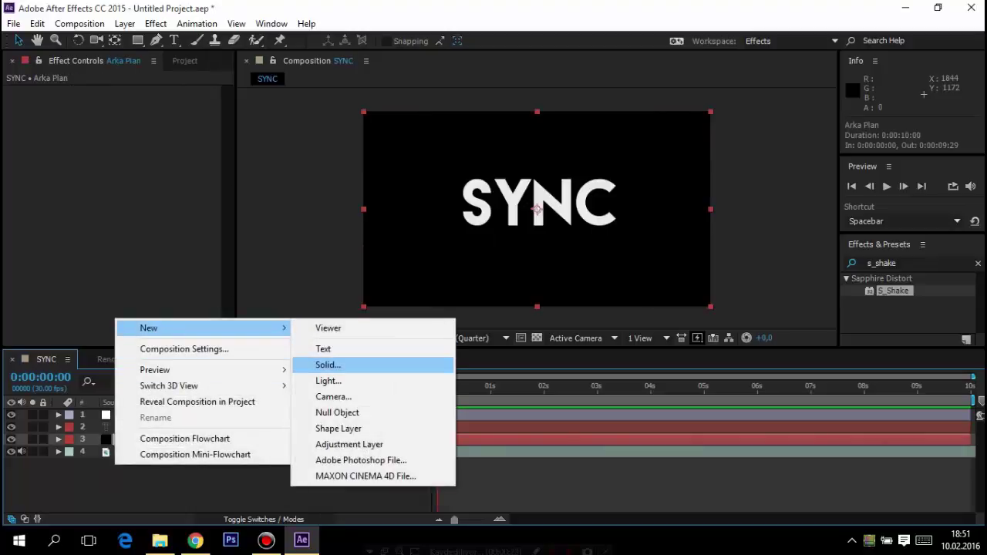
left_click(111, 486)
right_click(110, 487)
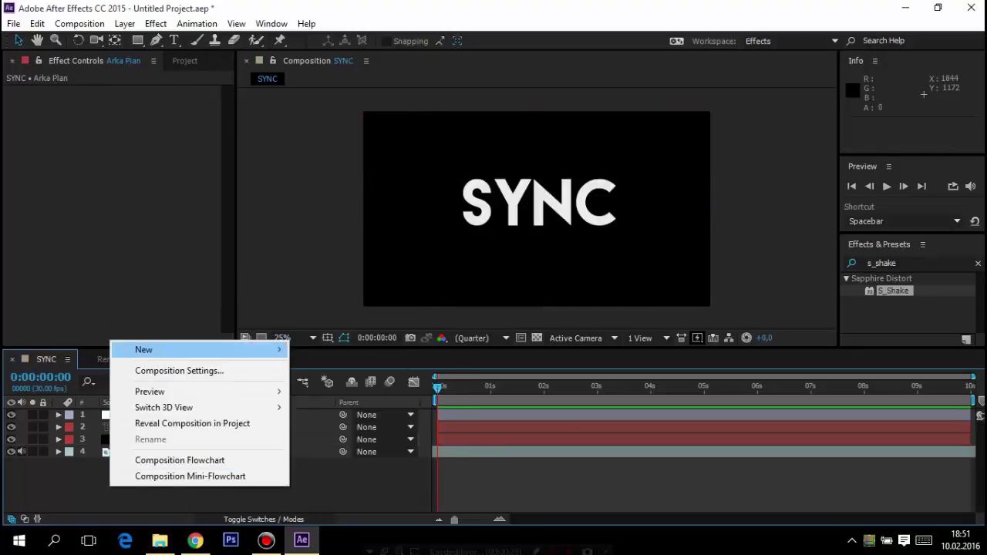
mouse_move(200, 349)
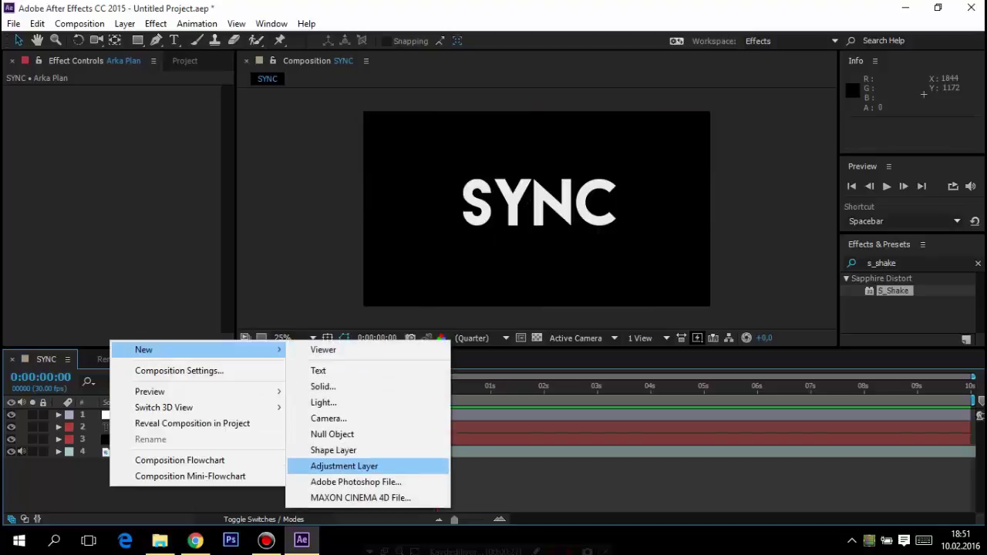
left_click(344, 466)
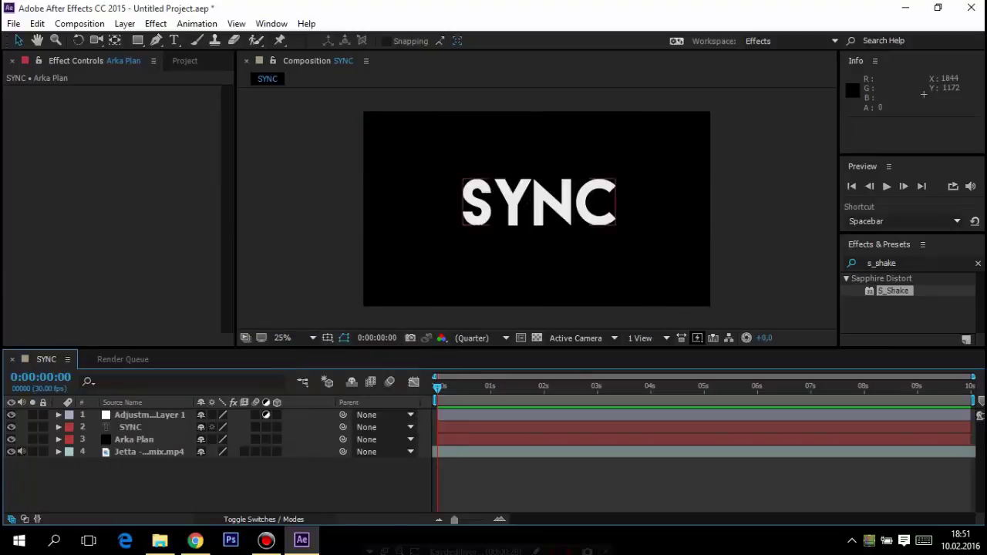
- Preview the SYNC composition with its Jetta music, then return to the start
left_click(537, 206)
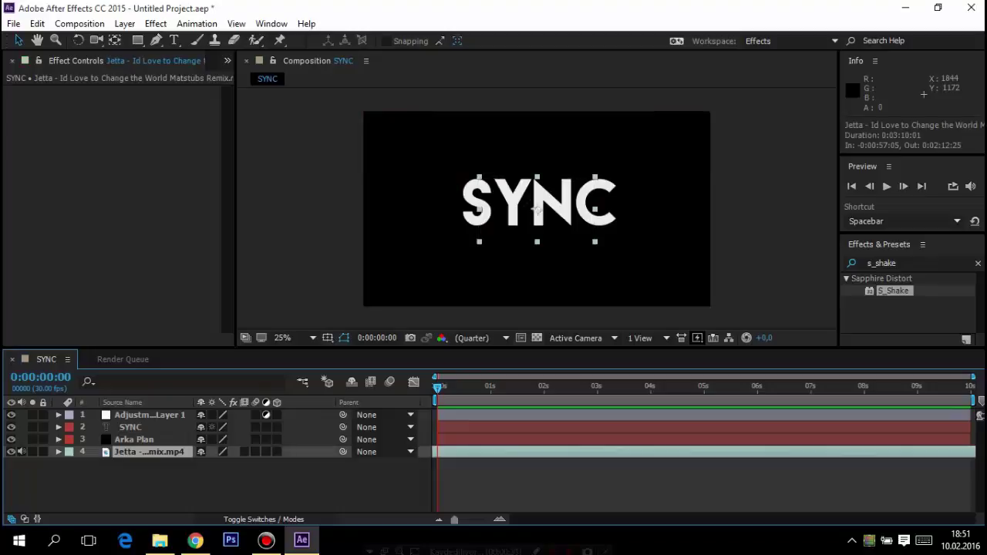
key("F2")
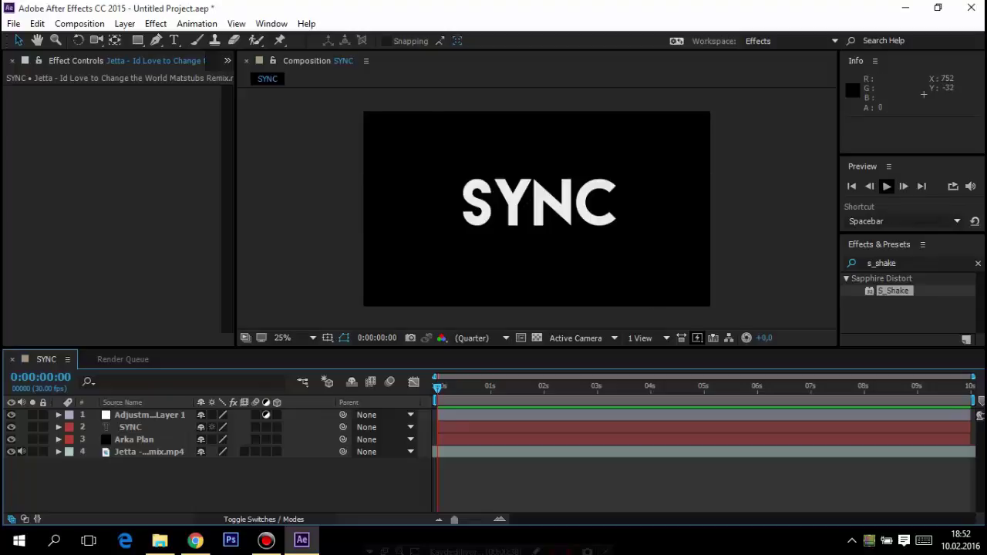
left_click(886, 186)
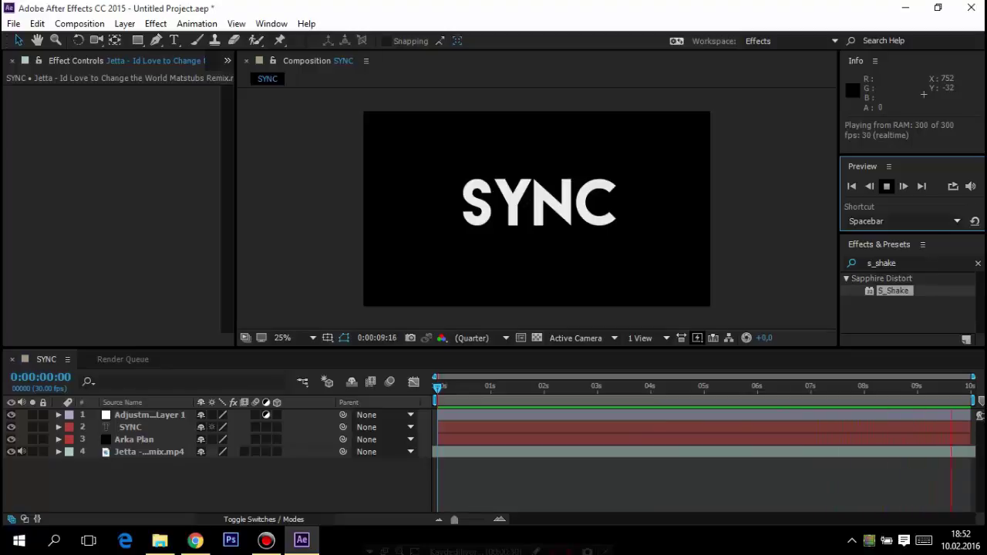
key("space")
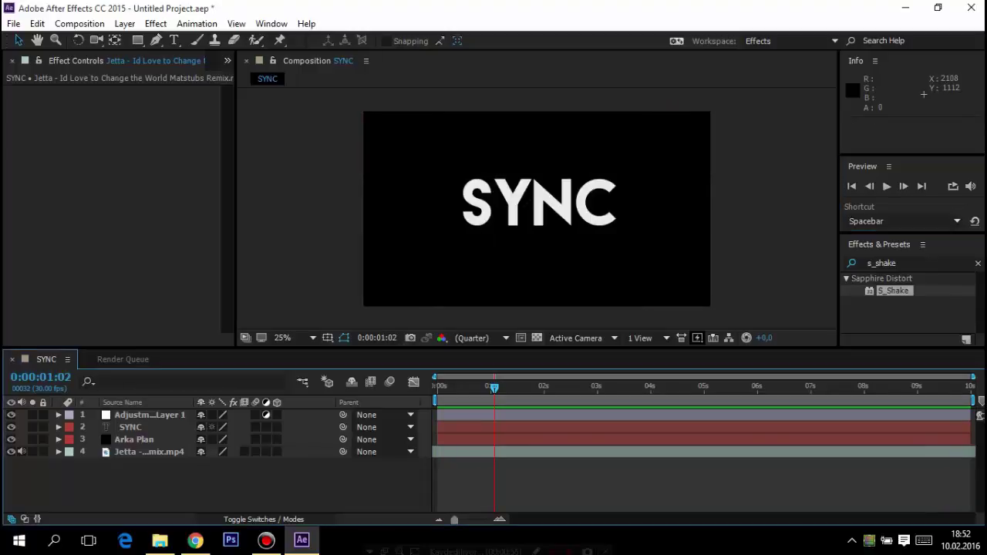
key("Home")
- Shift the Jetta music layer 24 frames later, re-preview it, and select Adjustment Layer 1
left_click(538, 207)
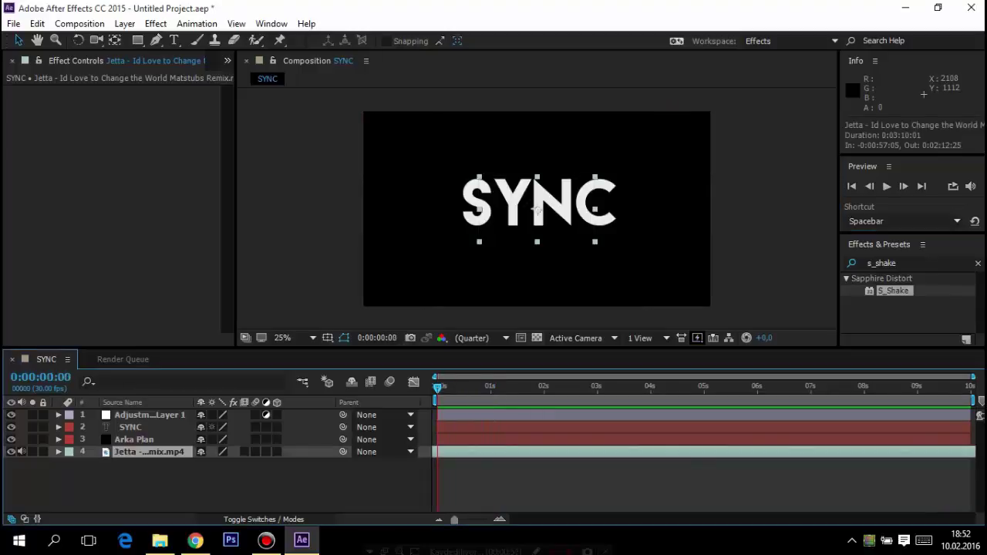
key("alt+Page_Down")
key("alt+Page_Down")
key("alt+Page_Down")
left_click(887, 186)
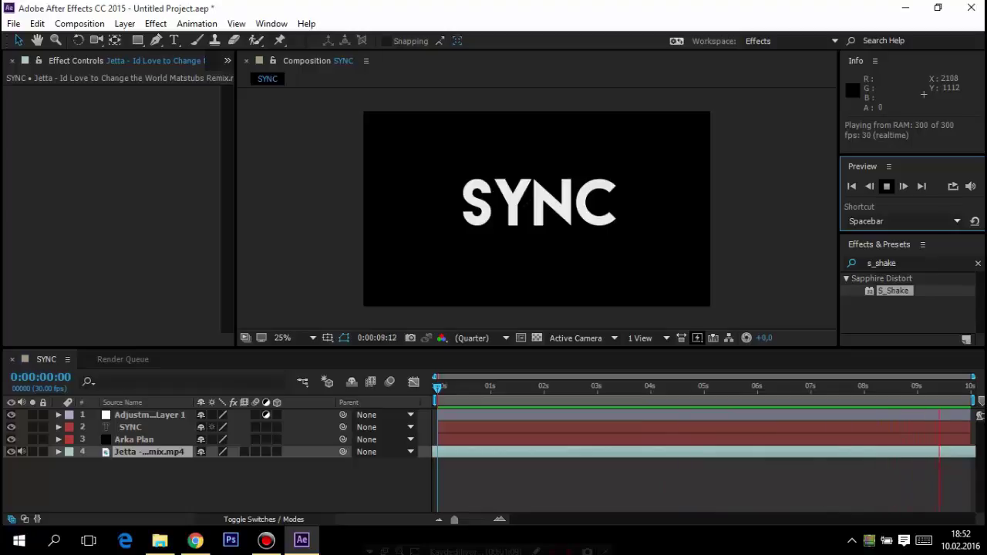
left_click(537, 207)
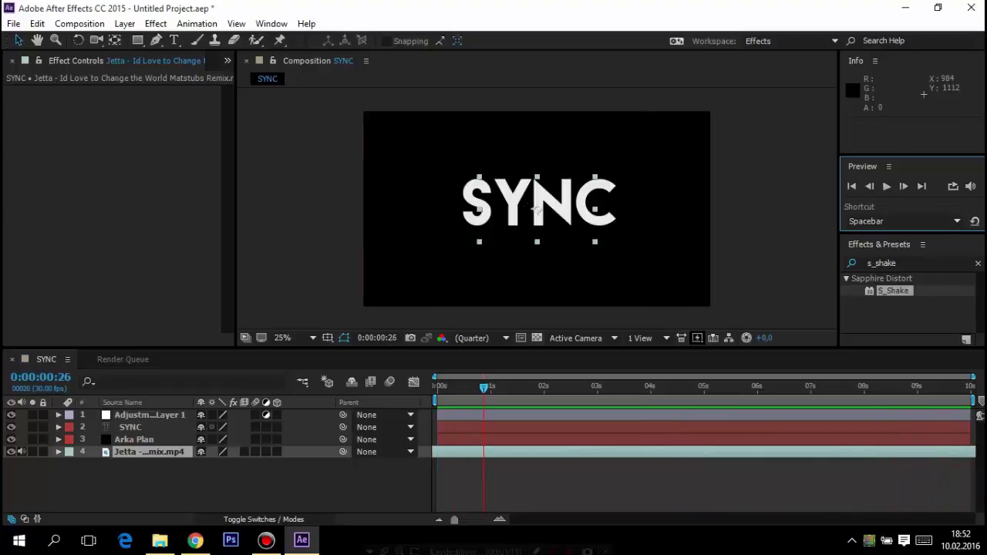
key("Home")
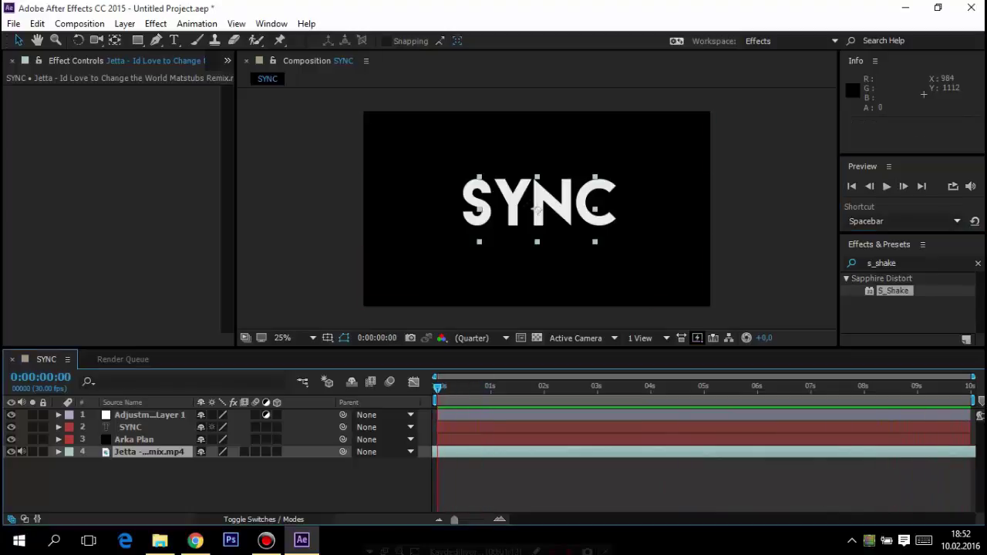
key("space")
key("space")
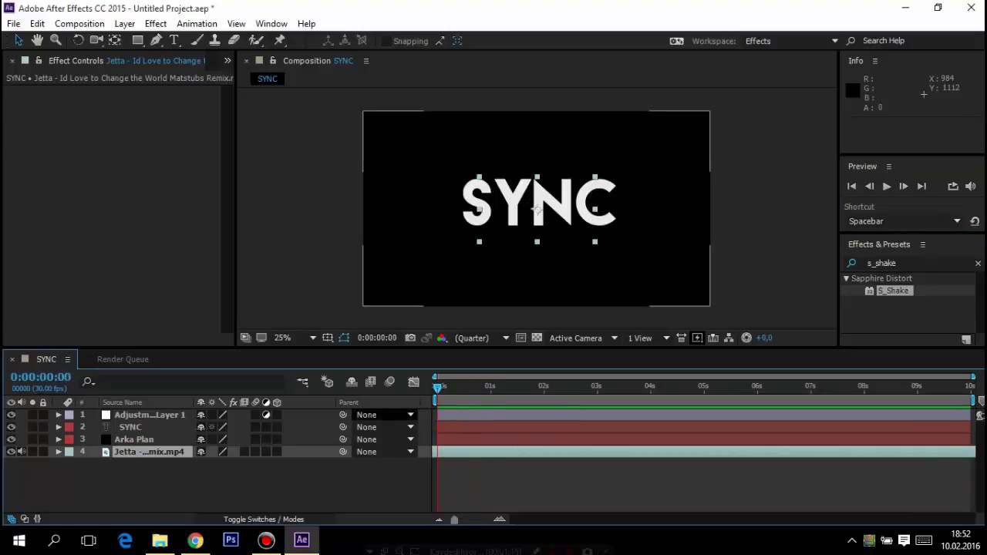
left_click(538, 207)
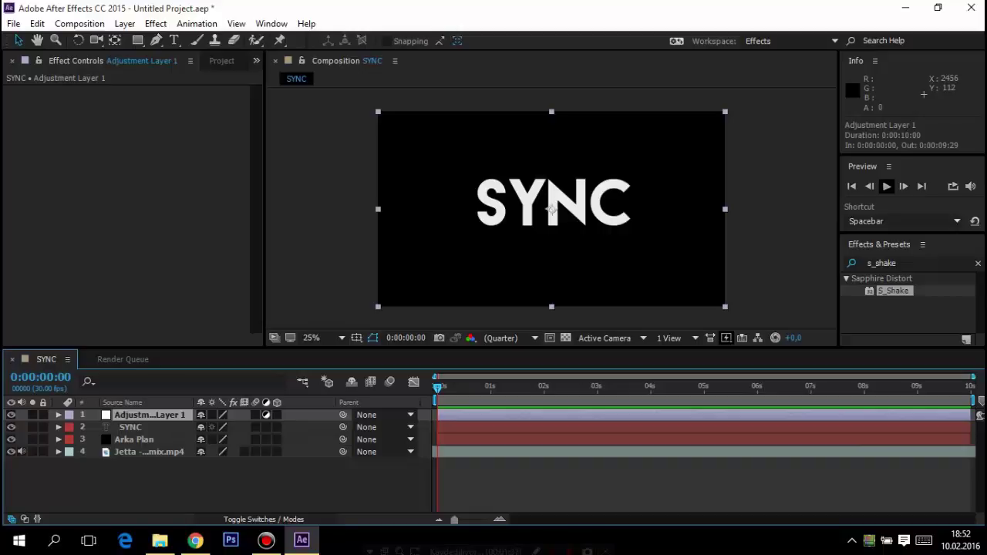
- Delete the misplaced layer marker and return to the composition start
left_click(887, 186)
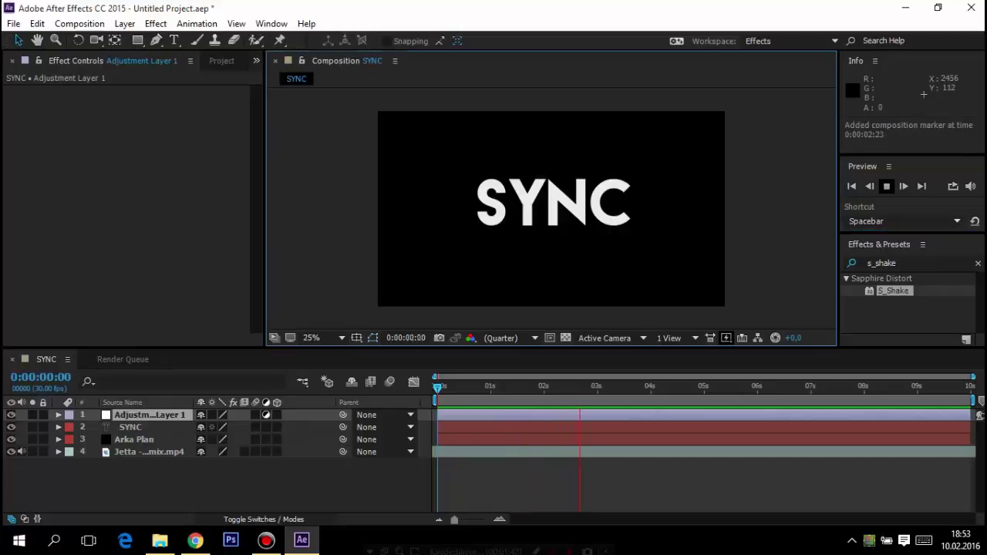
key("space")
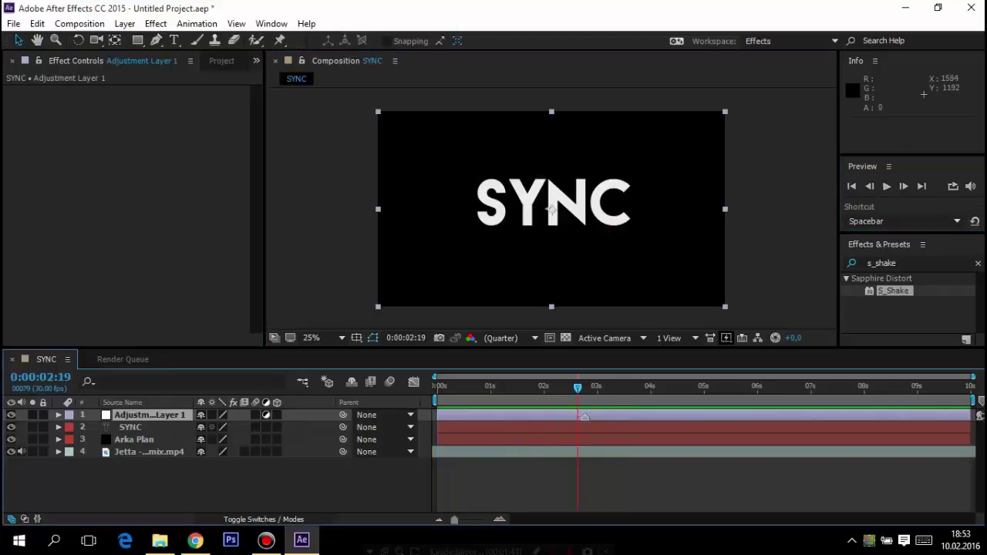
right_click(585, 417)
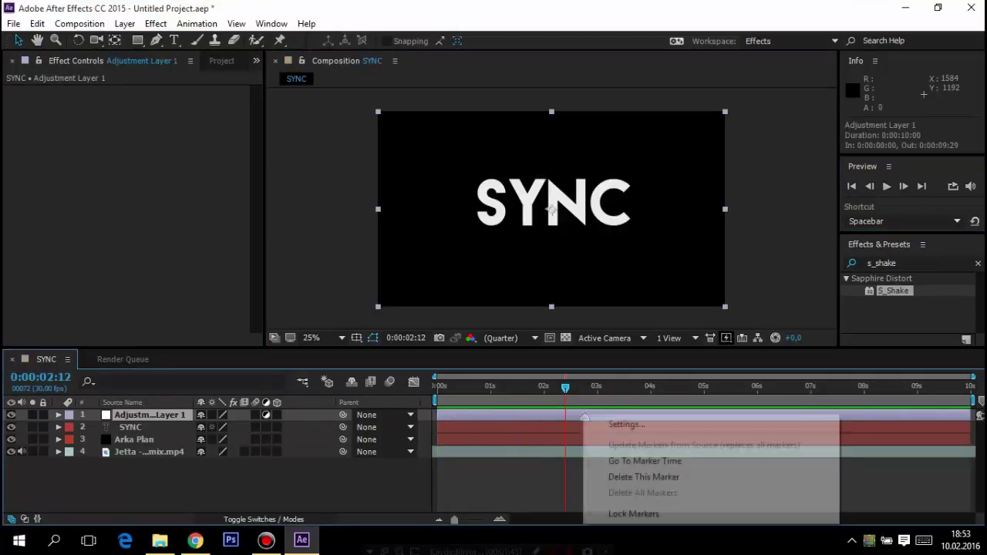
left_click(644, 476)
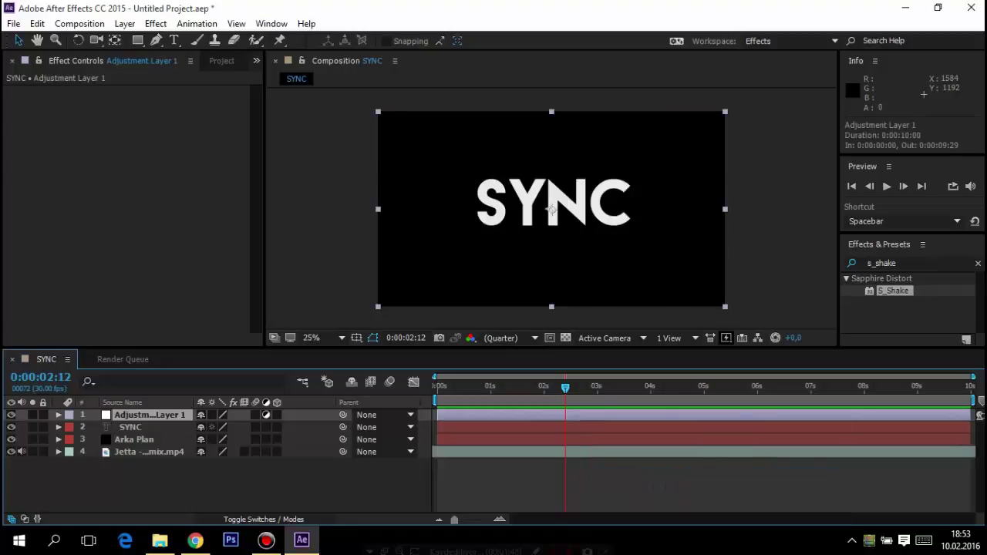
key("Home")
- During preview playback, press * on each beat to add the first three beat markers
left_click(887, 186)
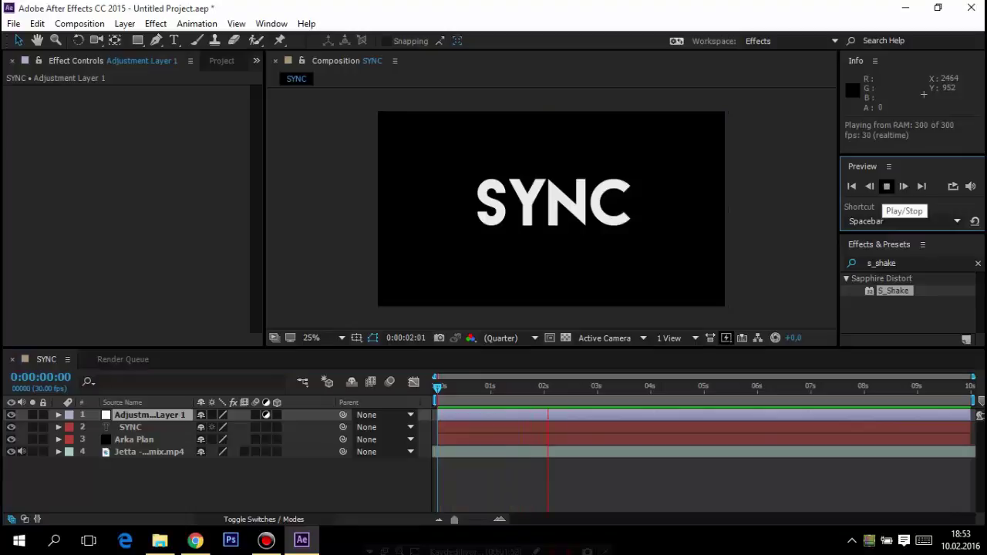
key("KP_Multiply")
left_click(886, 186)
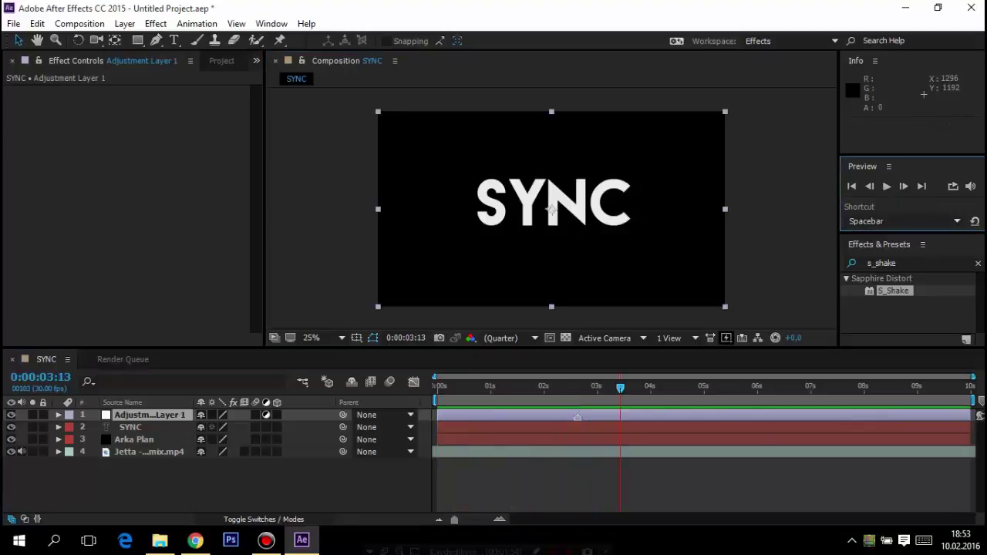
left_click(887, 186)
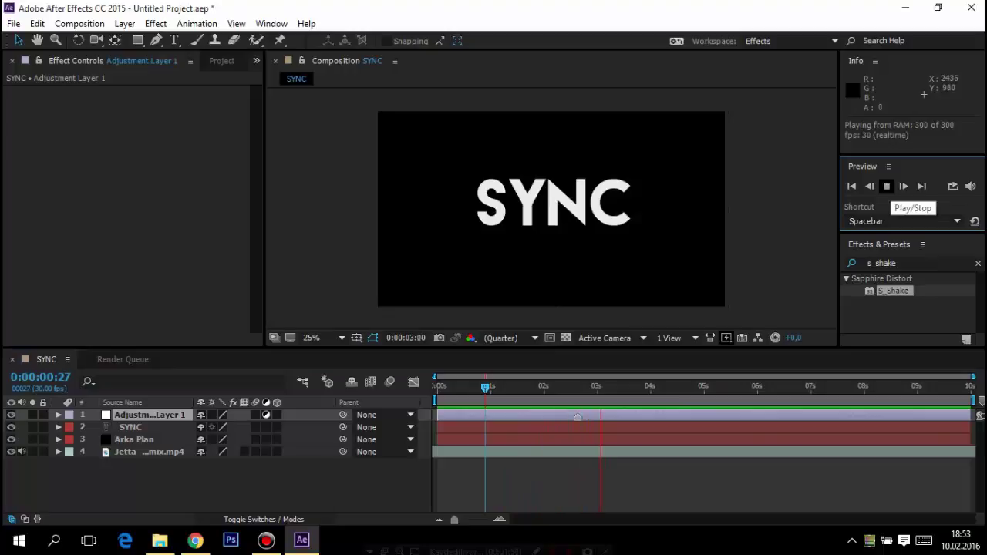
key("KP_Multiply")
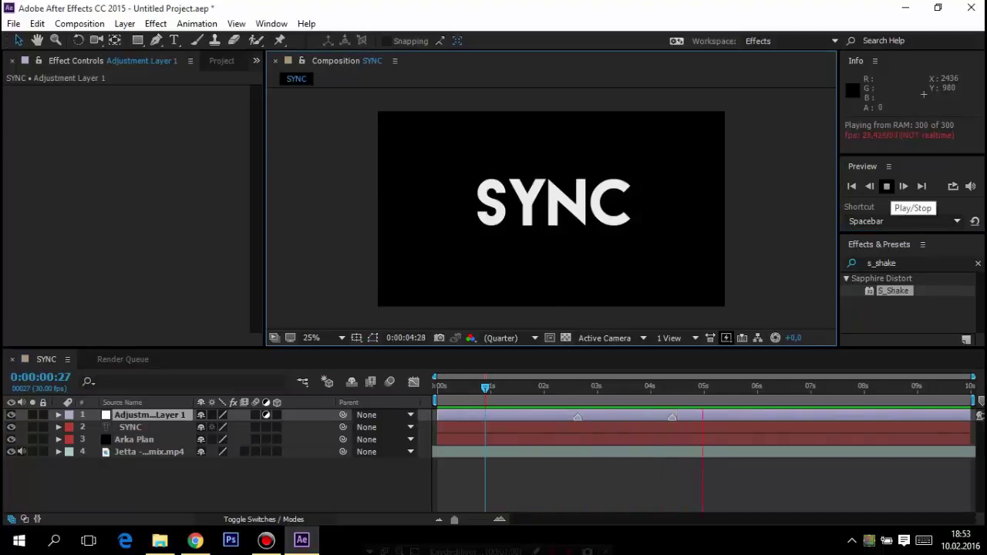
key("space")
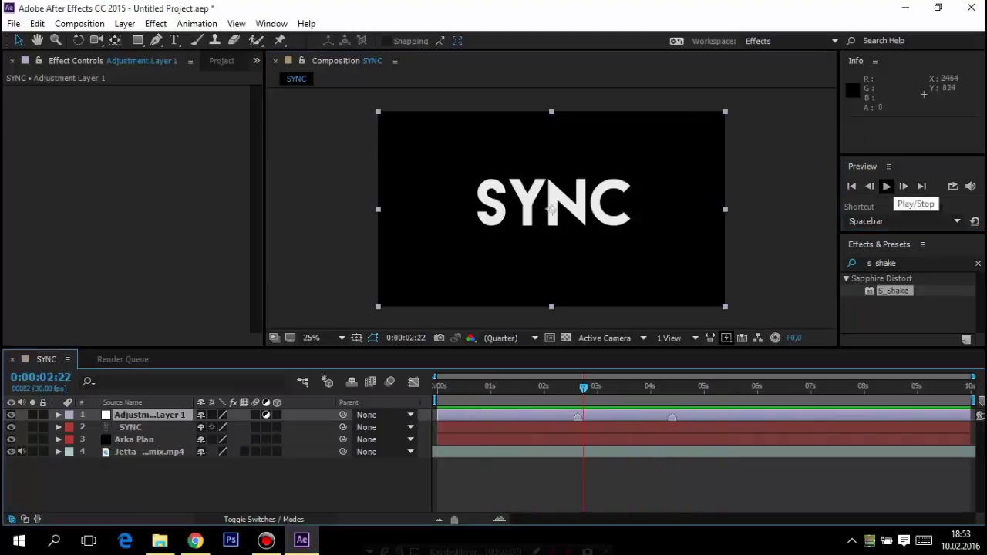
left_click(887, 186)
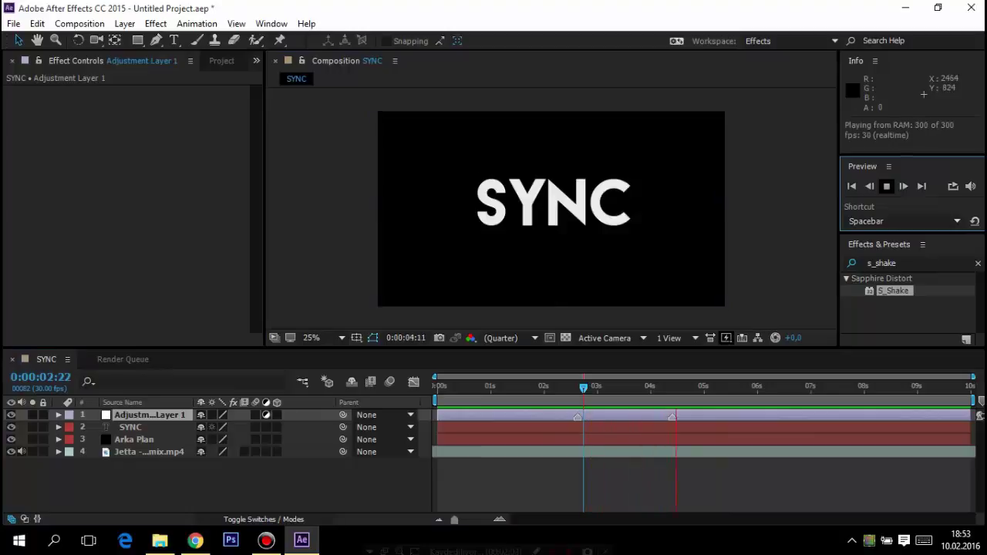
key("KP_Multiply")
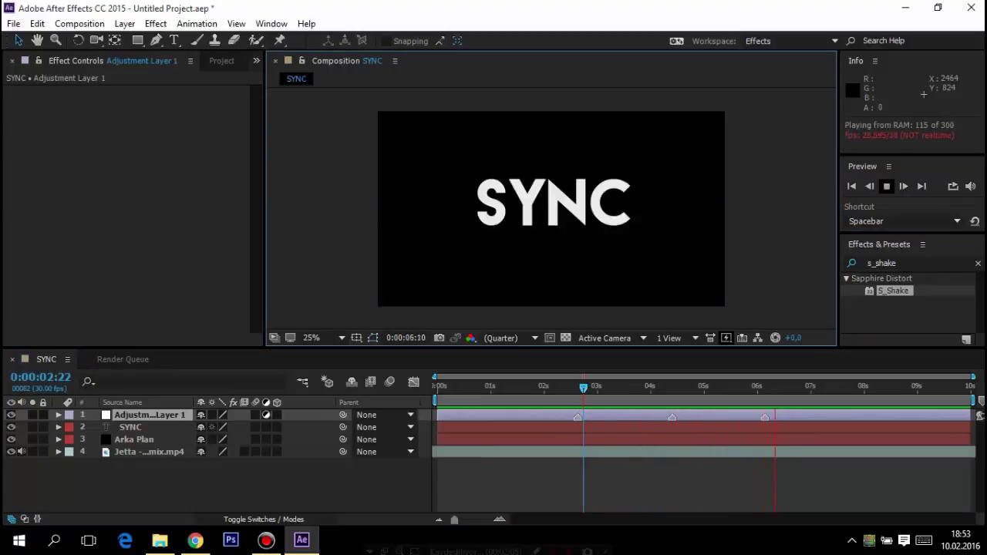
key("space")
- Check the beat markers in preview, then park one frame before the first marker
left_click_drag(762, 387, 638, 387)
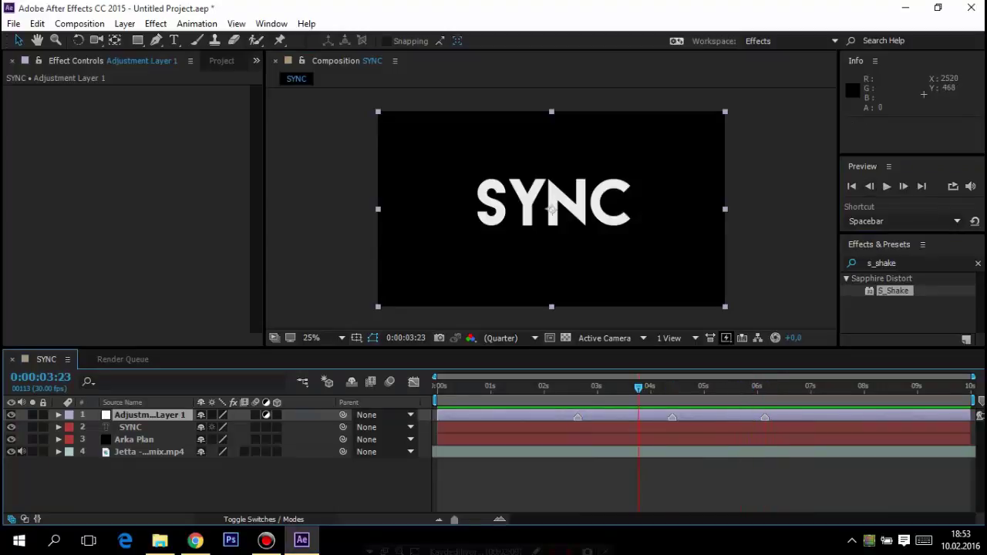
left_click(887, 186)
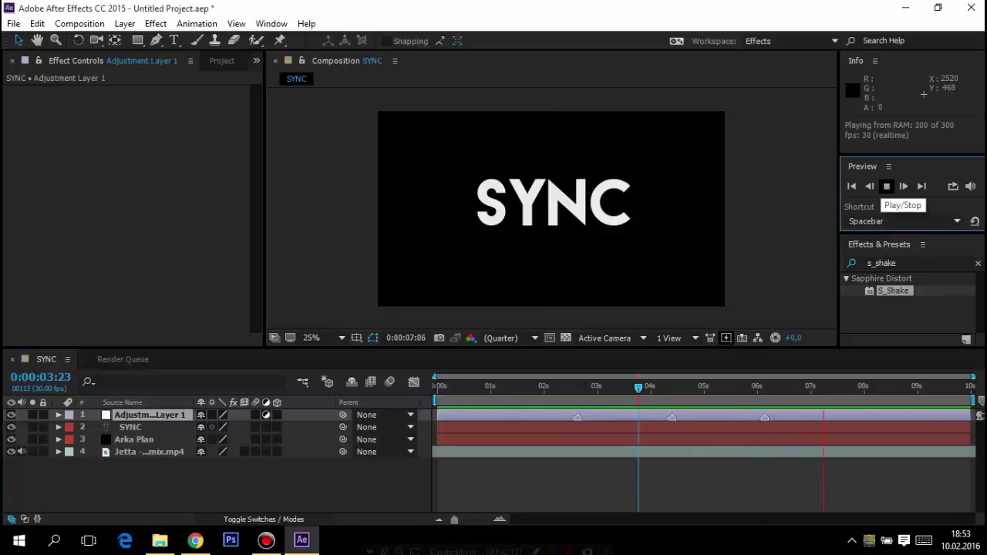
left_click(887, 186)
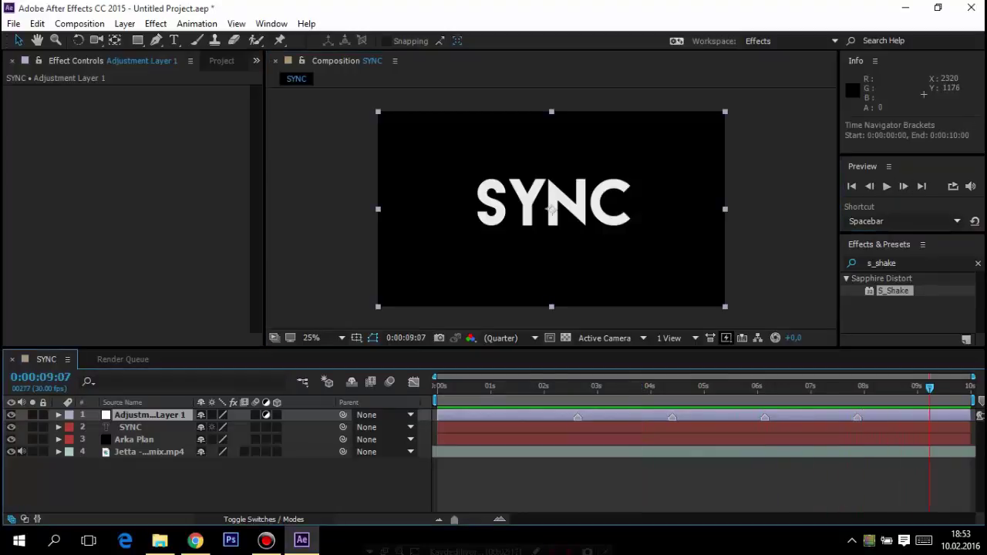
left_click(887, 186)
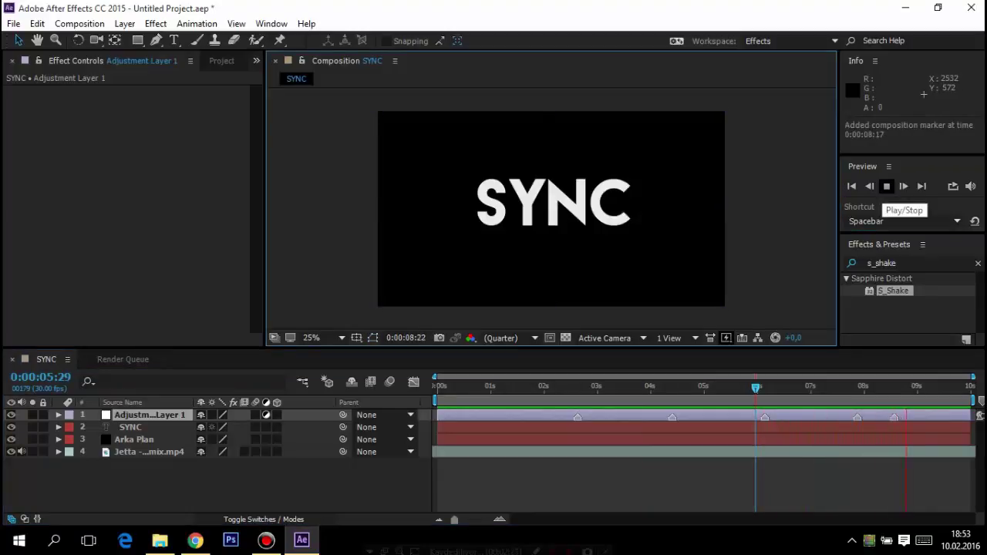
key("space")
key("Page_Up")
key("Page_Up")
key("Page_Up")
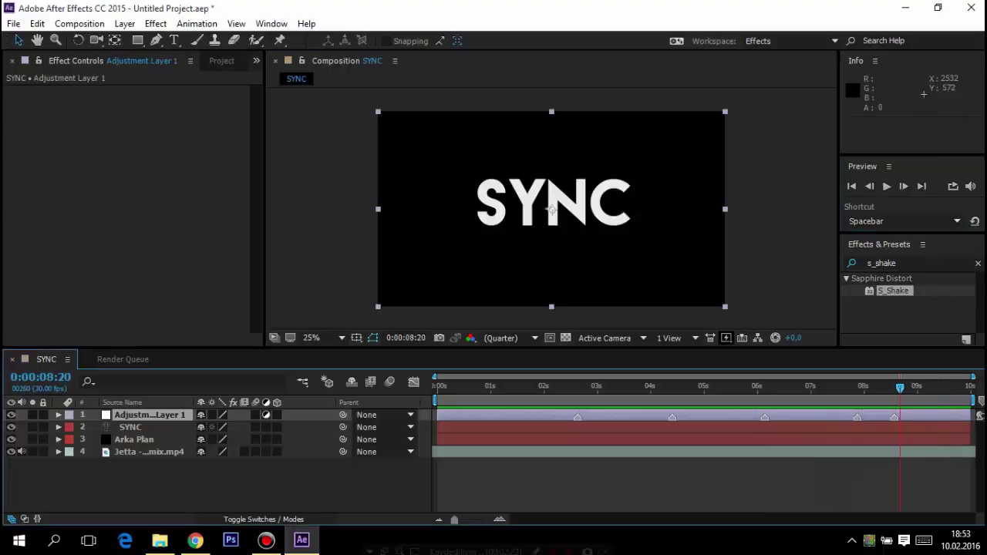
key("Page_Up")
key("Page_Up")
key("Page_Up")
key("Page_Up")
key("Page_Up")
key("Page_Up")
key("Page_Up")
key("Page_Up")
key("Page_Up")
key("Page_Up")
key("Page_Up")
key("Page_Up")
key("Home")
key("shift+Page_Down")
key("shift+Page_Down")
key("shift+Page_Down")
key("Page_Down")
key("Page_Down")
key("Page_Down")
key("Page_Down")
key("Page_Down")
key("Page_Down")
key("Page_Up")
left_click(869, 185)
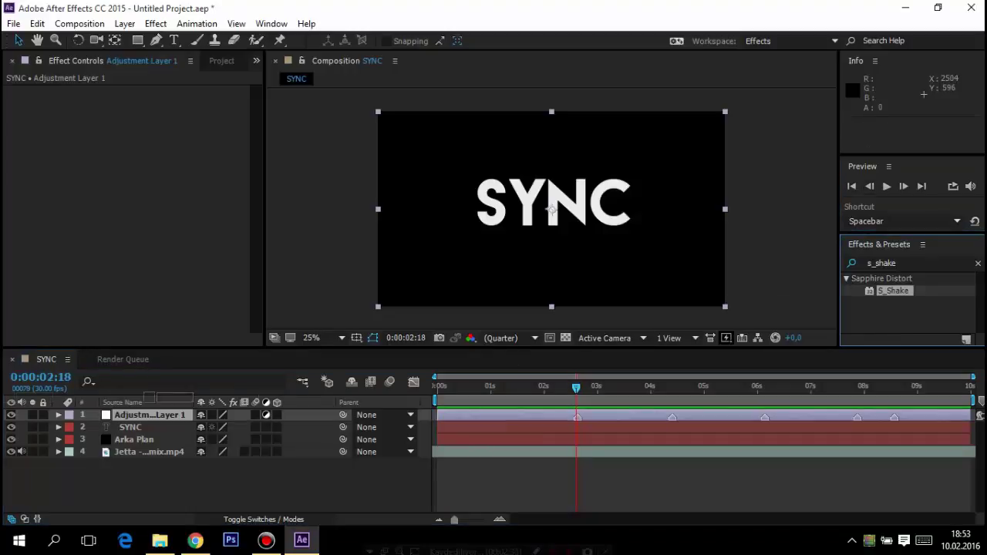
- Apply S_Shake to Adjustment Layer 1 and key Amplitude/Frequency from zero up at the first marker
left_click_drag(893, 291, 147, 415)
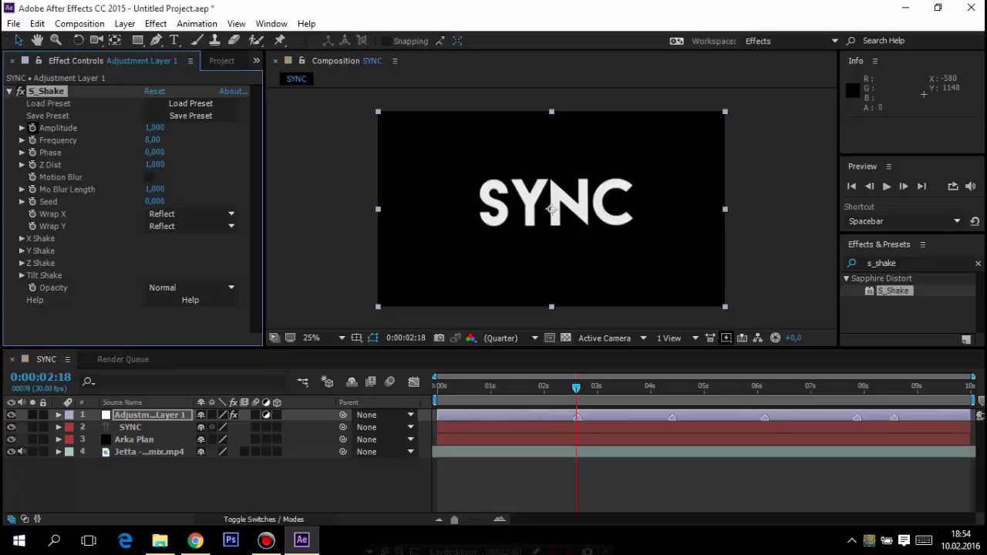
left_click(32, 140)
left_click_drag(155, 127, 139, 127)
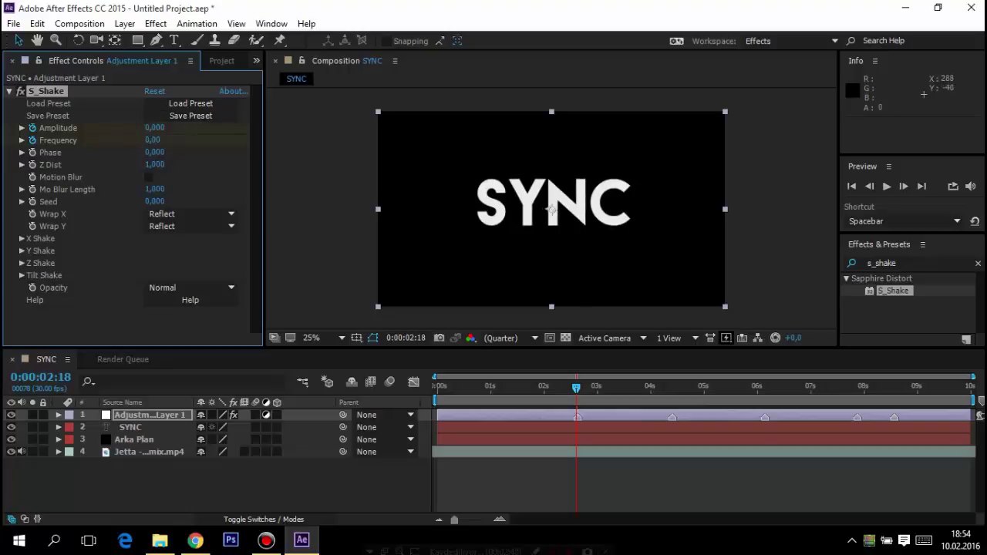
left_click(904, 185)
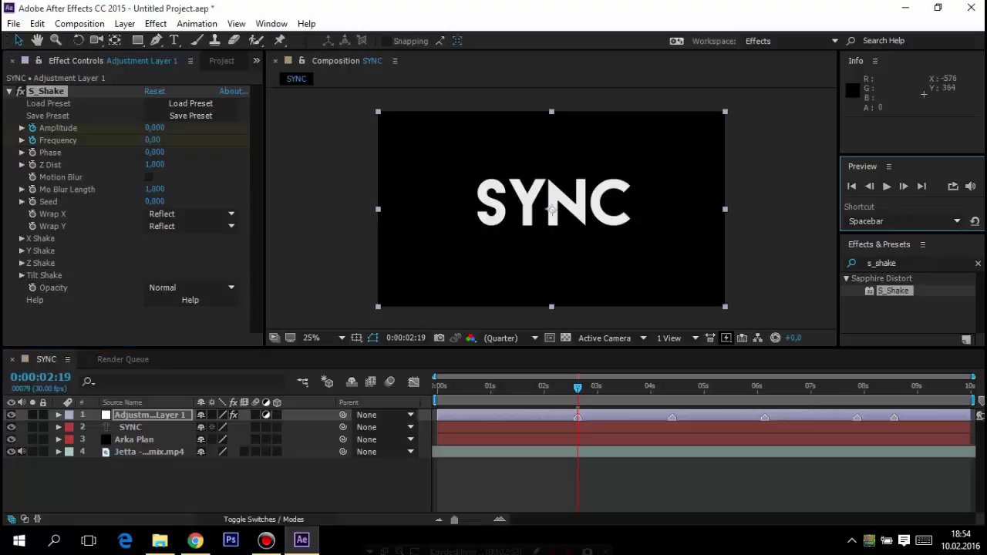
left_click_drag(153, 140, 175, 139)
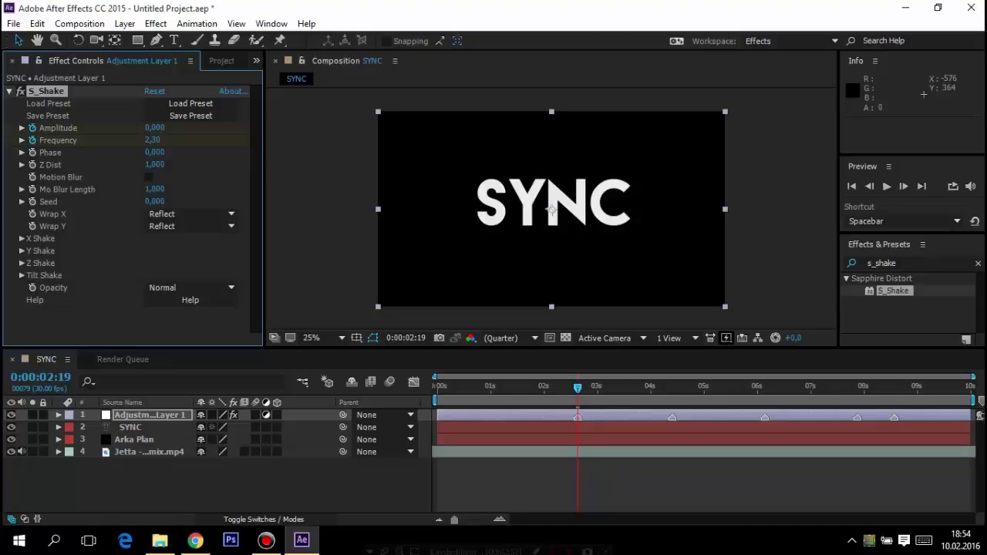
left_click_drag(154, 127, 251, 128)
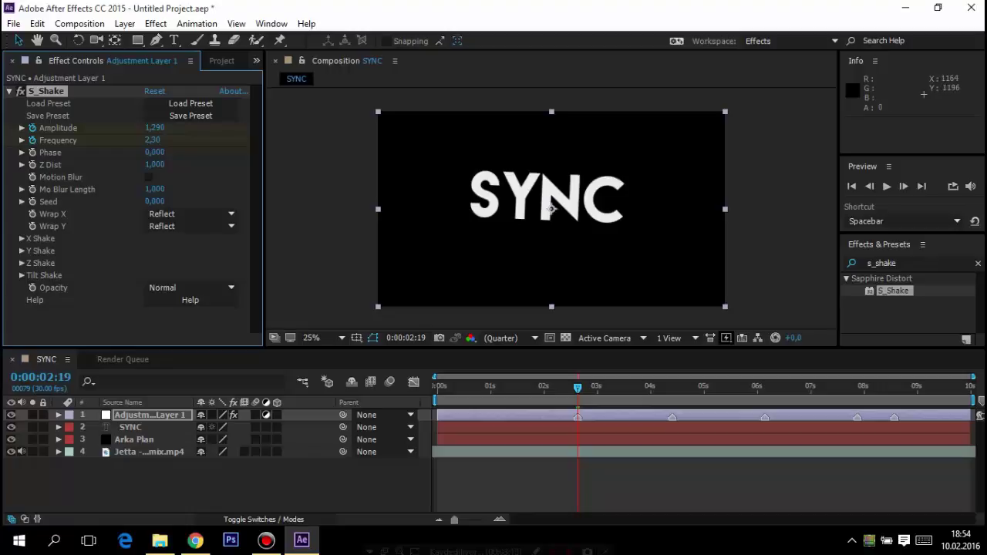
- On the second beat marker, keyframe Amplitude 1,290 and Frequency 2,30
left_click_drag(577, 388, 672, 389)
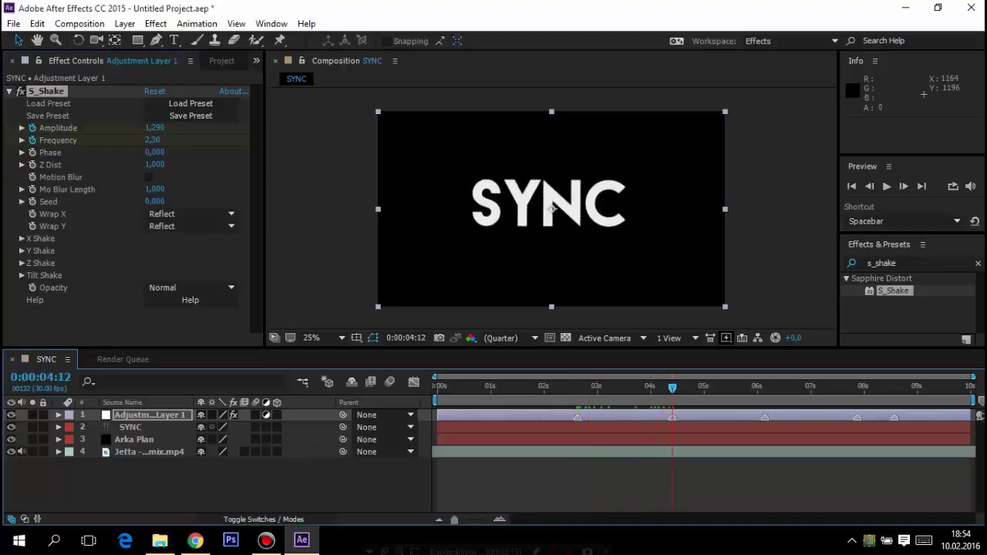
left_click(870, 186)
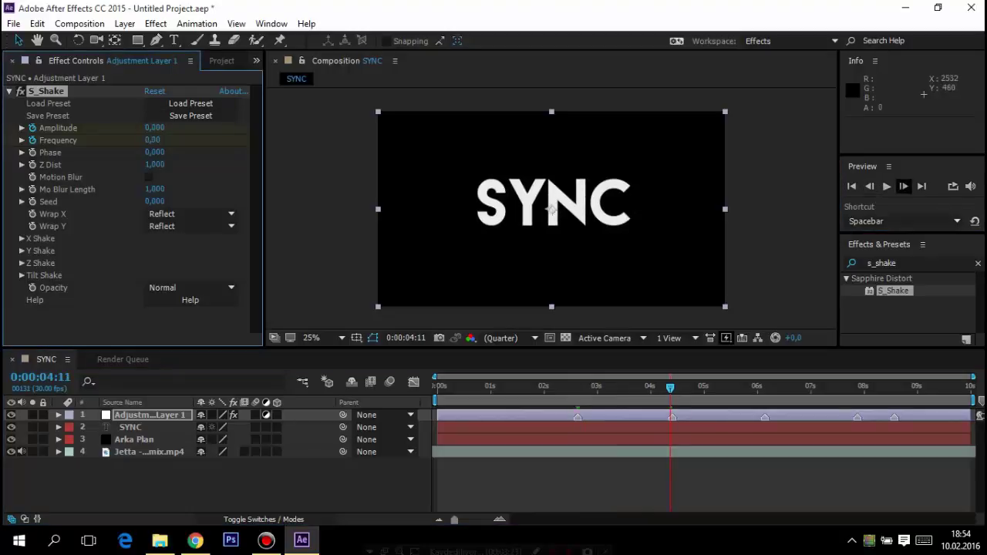
left_click(904, 186)
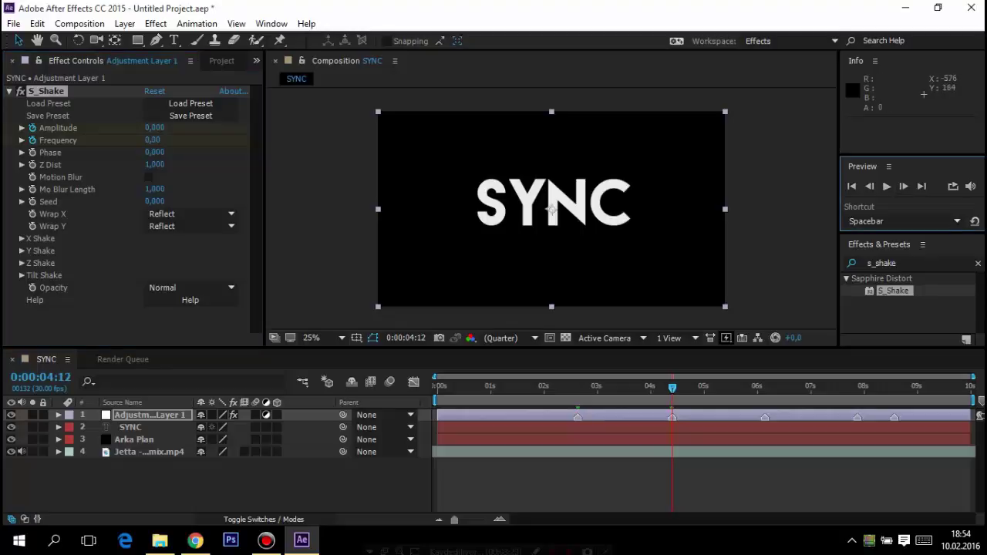
left_click(156, 128)
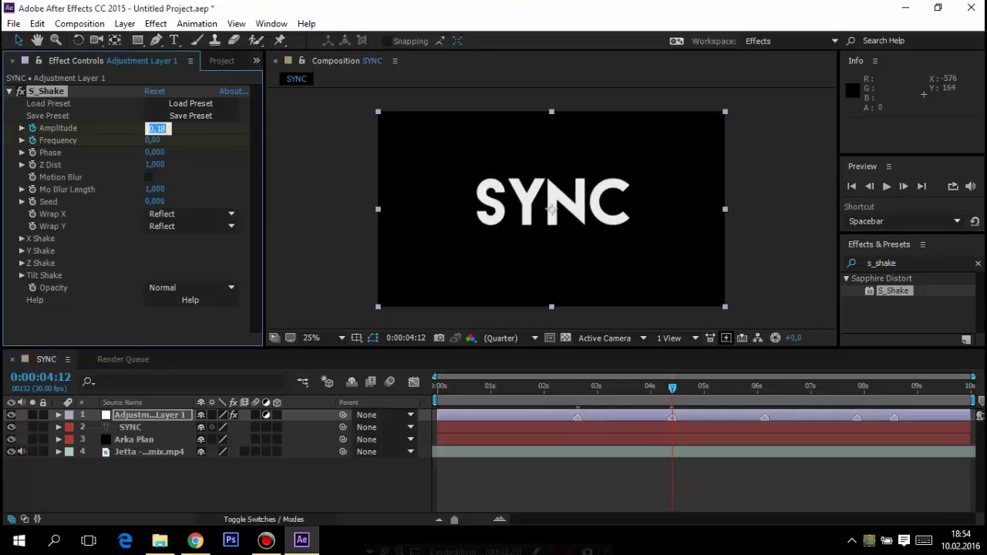
type("1280")
key("BackSpace")
key("BackSpace")
type("90")
key("Return")
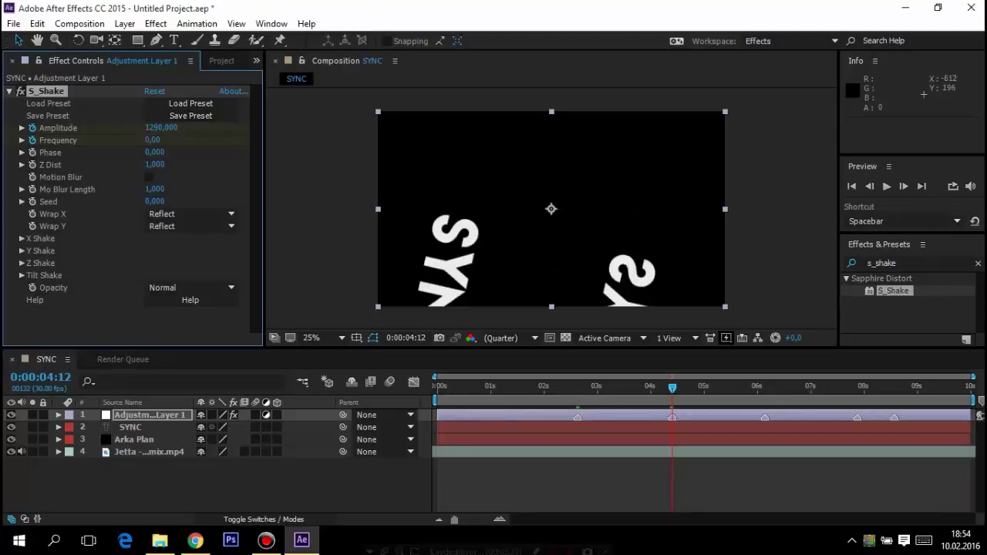
type("1")
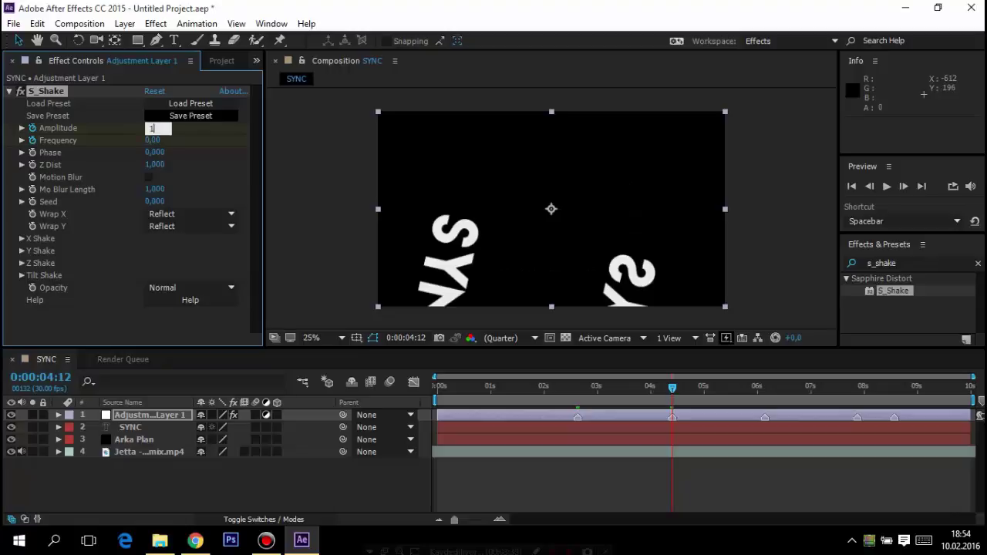
type(",290")
key("Return")
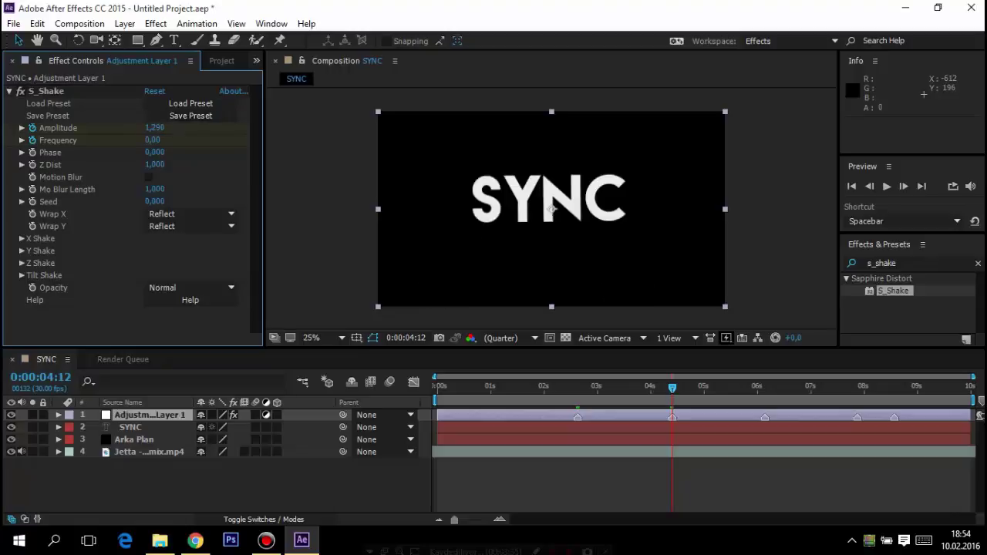
left_click(152, 140)
type("2,30")
key("Return")
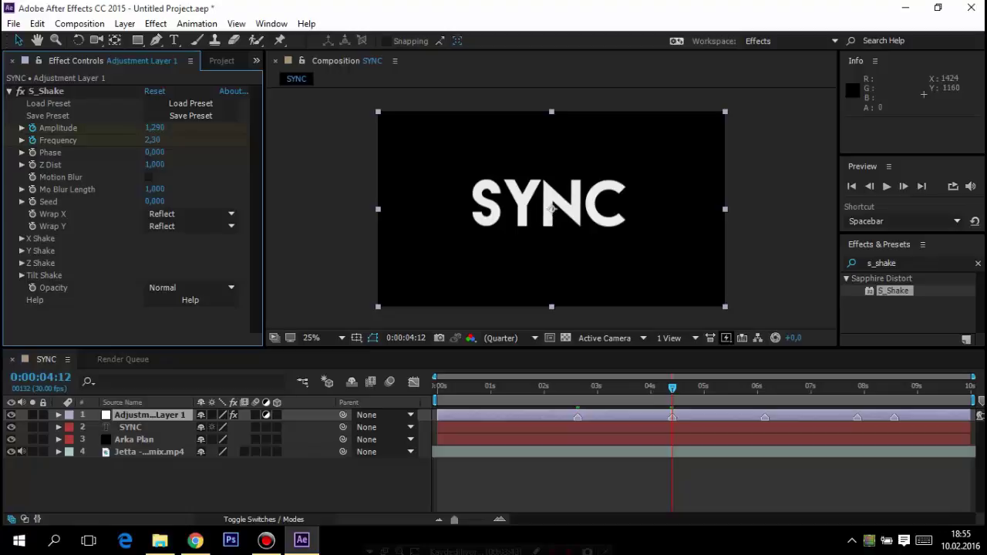
key("space")
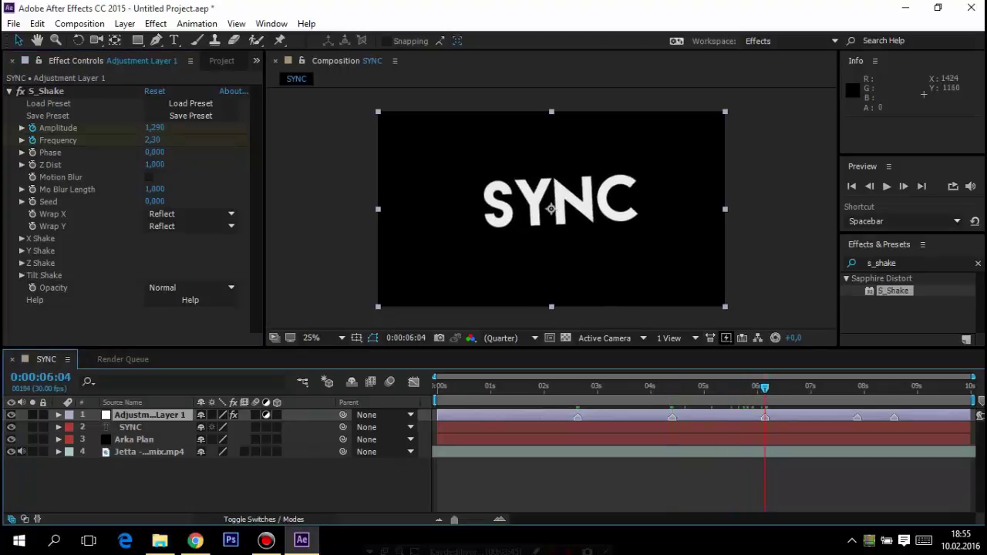
- At 0:00:06:03, one frame before the third marker, set S_Shake Frequency to 0
left_click(870, 186)
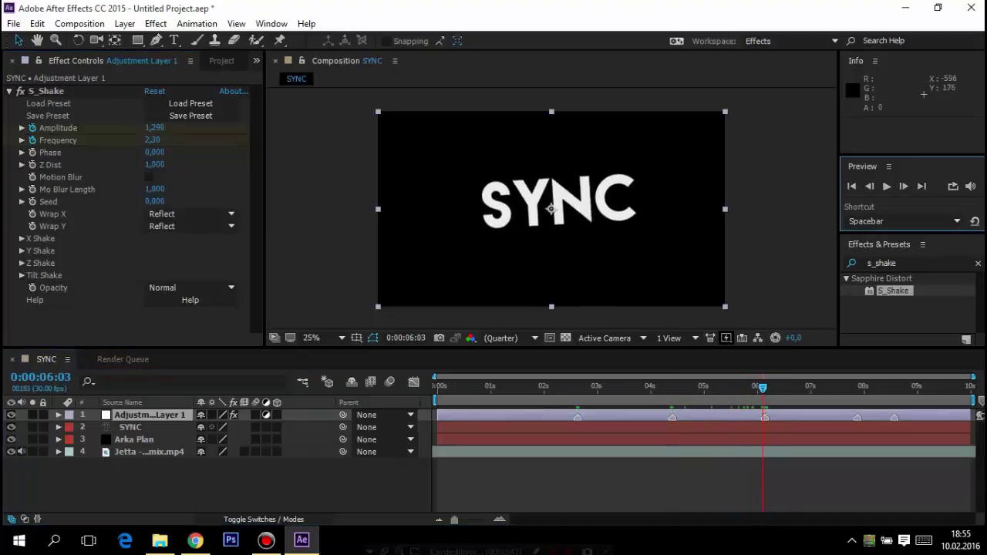
left_click(46, 91)
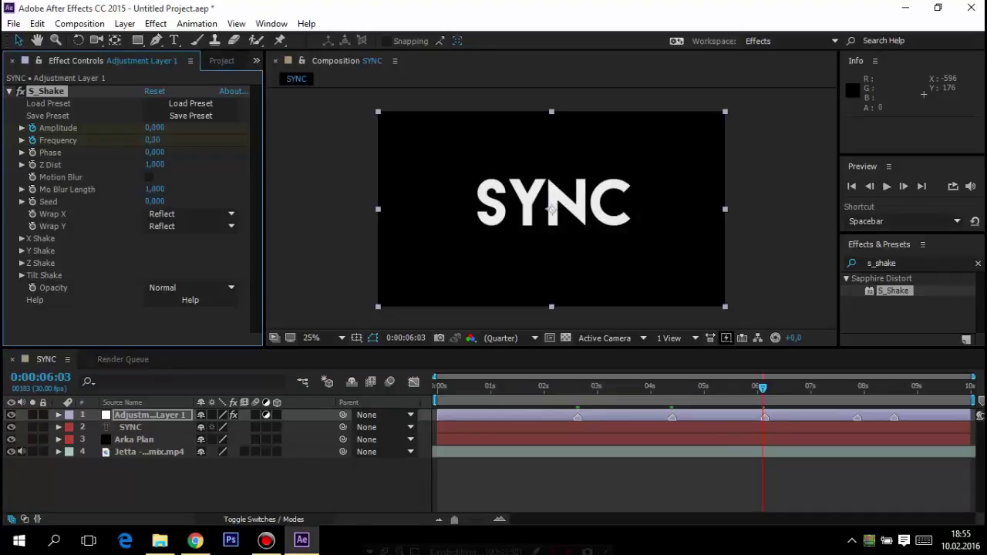
left_click(904, 185)
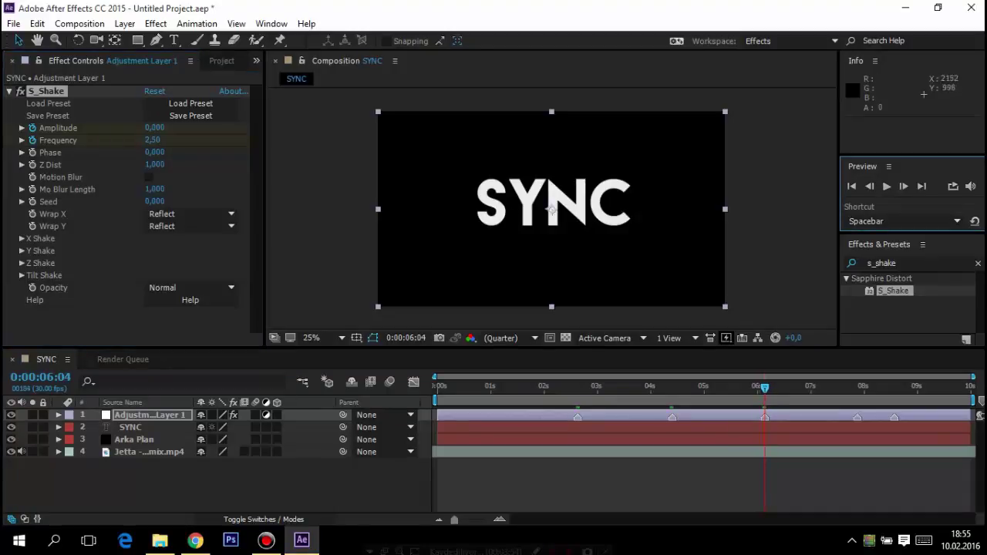
left_click(869, 186)
left_click(153, 141)
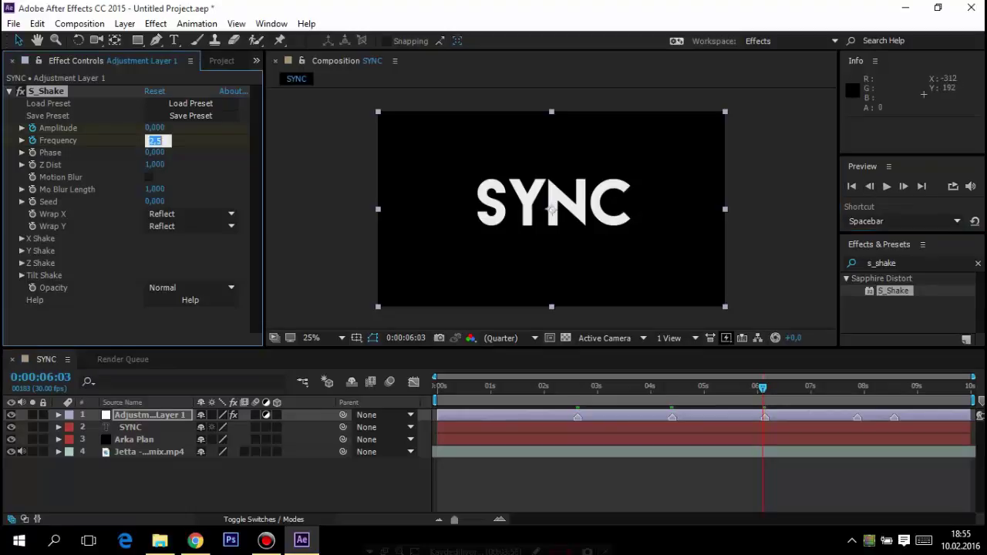
type("0")
key("Return")
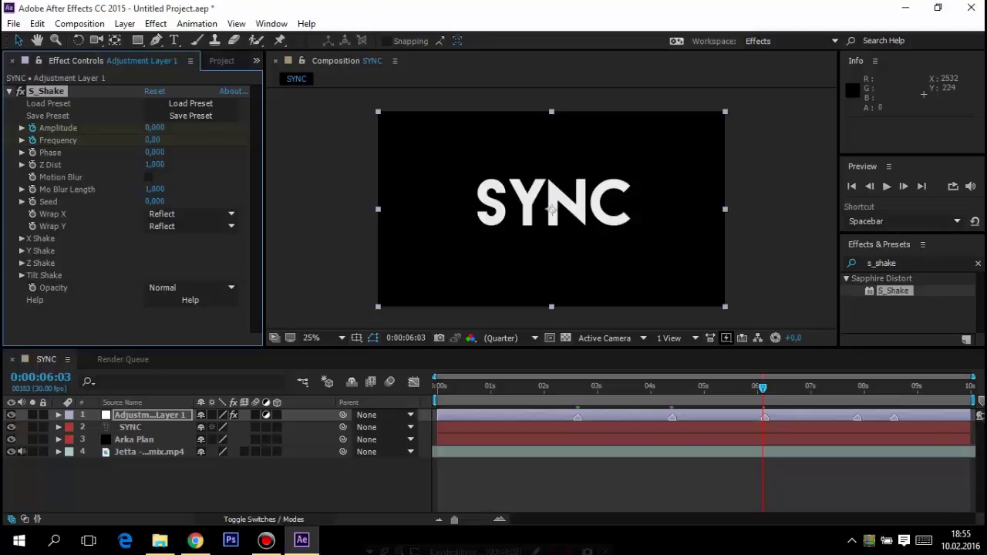
- On the third marker at 6:04, key Amplitude 1,290 and Frequency 2,30
left_click(904, 186)
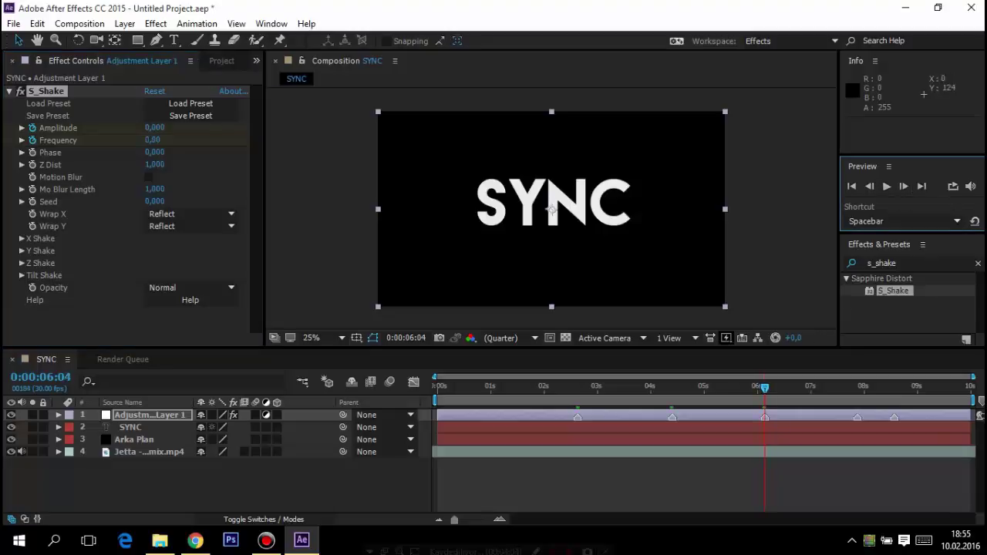
left_click(155, 128)
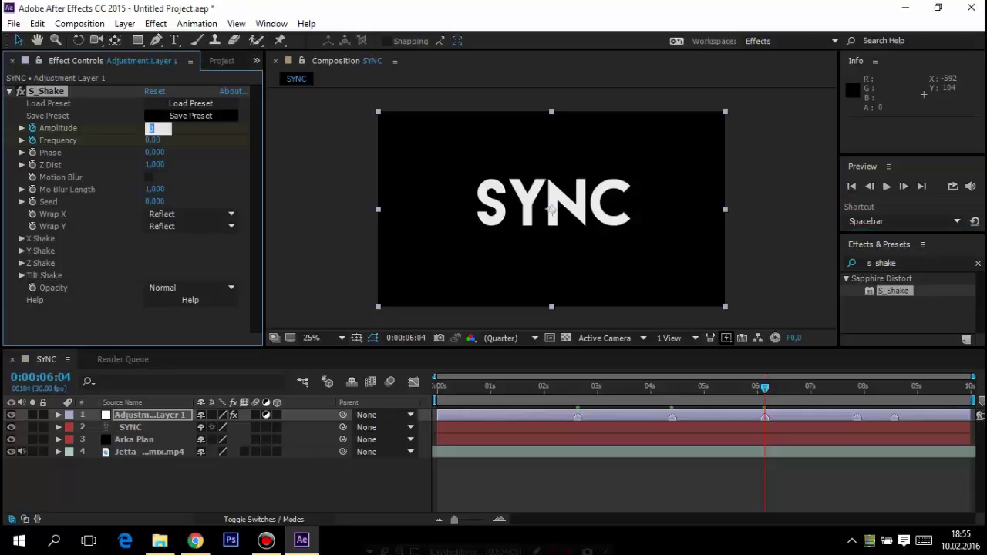
type("1,2")
type("90")
key("Tab")
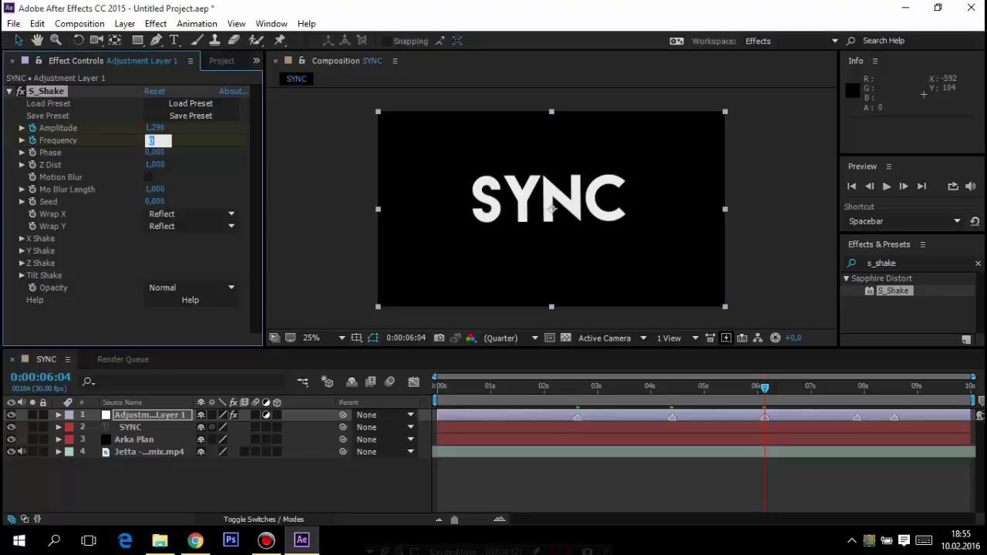
type("2,30")
left_click(852, 385)
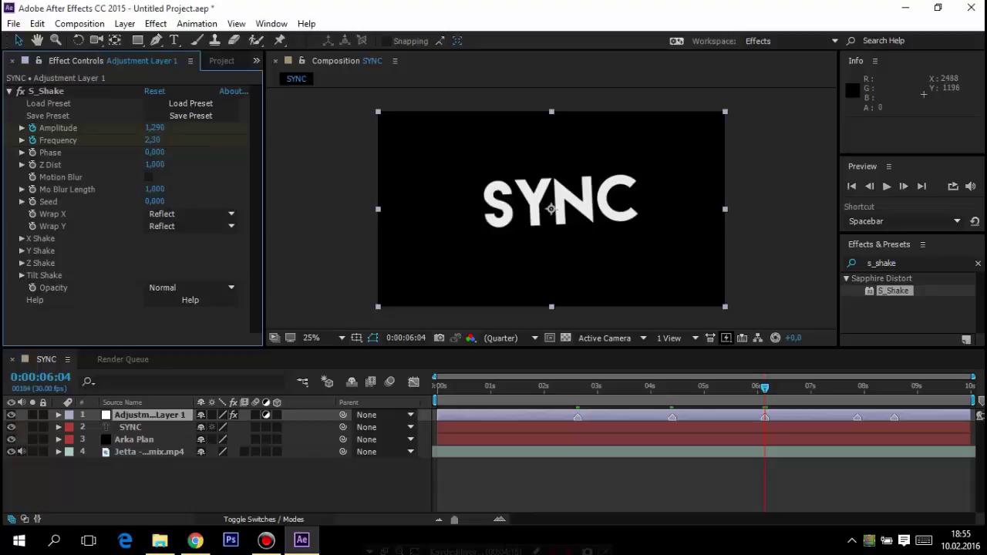
left_click_drag(851, 386, 857, 386)
left_click(869, 186)
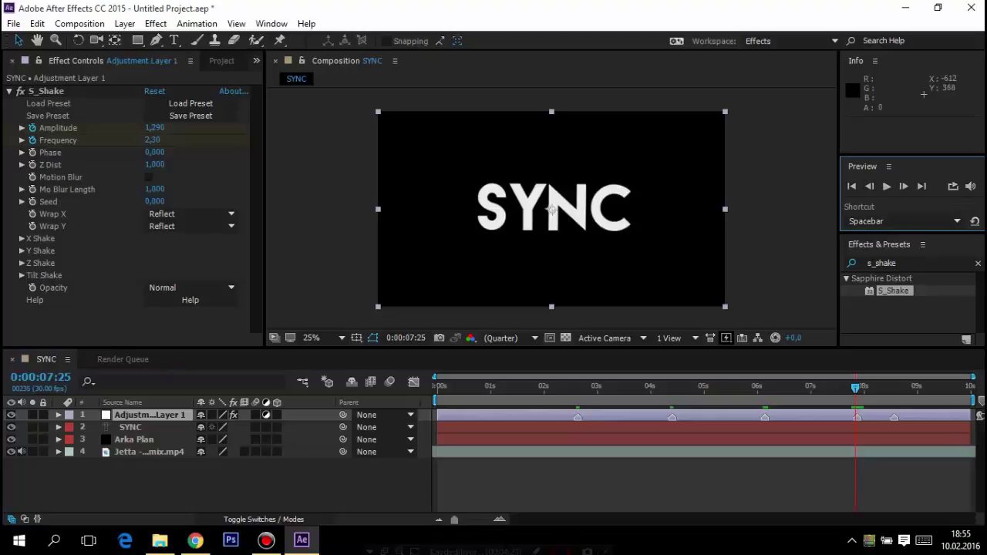
- One frame before the 7:26 beat, key S_Shake Frequency and set Amplitude to 0
left_click(154, 141)
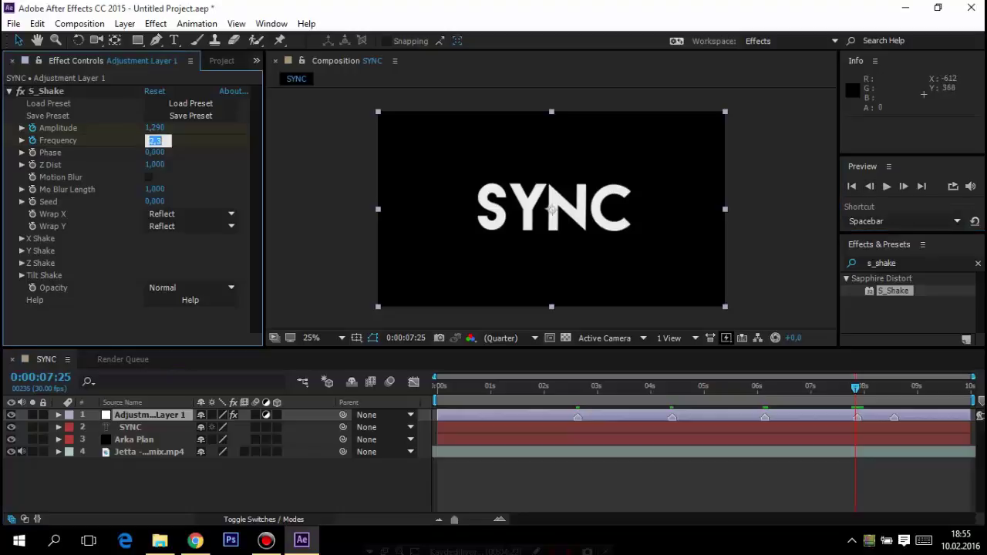
type("2")
key("shift+Tab")
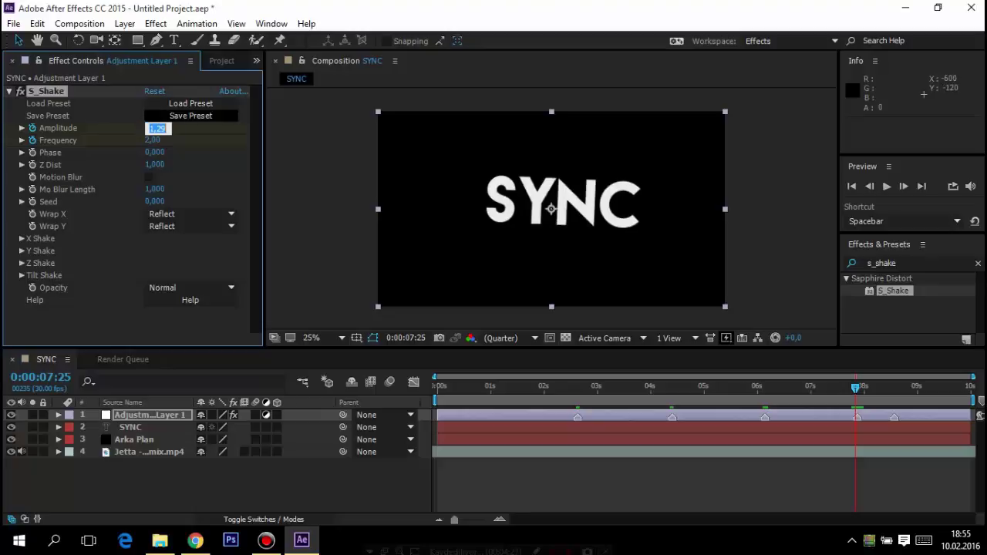
type("1")
key("Return")
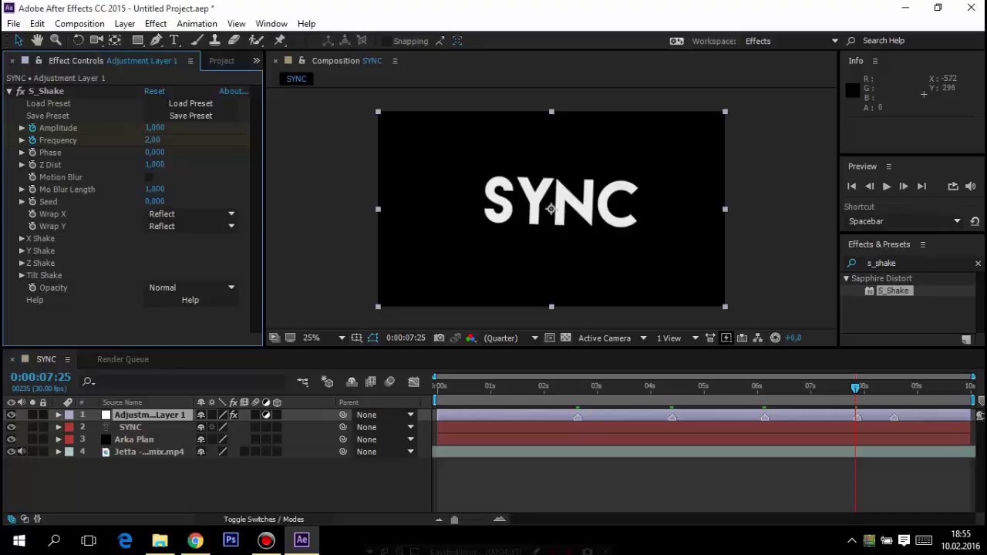
type("0")
key("Return")
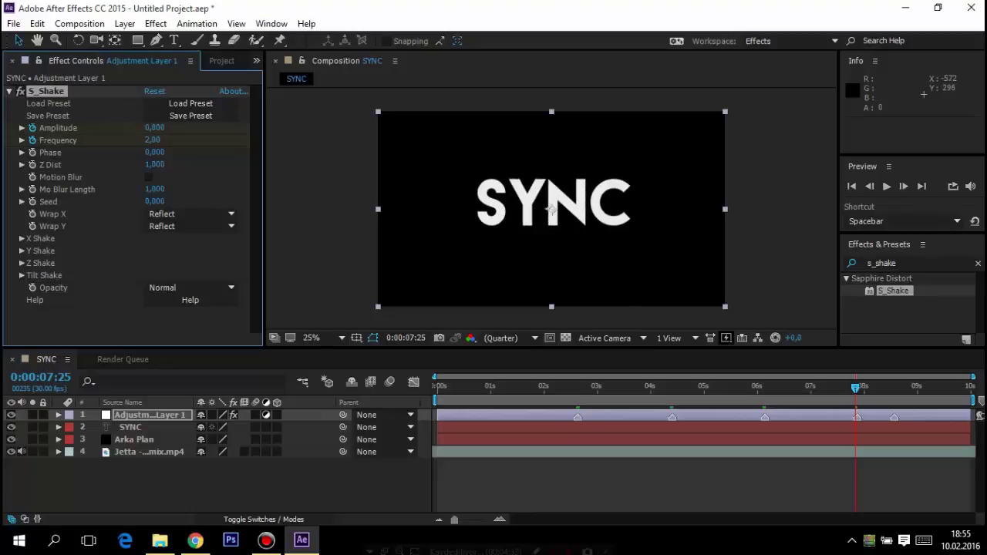
type("0")
- On the 7:26 beat, key Amplitude 1,000 and Frequency 2,00, then play forward
left_click(904, 186)
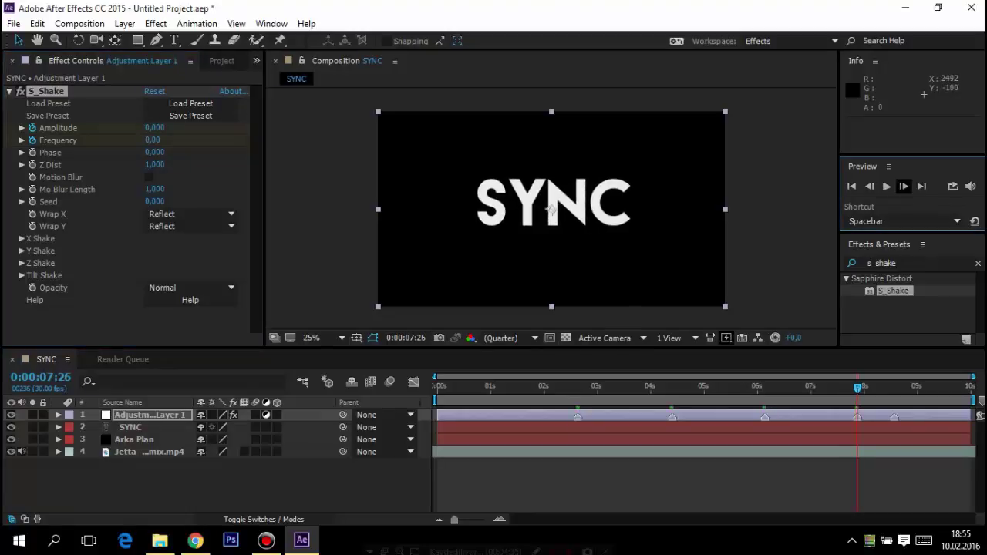
left_click(154, 128)
type("1,000")
key("Return")
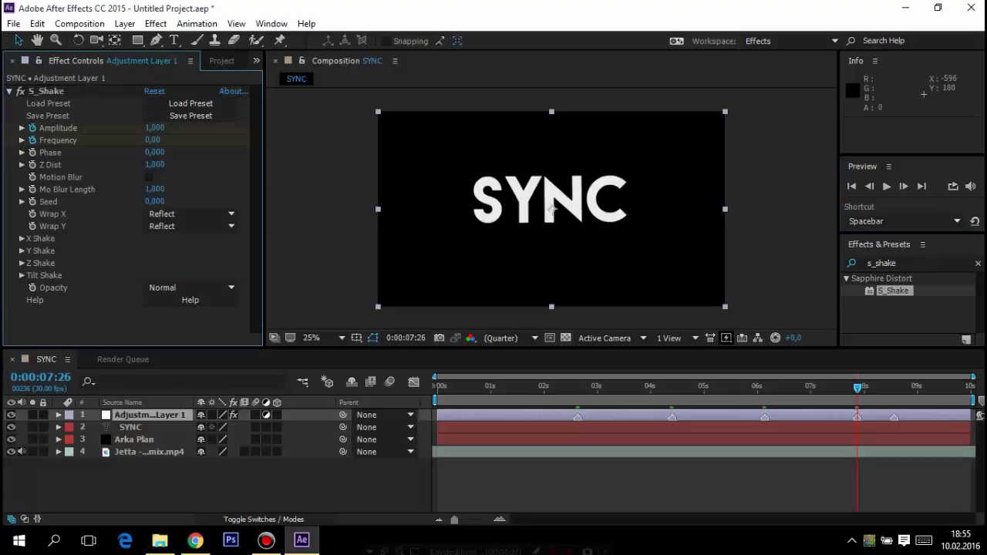
left_click(153, 140)
type("2")
key("Return")
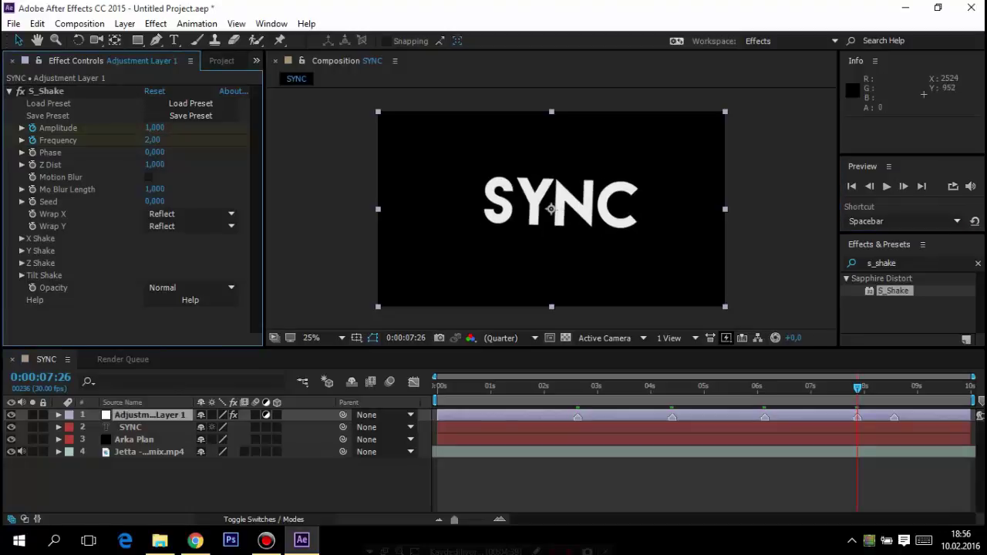
key("space")
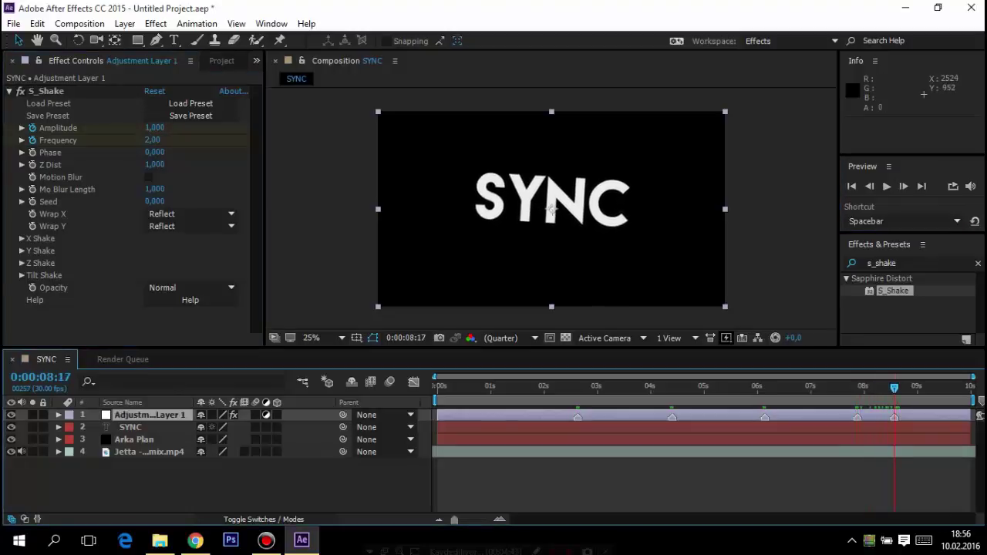
- Set Amplitude 0,01 at 8:16, then key Amplitude 1,290 and Frequency 2,30 on 8:17, and preview
left_click(869, 186)
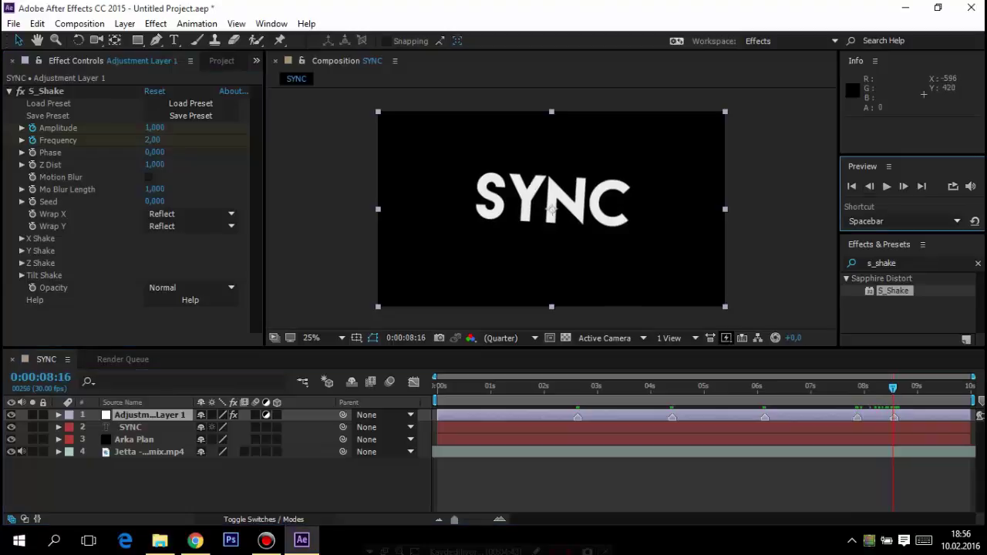
left_click(154, 127)
type("0,01")
key("Return")
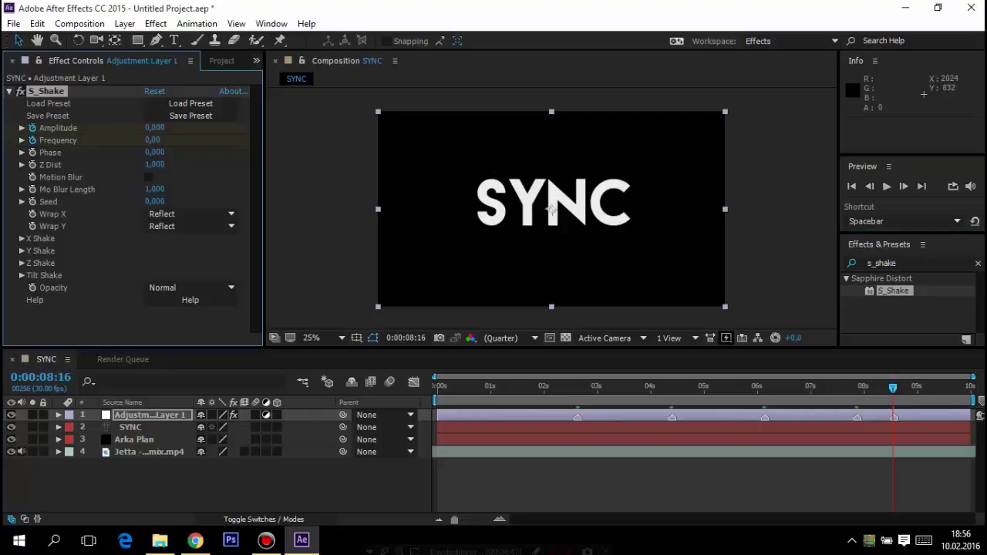
left_click(903, 186)
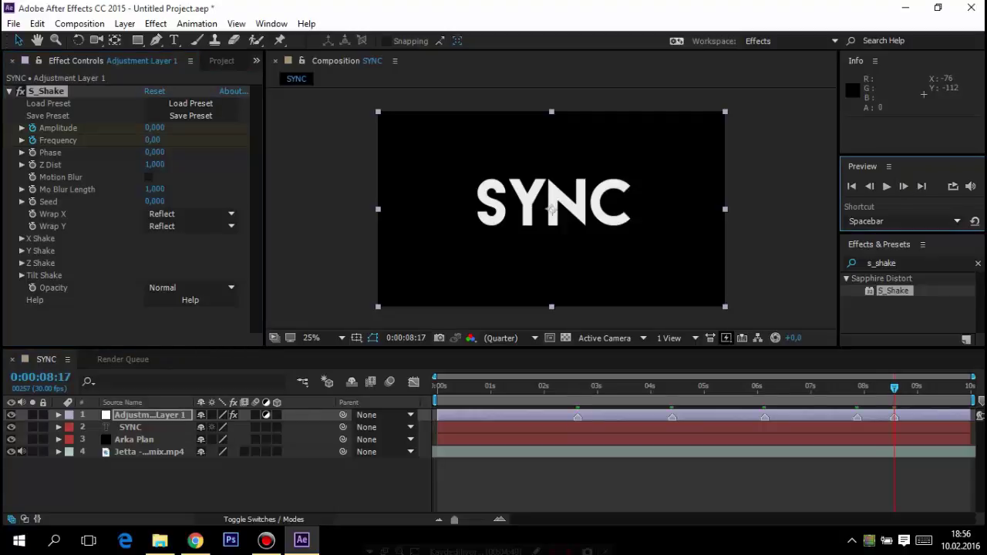
left_click(190, 115)
left_click(154, 127)
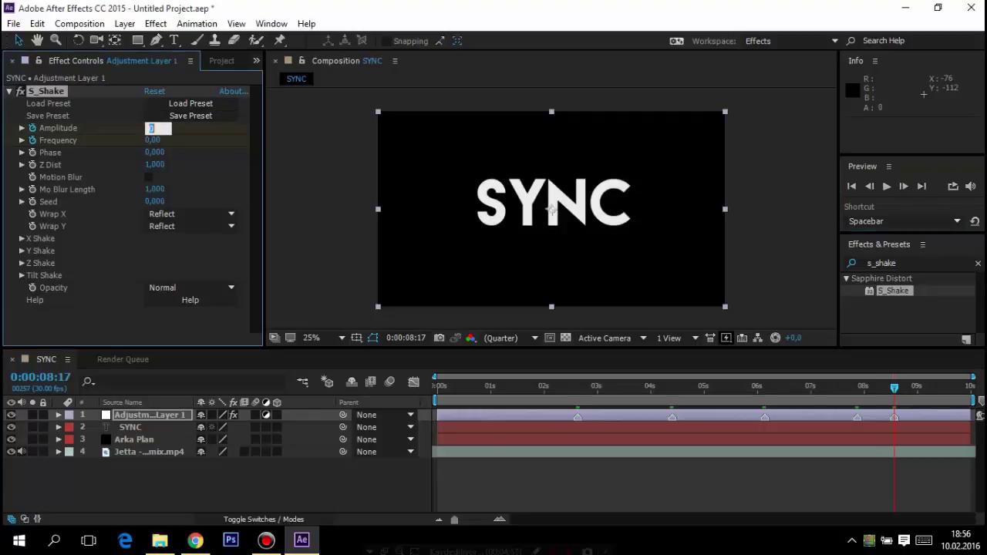
type("1,29")
type("0")
key("Tab")
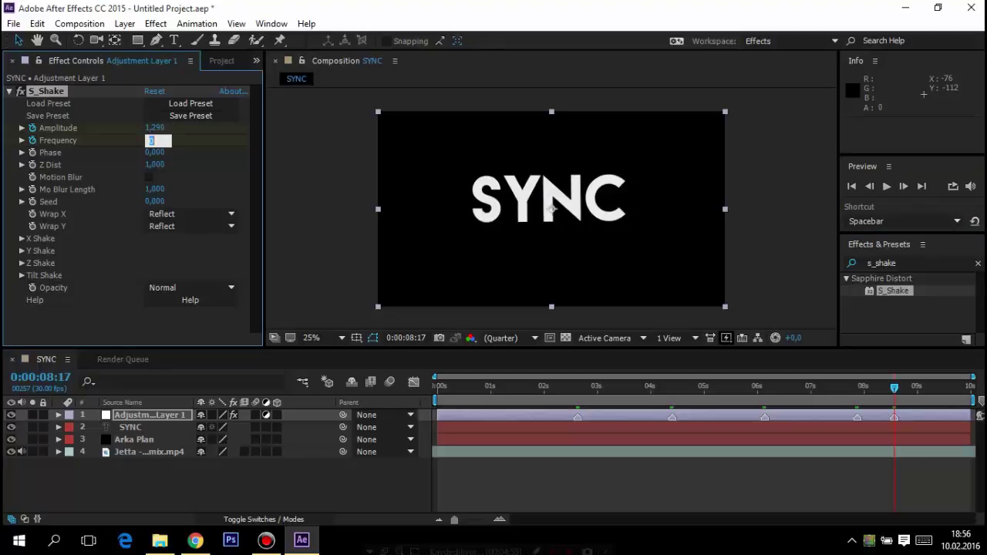
type("2,30")
key("Return")
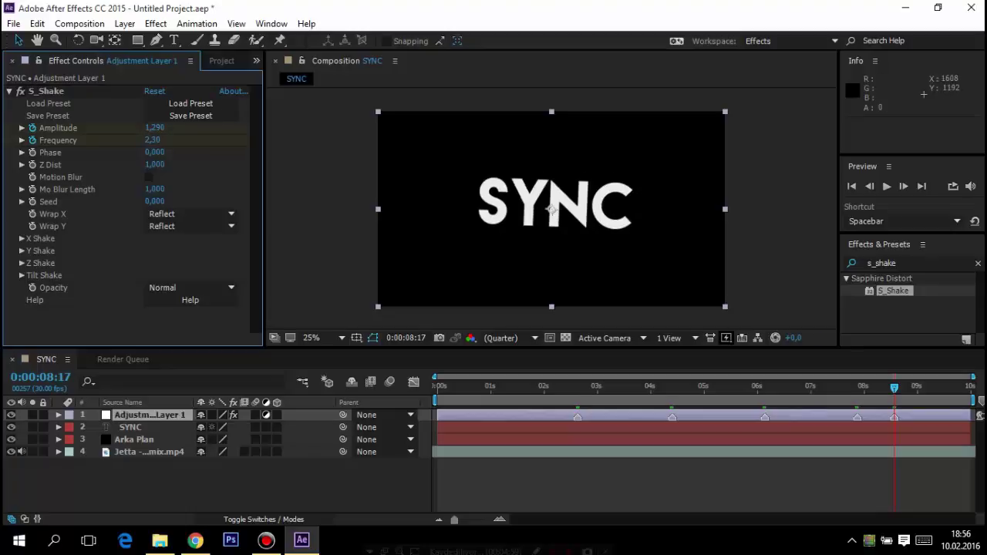
key("space")
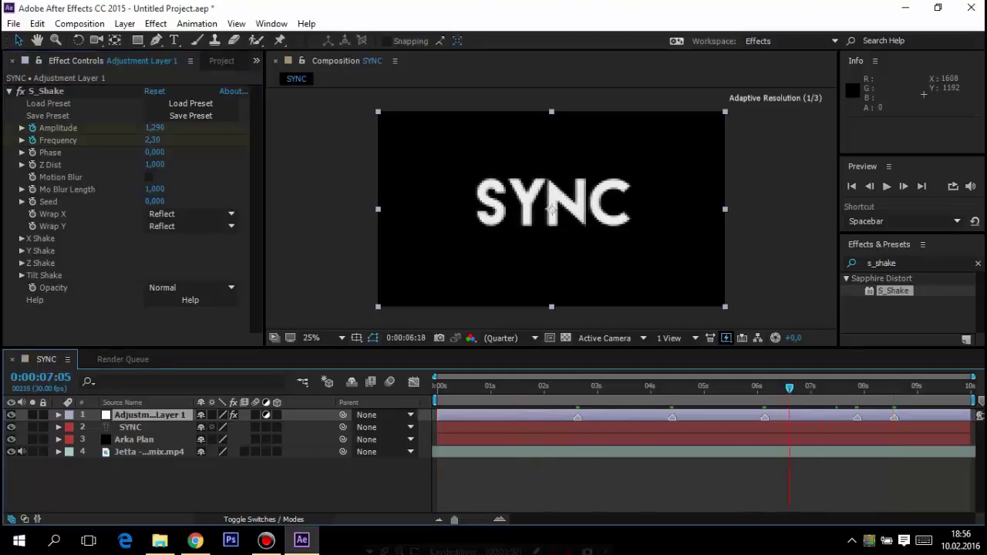
key("space")
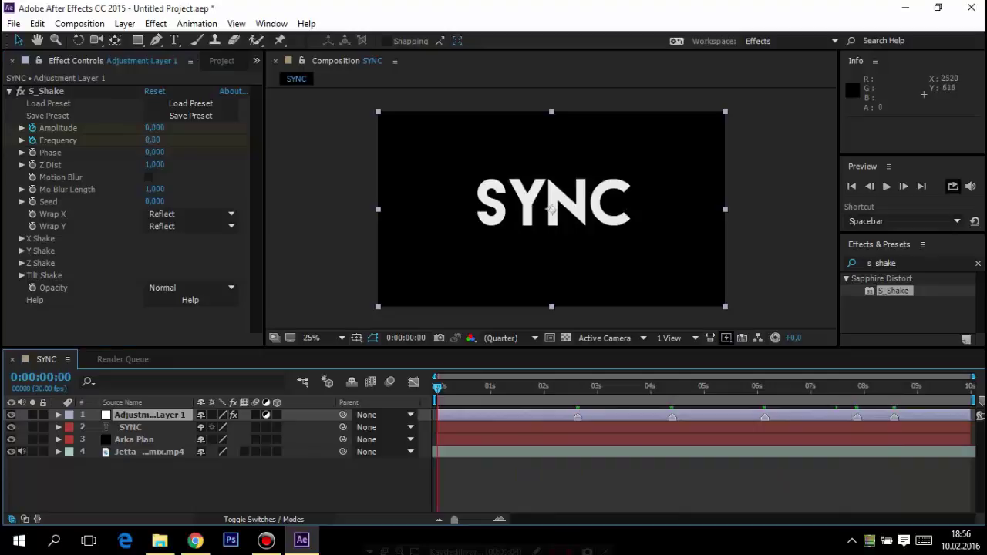
left_click(886, 186)
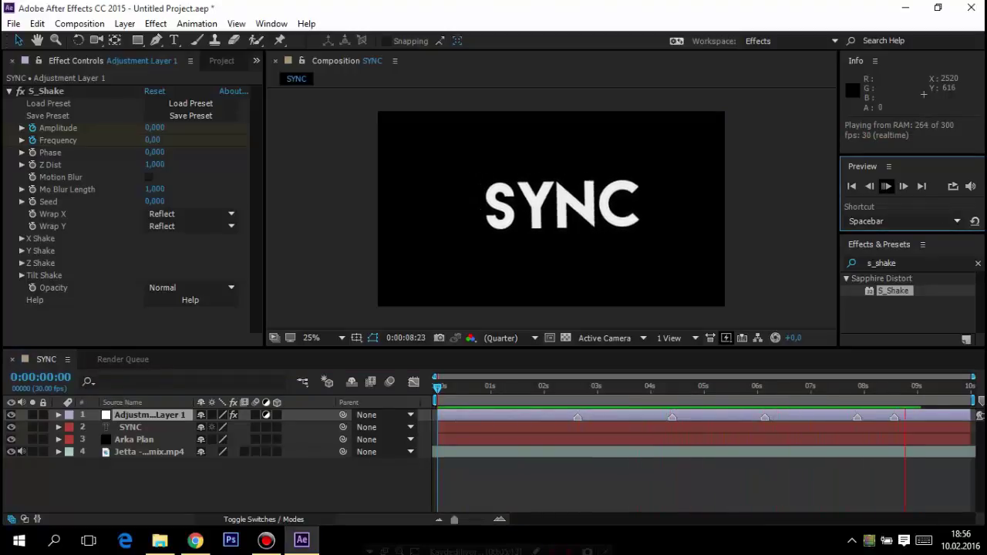
key("space")
key("space")
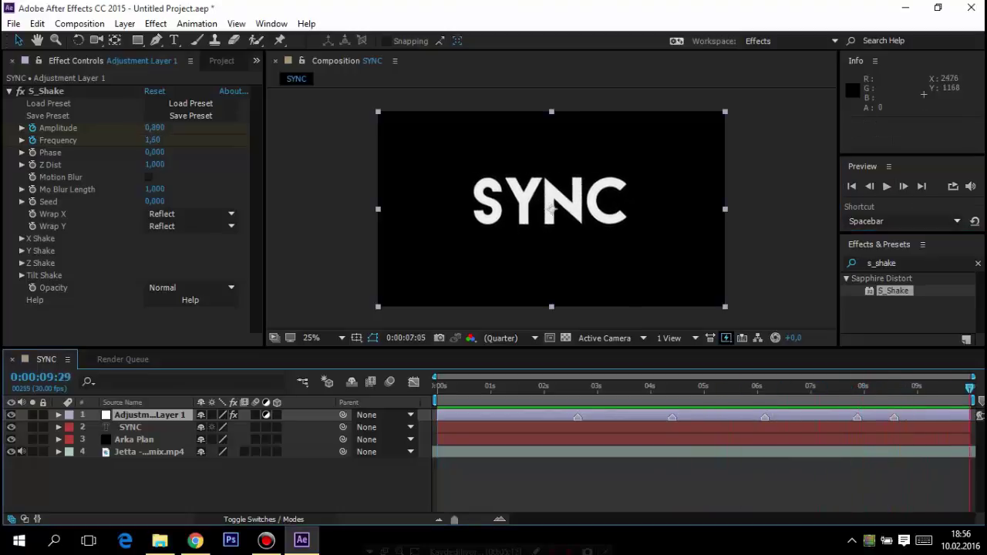
key("Home")
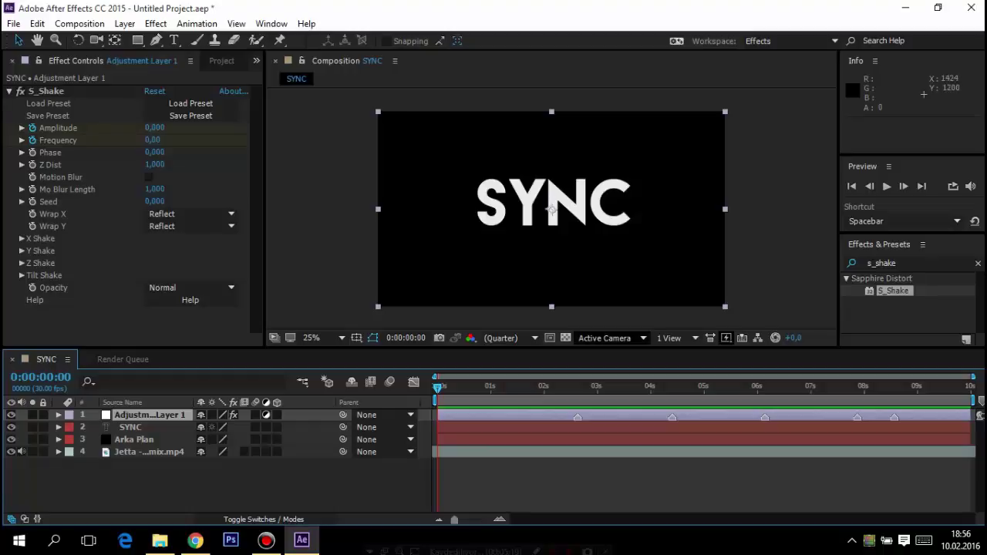
key("space")
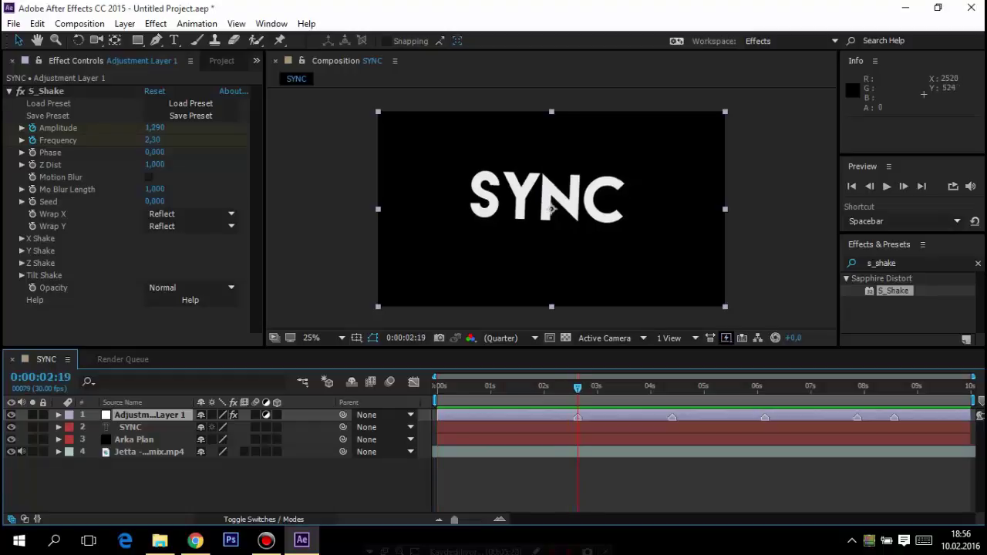
key("ctrl+5")
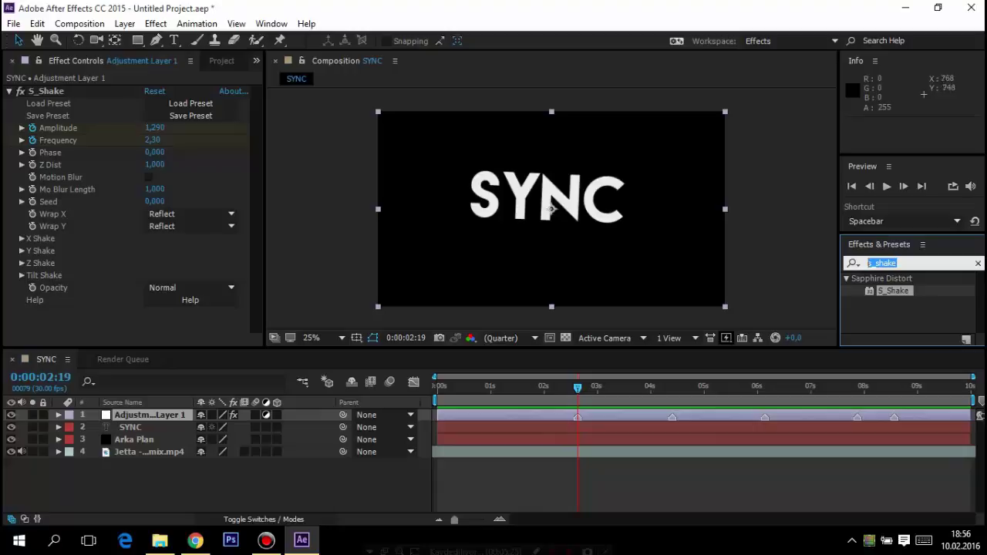
- Search 's_' in Effects & Presets and scroll down to the Sapphire S_Warp effects, including S_WarpTransform
type("s_")
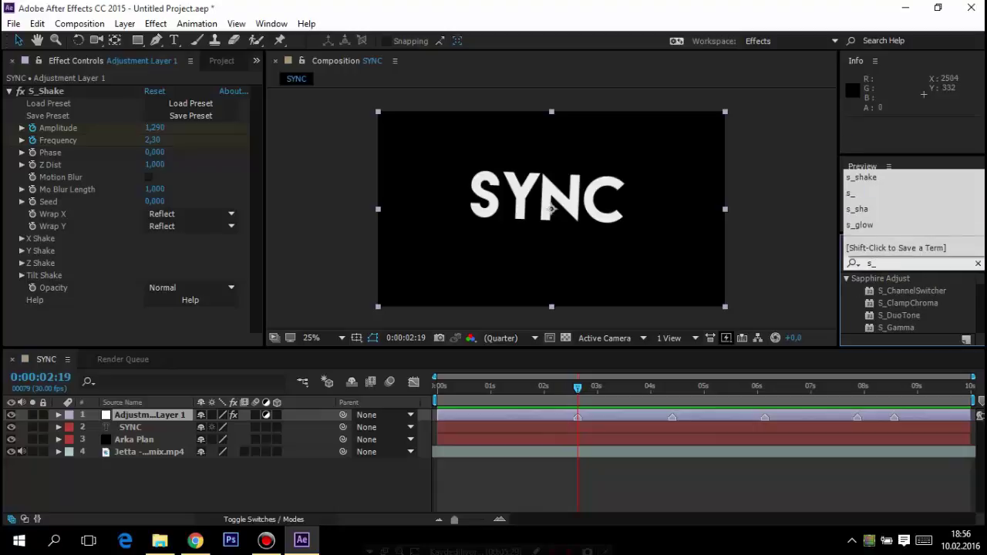
key("BackSpace")
key("BackSpace")
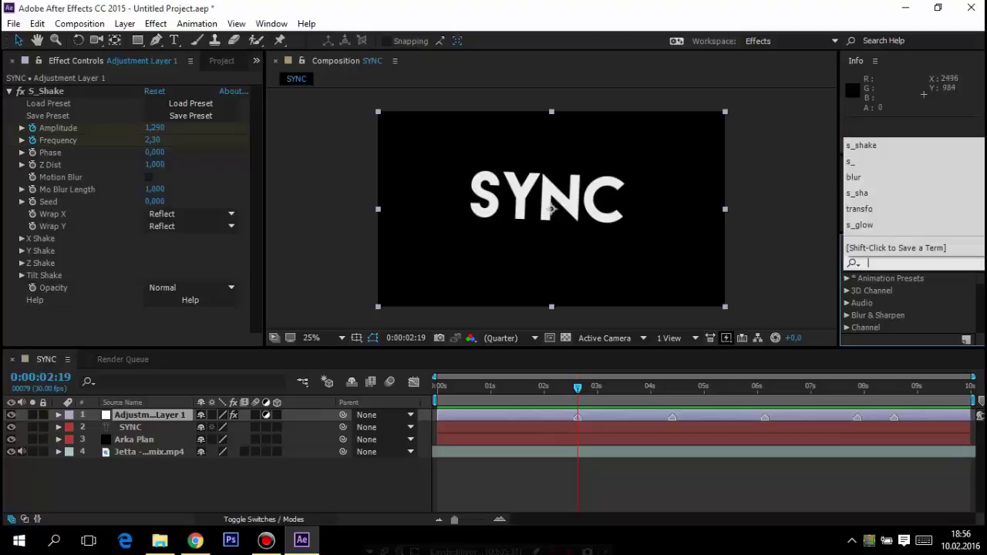
type("s")
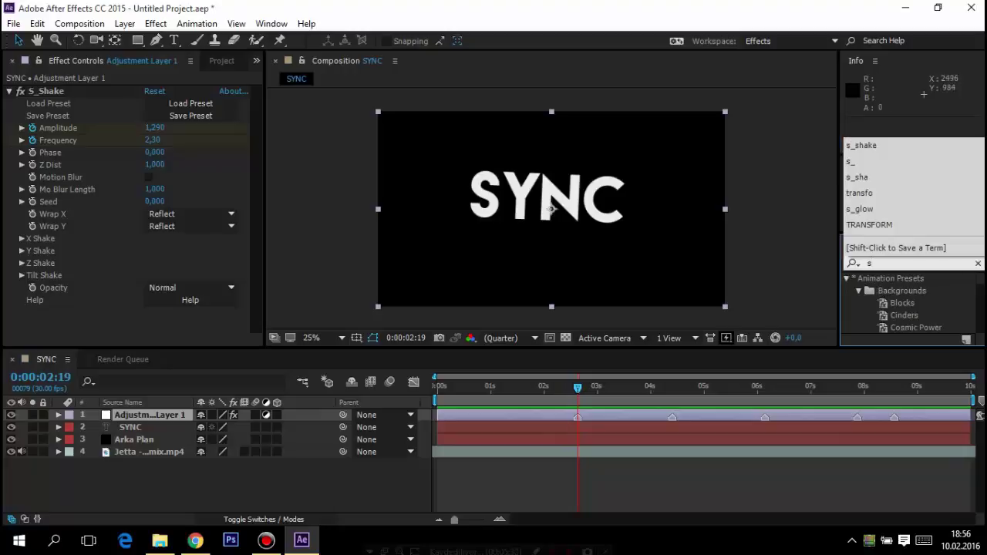
type("_")
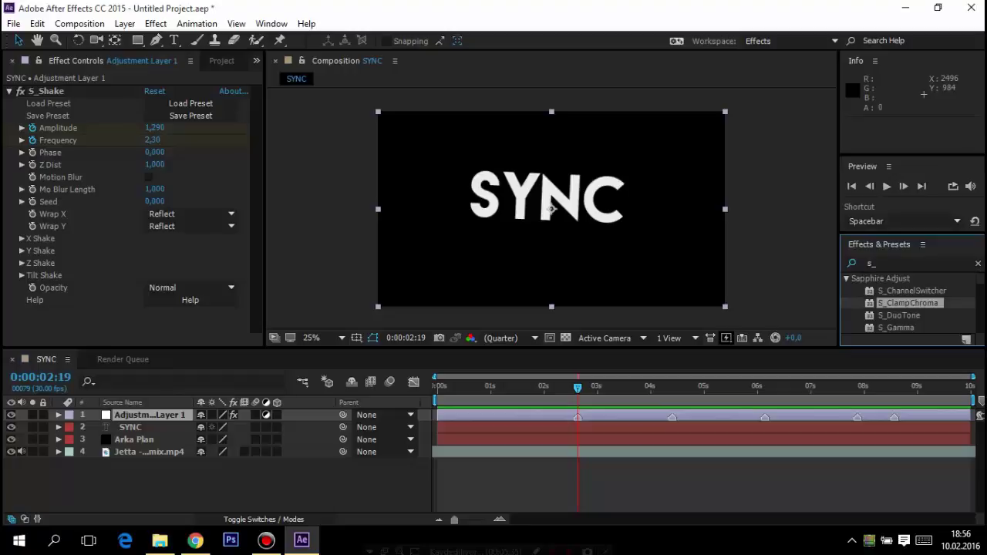
scroll(910, 305, "down", 2)
scroll(910, 305, "down", 3)
scroll(911, 304, "down", 2)
scroll(907, 303, "down", 5)
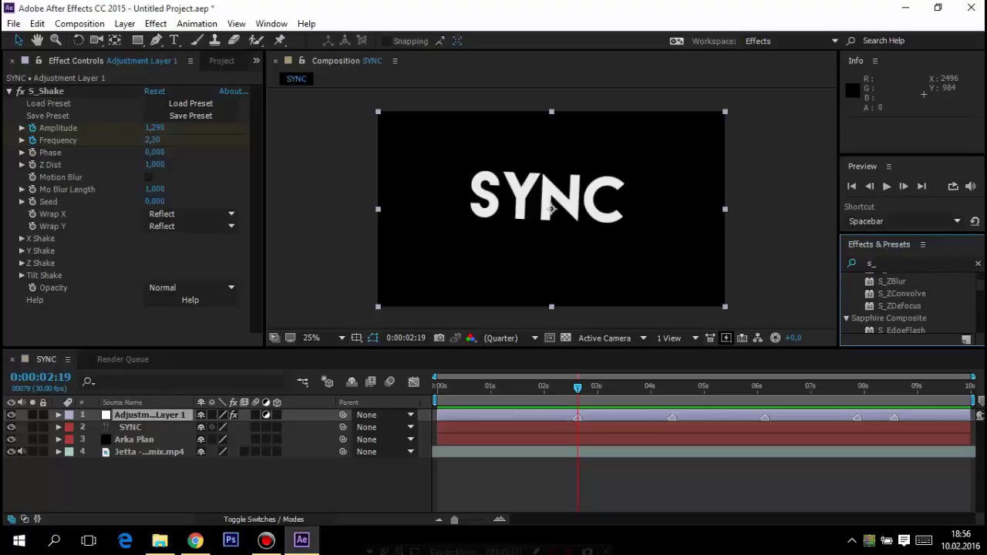
scroll(906, 303, "down", 5)
scroll(907, 302, "down", 5)
scroll(906, 302, "down", 5)
scroll(907, 302, "down", 3)
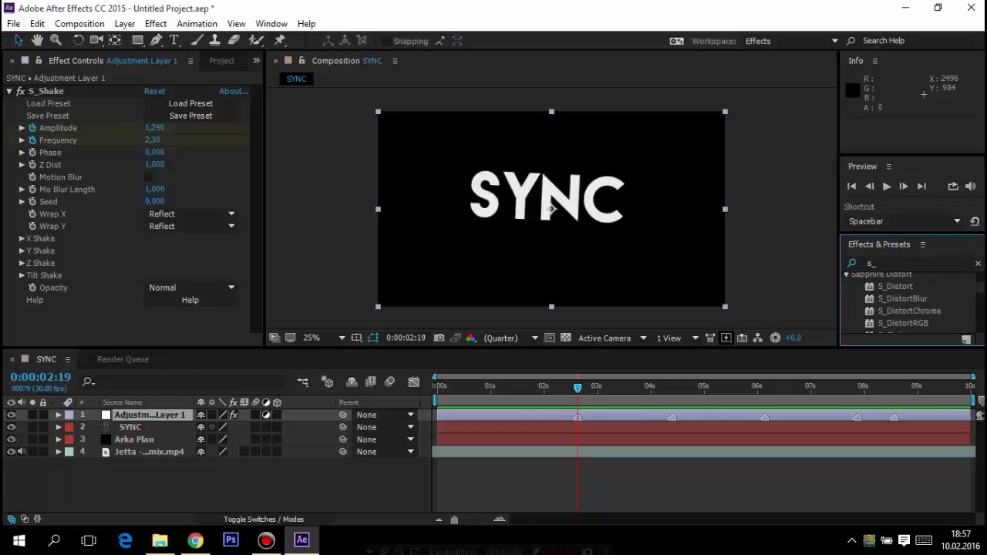
scroll(906, 303, "up", 3)
scroll(906, 302, "up", 2)
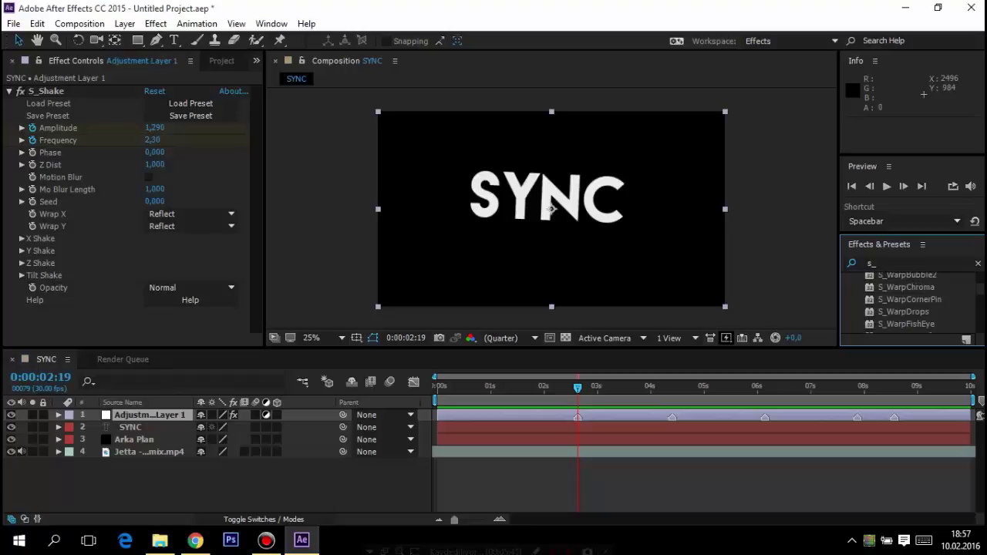
scroll(911, 302, "down", 3)
scroll(910, 302, "down", 3)
scroll(911, 303, "down", 3)
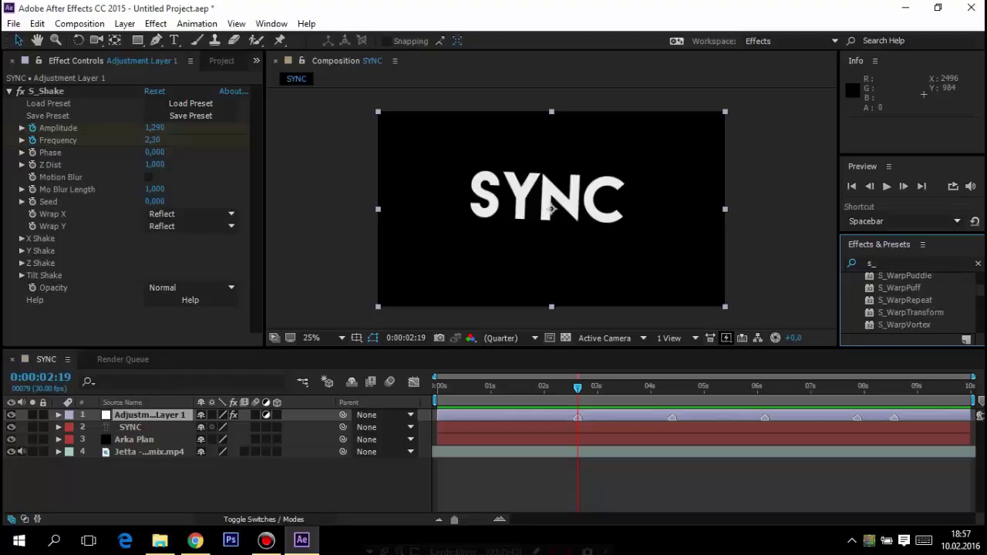
- Apply S_WarpTransform to Adjustment Layer 1 and set its Z Dist to 1,000
left_click_drag(910, 313, 108, 416)
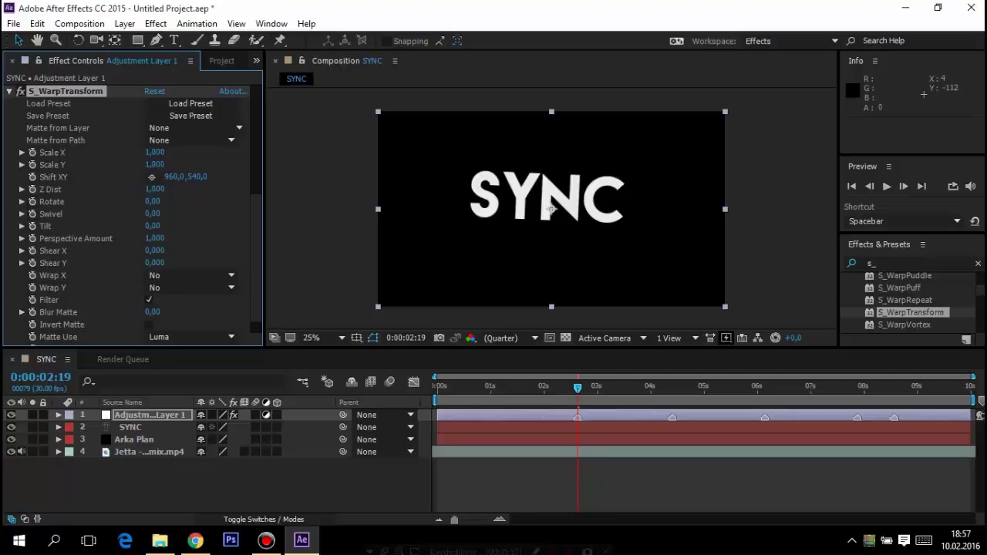
mouse_move(154, 189)
left_mouse_down()
mouse_move(139, 189)
mouse_move(158, 189)
left_mouse_up()
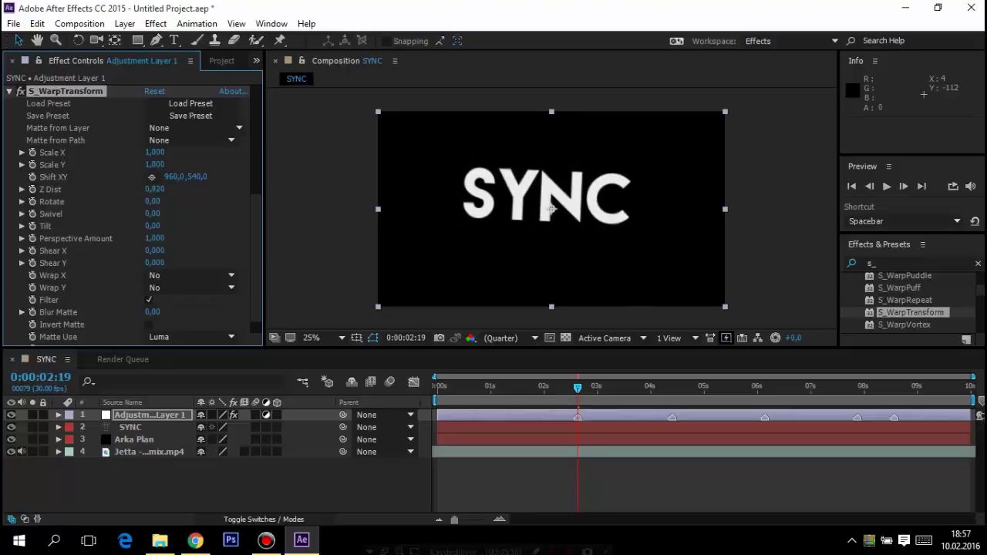
left_click(158, 189)
type("1")
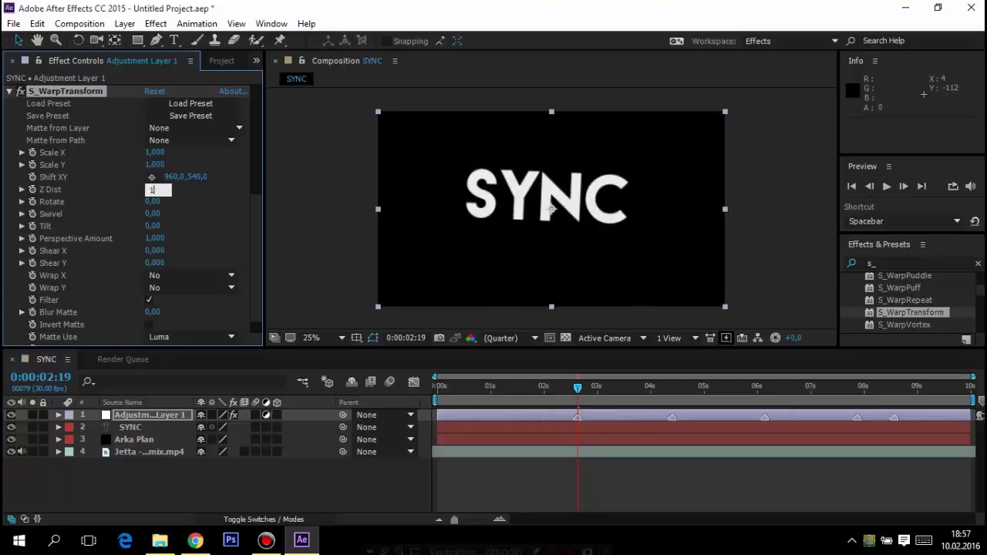
key("Return")
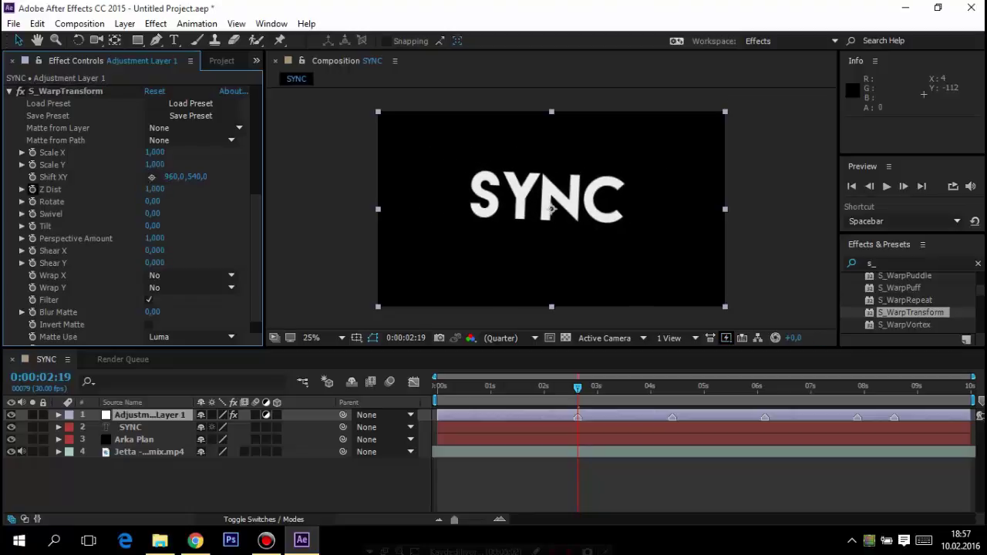
- Keyframe Z Dist on the first beat at 0:00:02:19, lowering it to 0,390
left_click(32, 189)
left_click(869, 186)
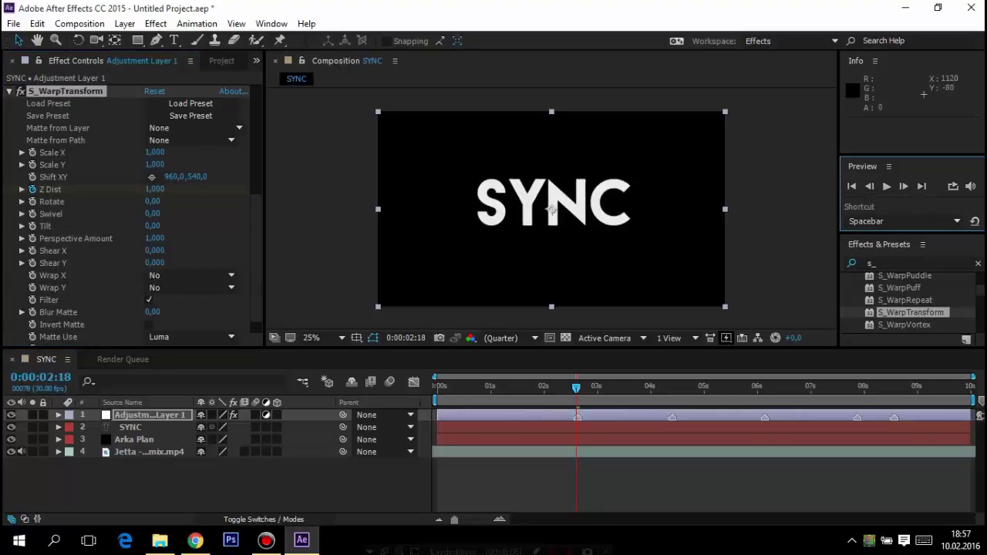
left_click(903, 186)
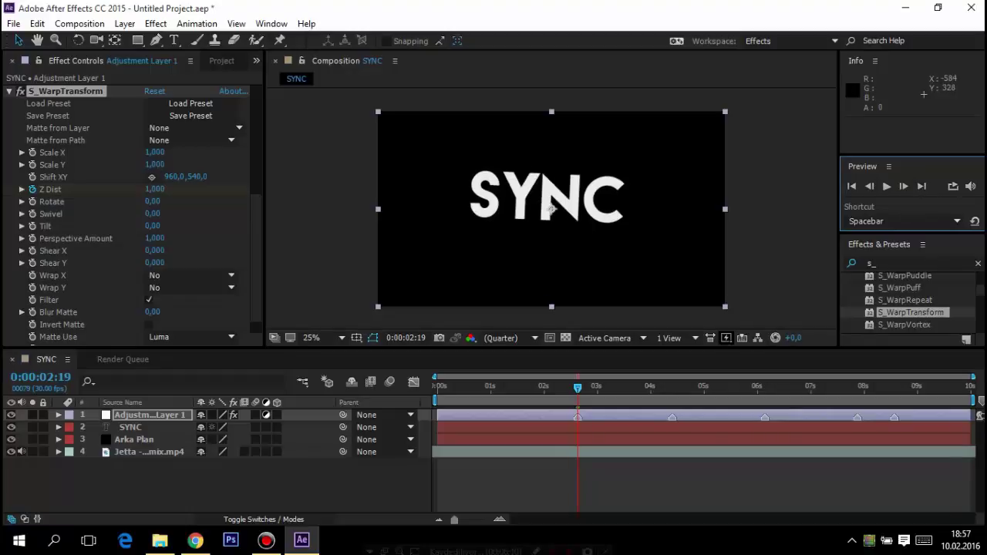
left_click_drag(154, 189, 146, 189)
left_click(157, 190)
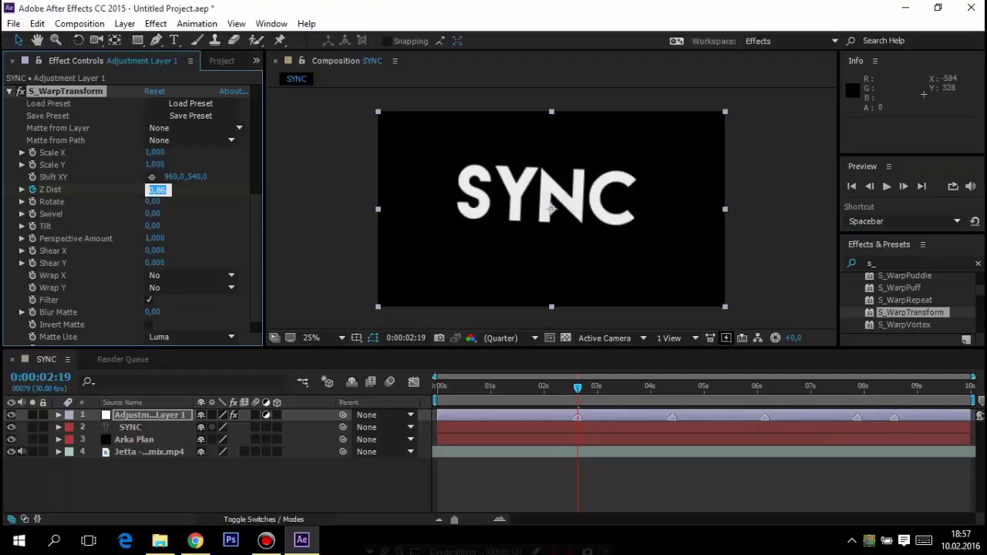
type("0,35")
key("Return")
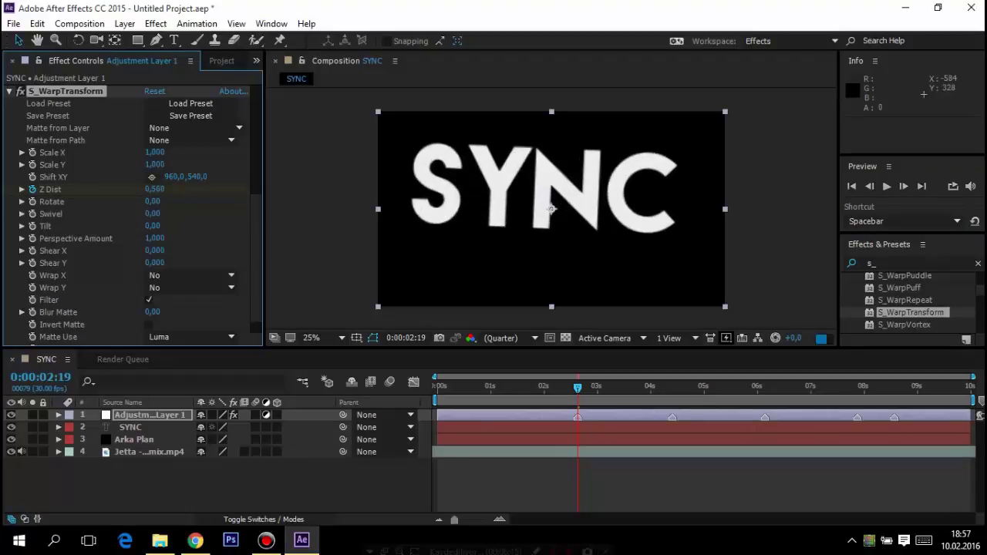
left_click_drag(155, 189, 157, 189)
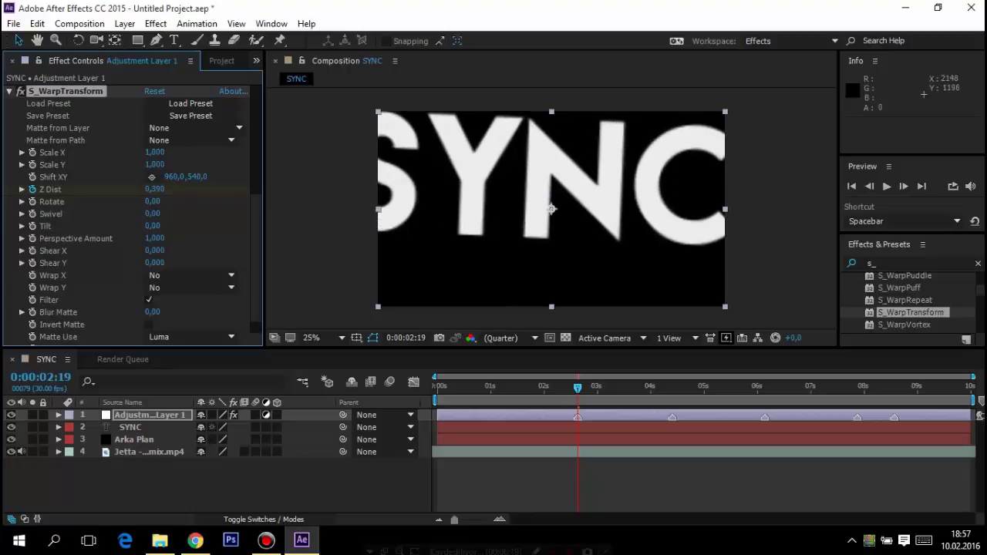
- Preview the first punch, then hold Z Dist at 1,000 at 0:00:04:11
key("space")
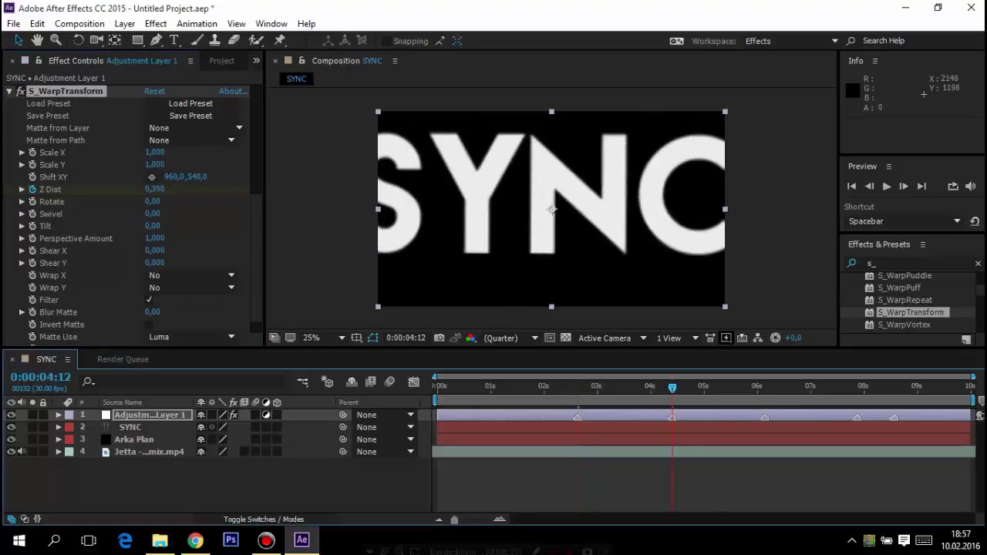
left_click(869, 186)
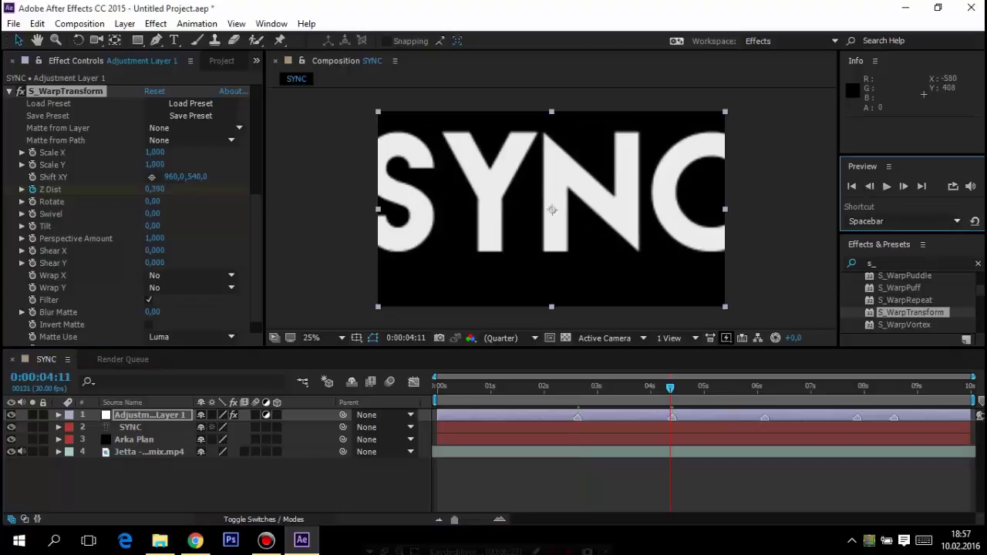
left_click(157, 189)
type("1")
key("Return")
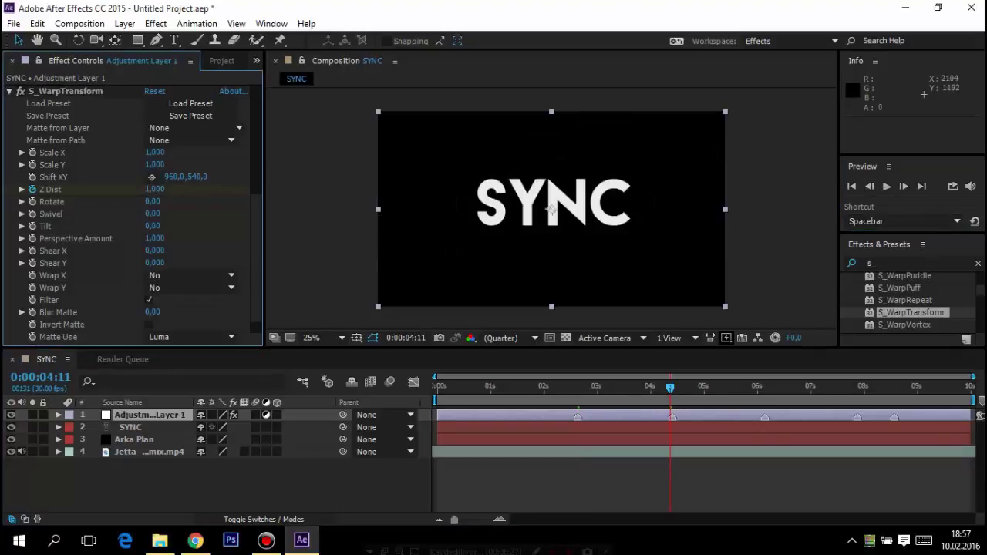
- Lower Z Dist on the 0:00:04:12 beat so SYNC zooms in hugely
left_click(904, 186)
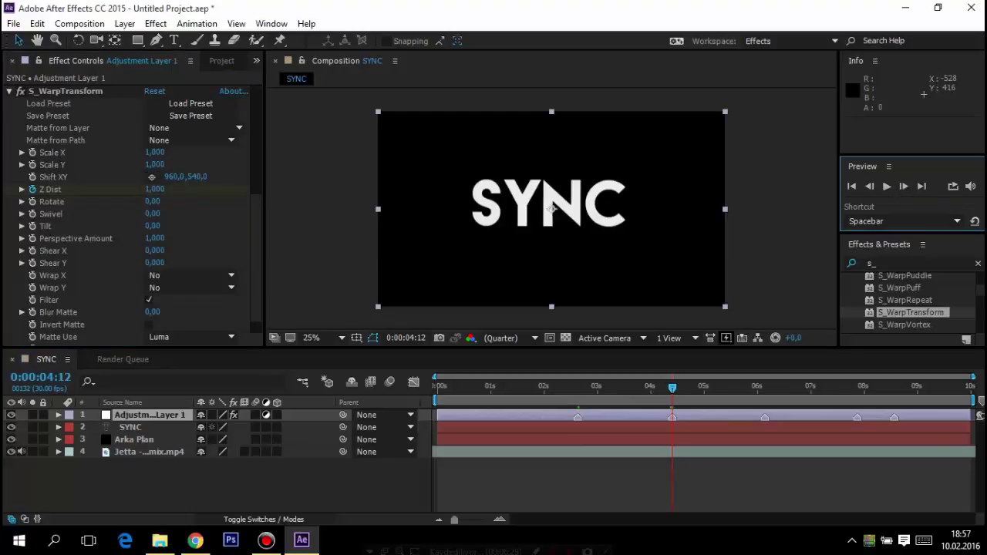
left_click(154, 189)
key("Return")
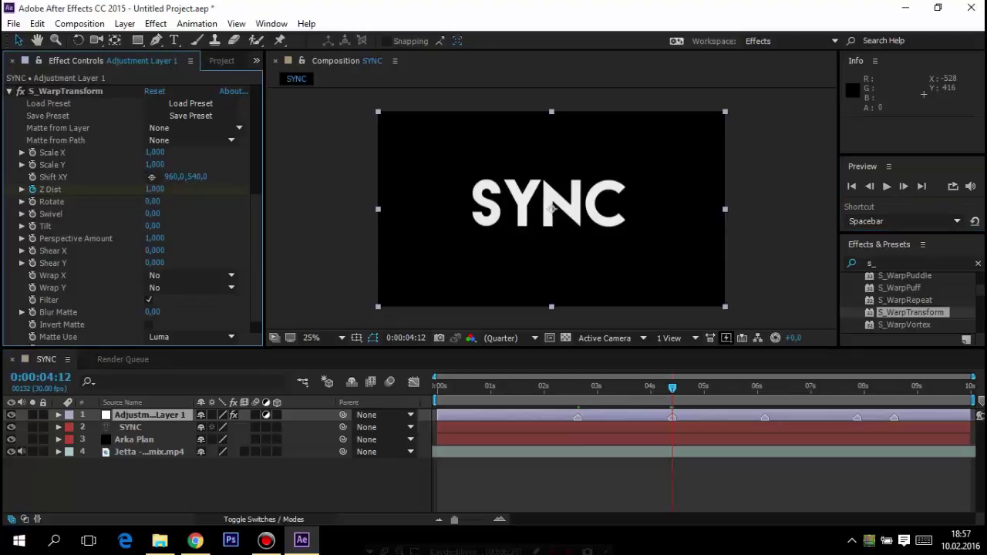
mouse_move(154, 189)
left_mouse_down()
mouse_move(131, 189)
mouse_move(173, 189)
left_mouse_up()
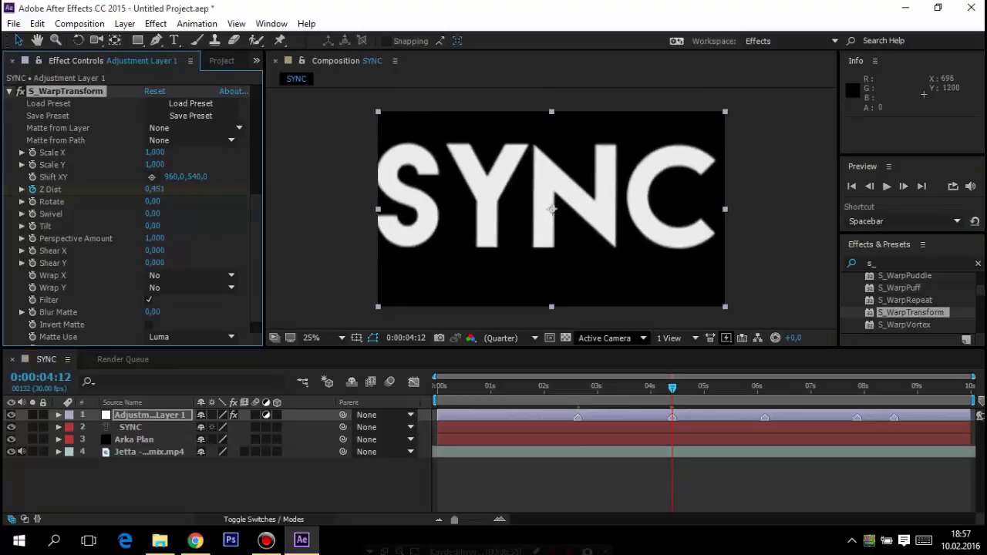
- Hold Z Dist at 1,000 at 0:00:06:03, just before the third beat marker
left_click_drag(673, 386, 766, 386)
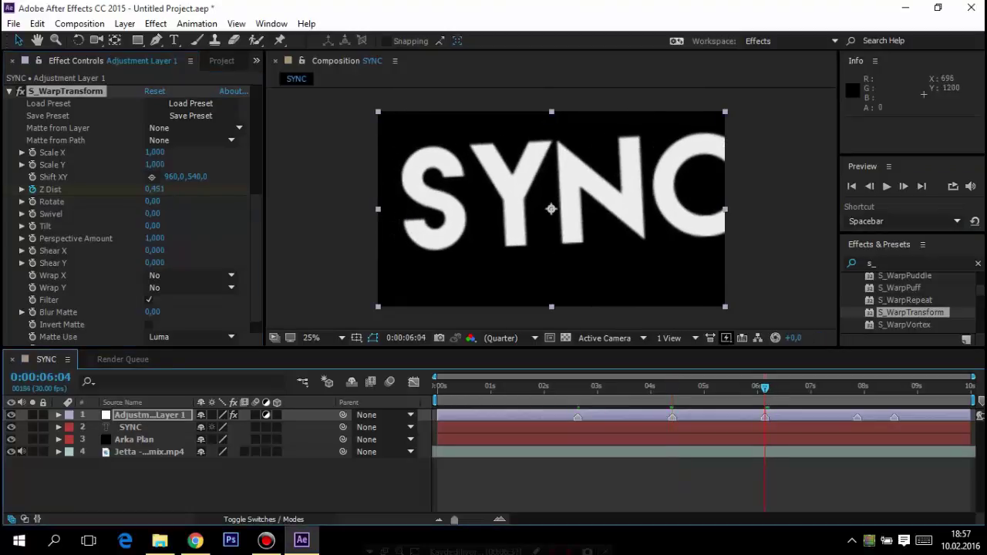
left_click(870, 186)
left_click(870, 186)
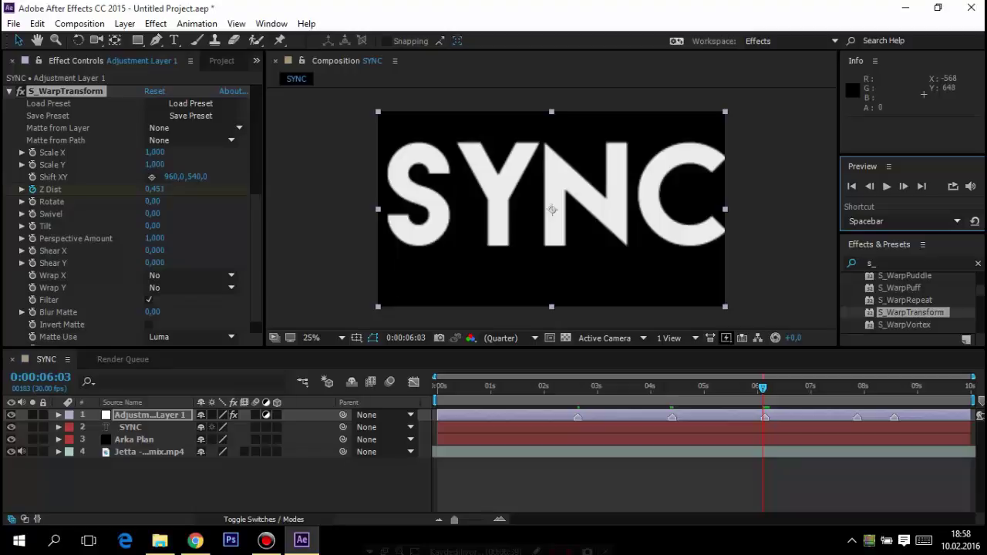
left_click(155, 189)
type("1,000")
key("Return")
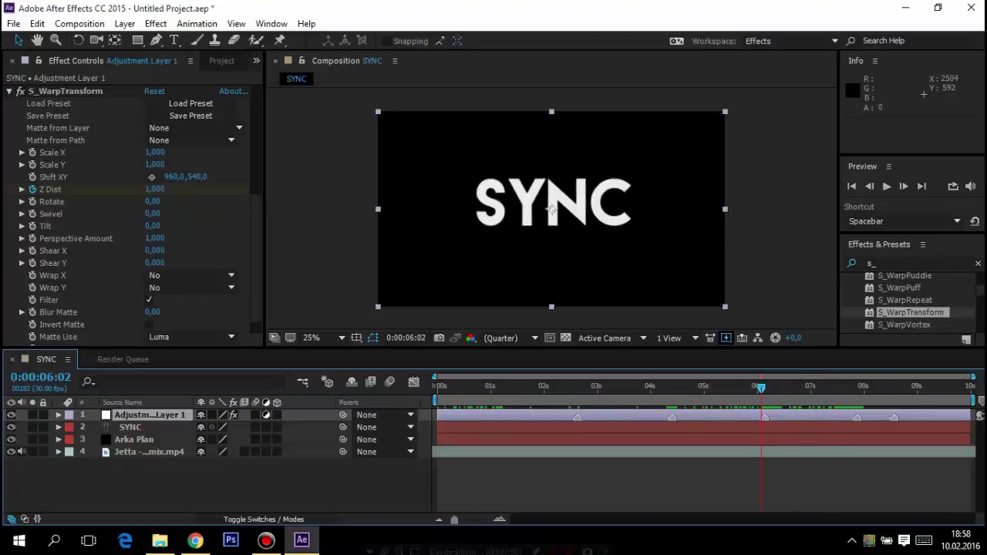
- Set Z Dist to 0,360 on the fourth beat for a zoom punch
key("space")
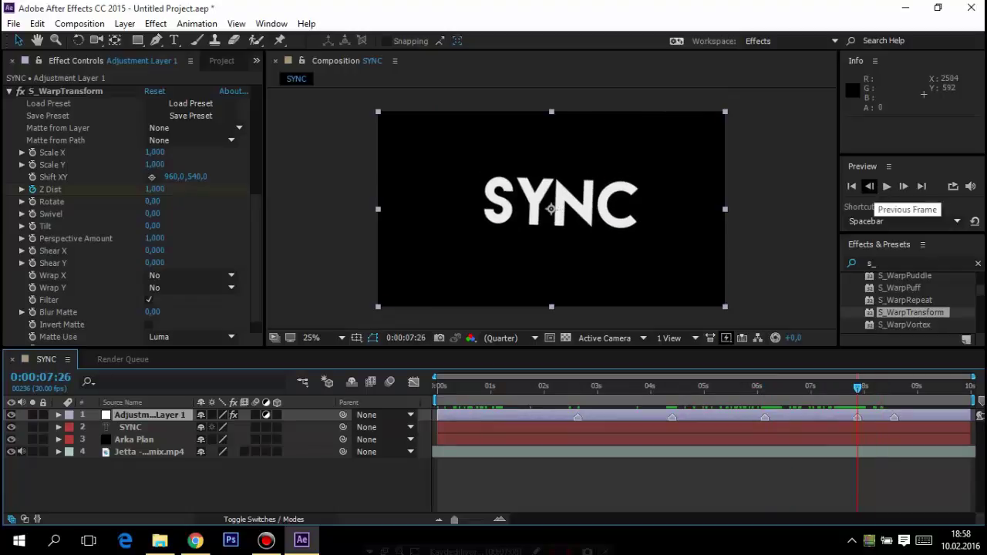
left_click(869, 186)
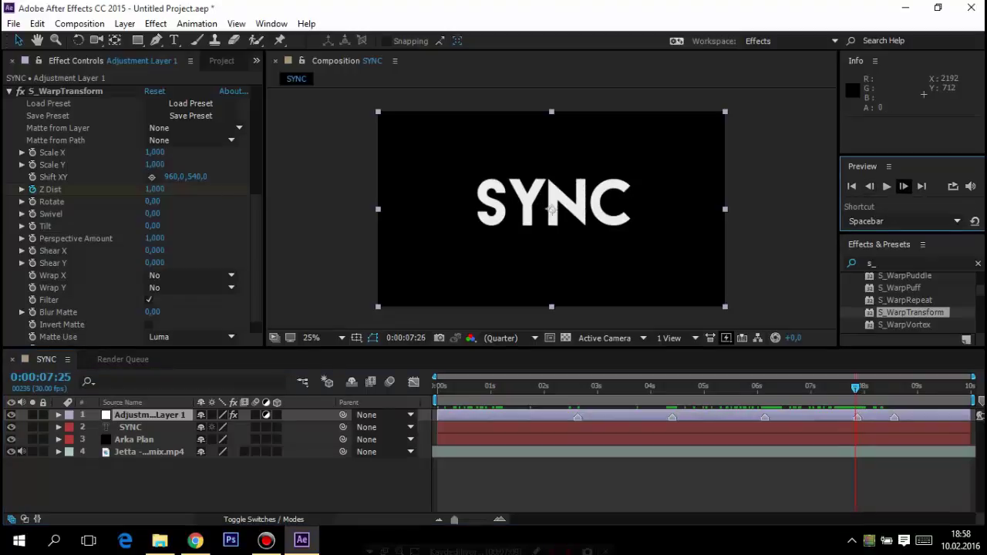
left_click(904, 186)
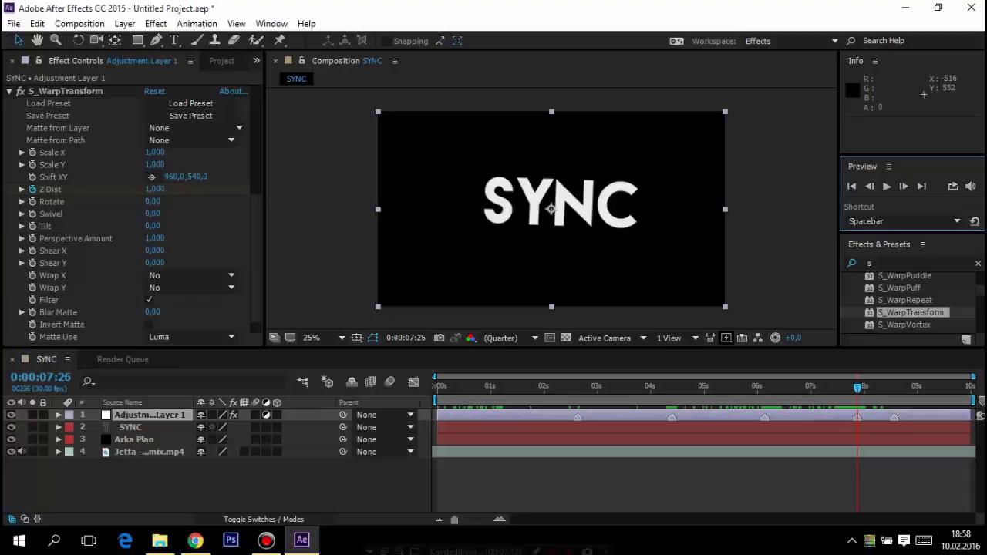
left_click(155, 189)
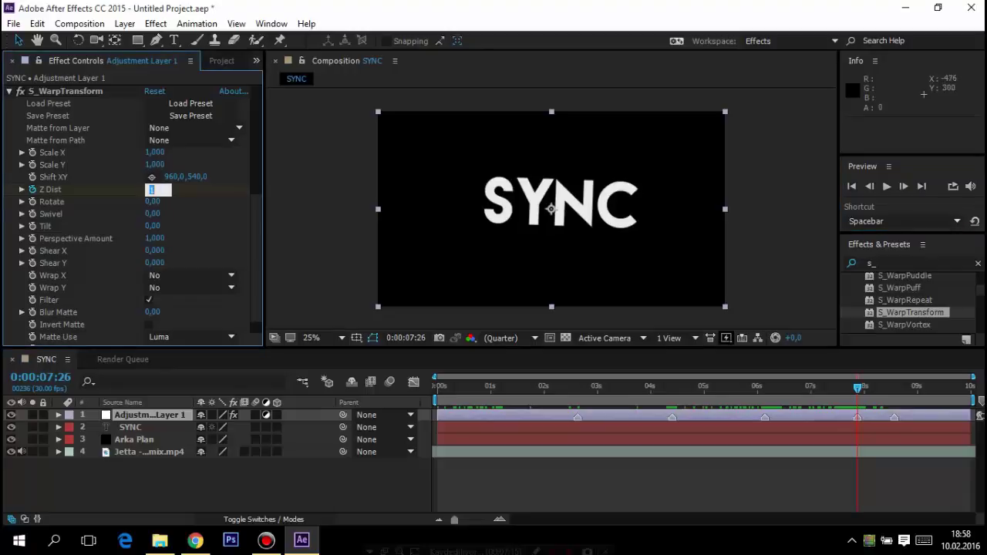
type("0,36")
key("Return")
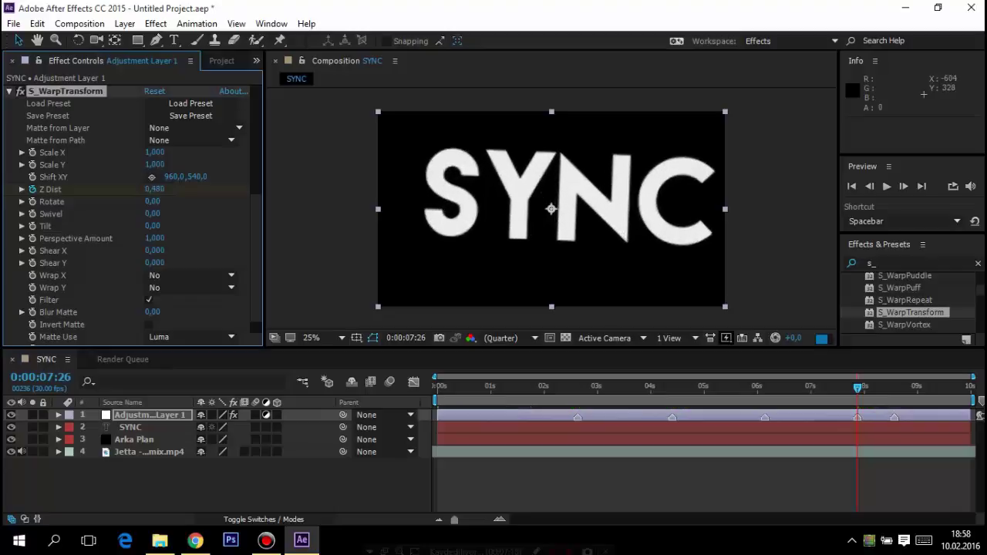
- Two frames later, at 0:00:07:28, return Z Dist to 1,000
left_click(904, 185)
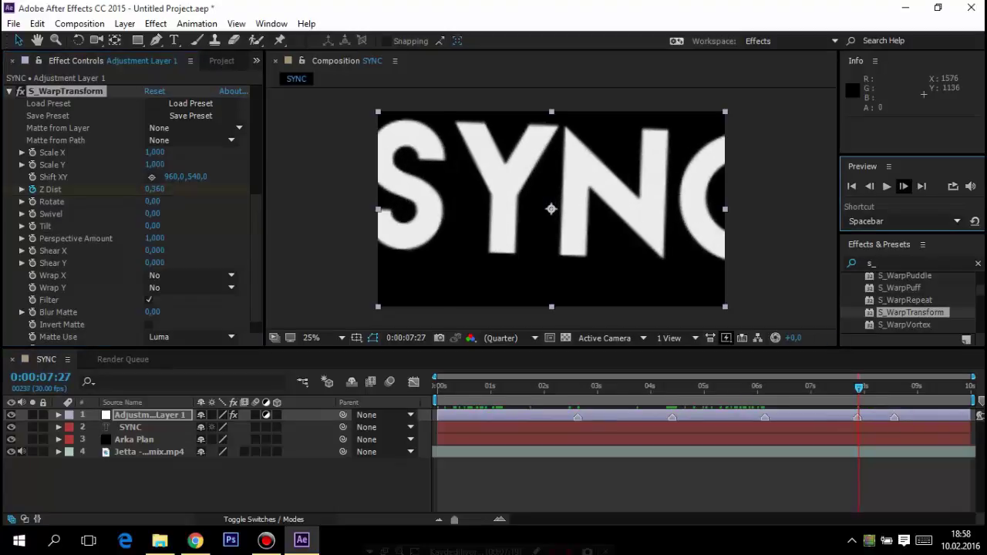
left_click(904, 186)
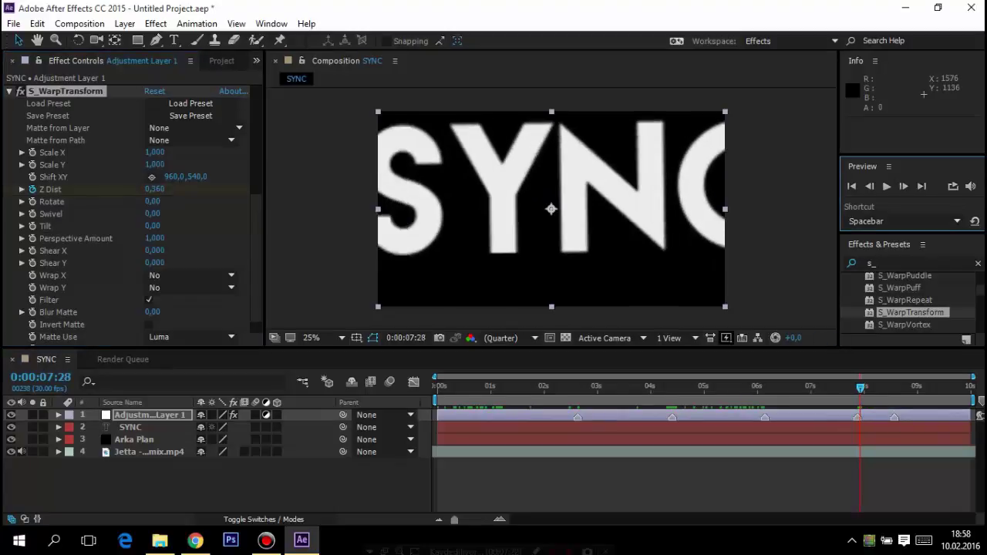
left_click(154, 189)
type("1")
key("Return")
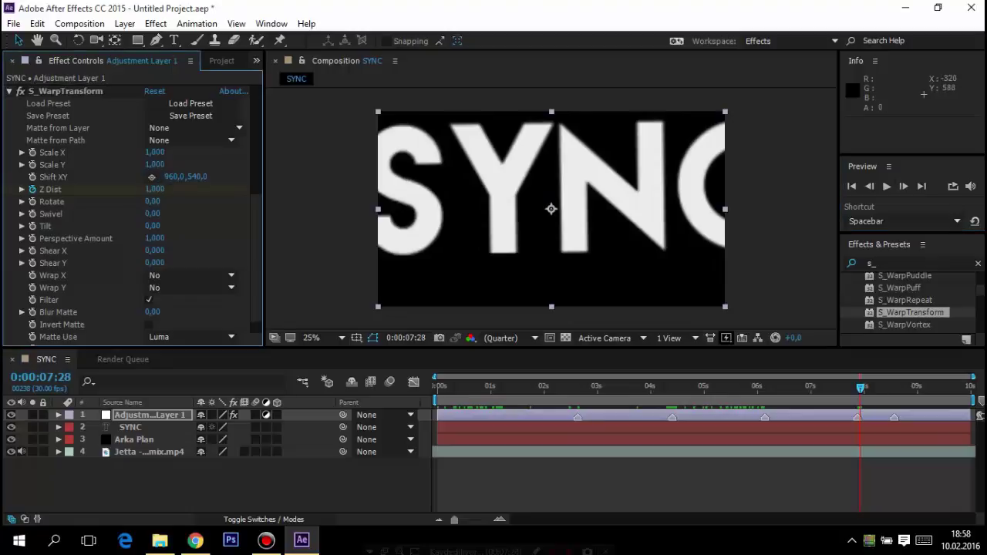
key("Page_Up")
key("Page_Up")
key("Page_Up")
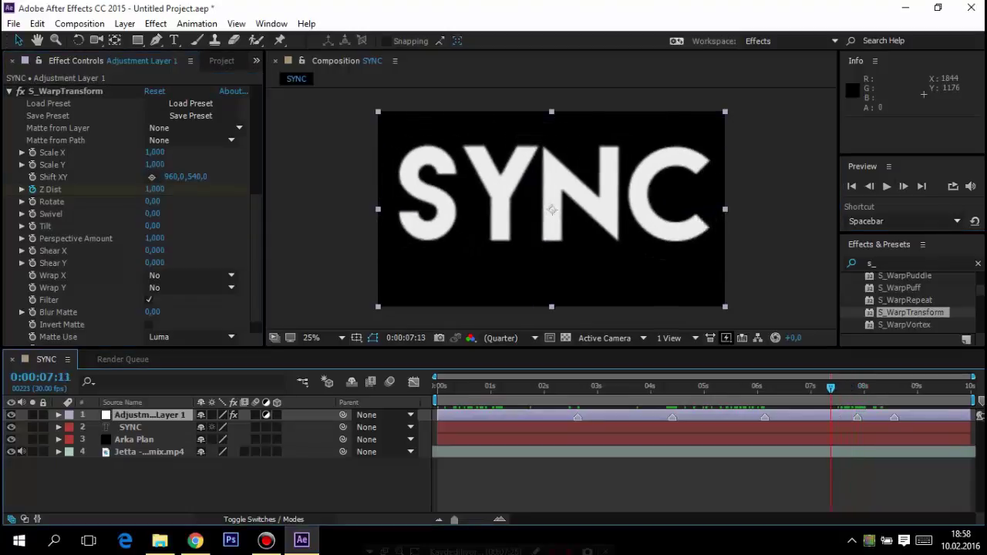
key("Page_Down")
key("Page_Down")
key("Page_Down")
key("Page_Down")
key("Page_Down")
key("Page_Down")
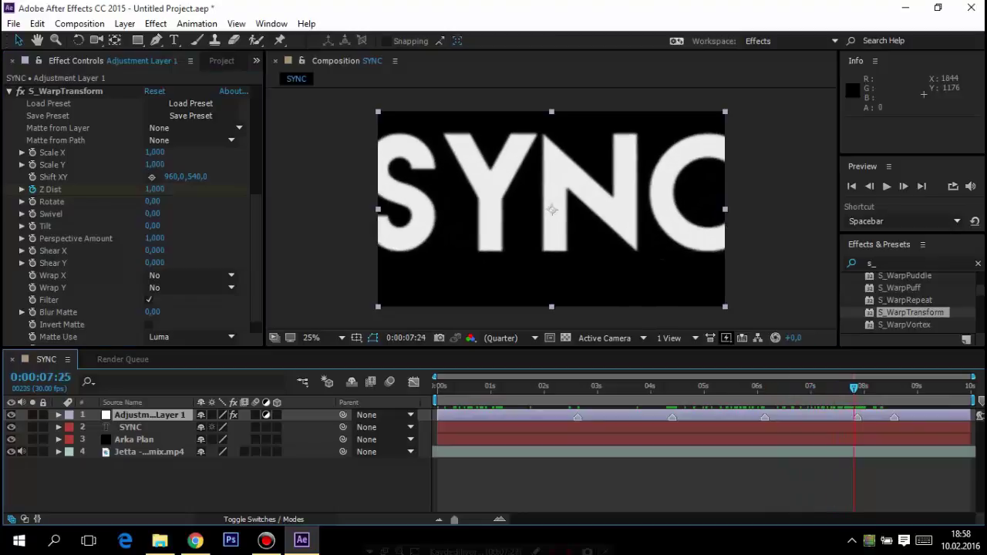
key("Page_Down")
key("Page_Down")
key("Page_Down")
key("Page_Down")
key("Page_Down")
key("Page_Down")
key("Page_Up")
key("Page_Up")
key("Page_Up")
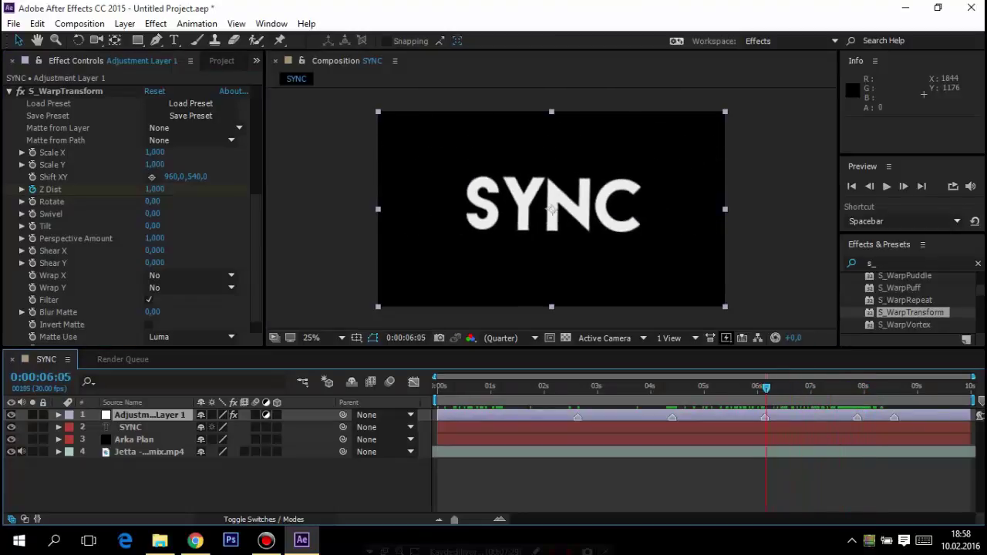
key("Page_Down")
key("Page_Down")
key("Page_Down")
key("Page_Up")
key("Page_Up")
key("Page_Up")
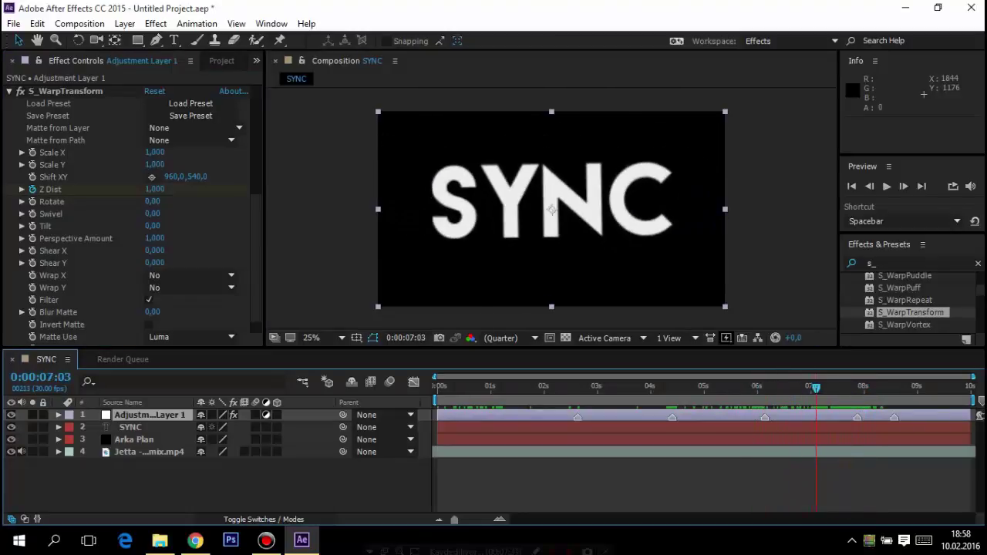
key("Page_Up")
key("Page_Up")
key("Page_Up")
key("Page_Up")
key("Page_Up")
key("Page_Up")
key("Page_Up")
key("Page_Up")
key("Page_Up")
key("Page_Up")
key("Page_Up")
key("Page_Up")
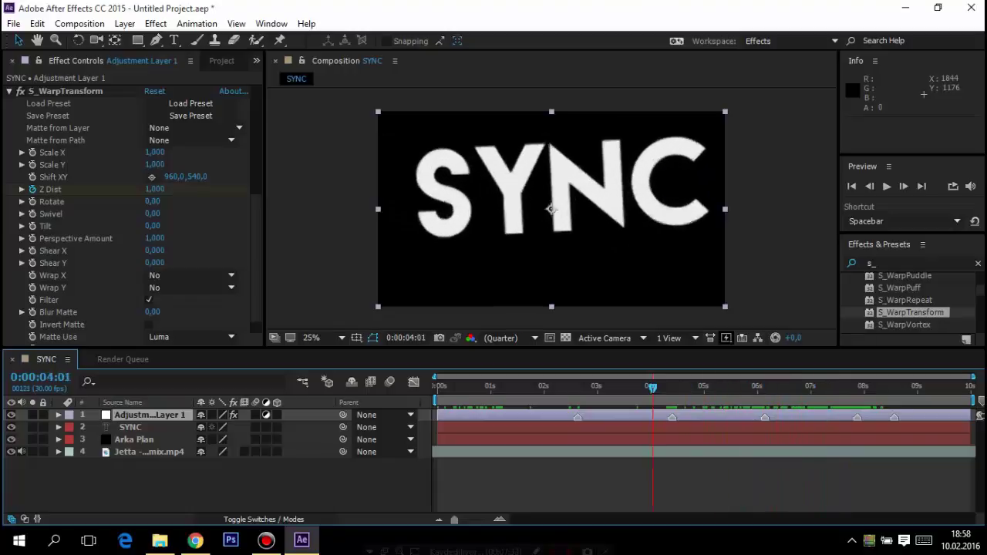
key("Page_Up")
key("Page_Up")
key("Page_Up")
key("Page_Up")
key("Page_Up")
key("Page_Up")
key("Page_Down")
key("Page_Down")
key("Page_Down")
key("Page_Down")
key("Page_Down")
key("Page_Down")
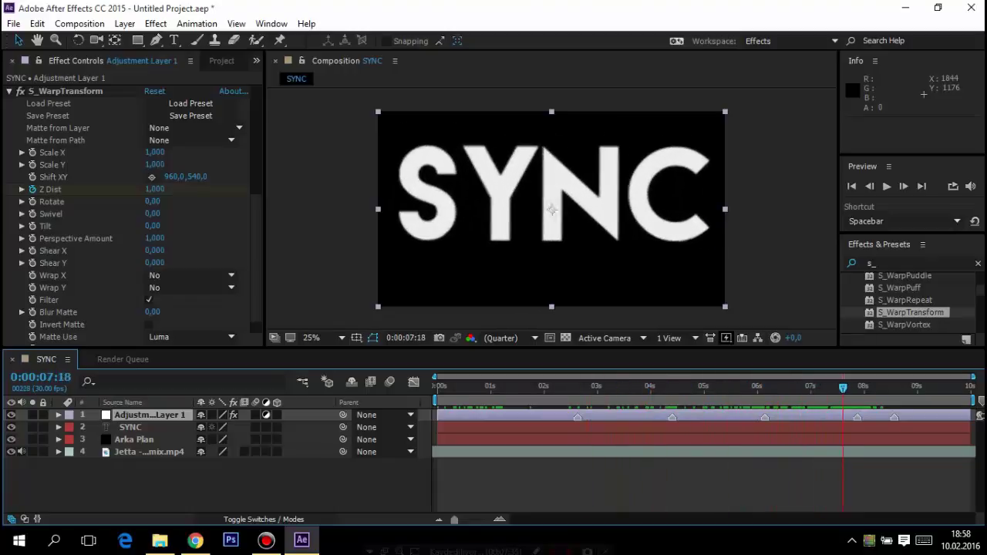
key("Page_Down")
key("Page_Down")
key("Page_Down")
key("Page_Down")
key("Page_Down")
key("Page_Down")
key("Page_Down")
key("Page_Down")
key("Page_Down")
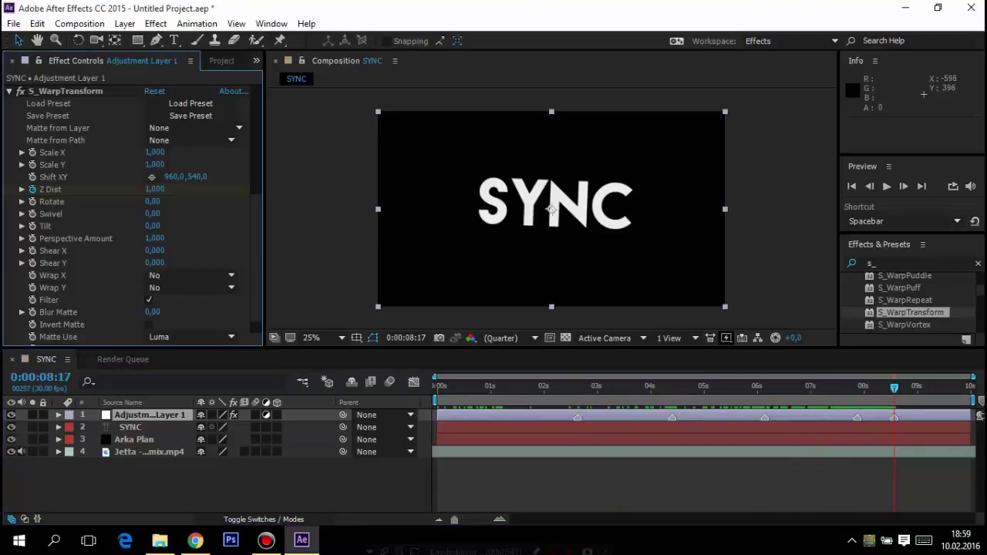
- At 0:00:08:16, reset S_WarpTransform Z Dist to 1,000 and Rotate to 0 after a trial rotation
left_click_drag(154, 201, 250, 189)
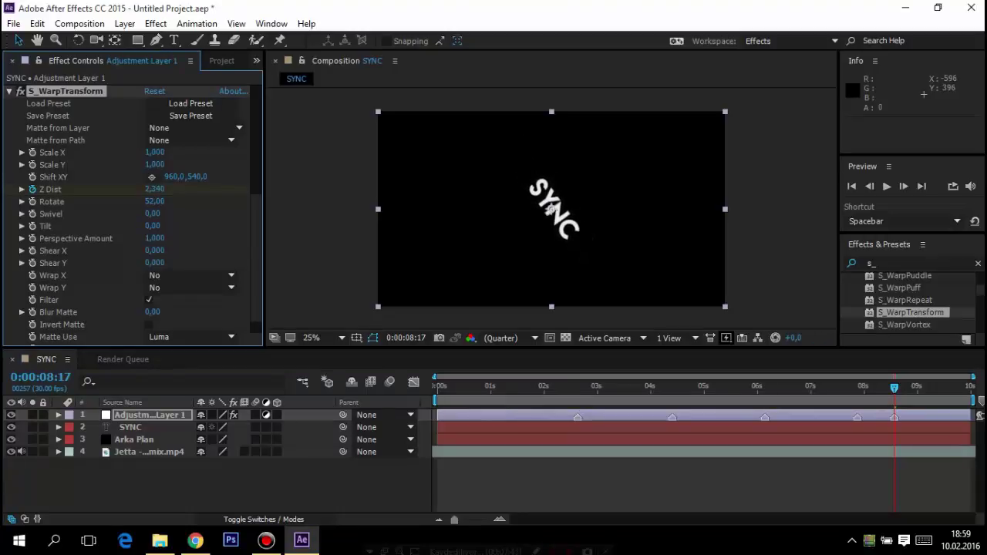
left_click(869, 186)
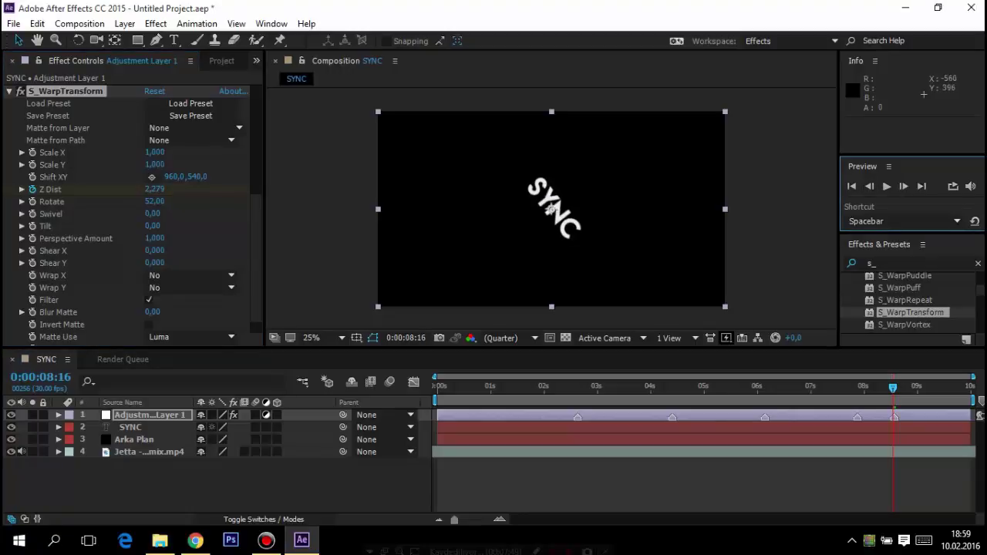
left_click(158, 189)
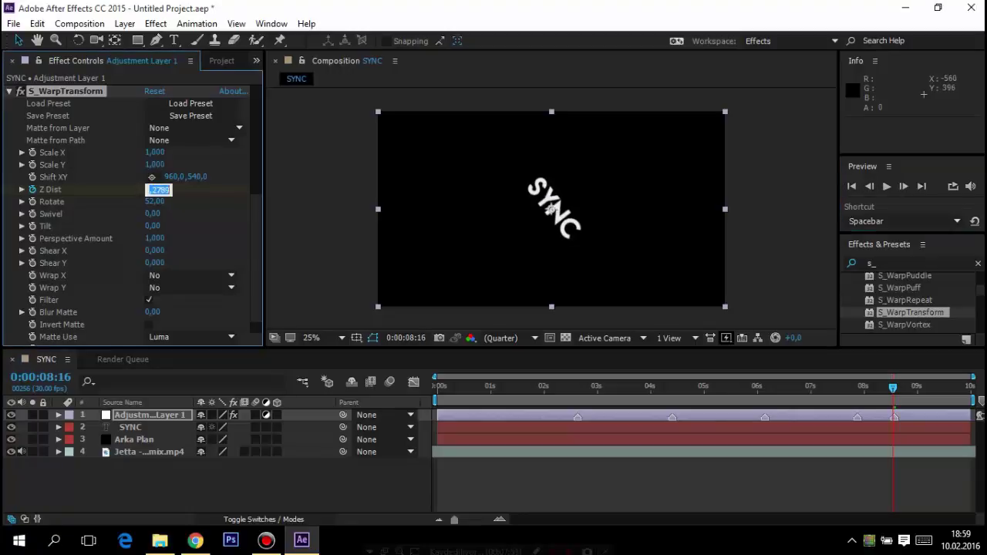
type("0")
key("Return")
left_click(158, 189)
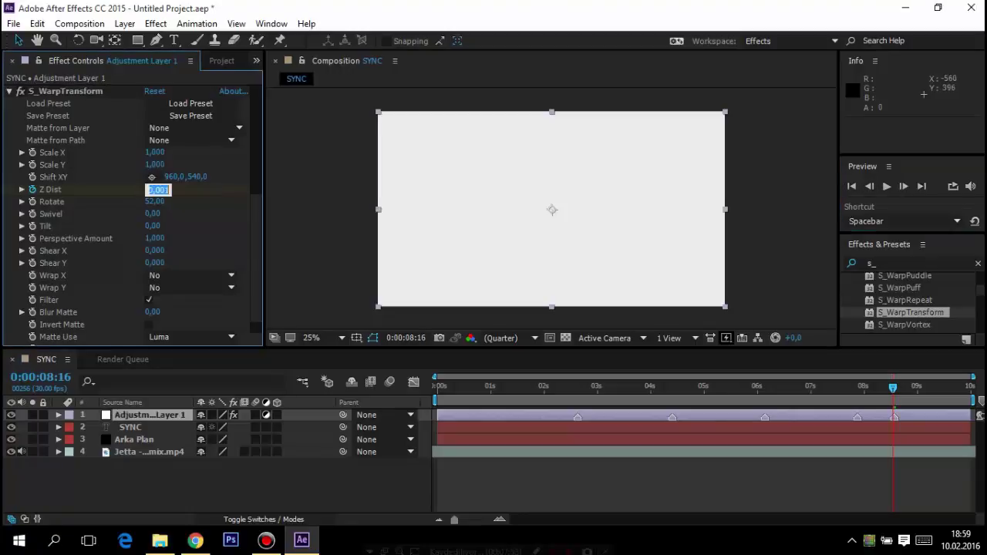
type("1")
key("Return")
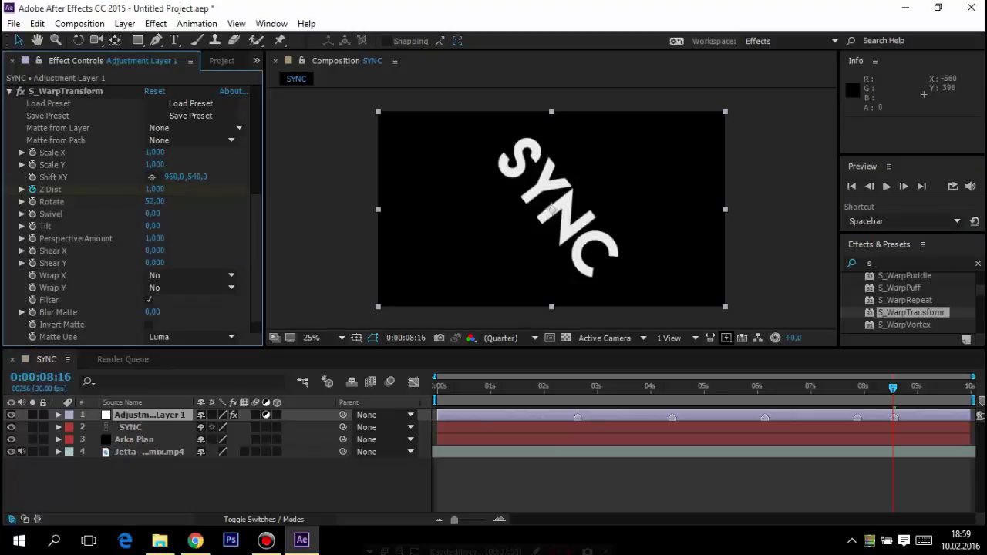
left_click(155, 202)
type("0")
key("Return")
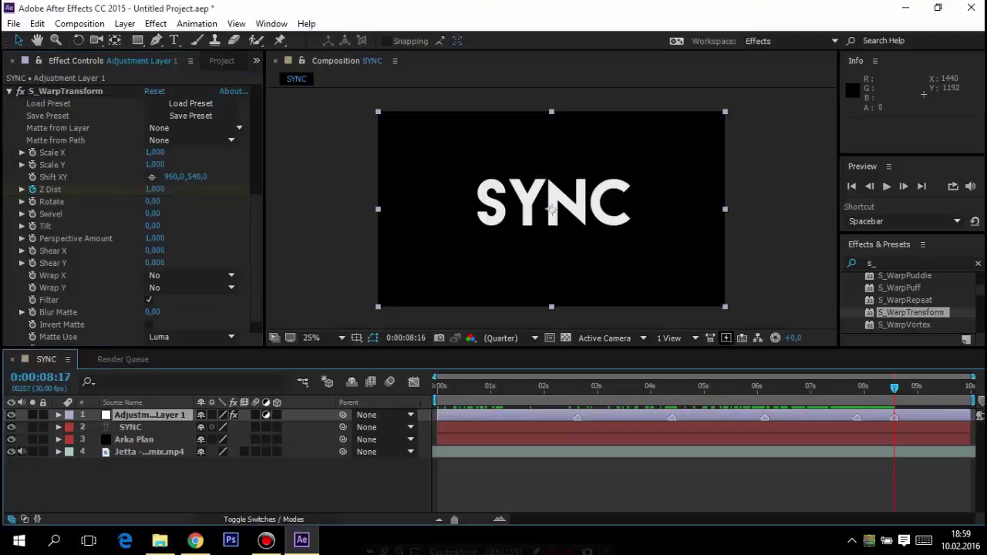
key("Page_Down")
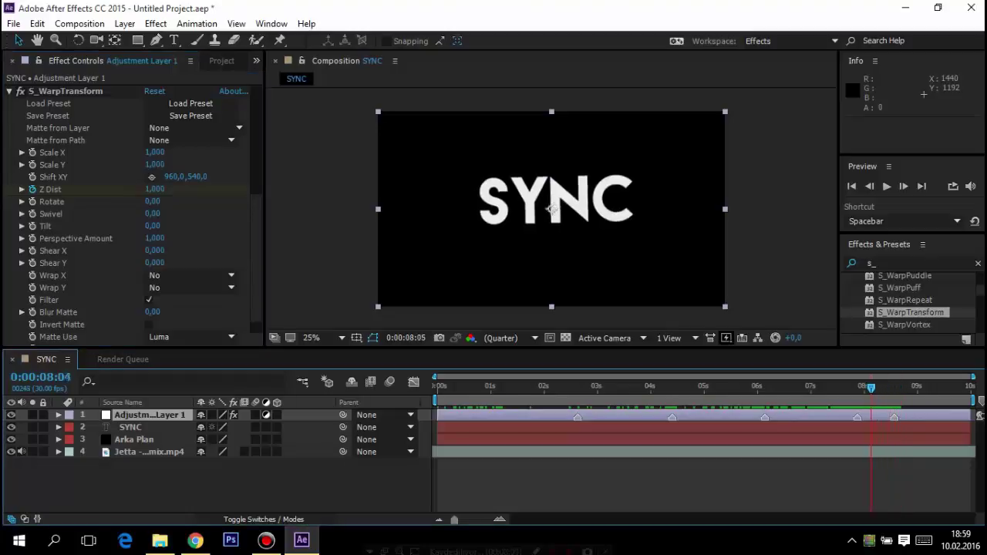
key("Home")
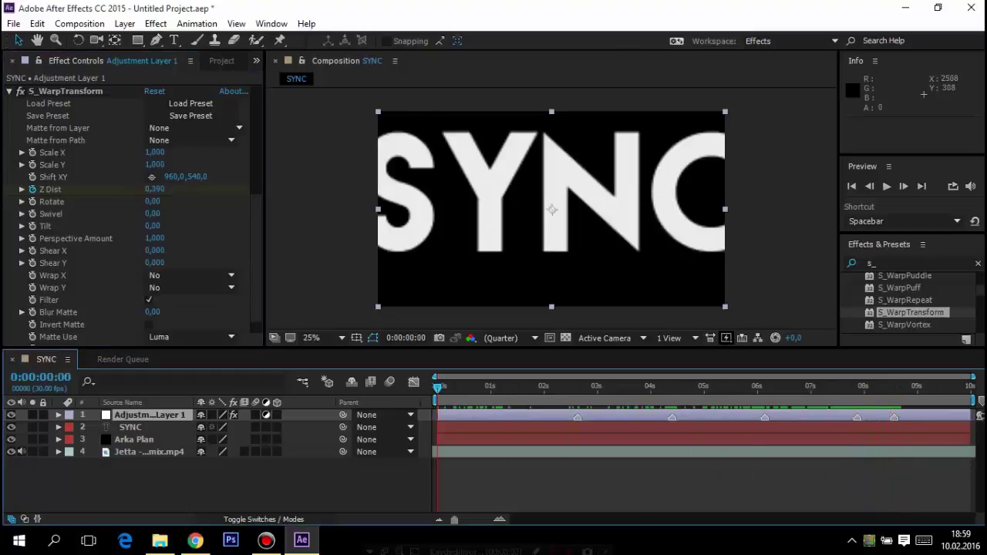
left_click(887, 186)
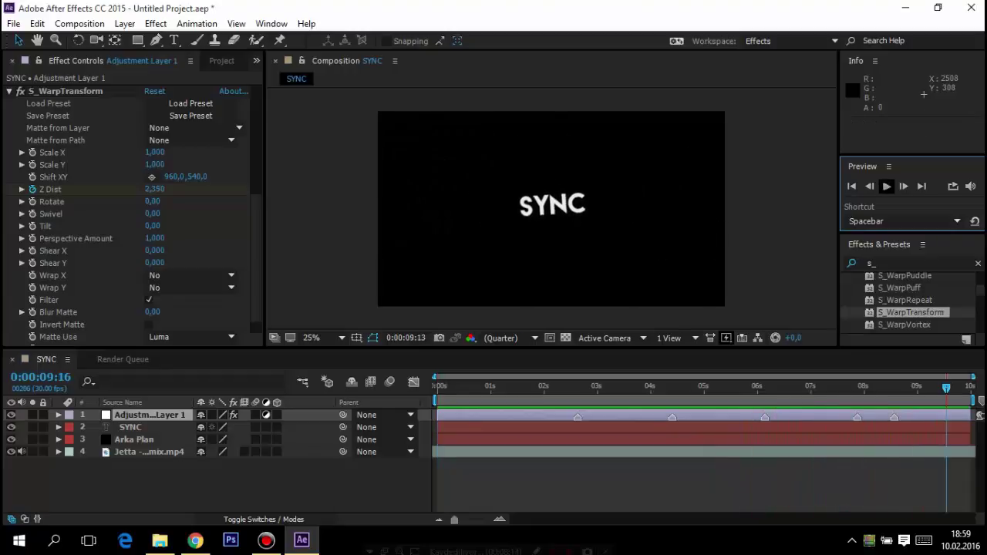
key("space")
key("Home")
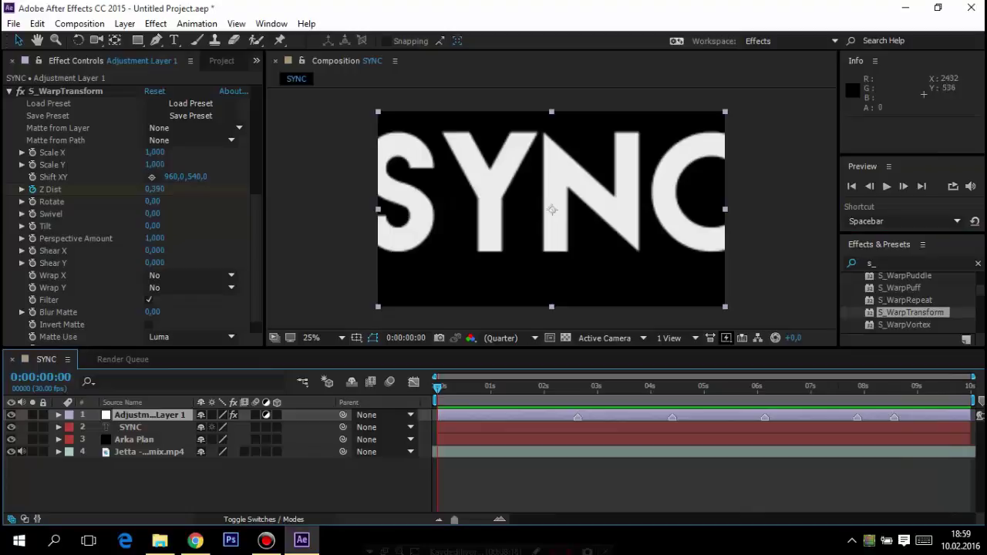
- Set Z Dist to 1,000 at 0:00:02:18, one frame before the 0,390 punch
left_click(887, 185)
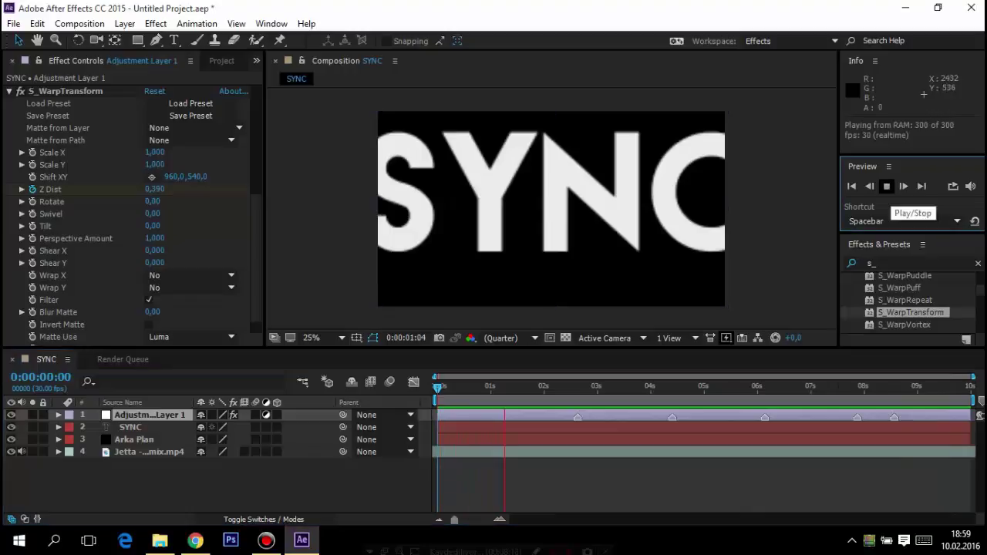
left_click(887, 186)
left_click(580, 385)
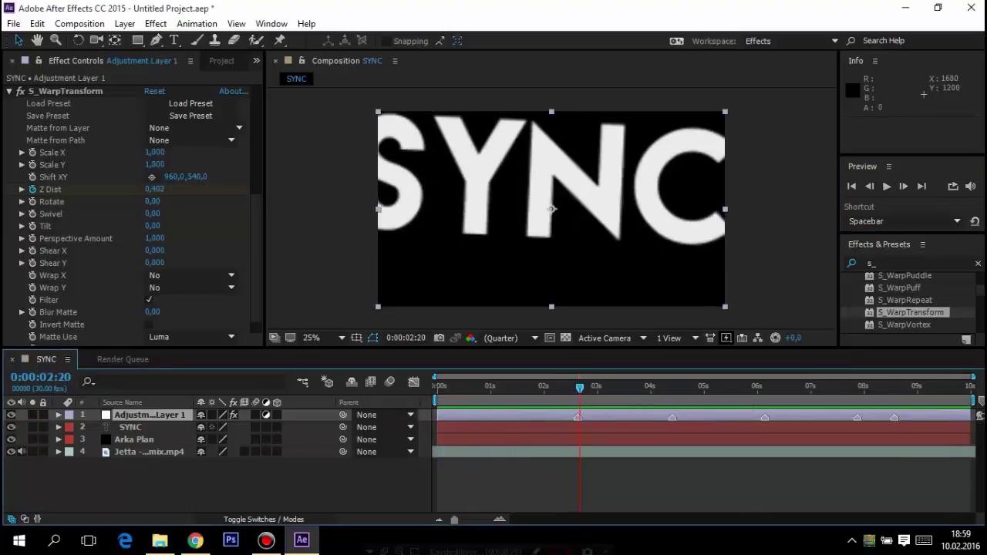
key("Page_Up")
left_click(869, 186)
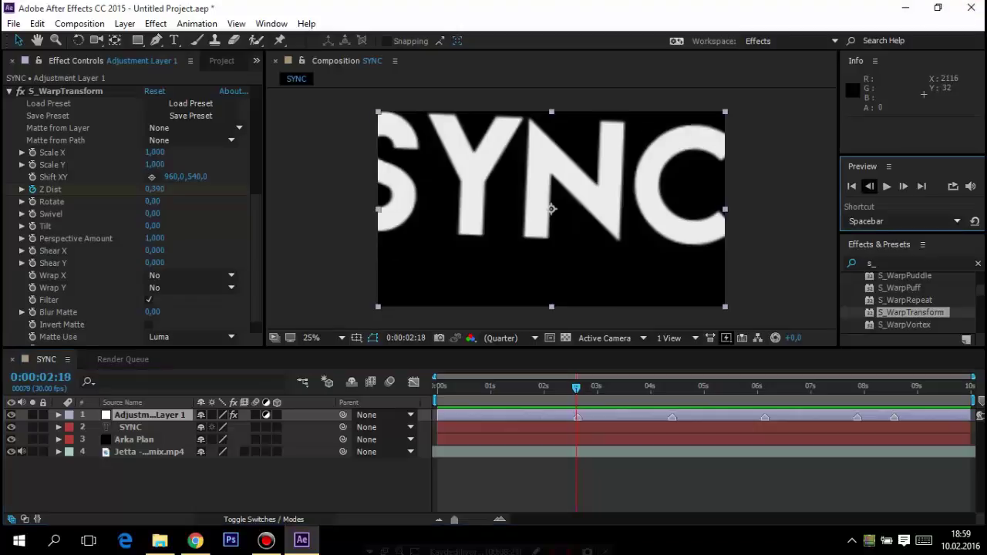
left_click(155, 189)
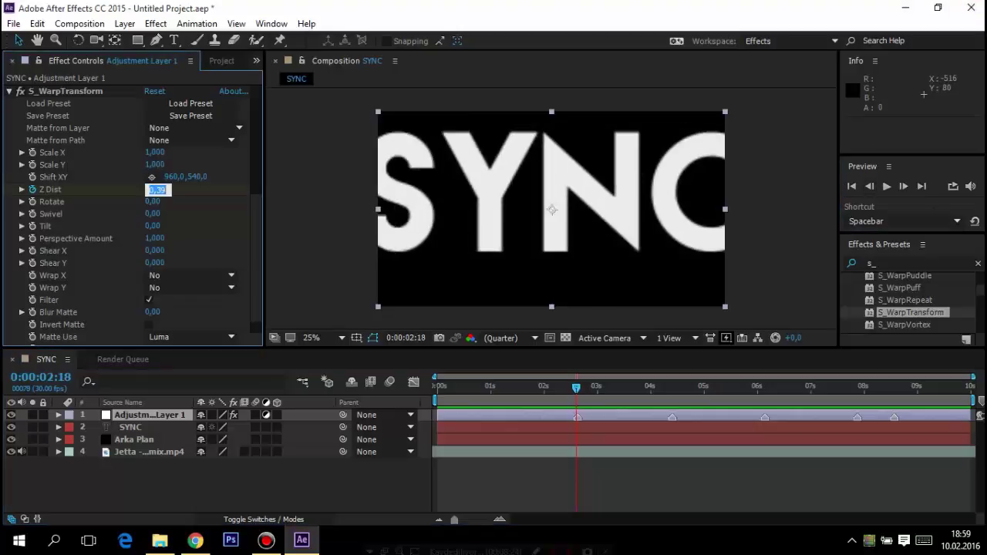
type("1")
key("Return")
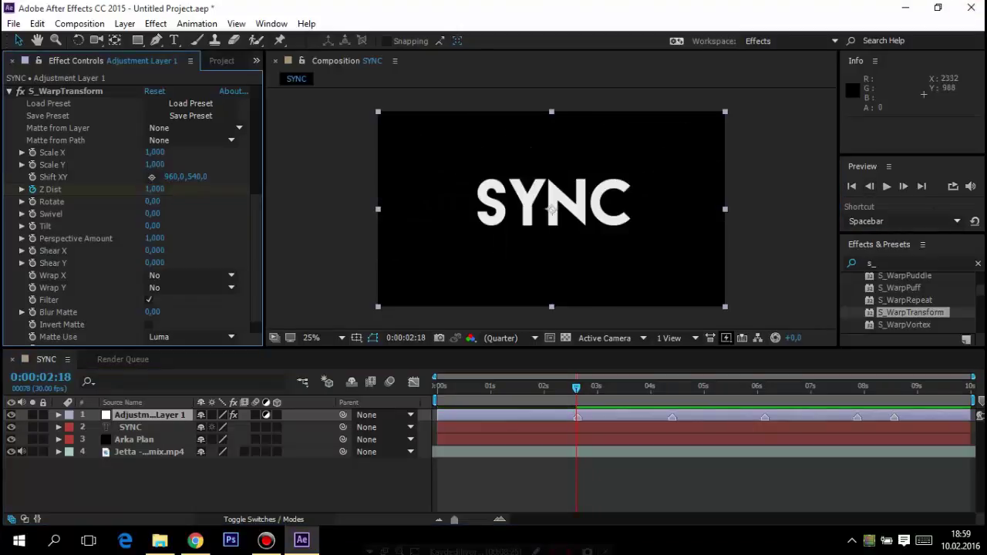
- Check the 2:19 punch frame and replay the preview from the start
left_click(903, 186)
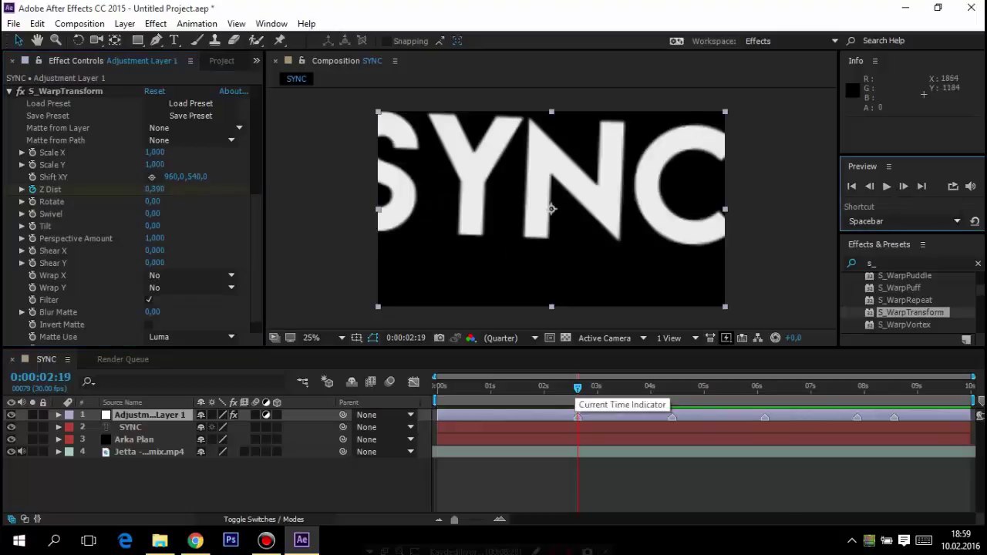
left_click(851, 185)
left_click(886, 185)
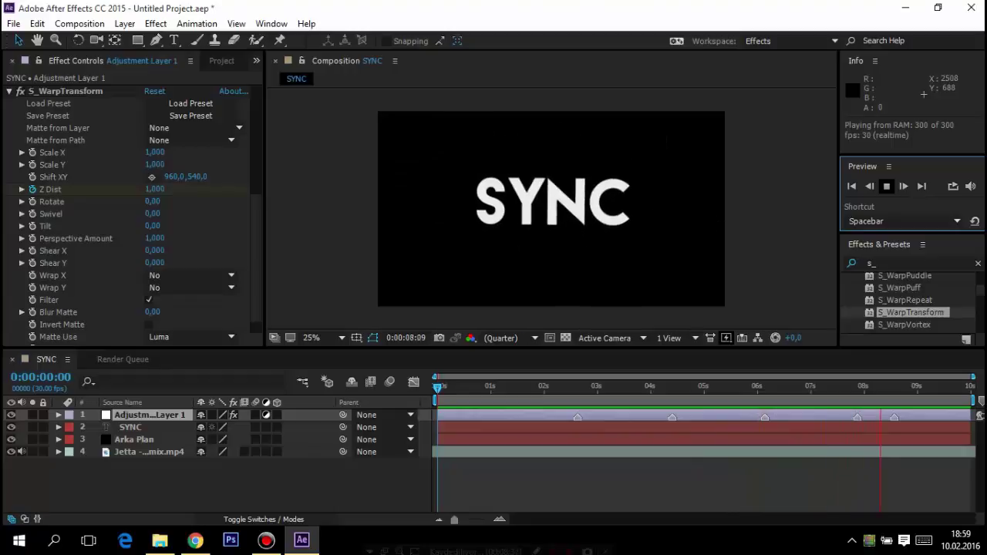
- Lower Z Dist to about 0,398 on the 0:00:06:04 punch
key("space")
left_click_drag(910, 386, 764, 387)
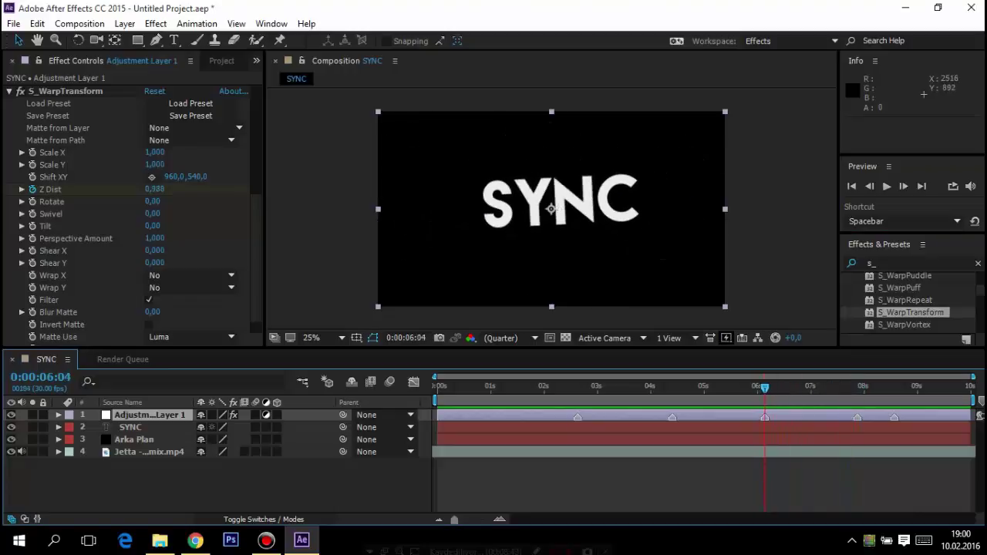
left_click(870, 186)
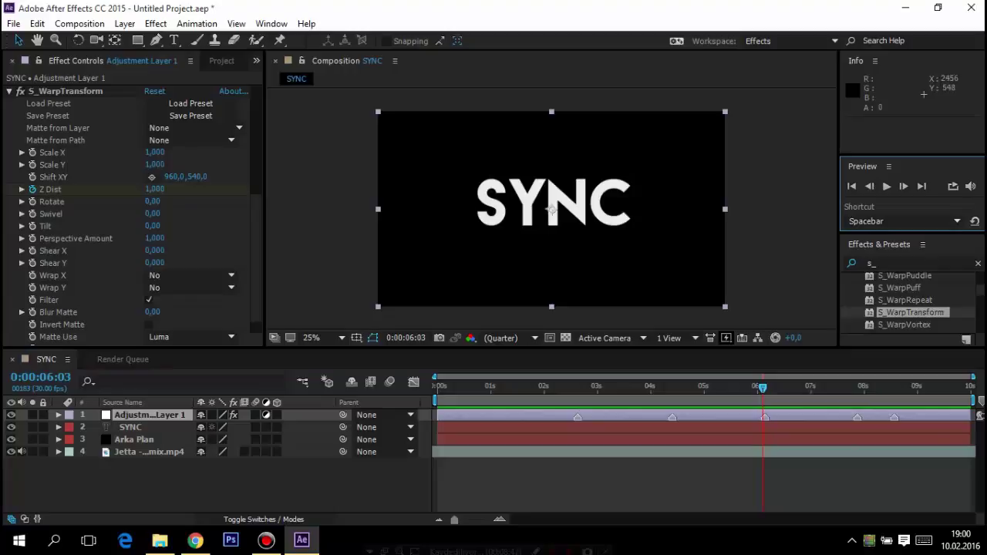
left_click(904, 186)
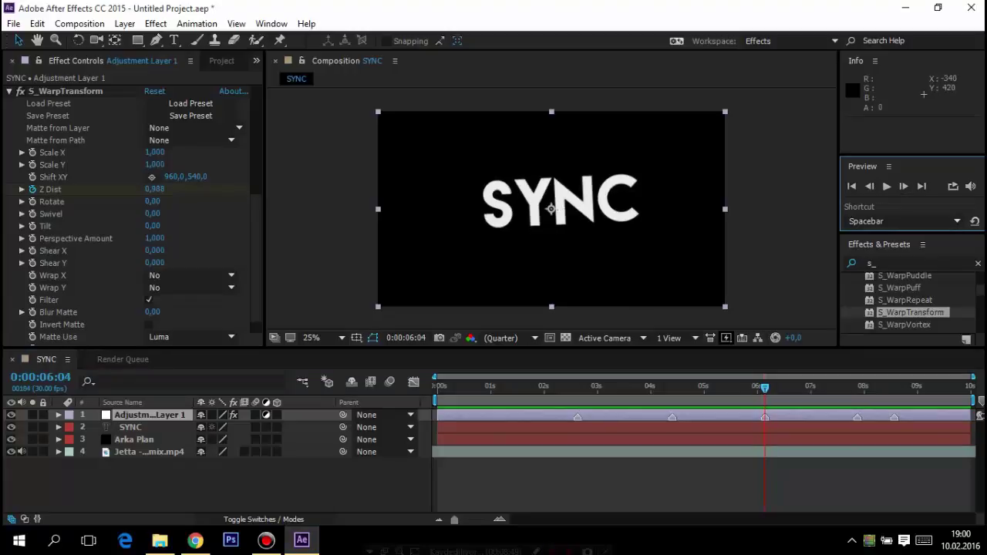
left_click_drag(155, 189, 108, 189)
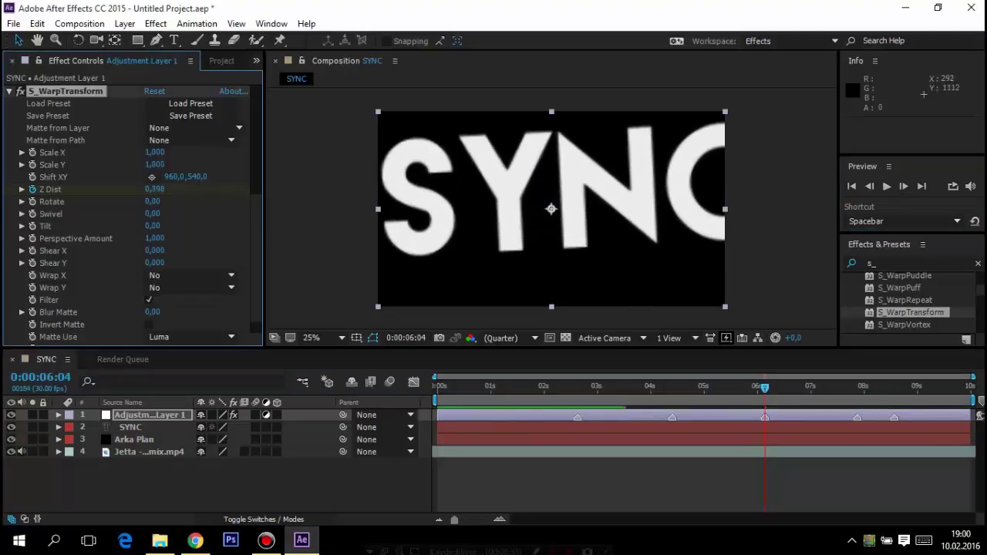
- Hold Z Dist at 1,000 at 0:00:07:25, just before the 7:26 punch
key("k")
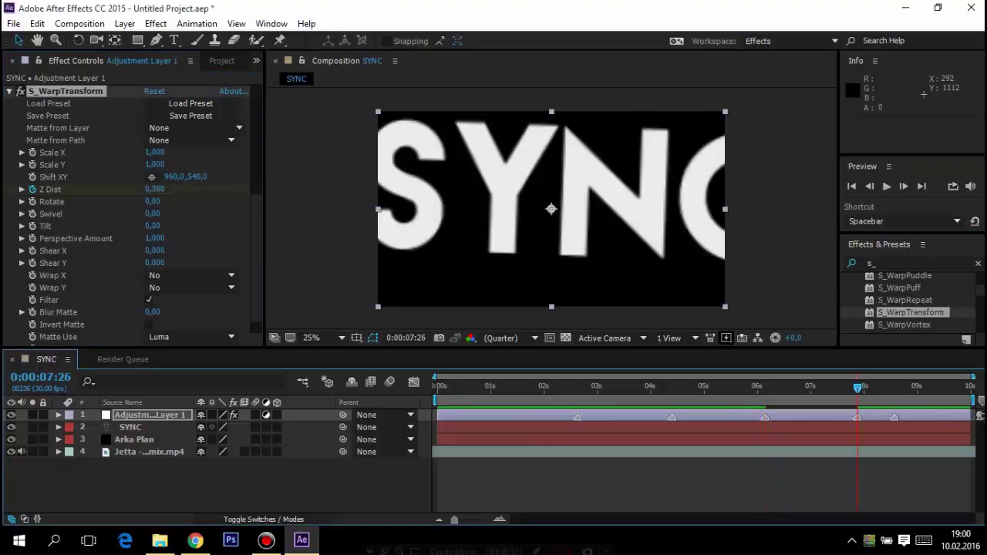
left_click(870, 186)
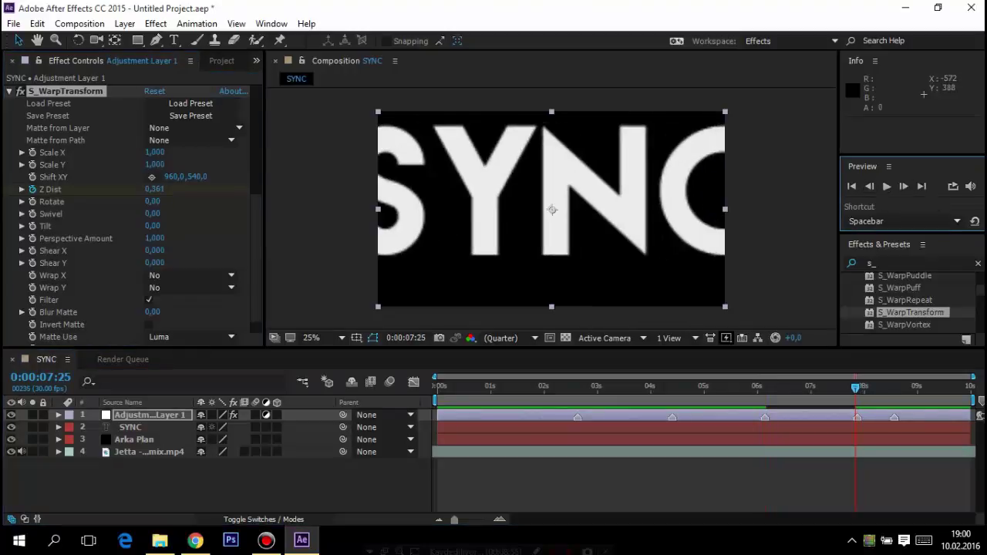
left_click(155, 189)
type("1")
key("Return")
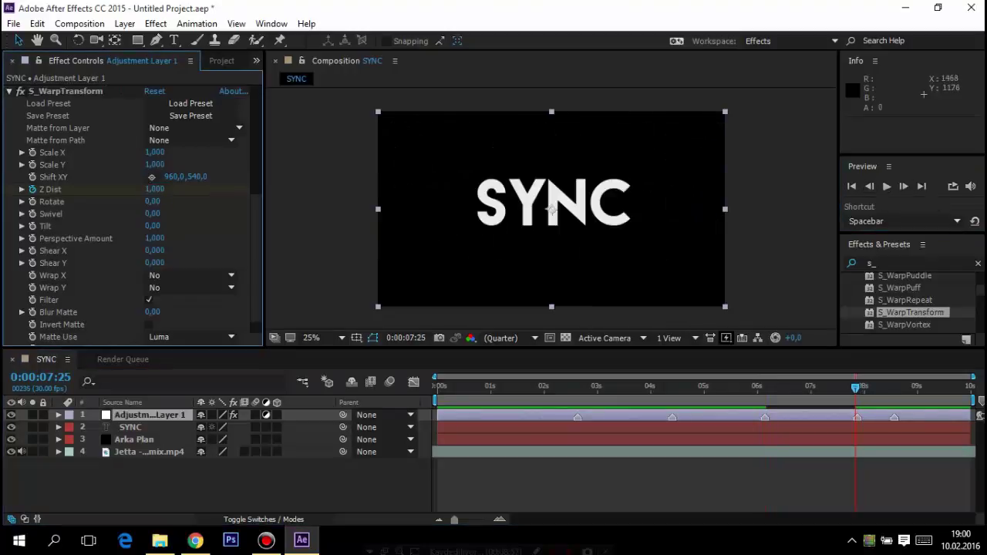
key("Home")
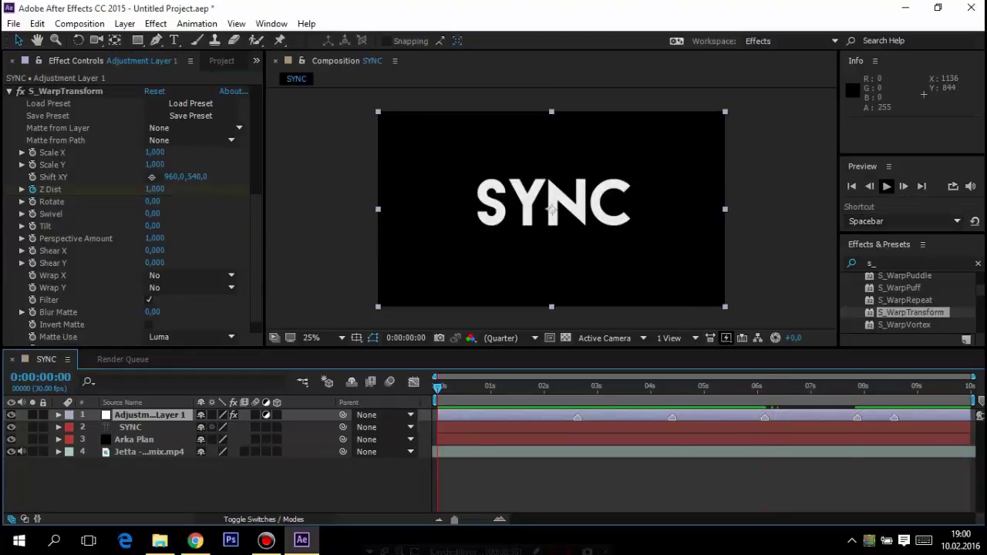
left_click(887, 186)
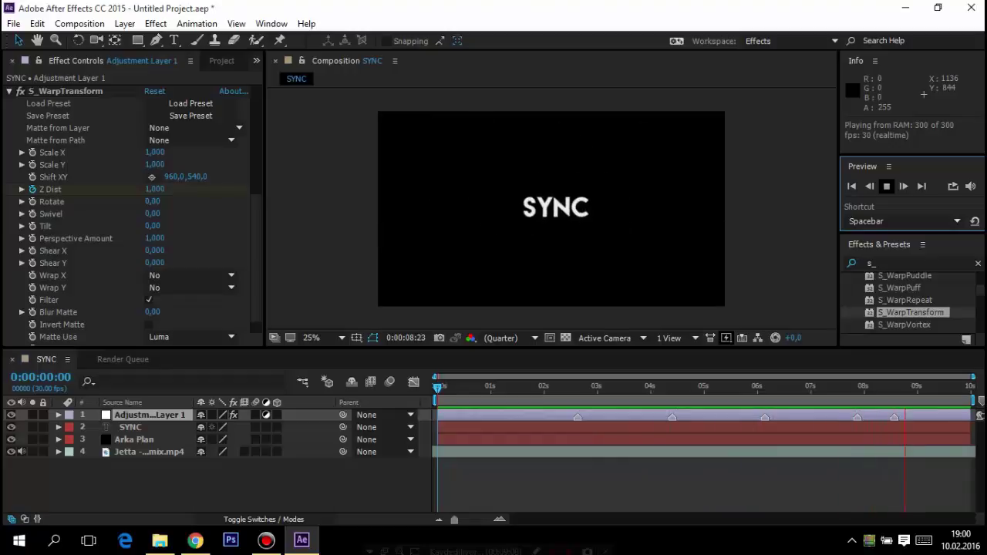
key("space")
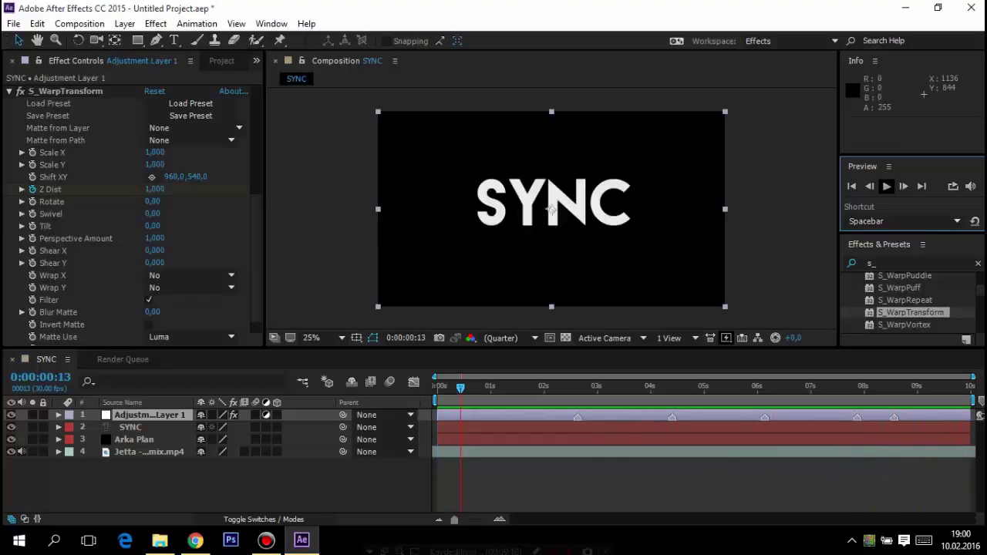
- Try a higher Perspective Amount, then undo it to keep 1,000
left_click_drag(461, 387, 437, 387)
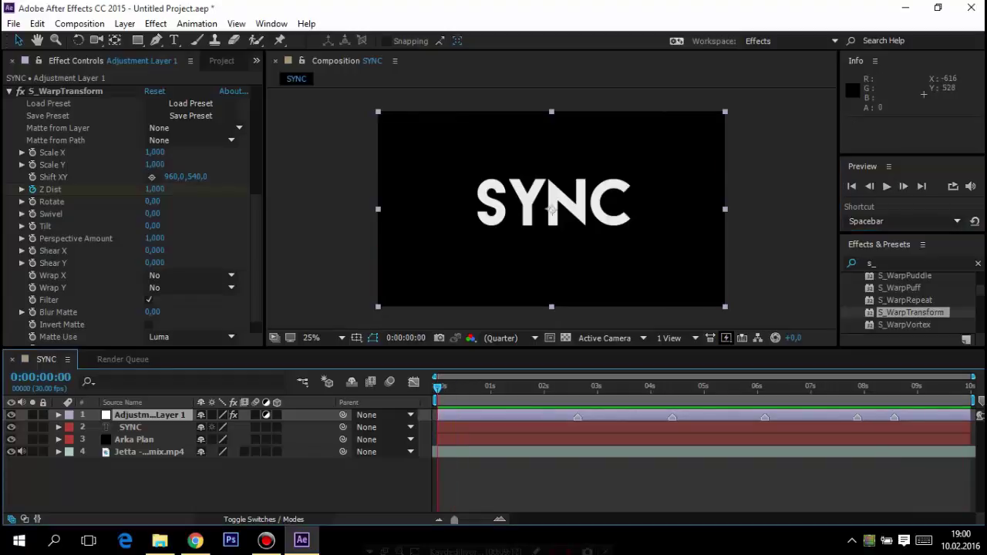
left_click_drag(155, 239, 181, 238)
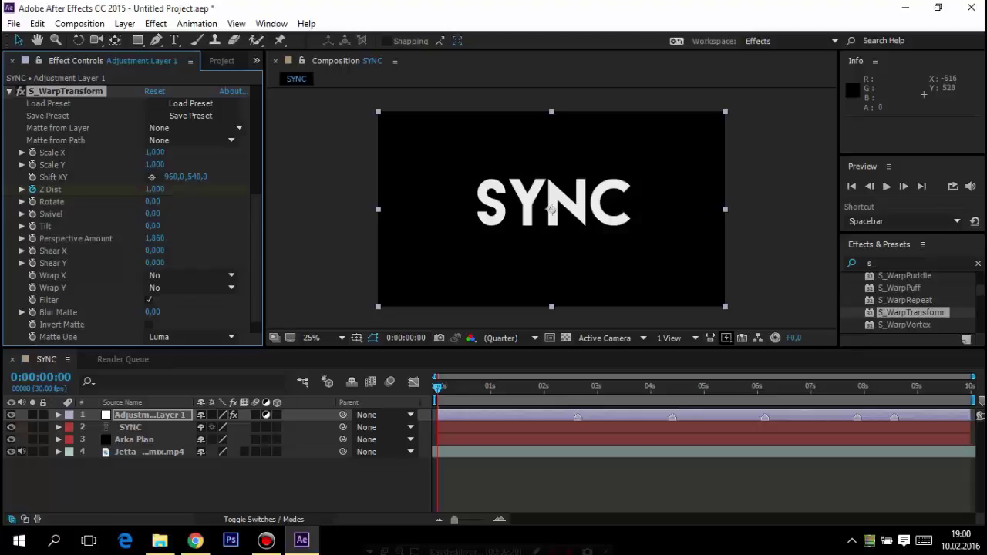
key("ctrl+z")
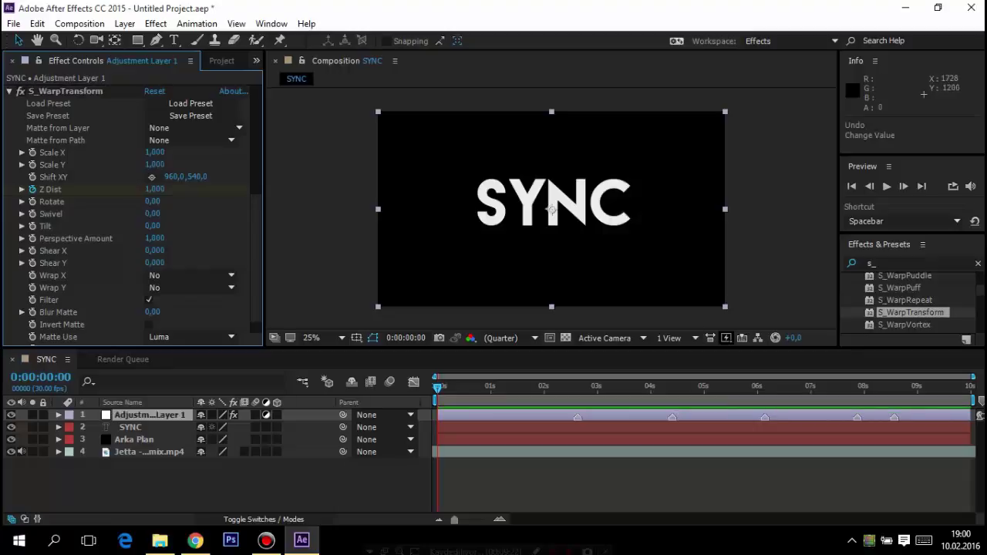
- Scroll the Effects & Presets list until S_WarpFishEye is visible
scroll(910, 304, "down", 2)
scroll(910, 305, "down", 1)
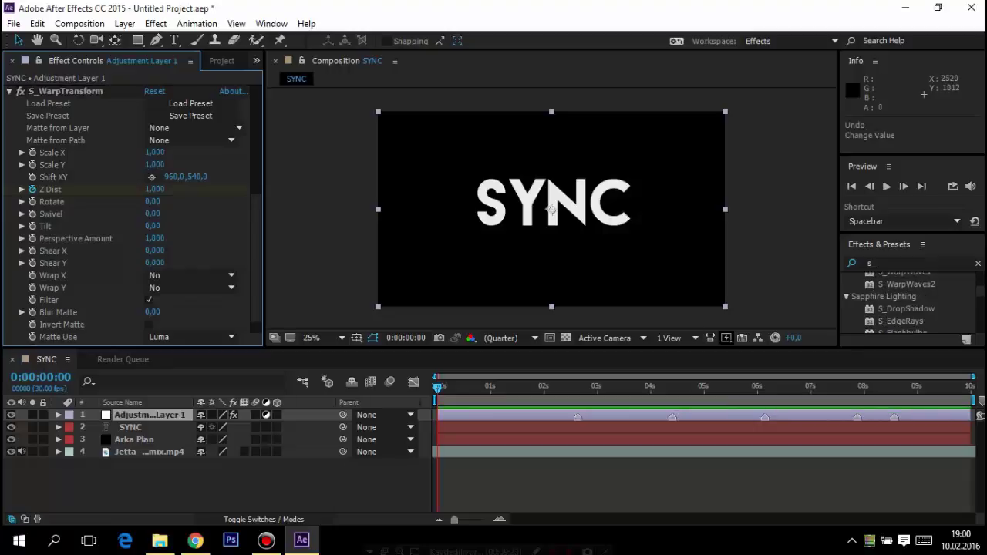
scroll(910, 304, "down", 1)
scroll(910, 305, "up", 1)
scroll(911, 305, "down", 1)
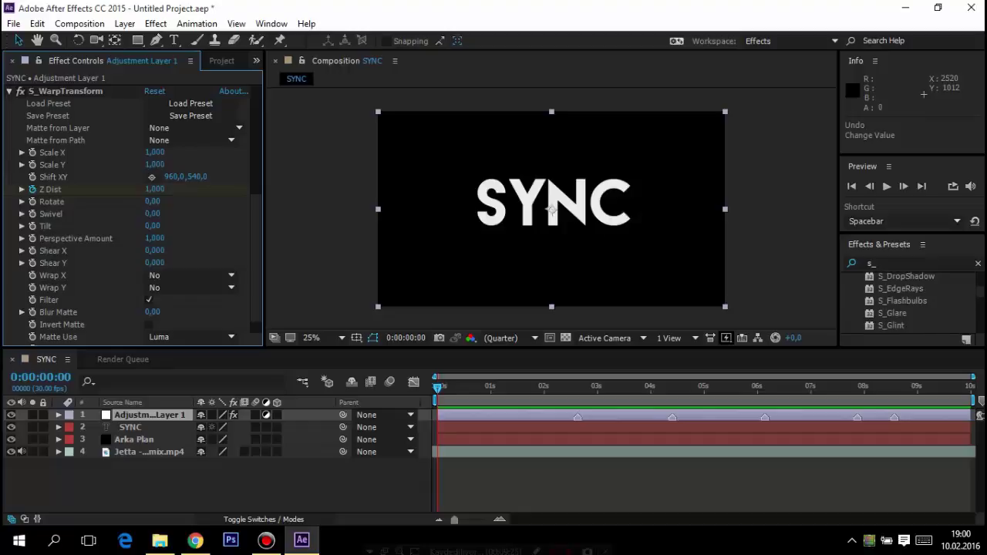
scroll(911, 304, "down", 1)
scroll(910, 305, "down", 1)
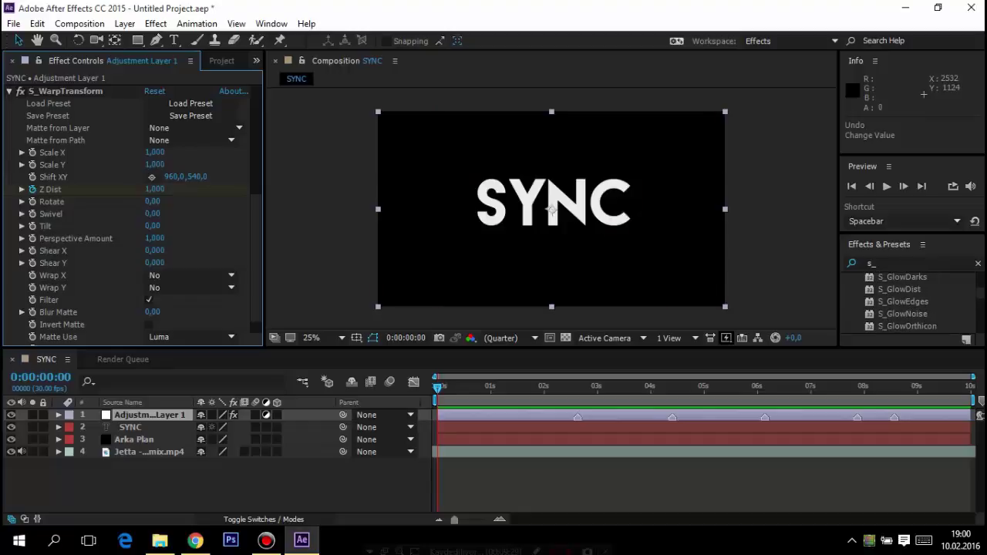
left_click(910, 304)
scroll(910, 305, "down", 5)
scroll(911, 305, "down", 5)
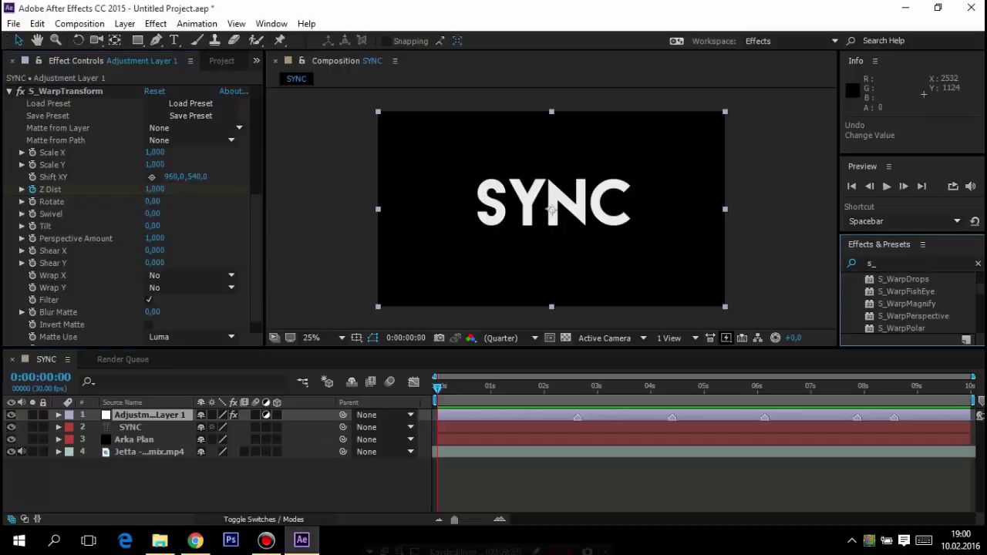
left_click(879, 263)
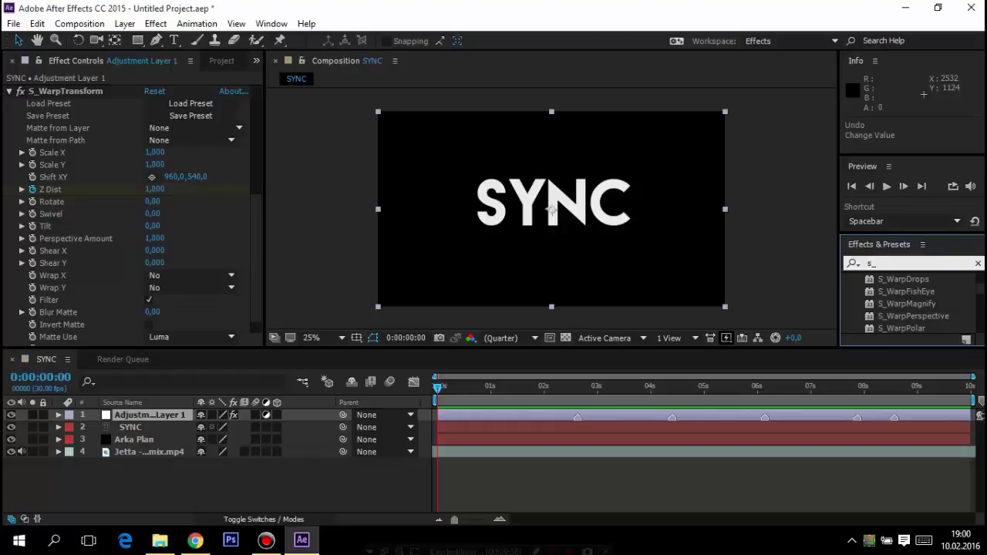
scroll(910, 305, "up", 2)
scroll(911, 305, "up", 1)
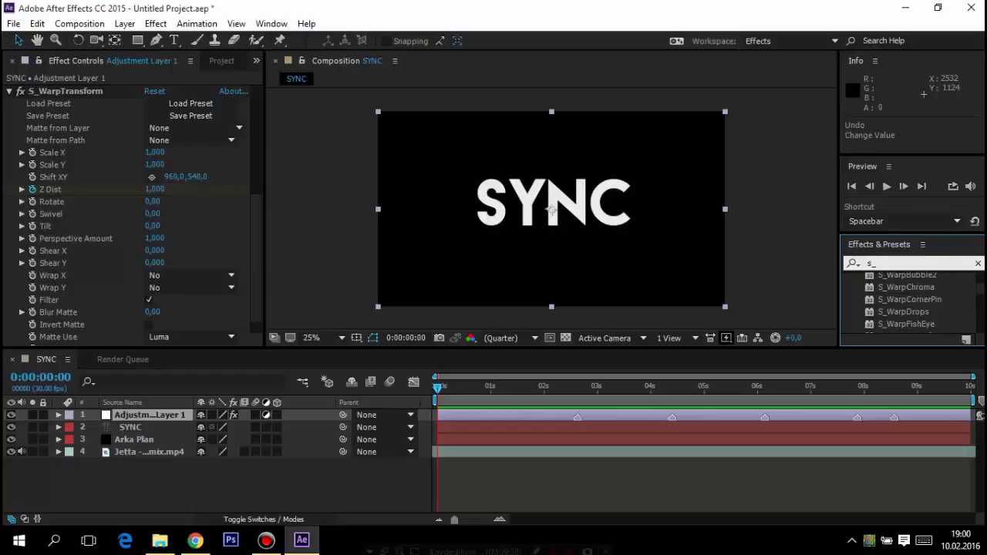
- Apply S_WarpFishEye to Adjustment Layer 1 with Z Dist 1,000 and Amount 0,00 at 0:00:02:18
left_click_drag(905, 324, 154, 415)
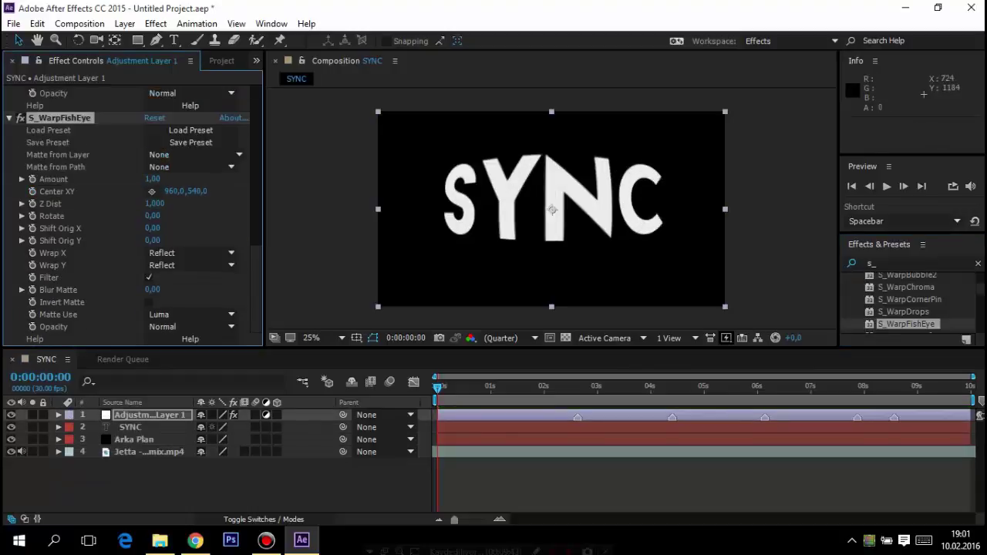
mouse_move(437, 386)
left_mouse_down()
mouse_move(895, 386)
mouse_move(578, 386)
left_mouse_up()
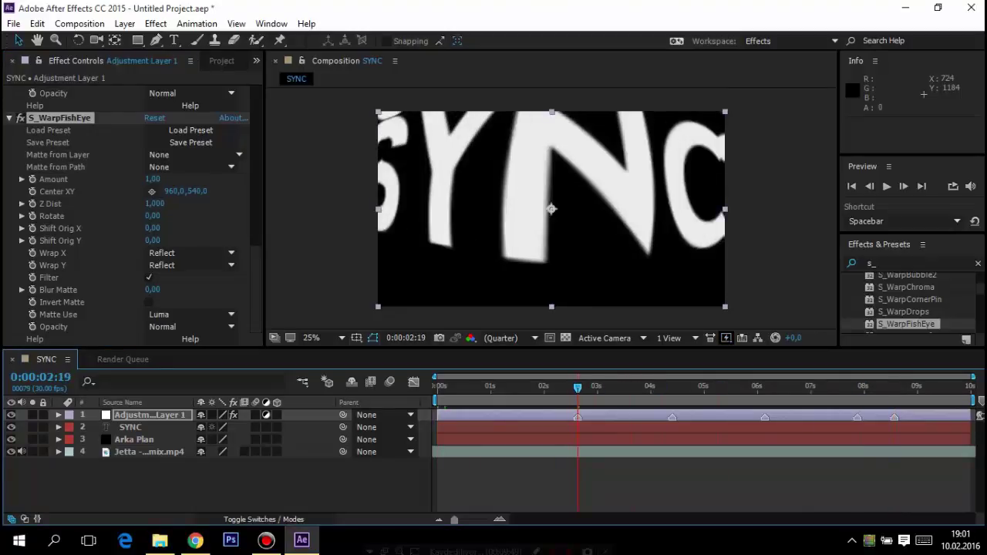
left_click(869, 186)
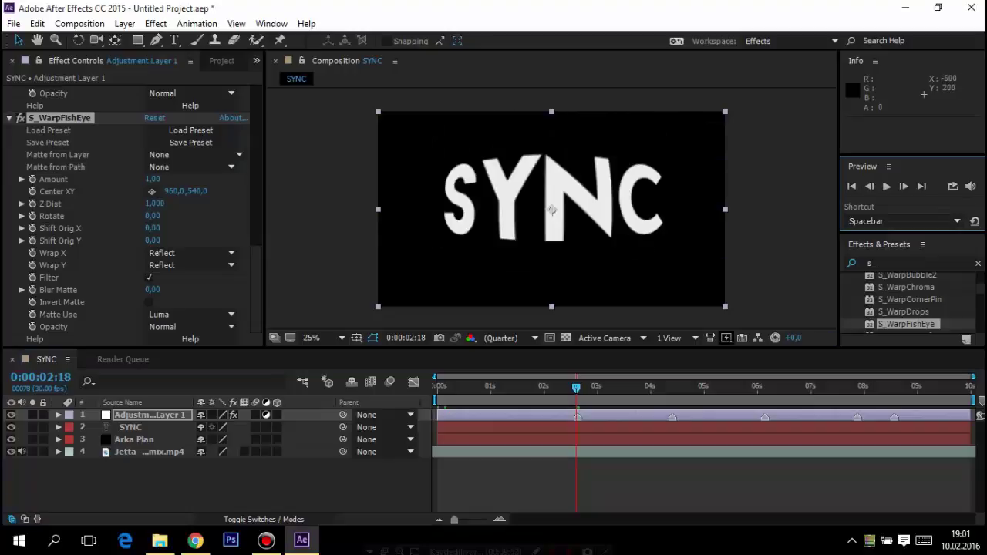
left_click(154, 203)
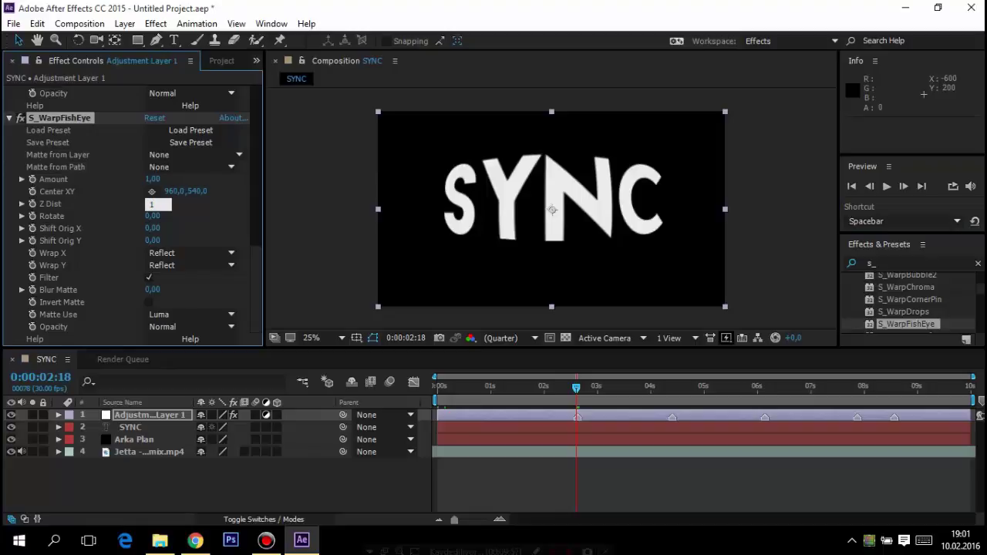
type("0")
key("Return")
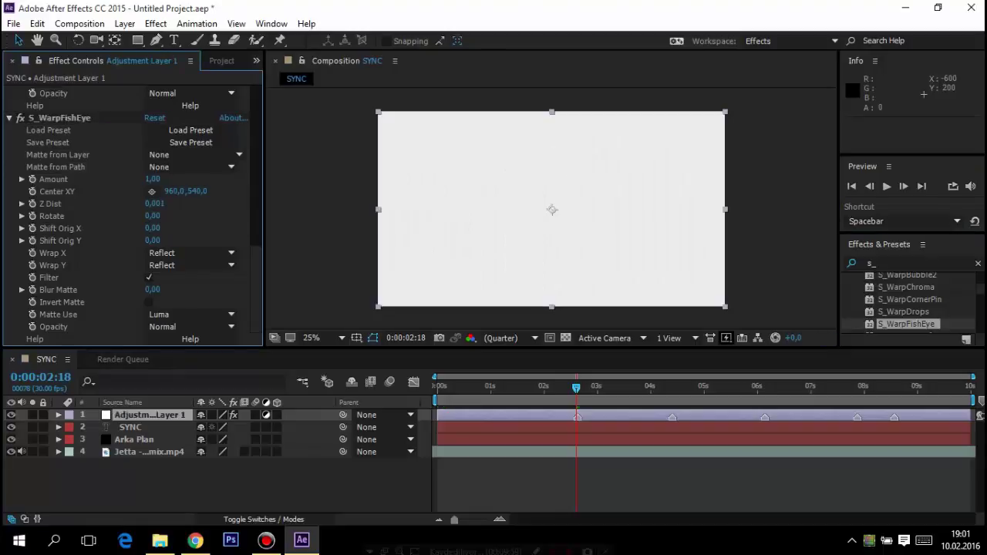
left_click(158, 203)
type("1")
key("Return")
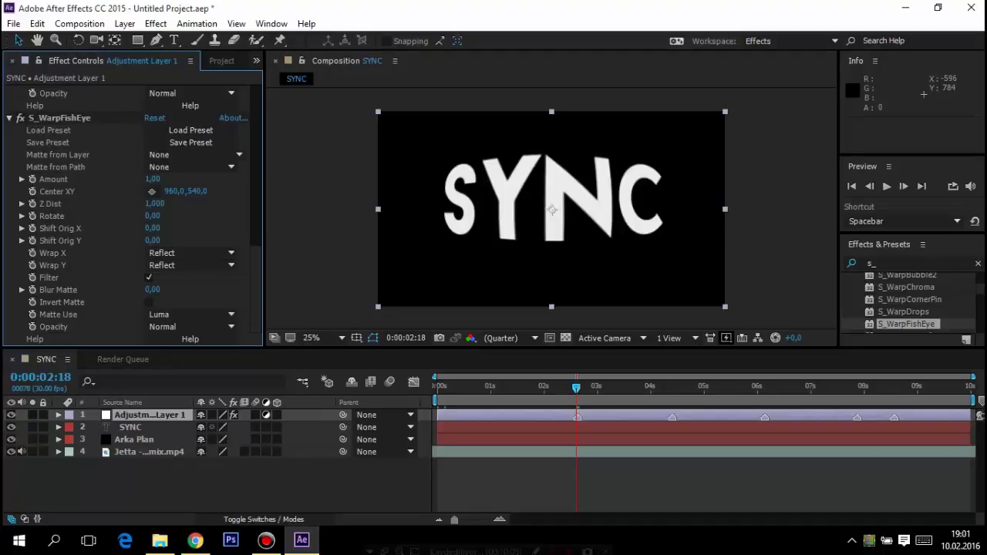
mouse_move(153, 179)
left_mouse_down()
mouse_move(100, 179)
mouse_move(141, 179)
left_mouse_up()
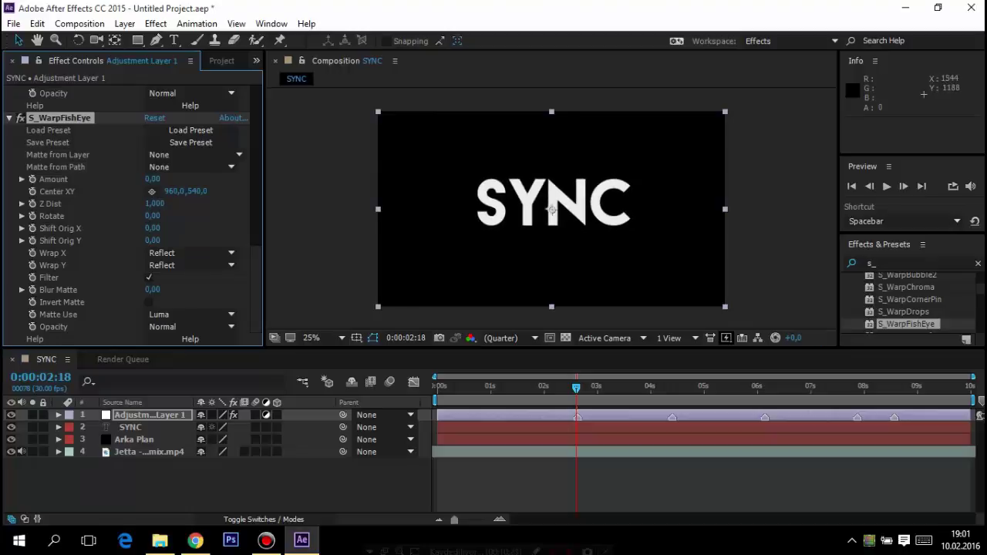
- Push the fisheye Amount to -0,90 at 0:00:02:18 to bulge SYNC
left_click(904, 186)
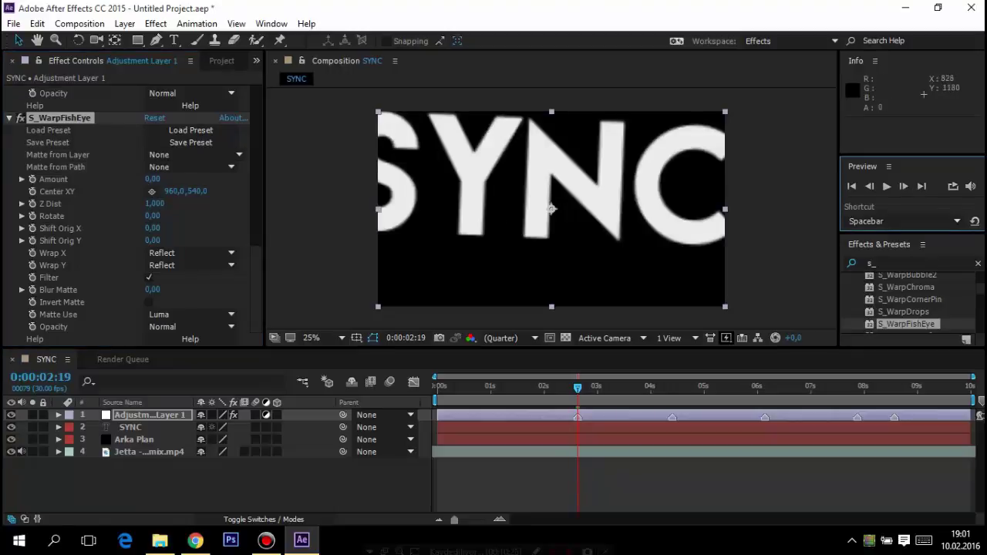
left_click(870, 186)
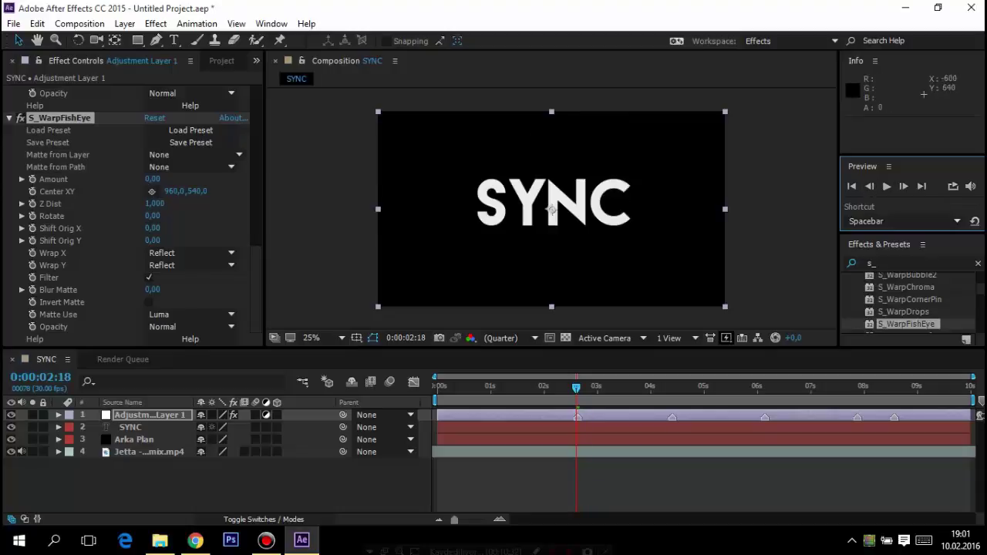
mouse_move(152, 178)
left_mouse_down()
mouse_move(119, 179)
mouse_move(148, 178)
left_mouse_up()
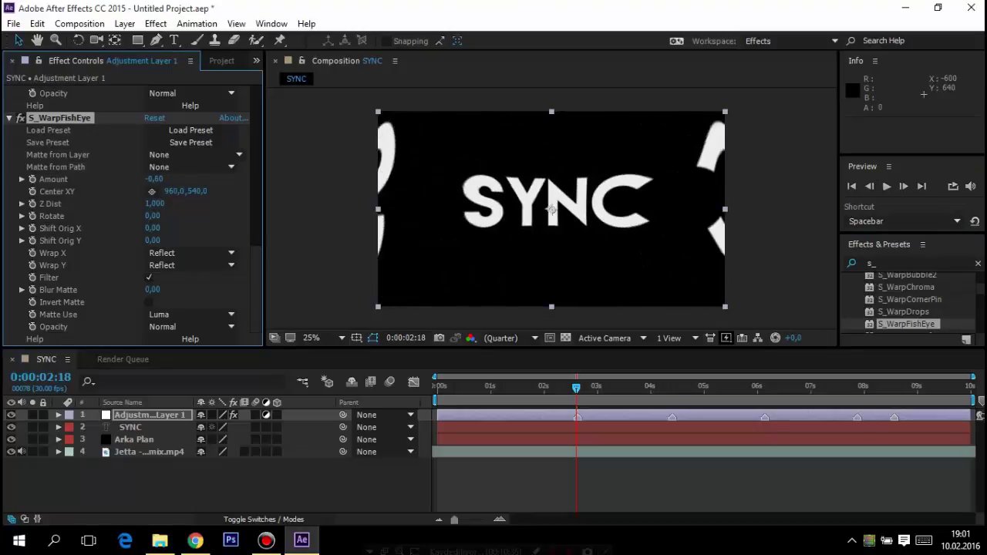
left_click_drag(149, 178, 146, 178)
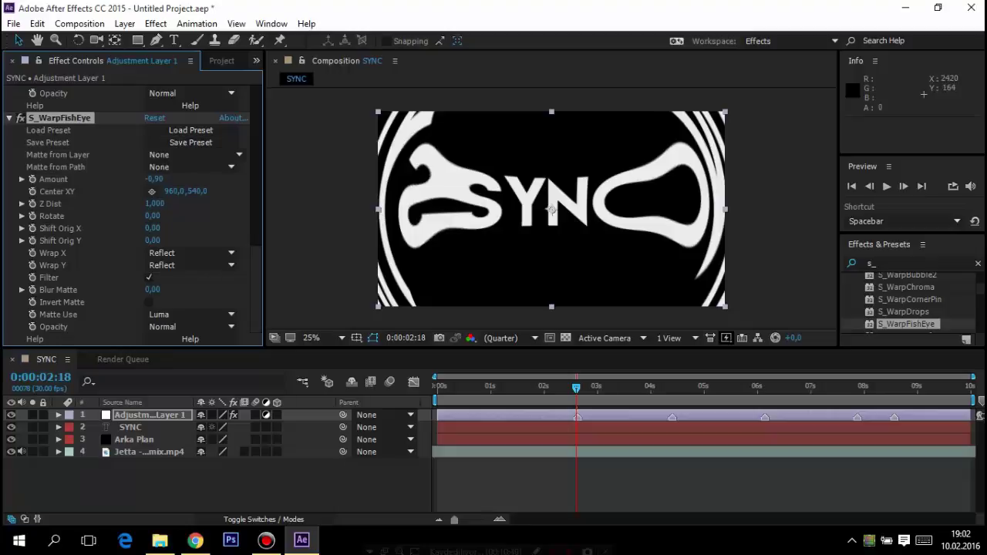
- Return the fisheye Amount to 0,00 two frames later at 0:00:02:20
left_click(903, 186)
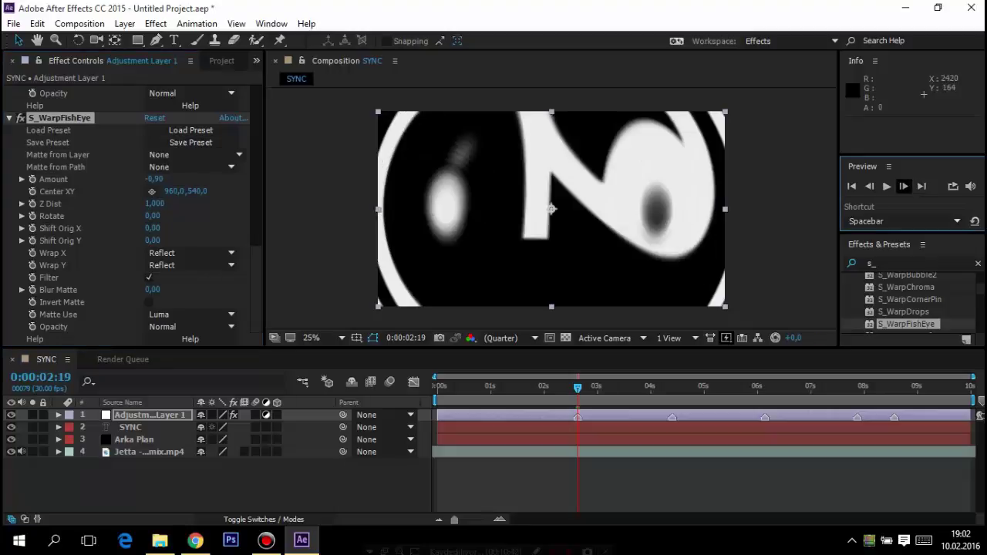
left_click(904, 186)
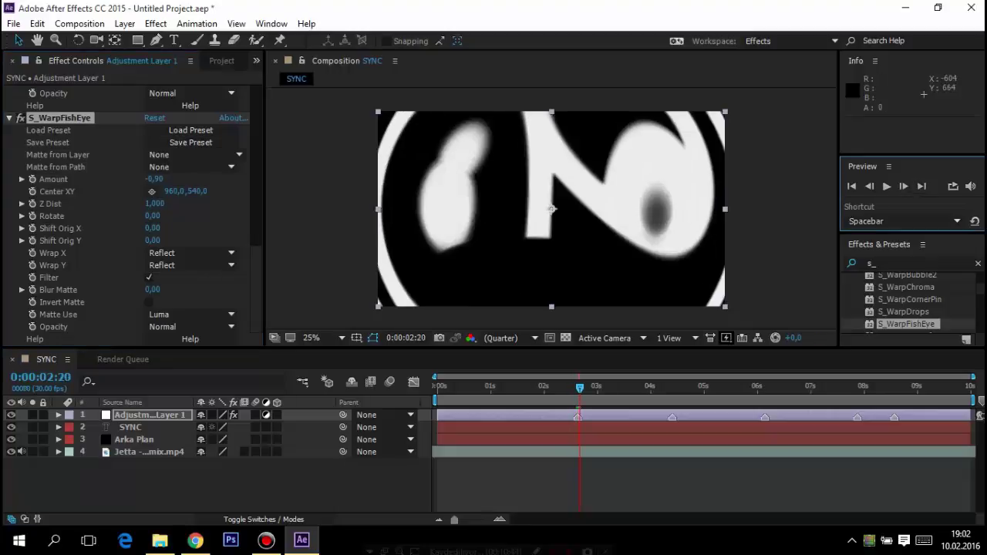
left_click(157, 179)
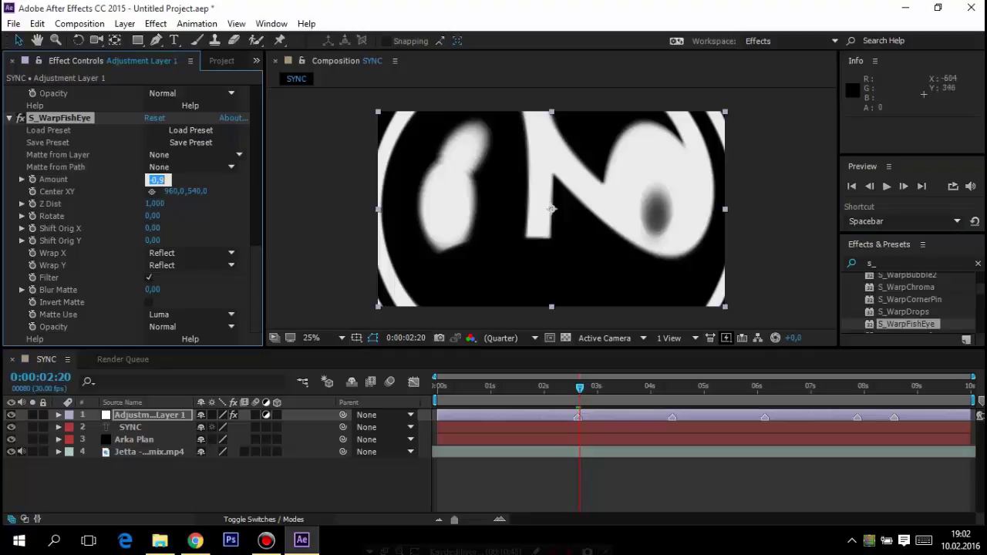
type("0")
key("Return")
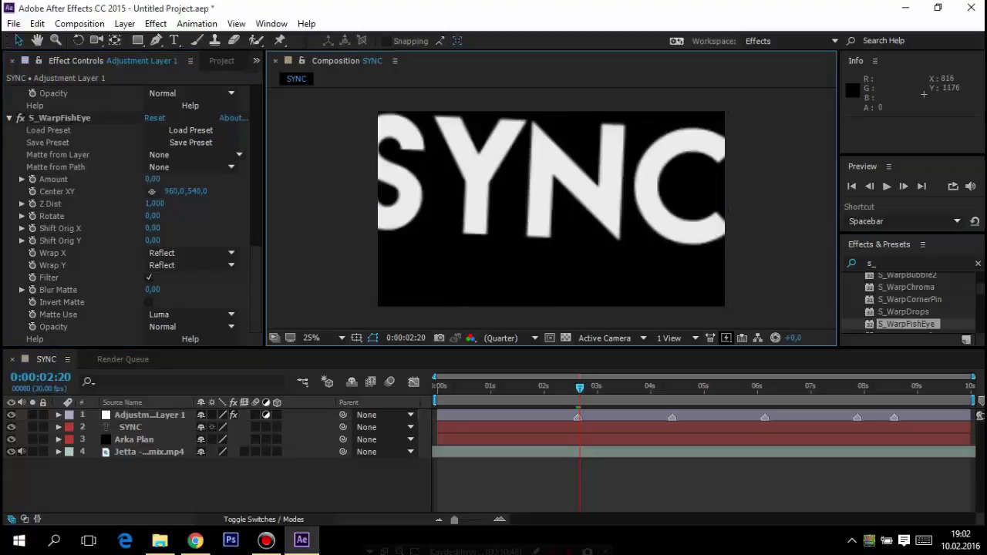
- Preview from the start, stop on the beat and add a comp marker at 0:00:02:04
key("Home")
key("space")
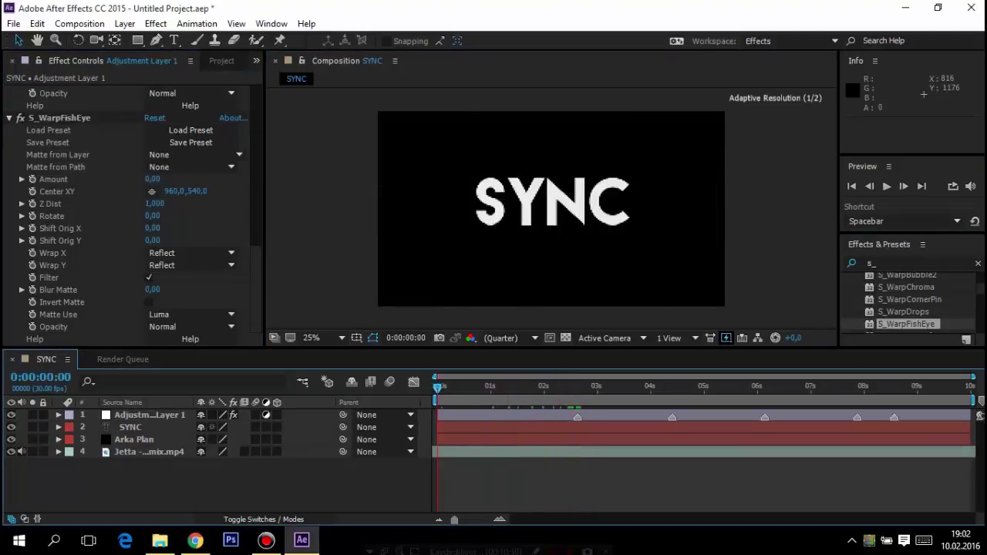
left_click(887, 186)
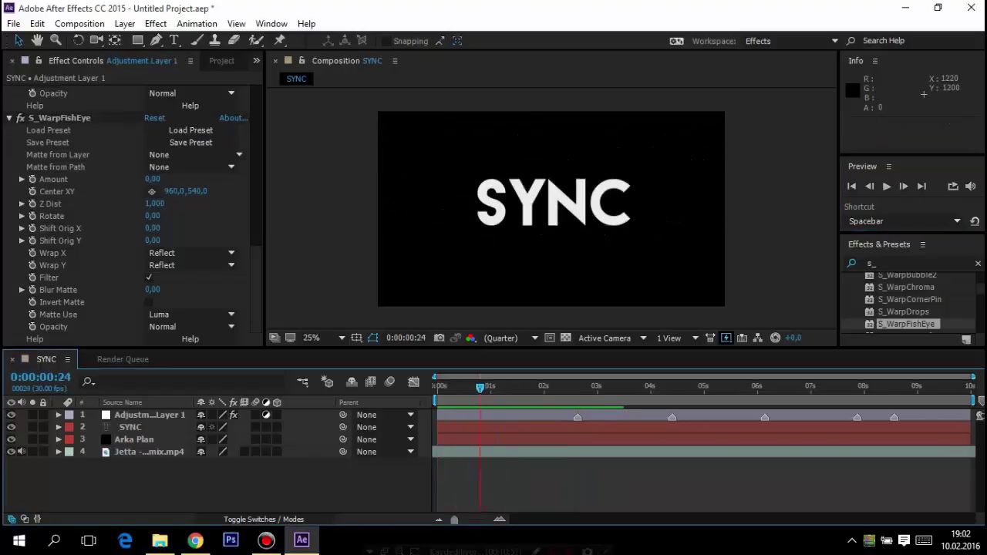
key("space")
left_click(886, 186)
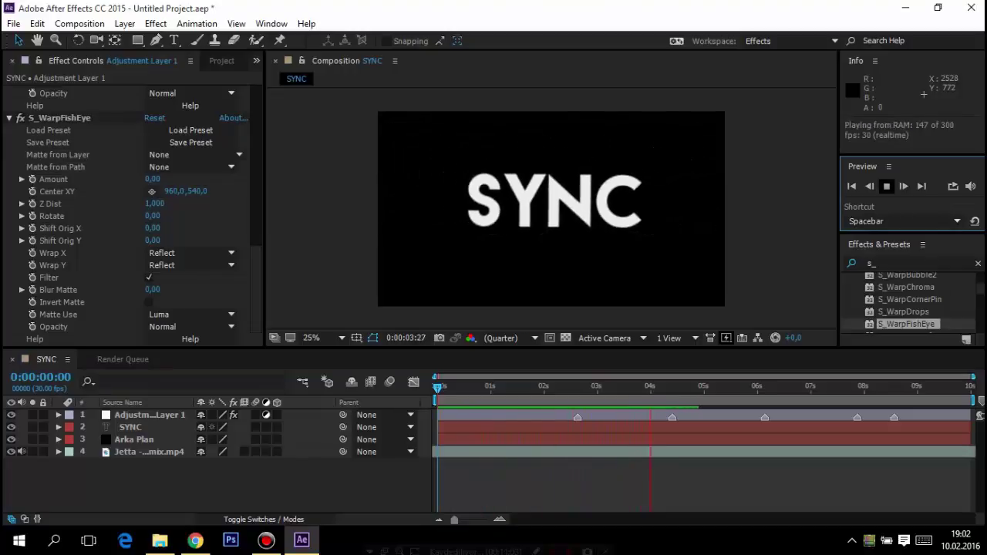
key("space")
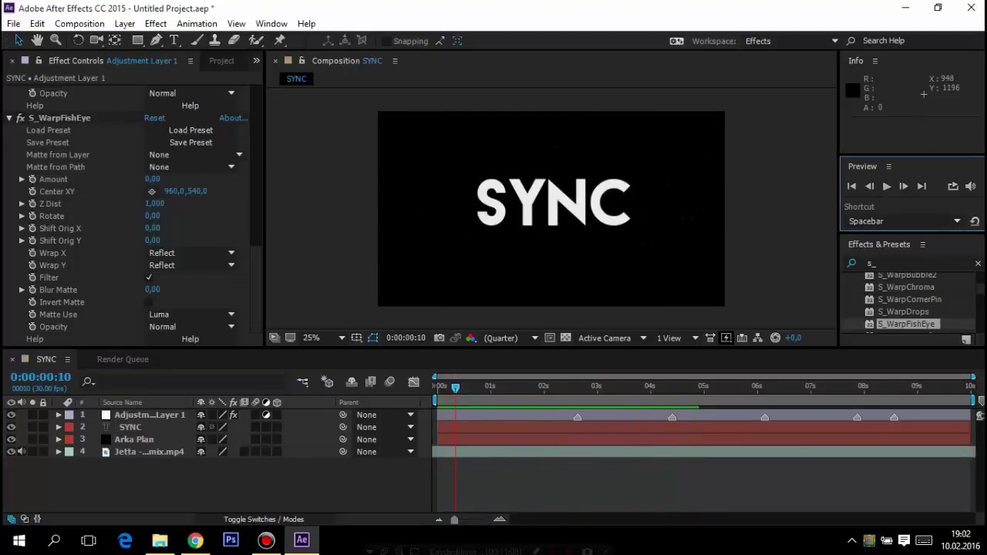
key("Page_Up")
key("Page_Up")
key("Page_Up")
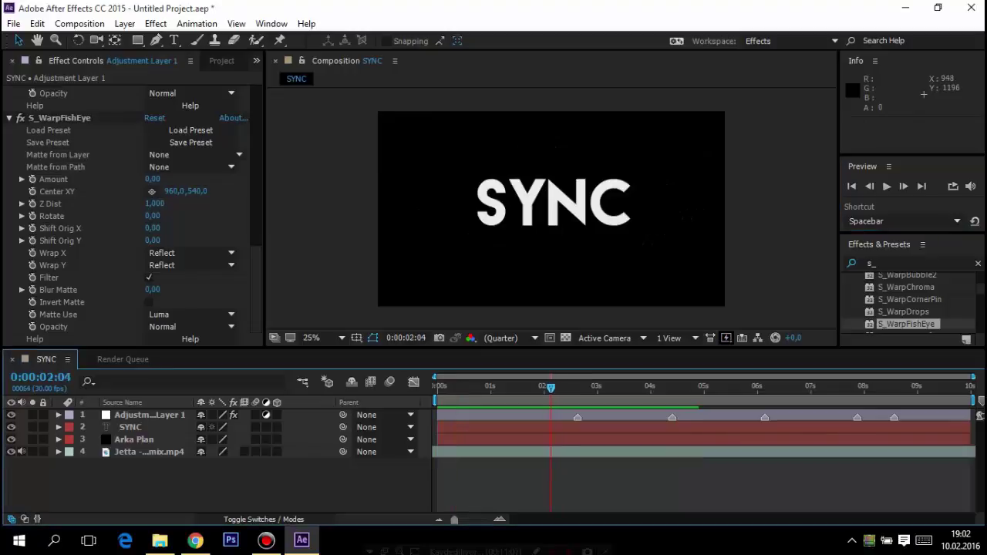
key("KP_Multiply")
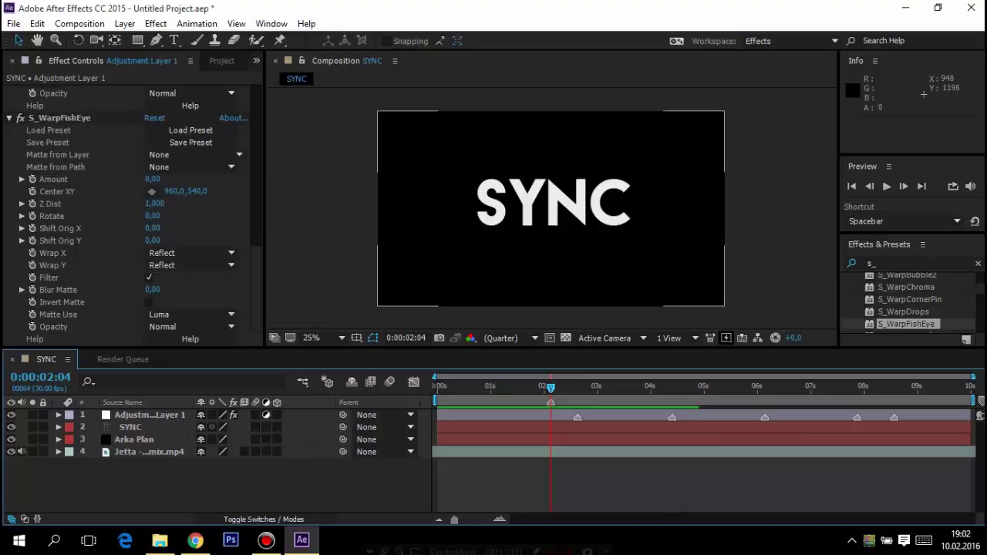
- Delete the composition marker and add a layer marker on Adjustment Layer 1 at 0:00:02:04
right_click(552, 403)
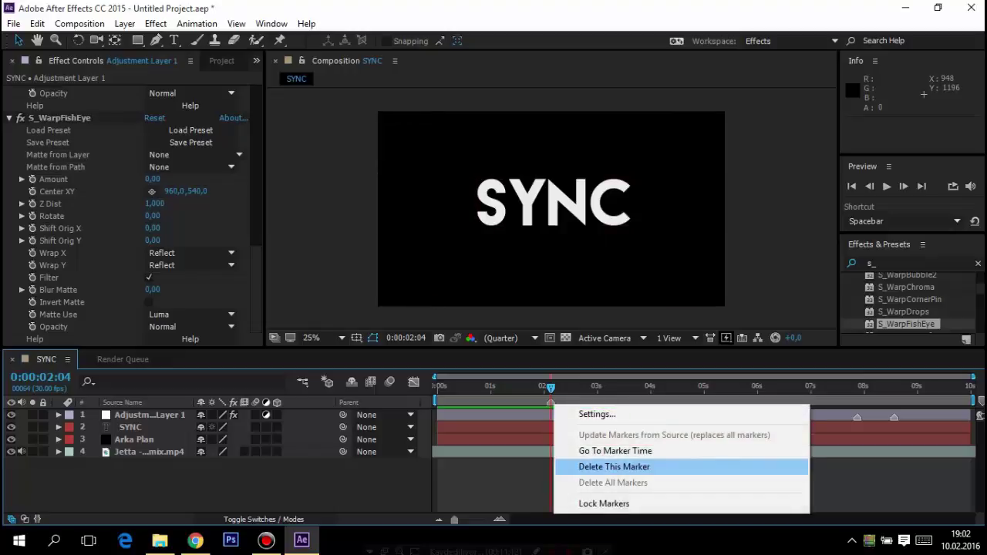
left_click(614, 466)
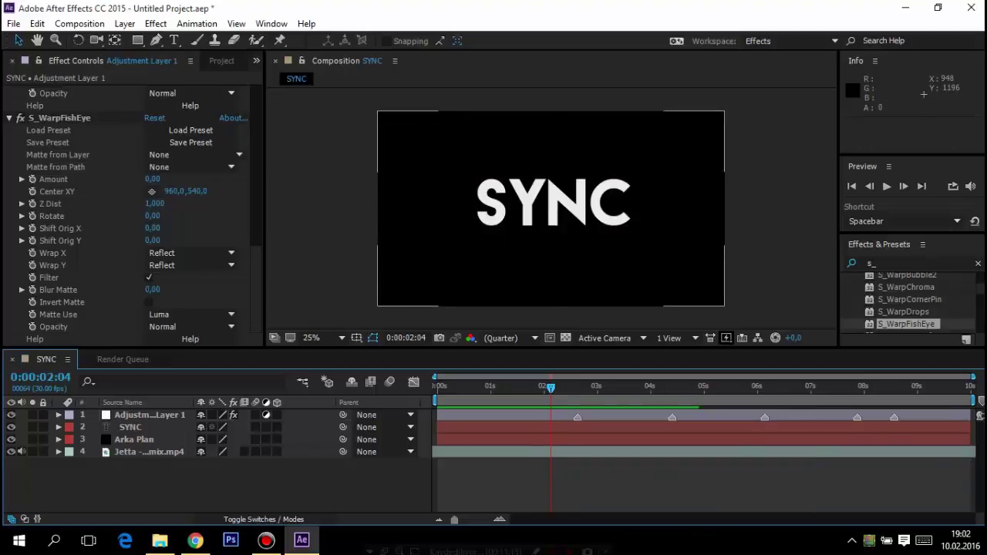
left_click(551, 209)
left_click(550, 208)
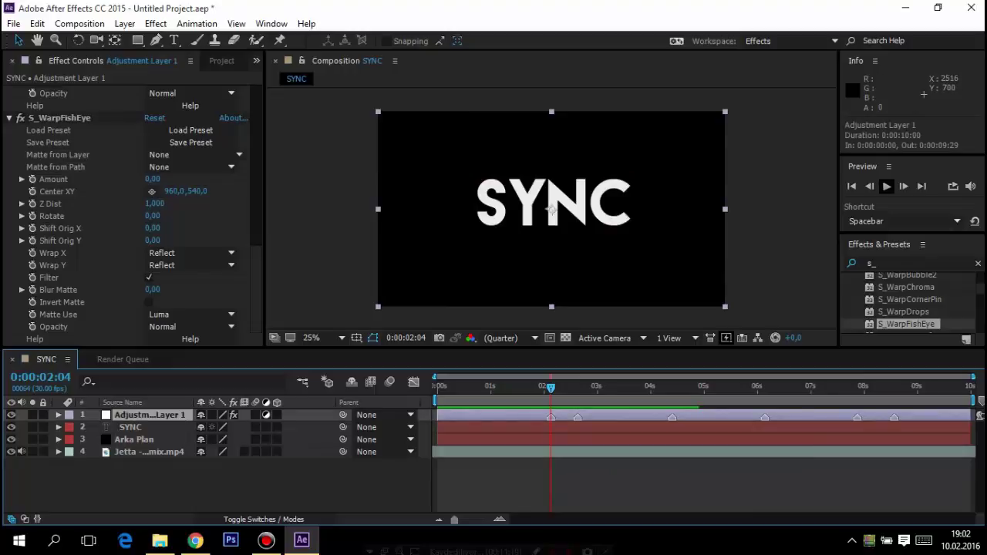
- At 0:00:02:04, scrub the S_WarpFishEye Amount to -0,90 to bulge SYNC
left_click(870, 186)
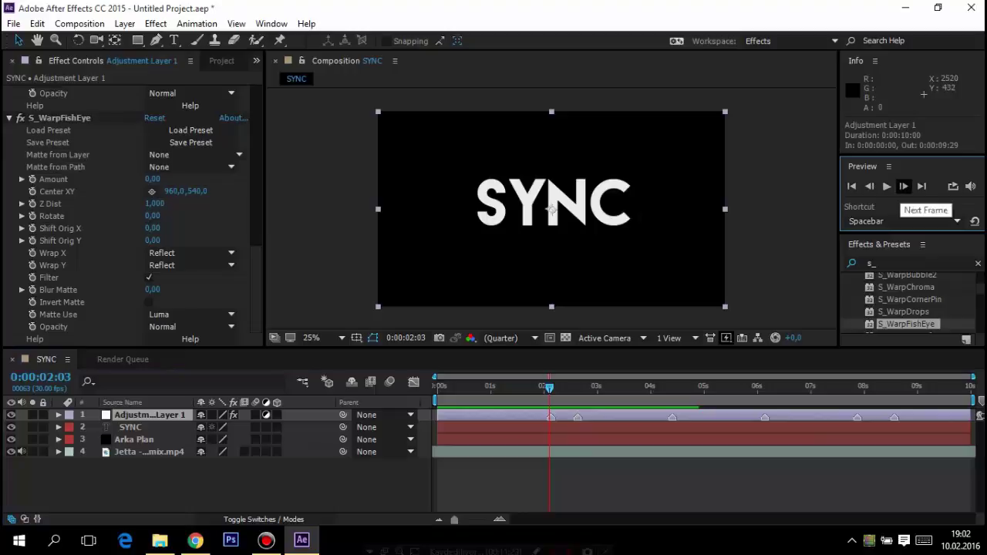
left_click(905, 186)
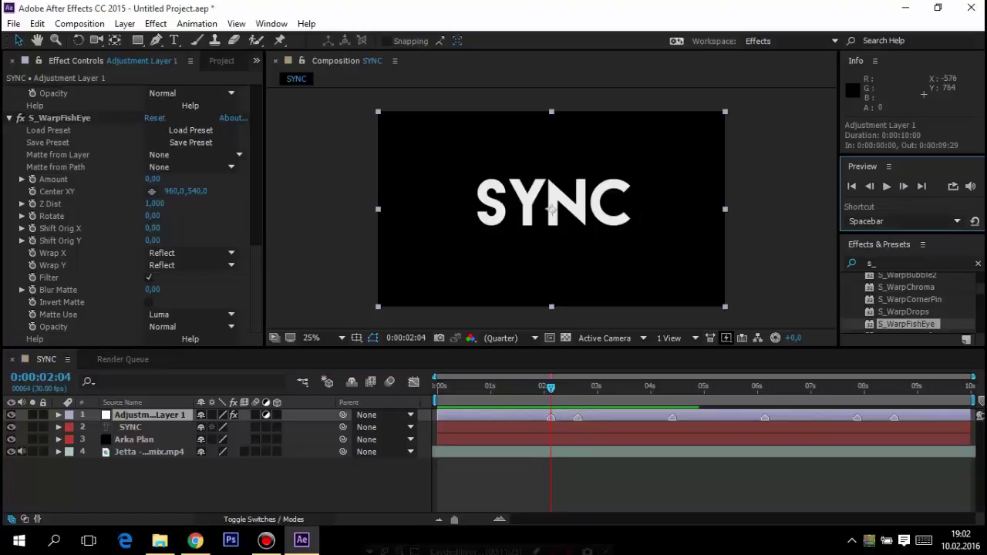
mouse_move(152, 179)
left_mouse_down()
mouse_move(123, 179)
mouse_move(142, 179)
left_mouse_up()
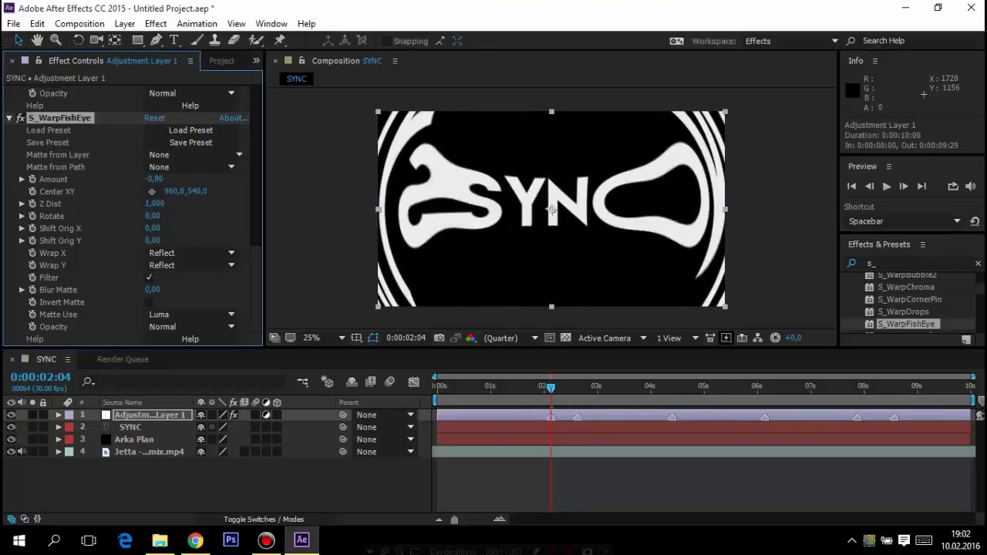
- Set the S_WarpFishEye Amount to 0 at 0:00:02:19 and scrub to check the warp
left_click(578, 385)
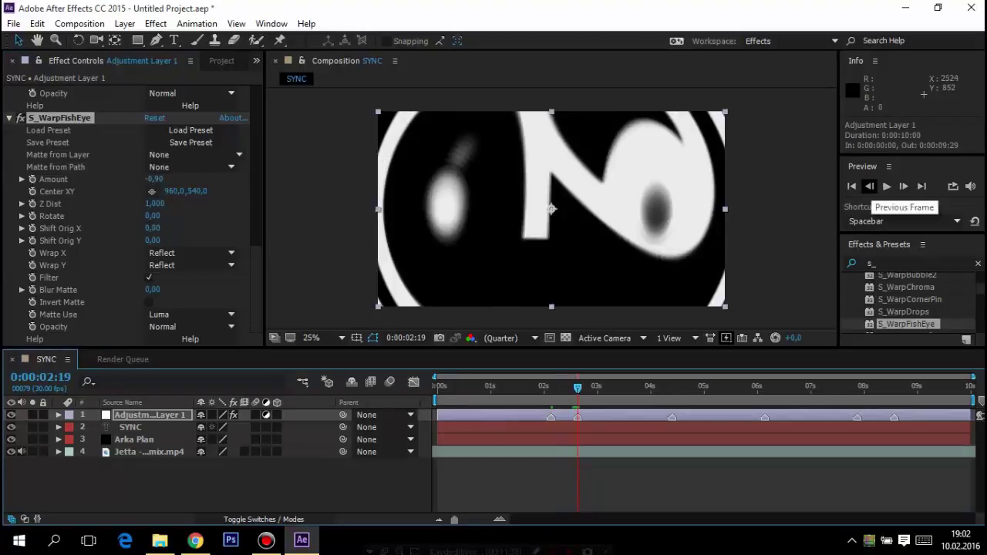
left_click(869, 186)
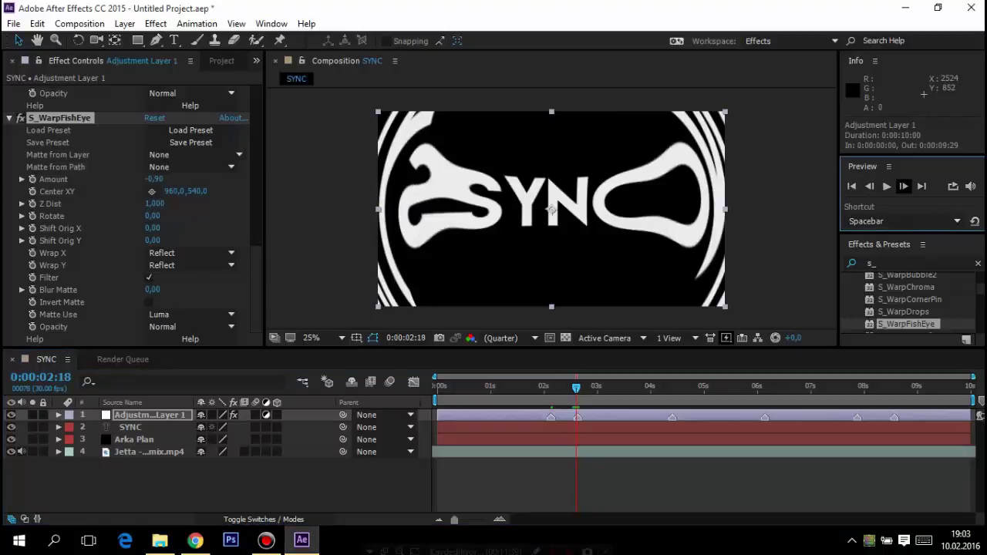
left_click(904, 186)
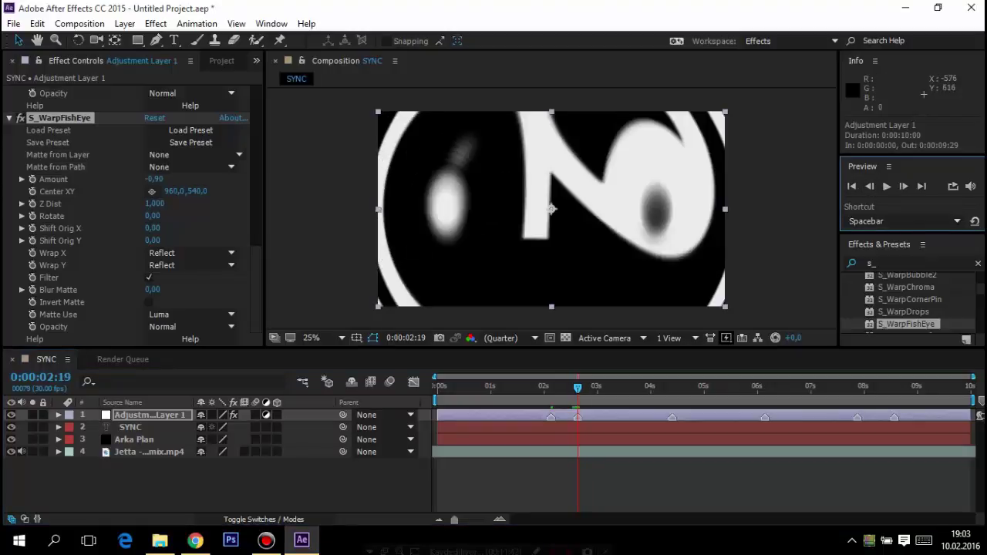
left_click(154, 179)
type("0")
key("Return")
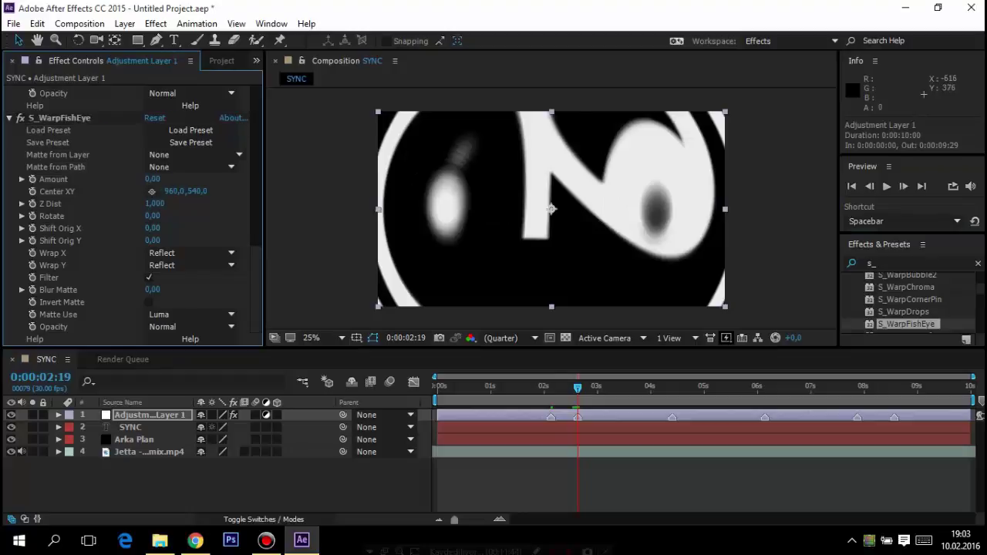
left_click_drag(578, 387, 548, 387)
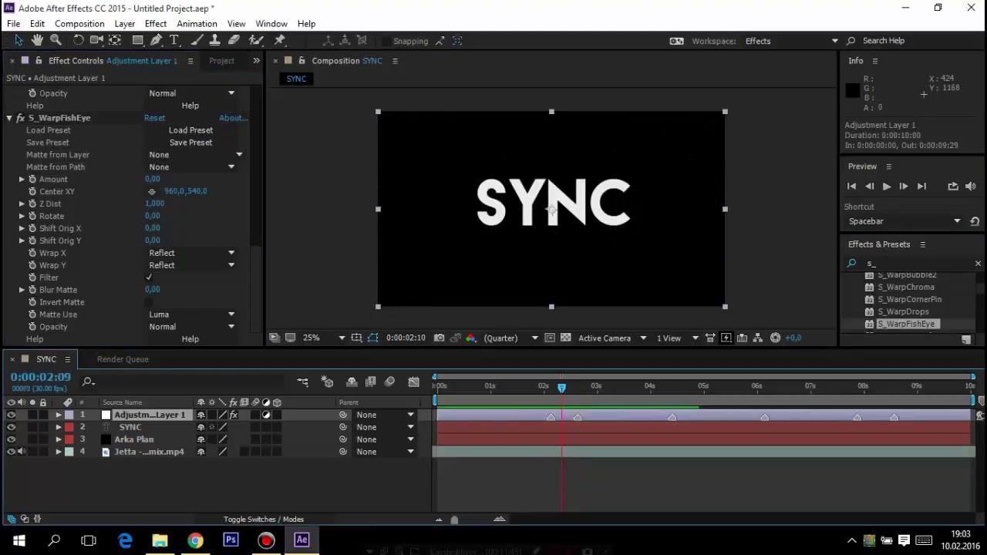
- Scrub the fisheye Amount at 0:00:02:04 to -1,60 for a heavy warp
key("Page_Down")
left_click(59, 117)
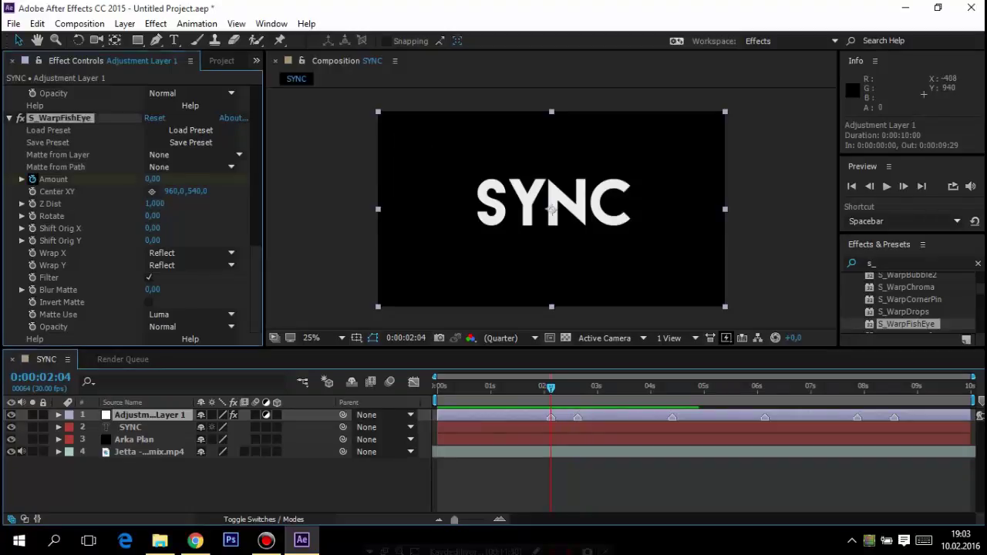
left_click(869, 186)
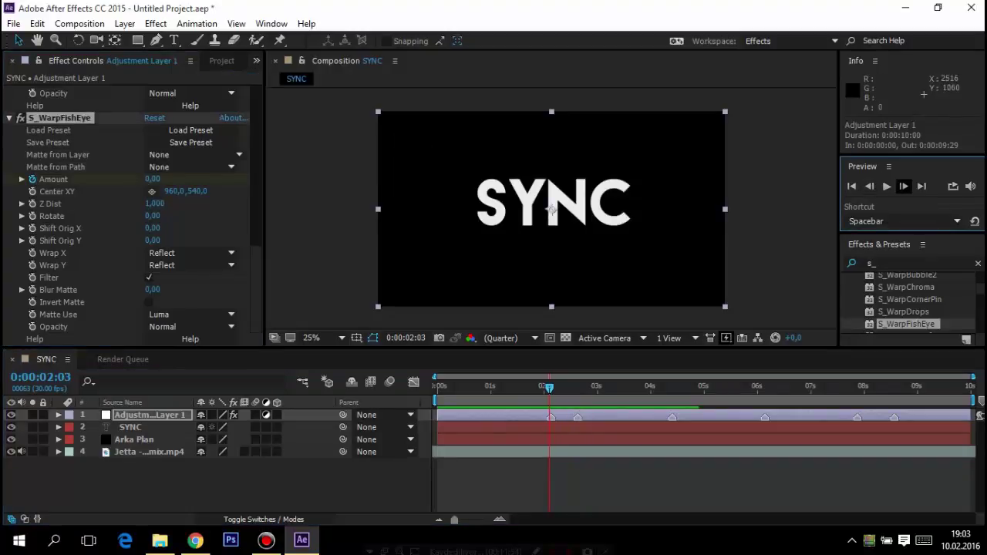
left_click(904, 186)
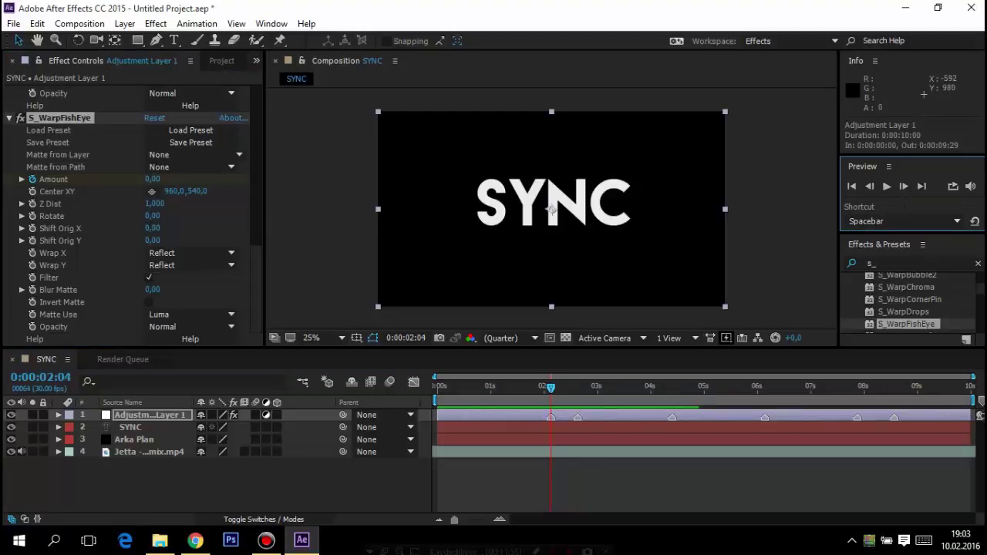
mouse_move(152, 178)
left_mouse_down()
mouse_move(162, 178)
mouse_move(142, 178)
left_mouse_up()
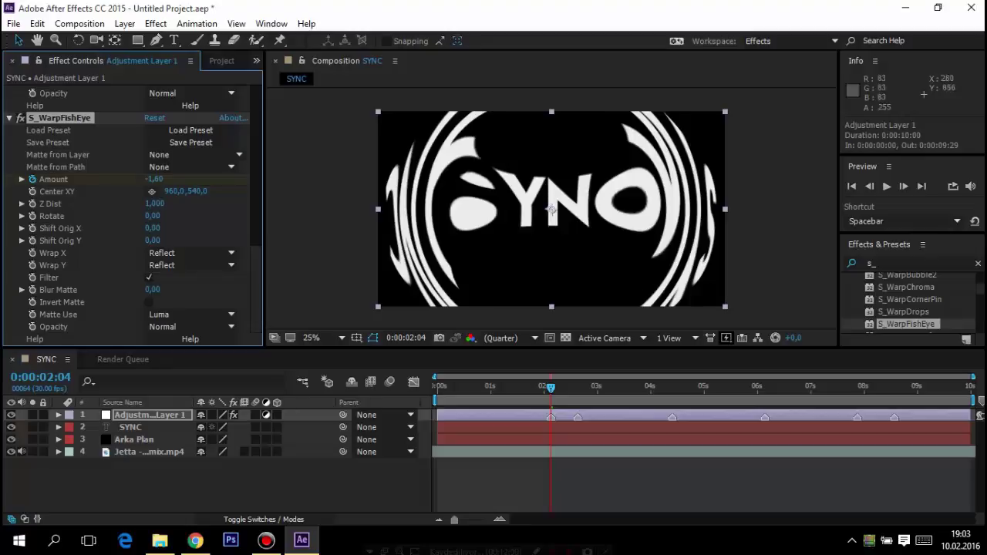
- Preview the warp and type fisheye Amount 0 at 0:00:02:19
key("space")
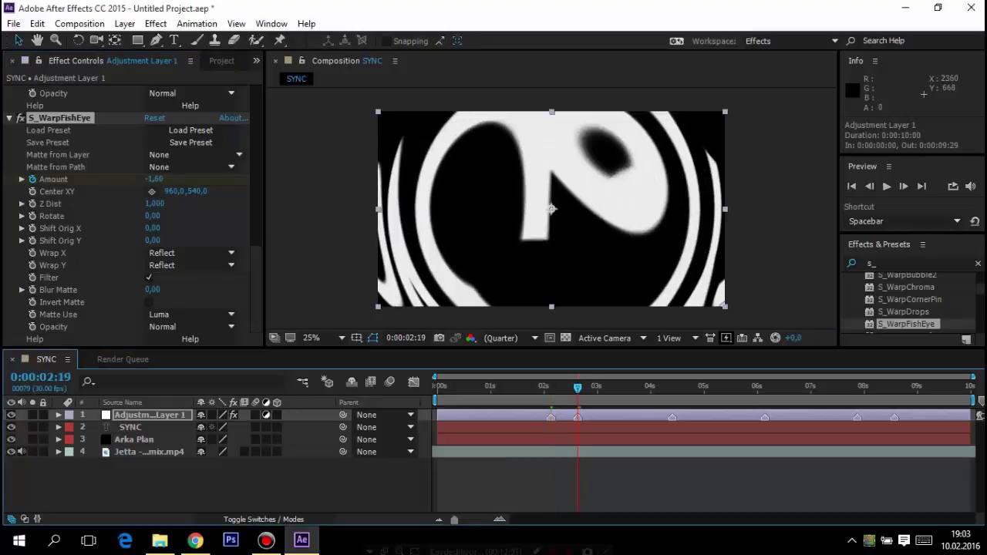
mouse_move(153, 179)
left_mouse_down()
mouse_move(201, 178)
mouse_move(154, 178)
left_mouse_up()
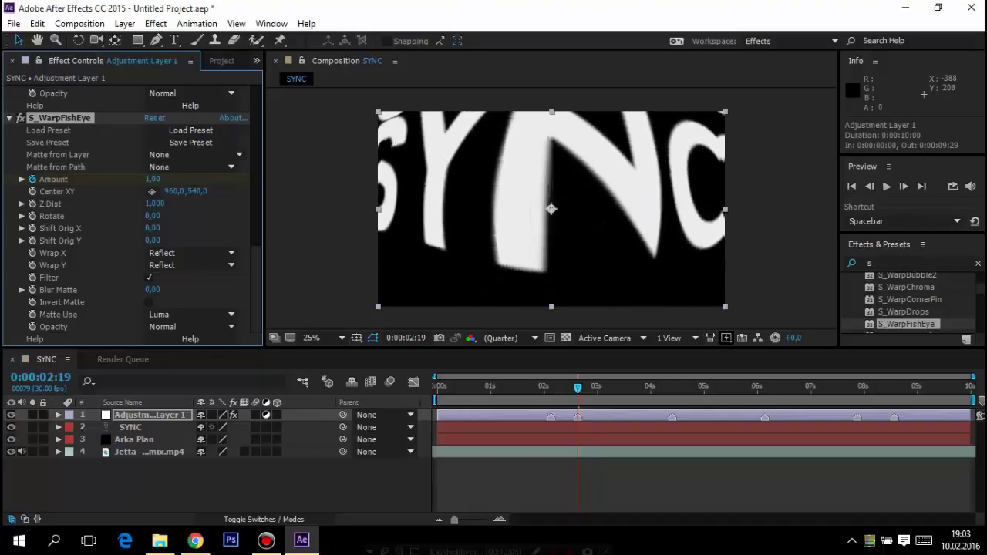
left_click(154, 179)
type("0")
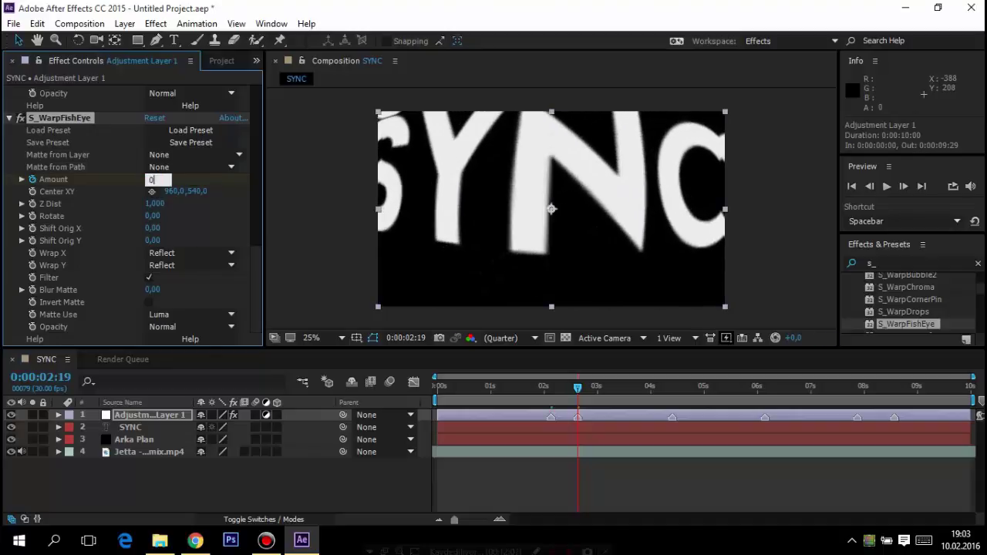
key("Return")
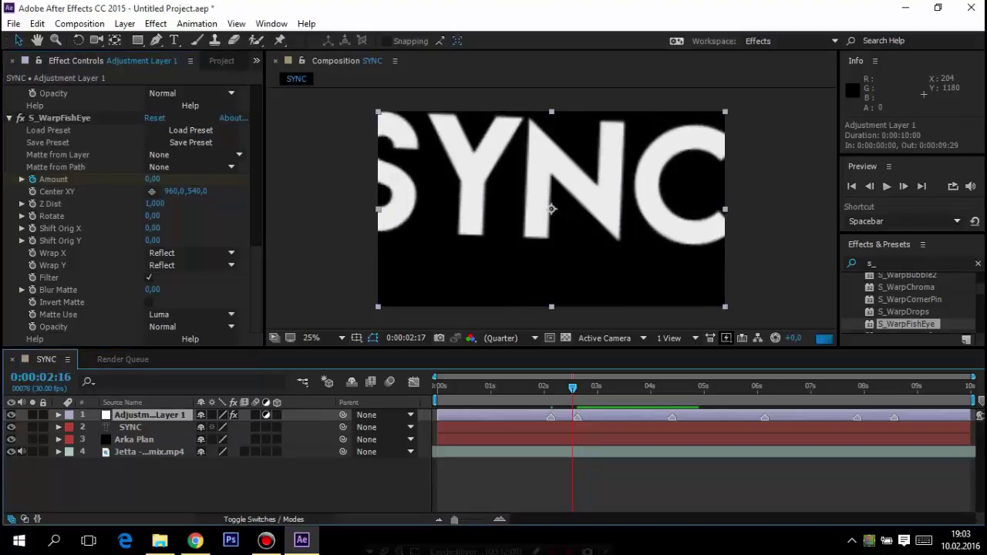
- Preview from the start, then set fisheye Amount 0 at 0:00:02:03
key("Home")
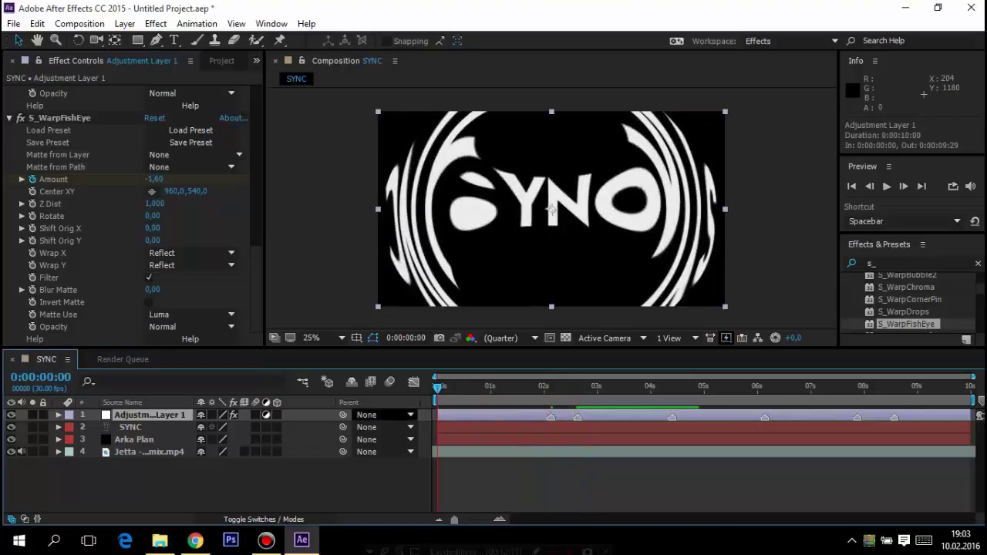
left_click(887, 186)
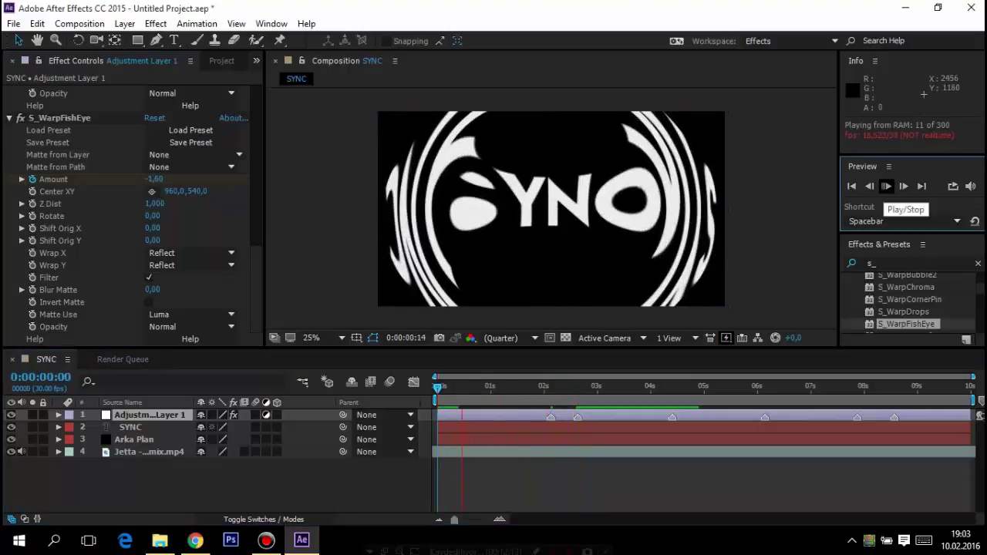
left_click(543, 386)
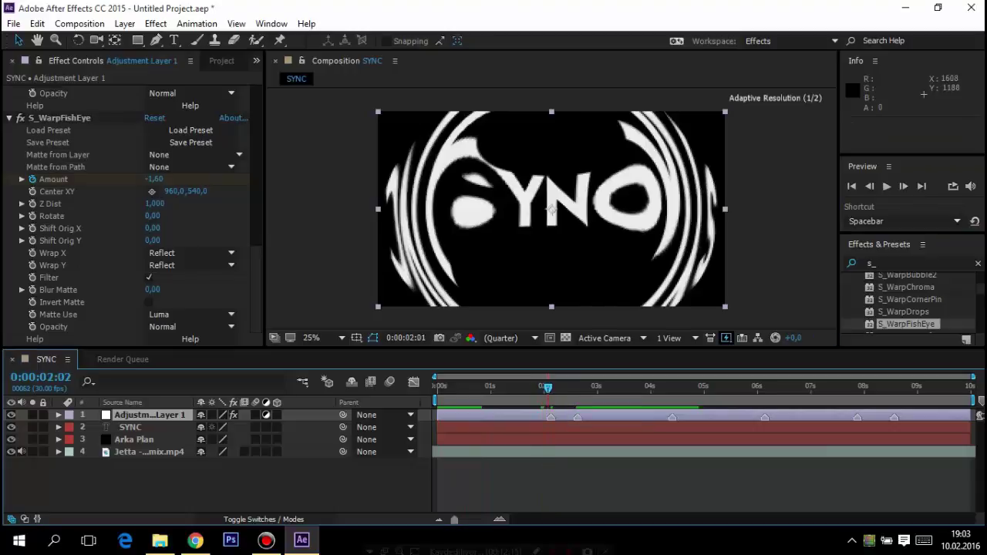
left_click_drag(543, 386, 551, 386)
left_click(869, 186)
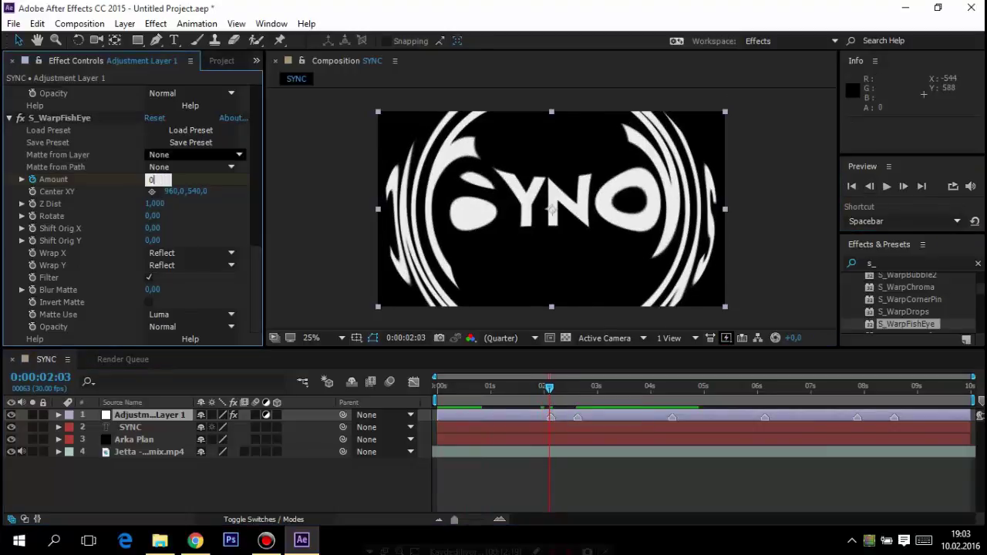
scroll(132, 216, "up", 5)
left_click(234, 415)
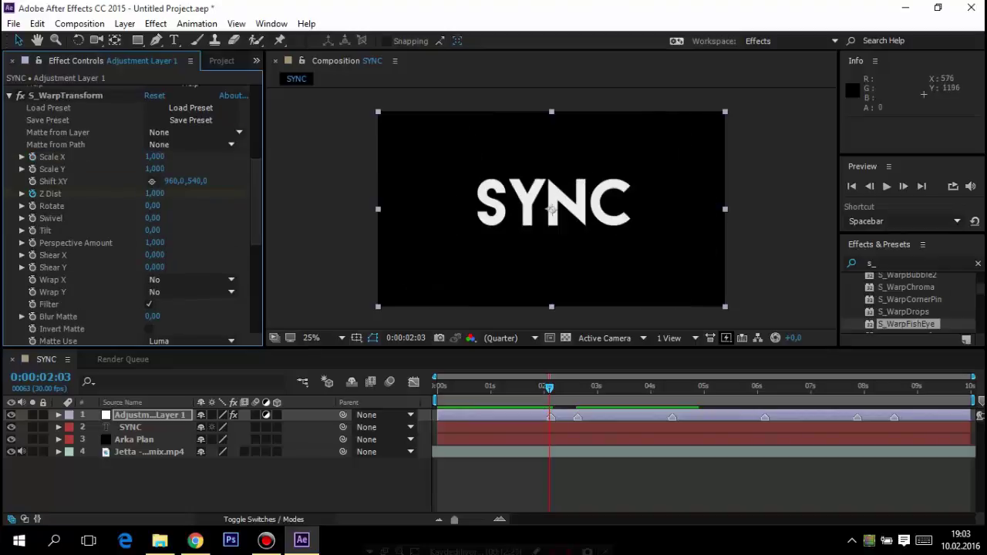
key("space")
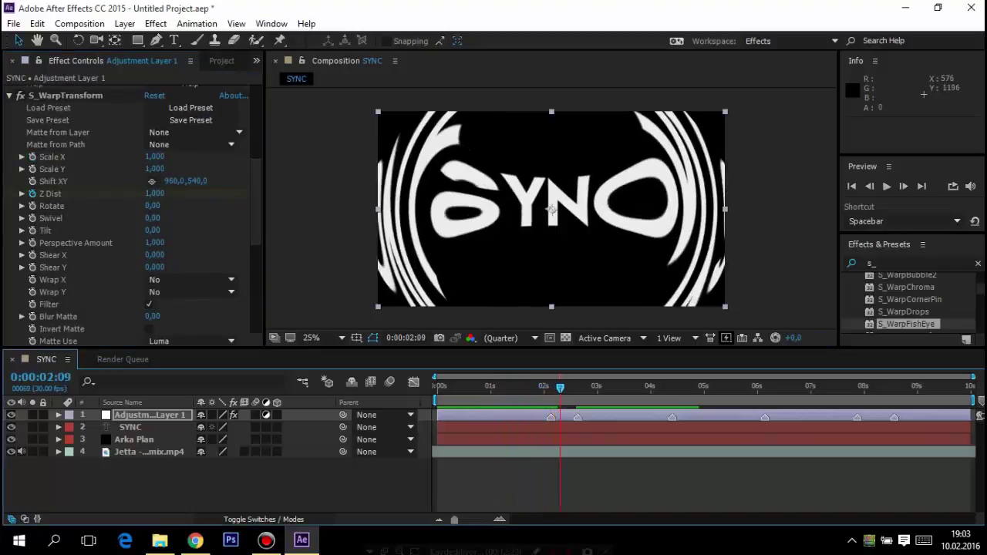
key("Home")
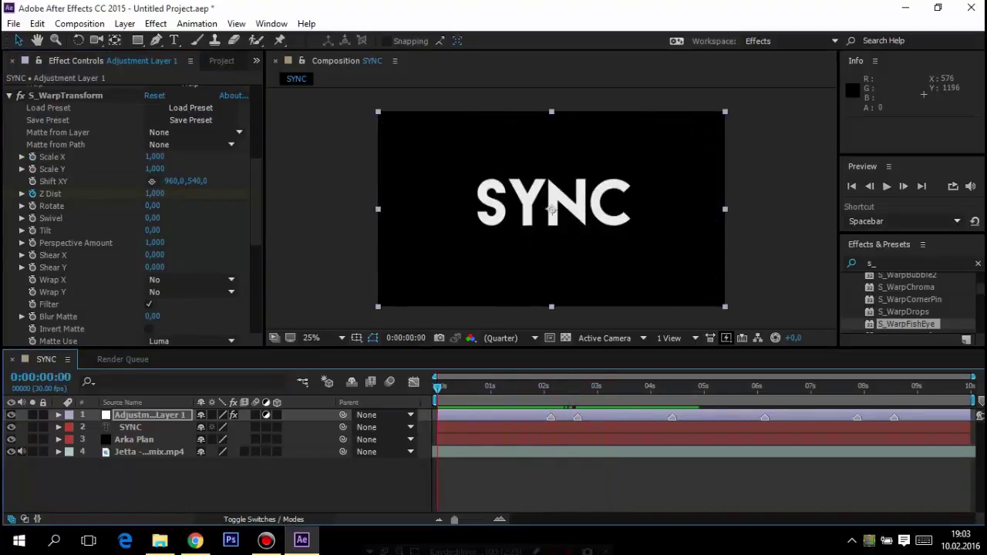
key("space")
key("space")
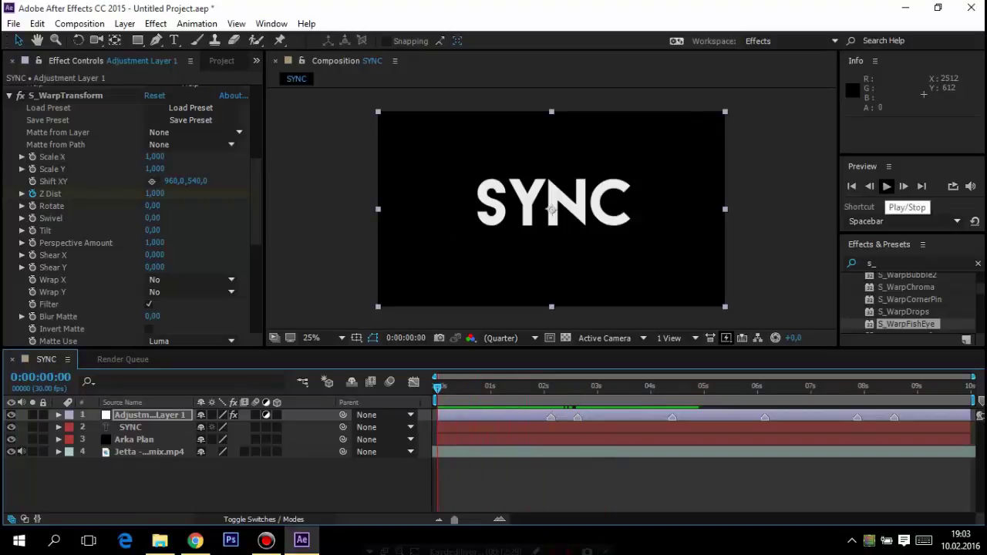
left_click(887, 186)
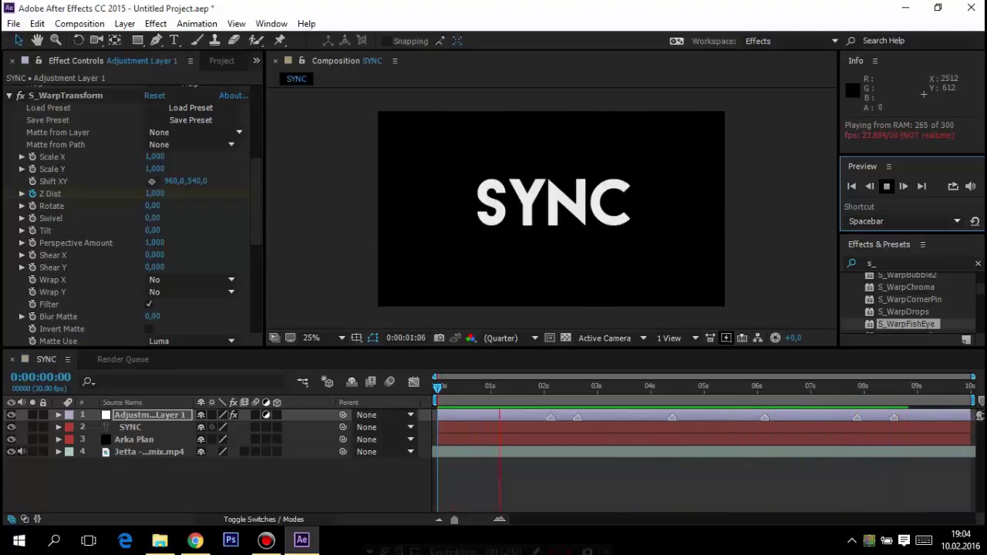
key("space")
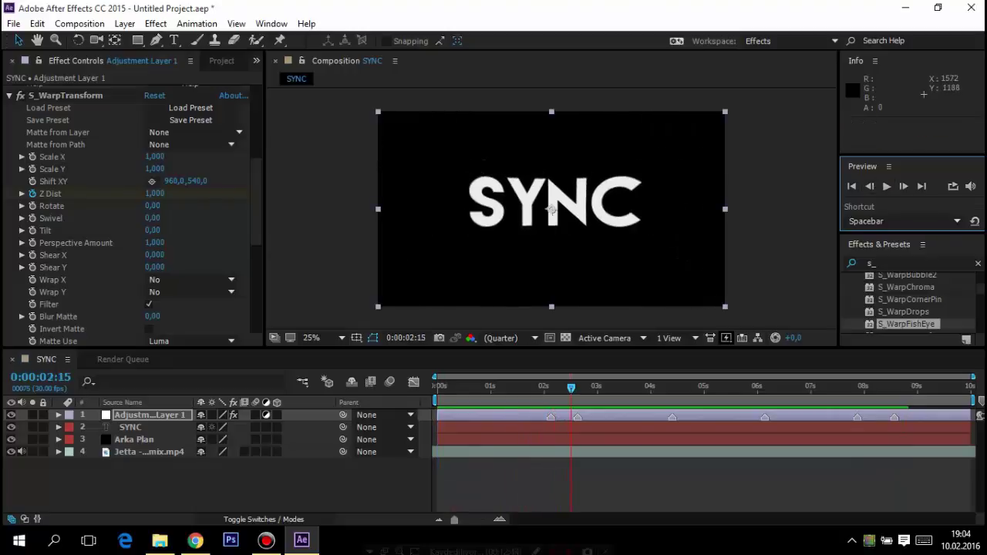
key("Page_Up")
key("Page_Up")
key("Page_Up")
key("Page_Up")
key("Page_Up")
key("Page_Up")
key("Page_Up")
key("Page_Up")
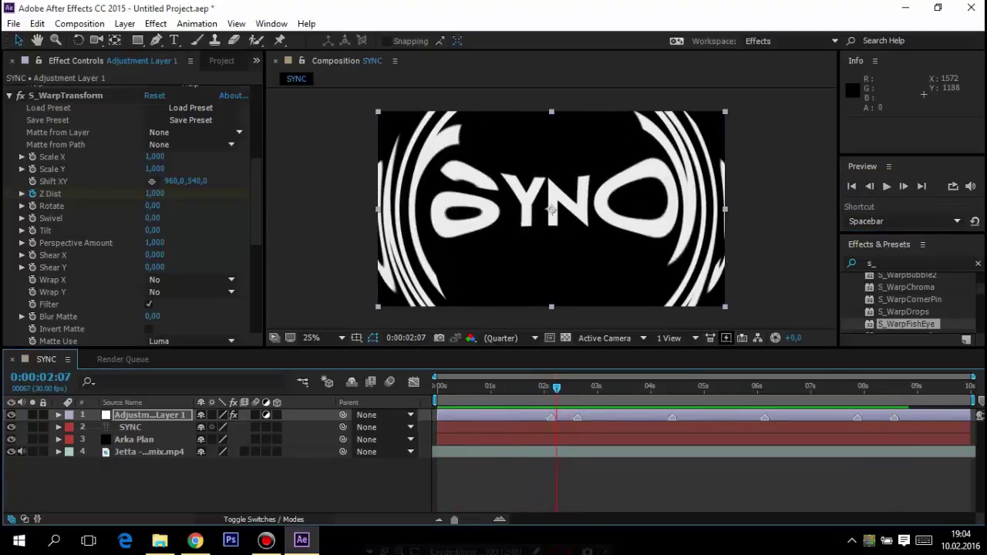
key("Page_Up")
key("Page_Up")
key("Page_Up")
key("Page_Down")
key("Page_Down")
key("Page_Down")
key("Page_Down")
key("Page_Down")
key("Page_Down")
key("Page_Down")
key("Page_Down")
key("Page_Down")
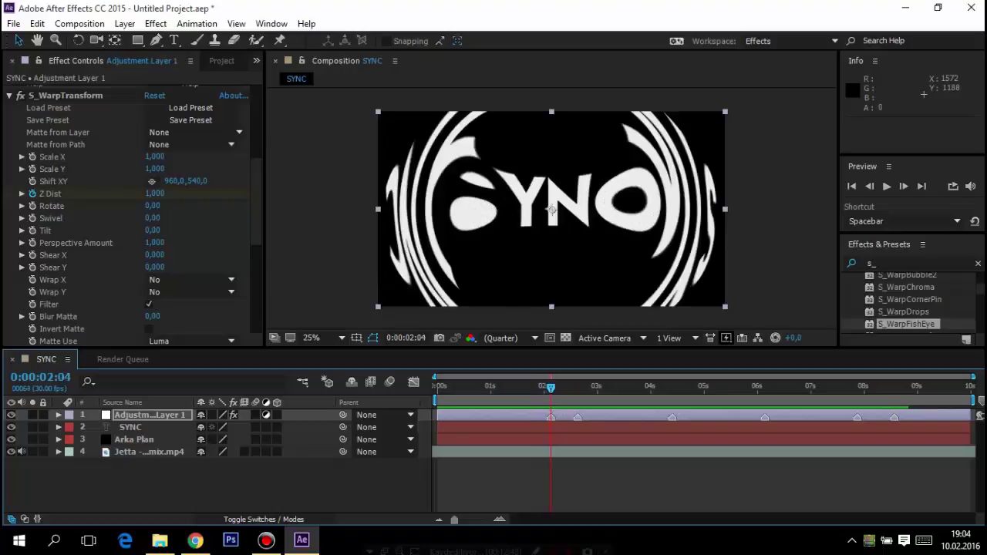
left_click(870, 186)
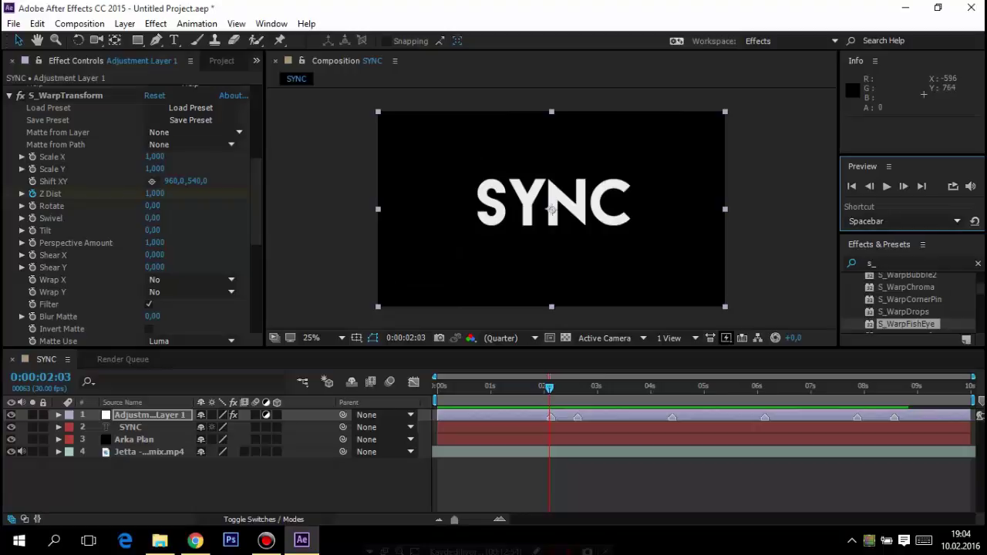
scroll(131, 216, "down", 2)
scroll(131, 216, "down", 3)
- Set the fisheye Amount at 0:00:02:03 to -0,70
scroll(131, 216, "down", 2)
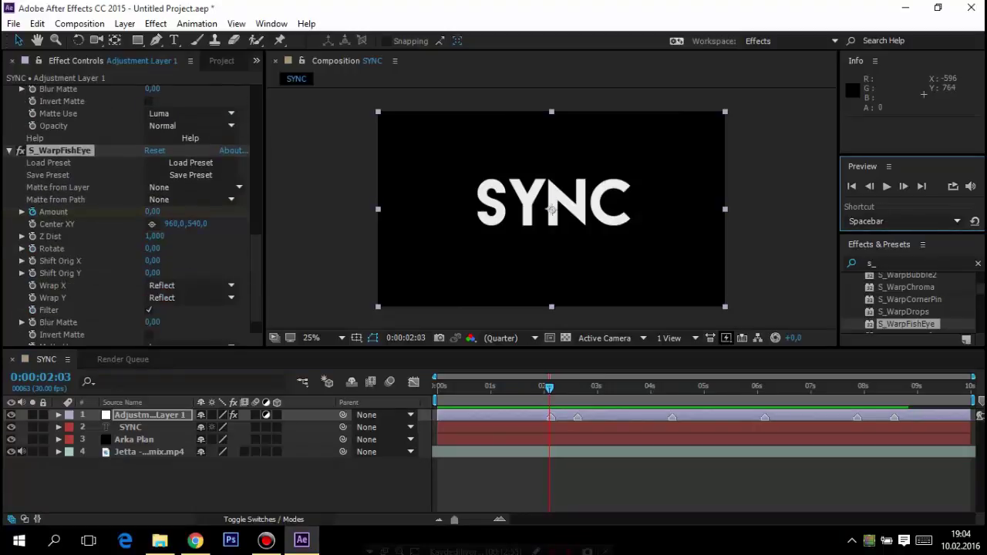
left_click(152, 212)
type("0,7")
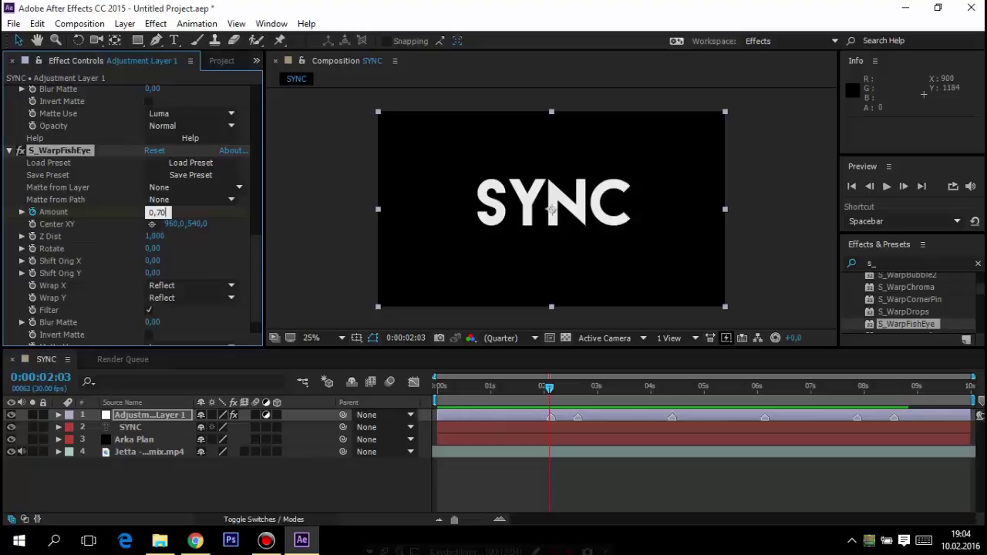
key("Return")
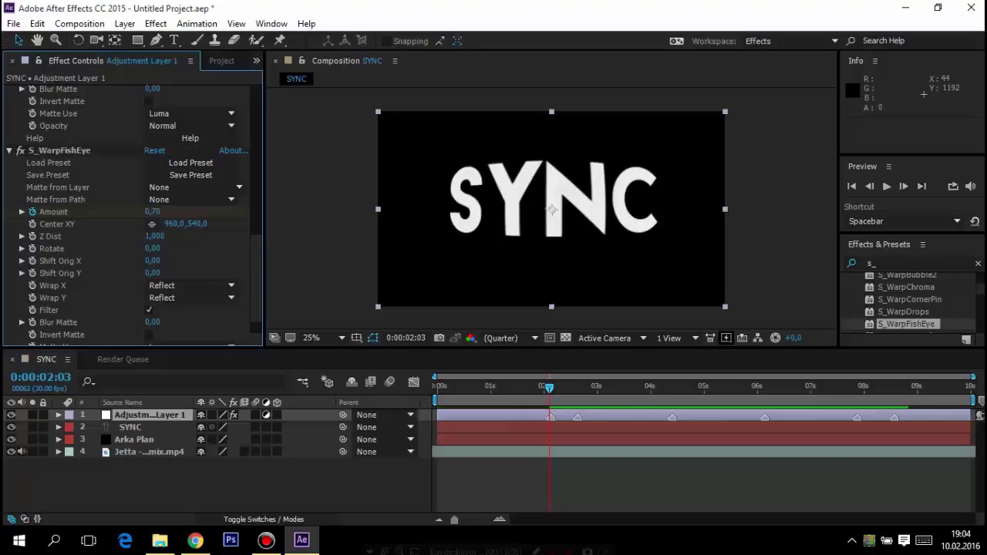
left_click(154, 211)
type("-0,7")
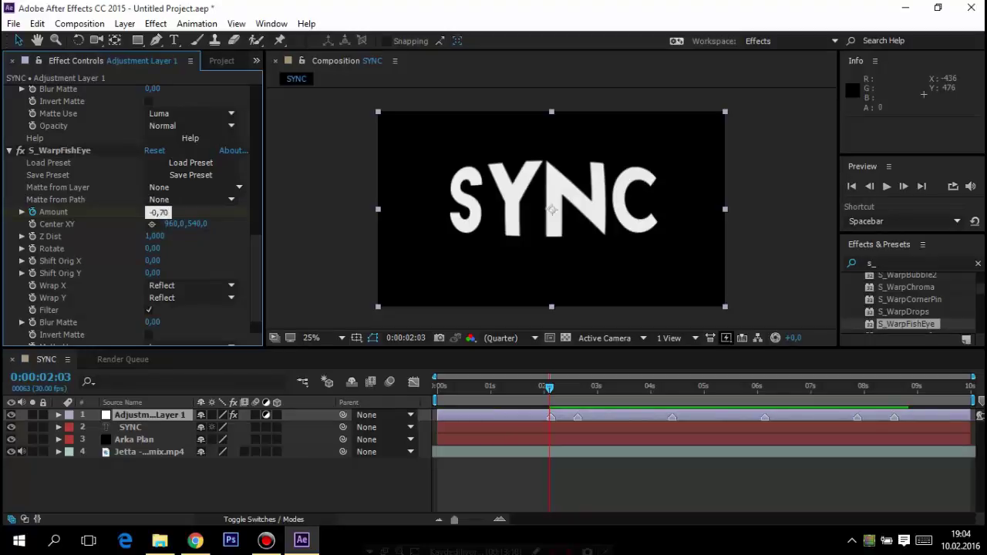
key("Return")
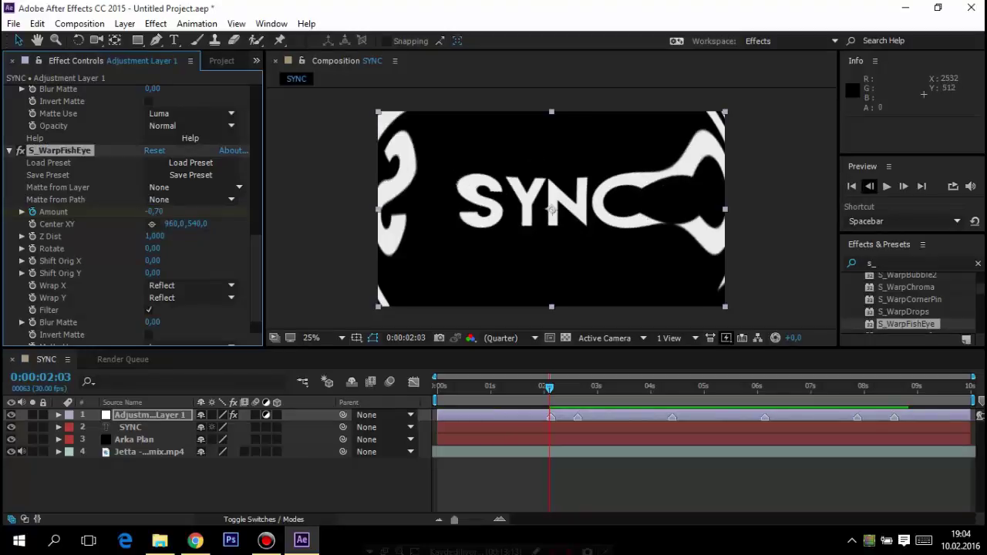
- Key fisheye Amount 0,60 at 0:00:02:02 and -0,50 at 0:00:02:01
left_click(870, 186)
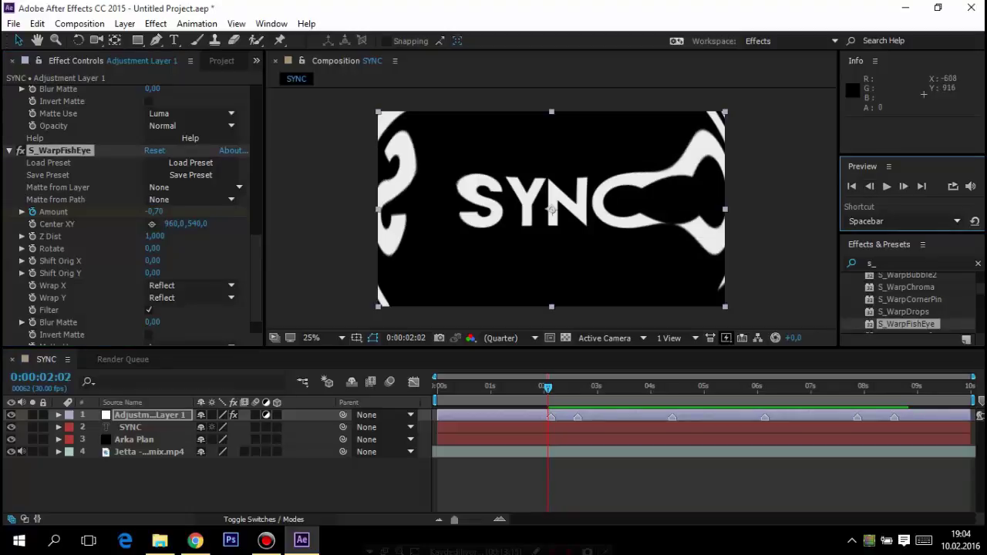
left_click(156, 212)
type("0,6")
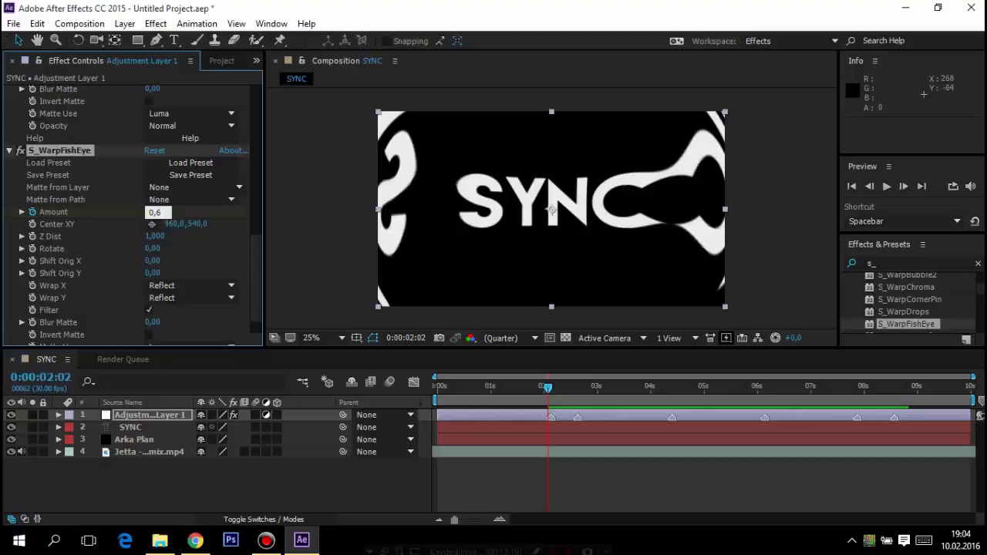
left_click(480, 105)
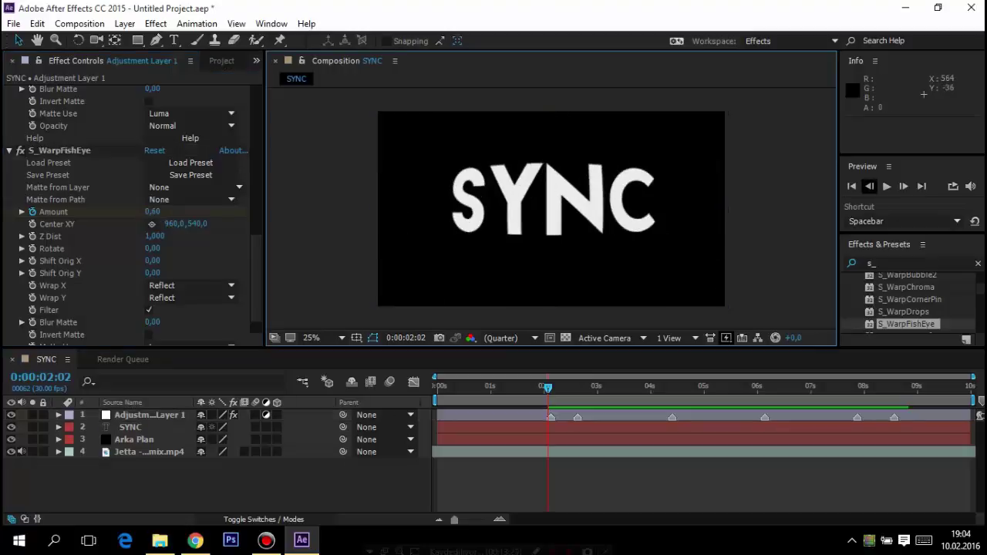
left_click(869, 186)
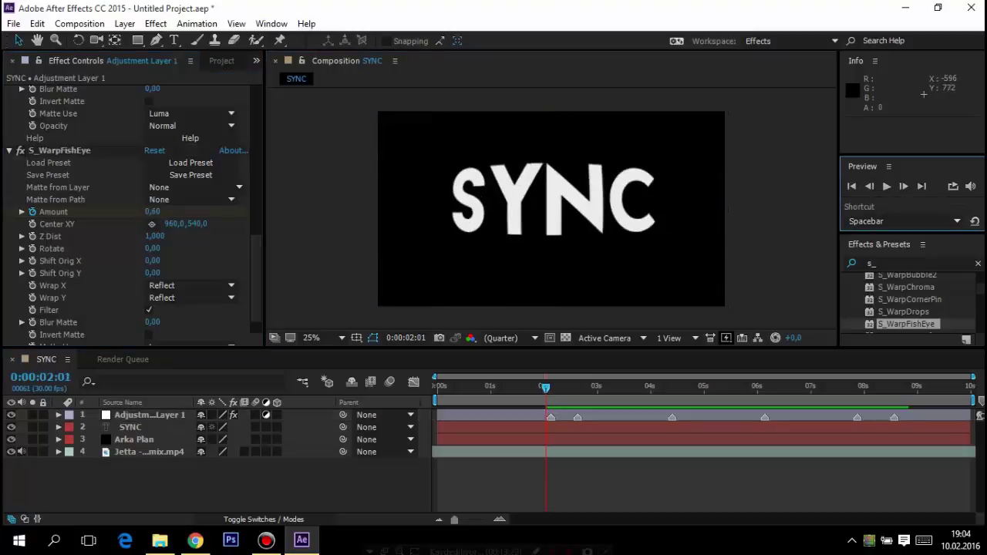
left_click(153, 212)
type("-0,5")
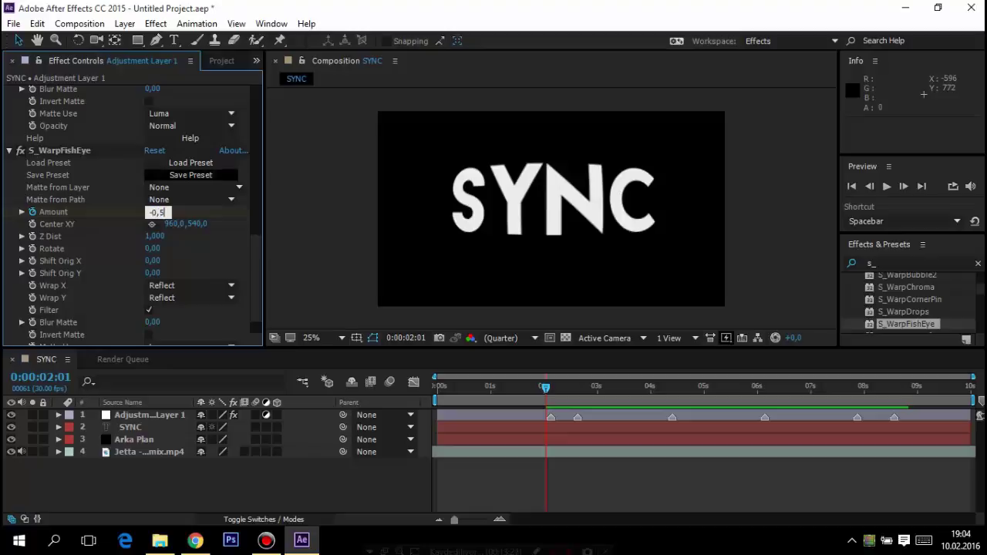
left_click(462, 317)
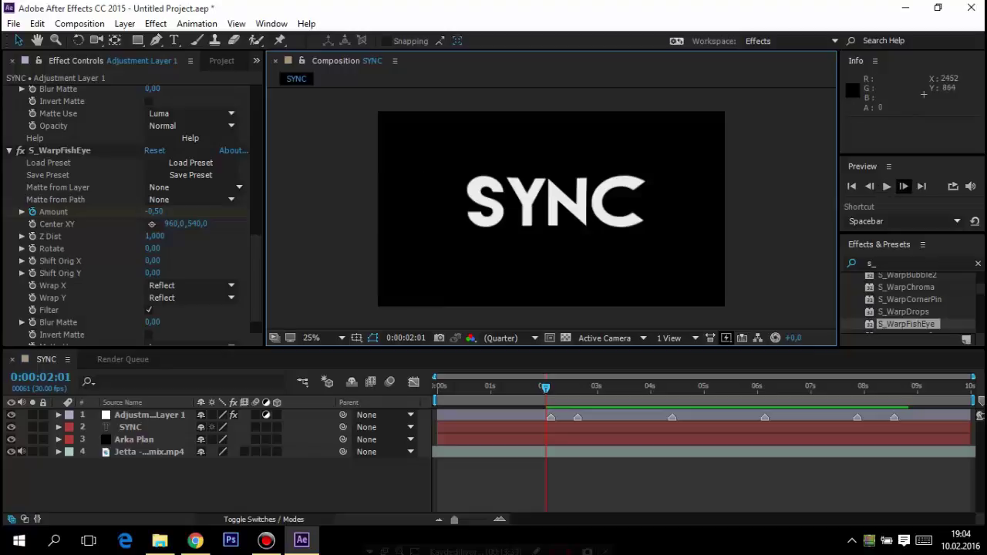
left_click(903, 186)
left_click(154, 212)
type("-0,6")
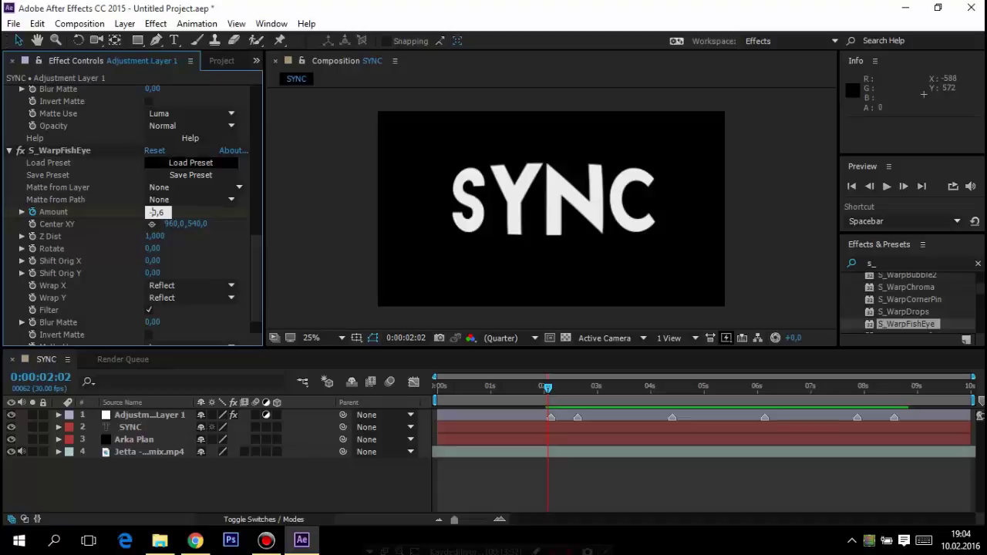
key("Return")
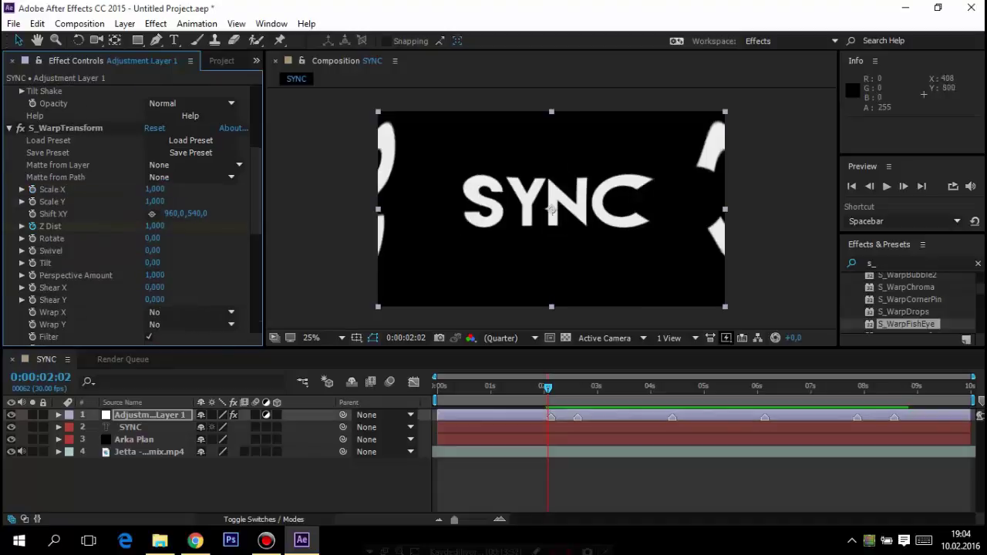
key("space")
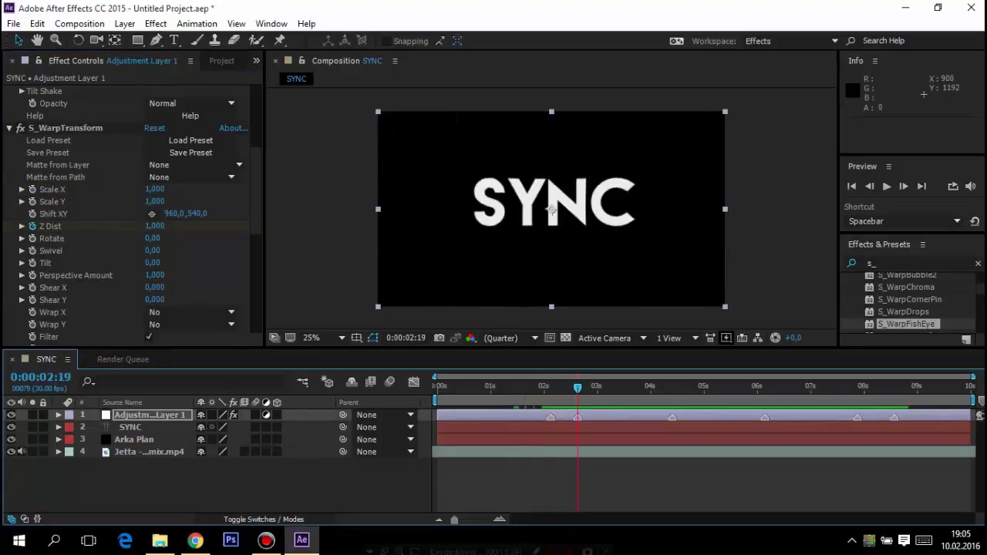
key("Home")
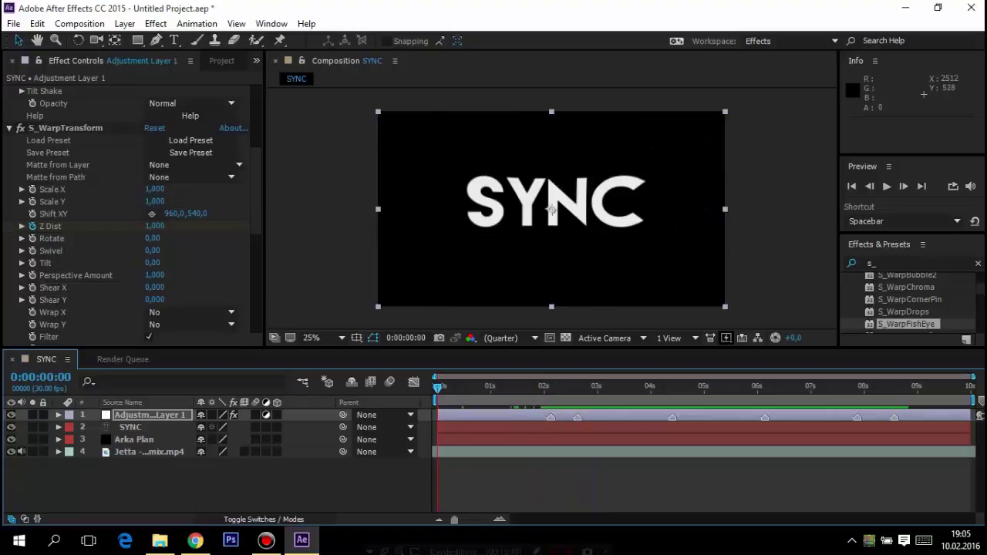
left_click(886, 186)
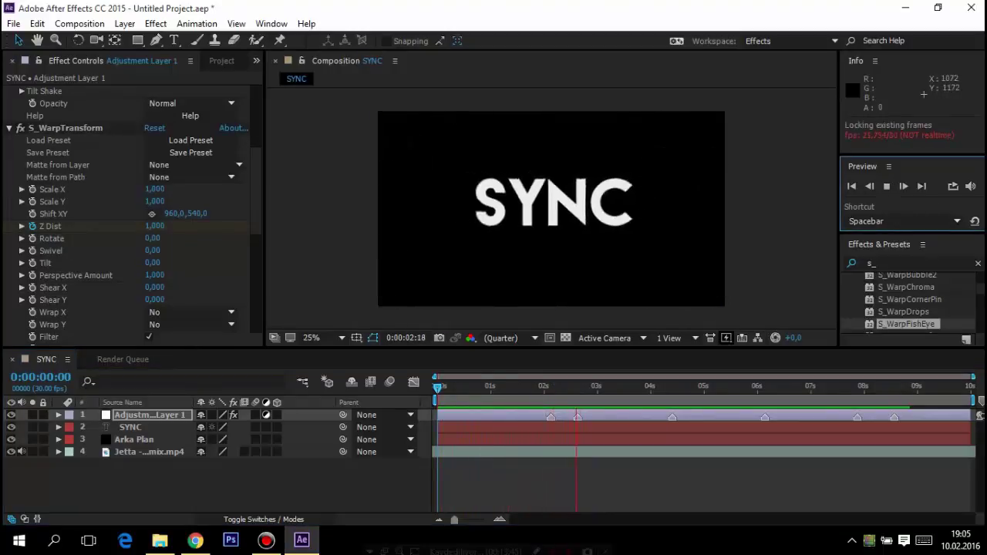
left_click(550, 208)
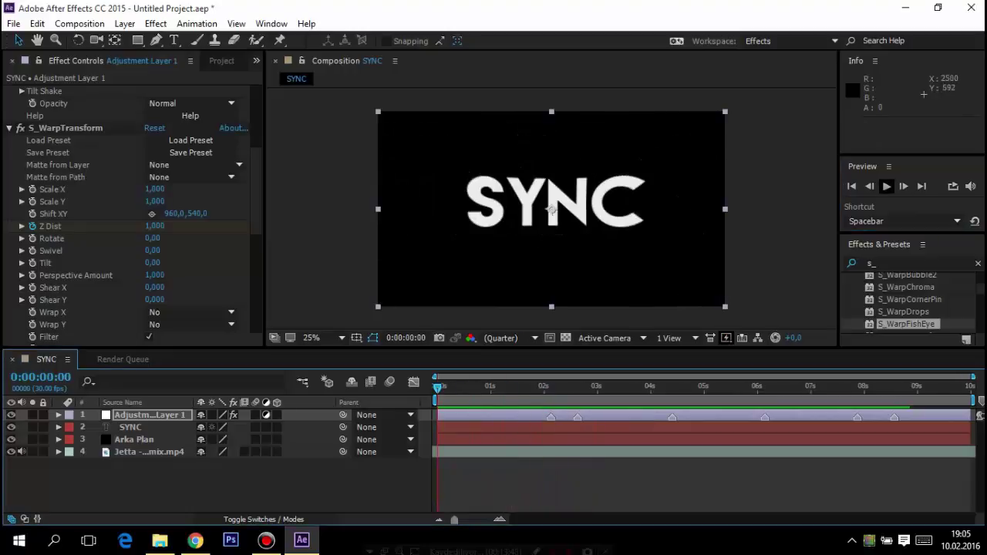
left_click(887, 186)
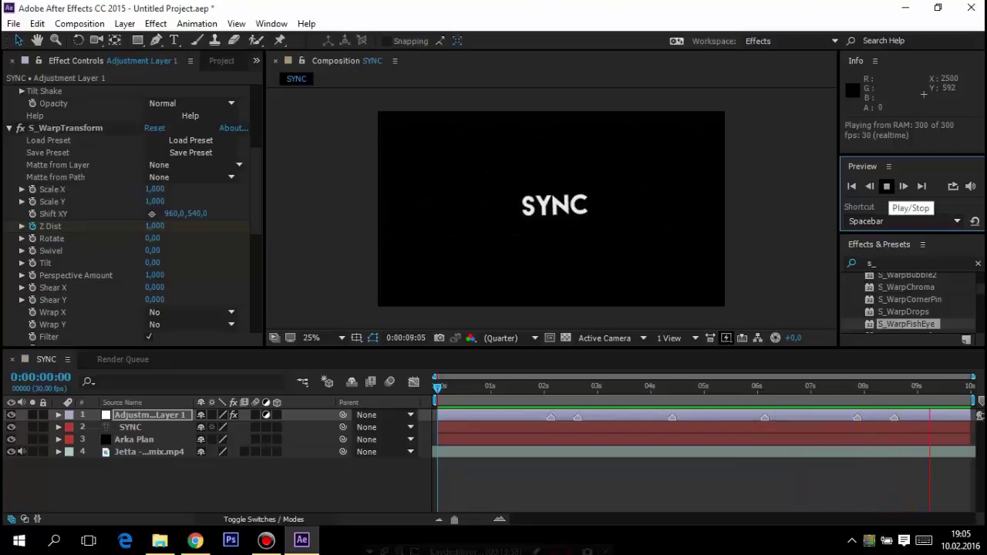
left_click(887, 186)
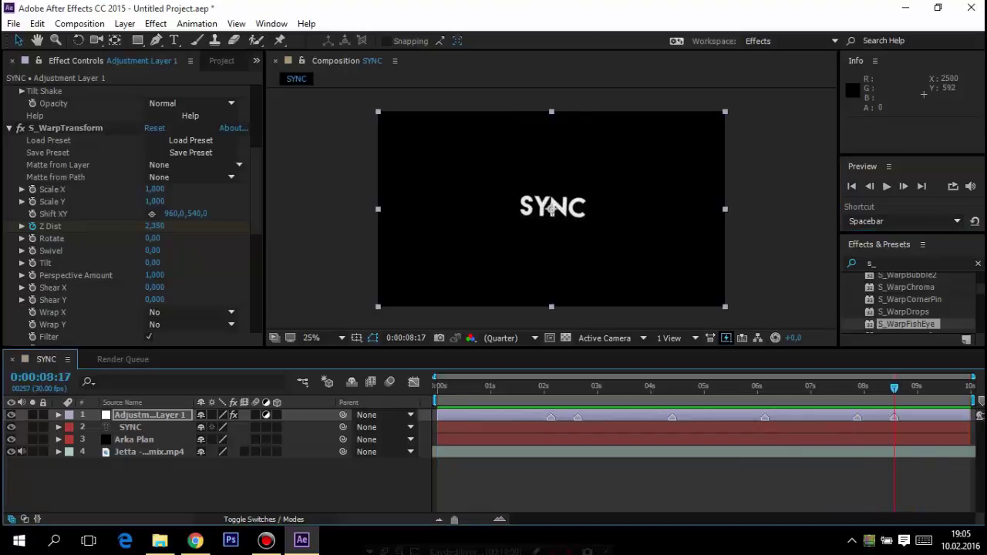
- Undo the Z Dist change at 0:00:08:16 on S_WarpTransform
left_click(870, 186)
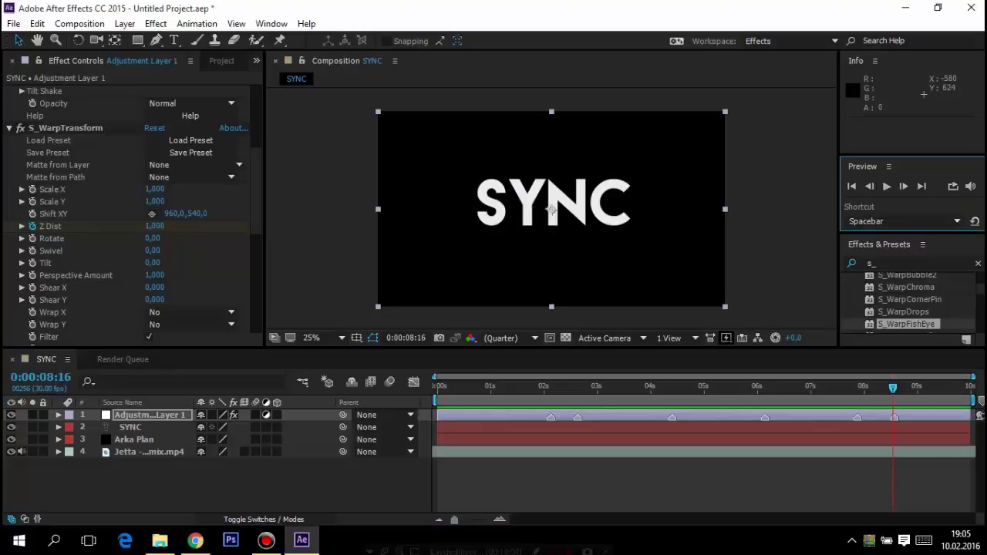
key("ctrl+z")
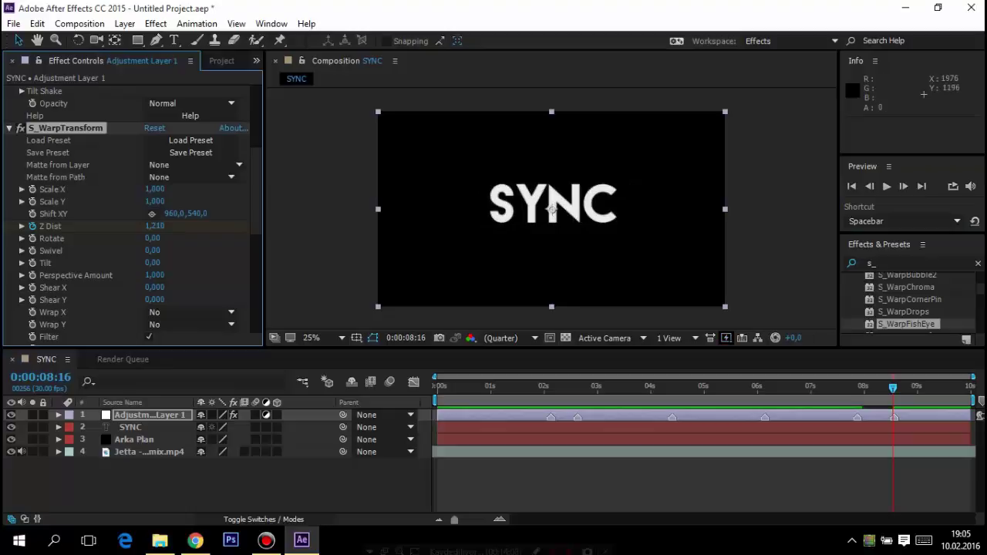
key("Page_Up")
key("Page_Up")
key("Page_Up")
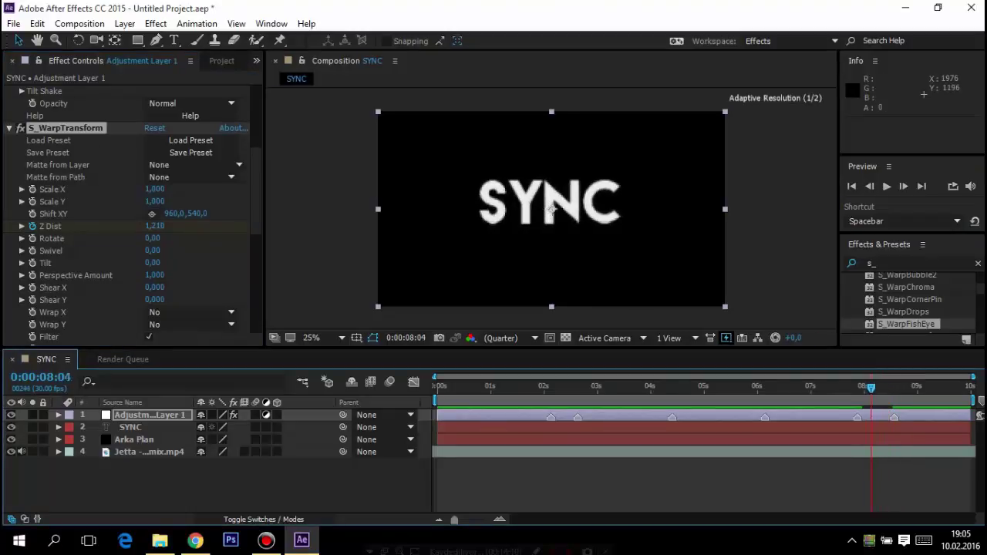
- Preview from the start and check the keyframes at 8:16 and 8:17
key("Home")
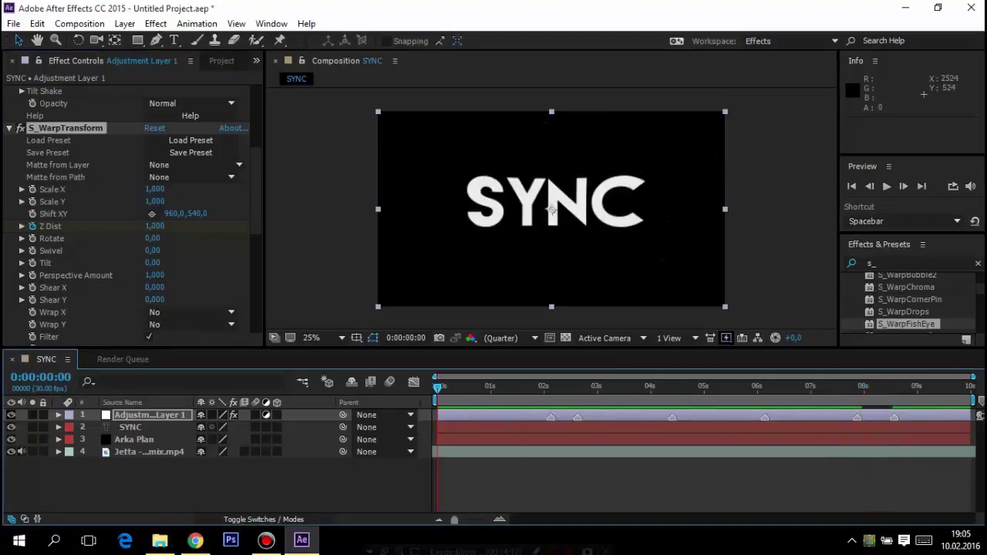
left_click(886, 186)
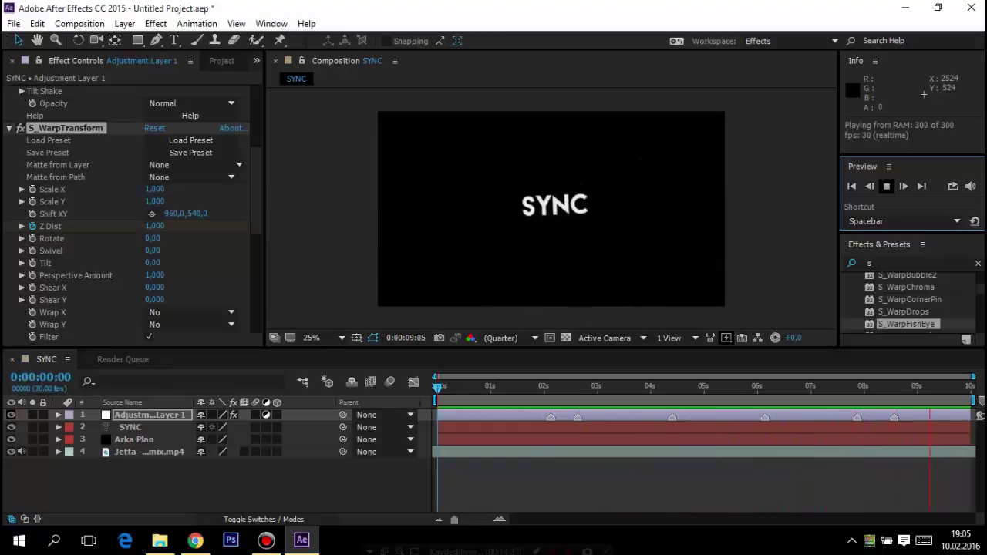
key("space")
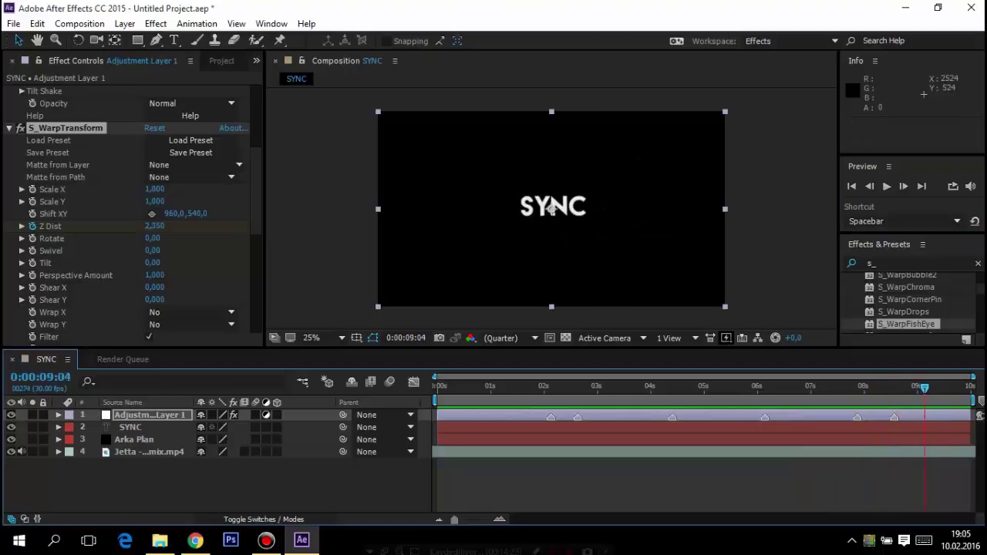
key("Page_Down")
key("Page_Down")
key("Page_Down")
key("Page_Up")
key("Page_Up")
key("Page_Up")
key("Page_Up")
key("Page_Up")
key("Page_Up")
key("Page_Up")
key("Page_Up")
key("Page_Up")
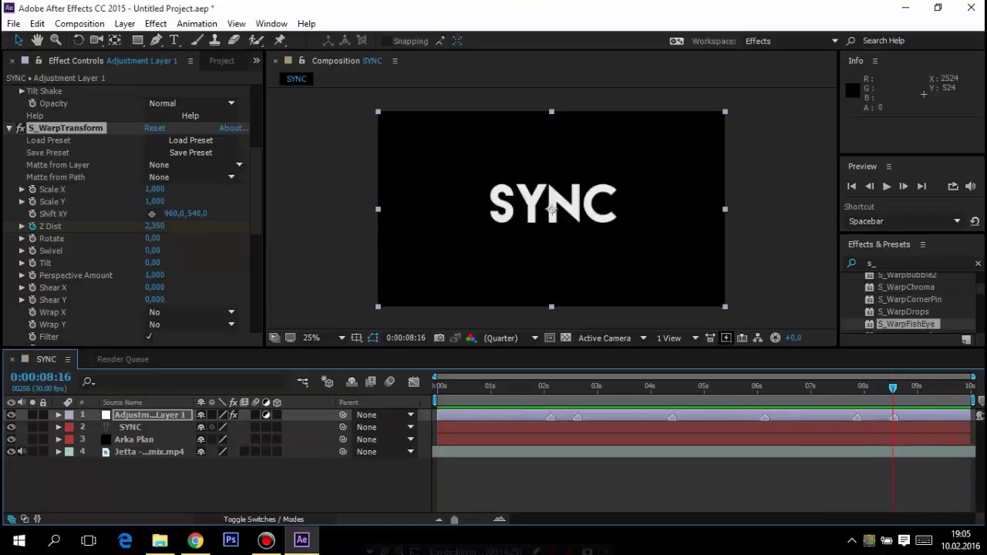
key("Page_Down")
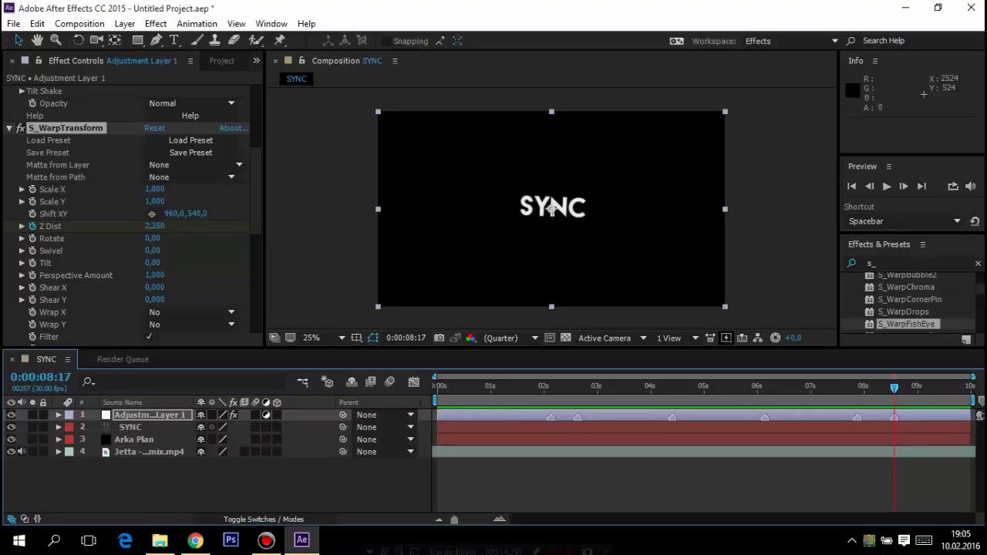
- Apply Sapphire S_Blur from Effects & Presets to Adjustment Layer 1
scroll(910, 302, "up", 1)
scroll(911, 302, "up", 1)
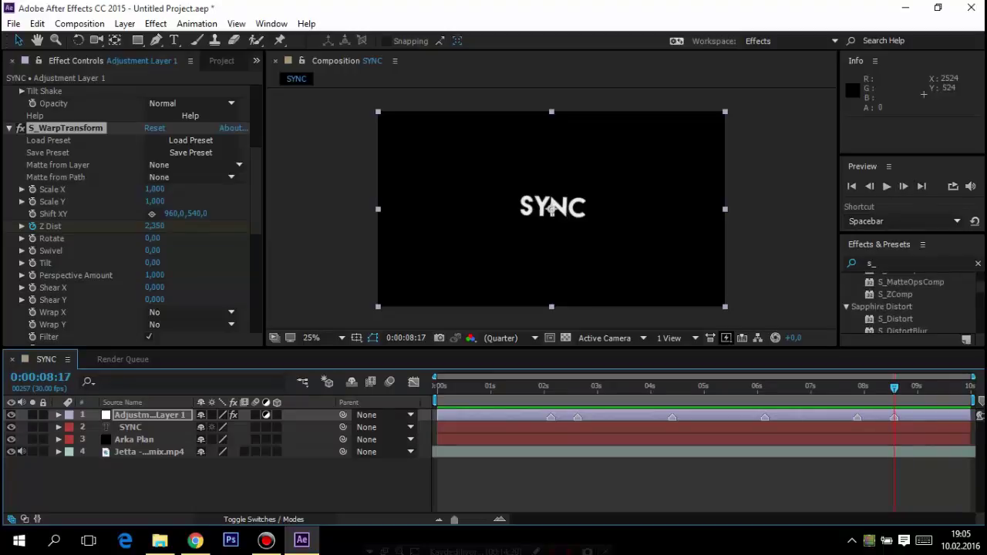
scroll(911, 302, "up", 2)
scroll(910, 302, "up", 2)
scroll(910, 303, "up", 2)
scroll(911, 303, "up", 2)
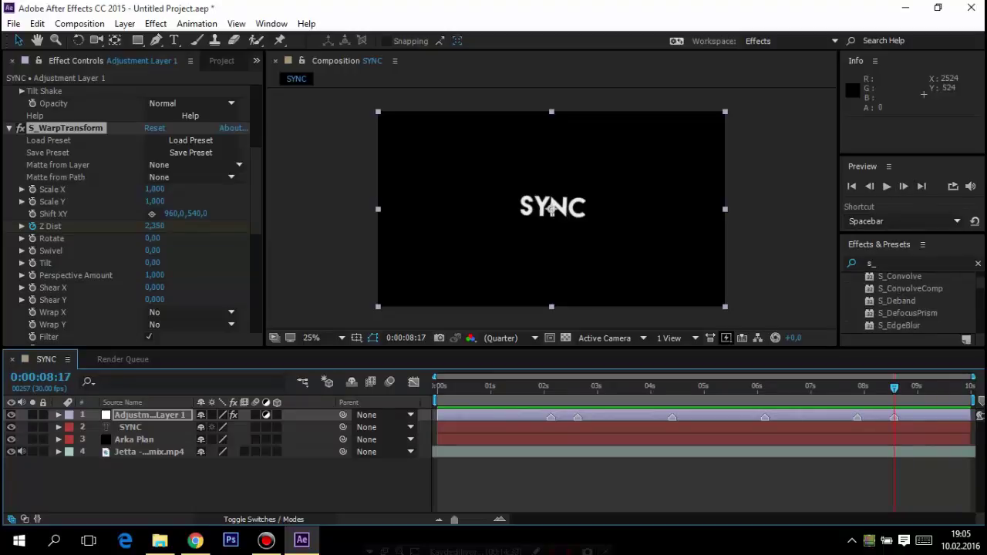
scroll(910, 303, "up", 2)
scroll(911, 303, "up", 3)
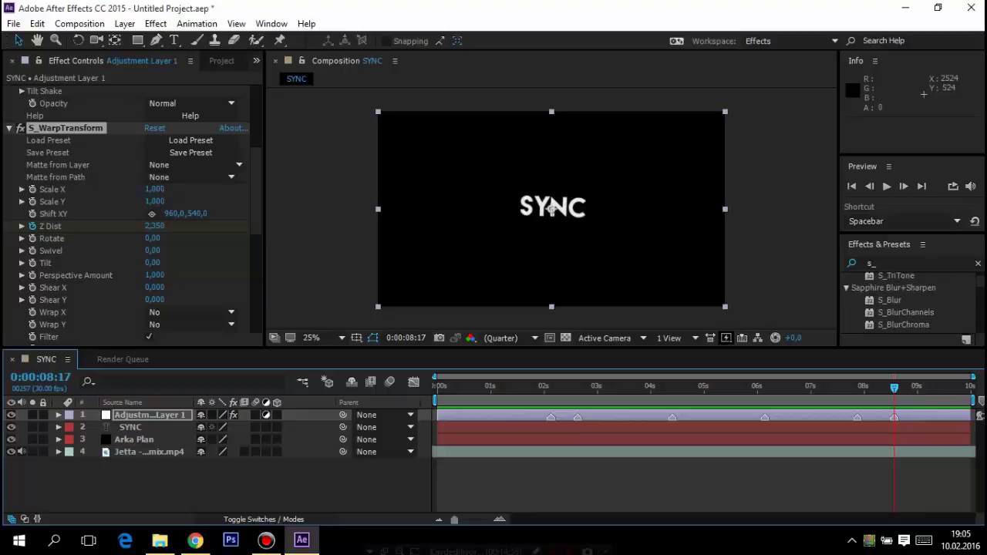
left_click_drag(889, 301, 149, 415)
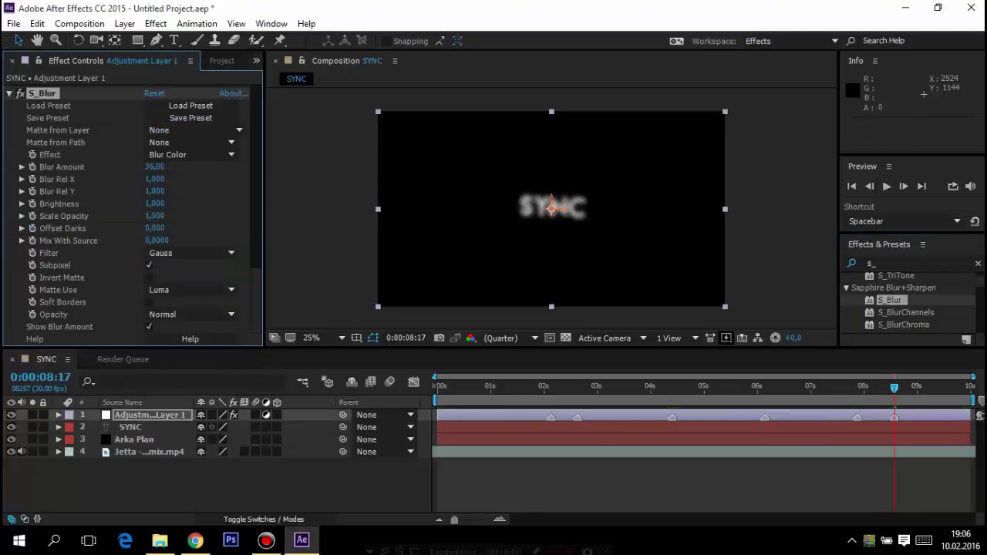
- Key S_Blur Amount at 0 on 8:16 and 30 on 8:17
left_click(870, 186)
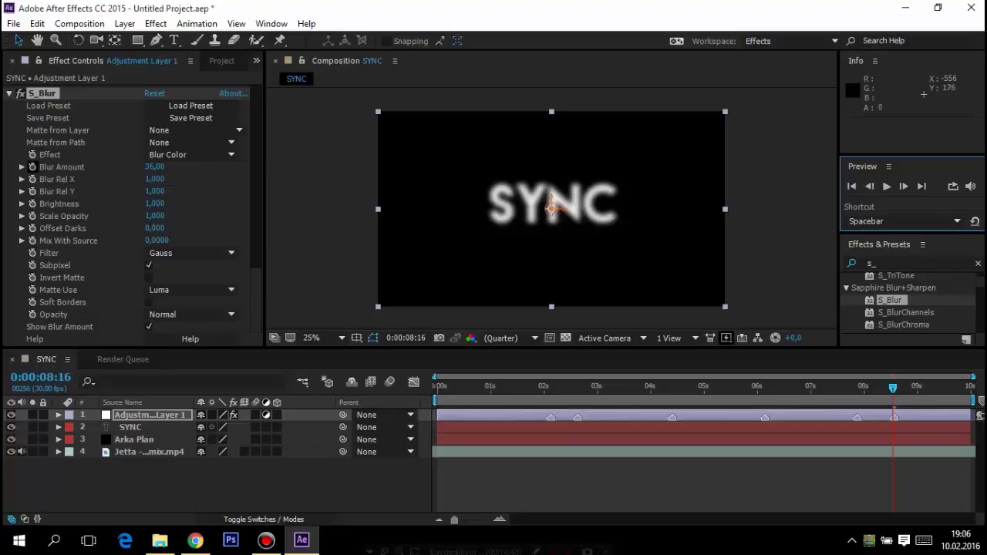
left_click(62, 166)
left_click(154, 166)
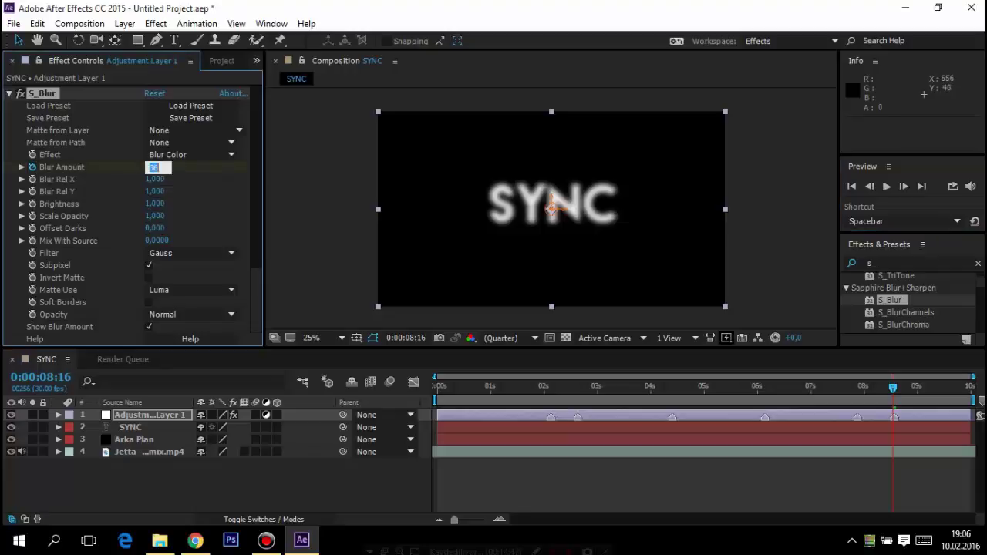
type("0")
key("Return")
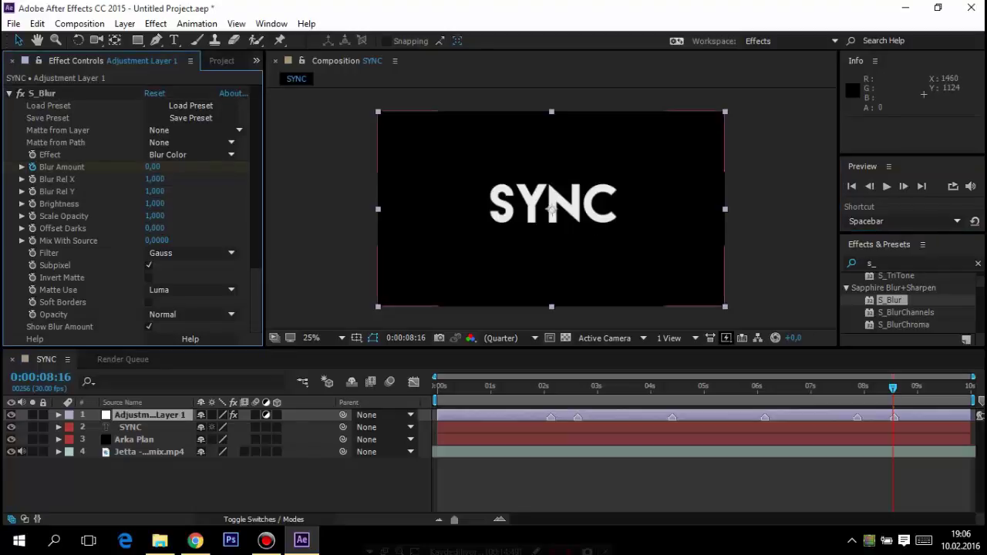
left_click(905, 186)
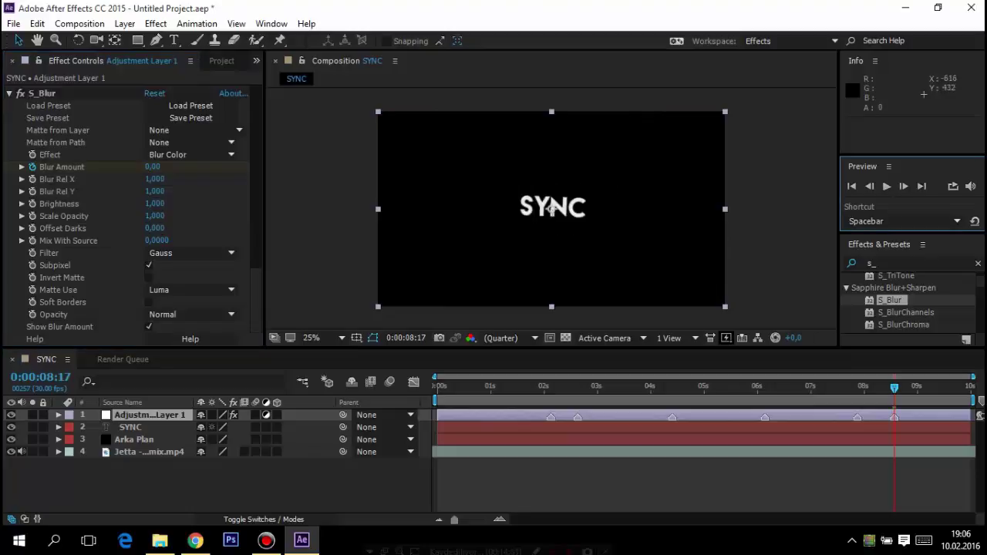
left_click(153, 167)
type("1")
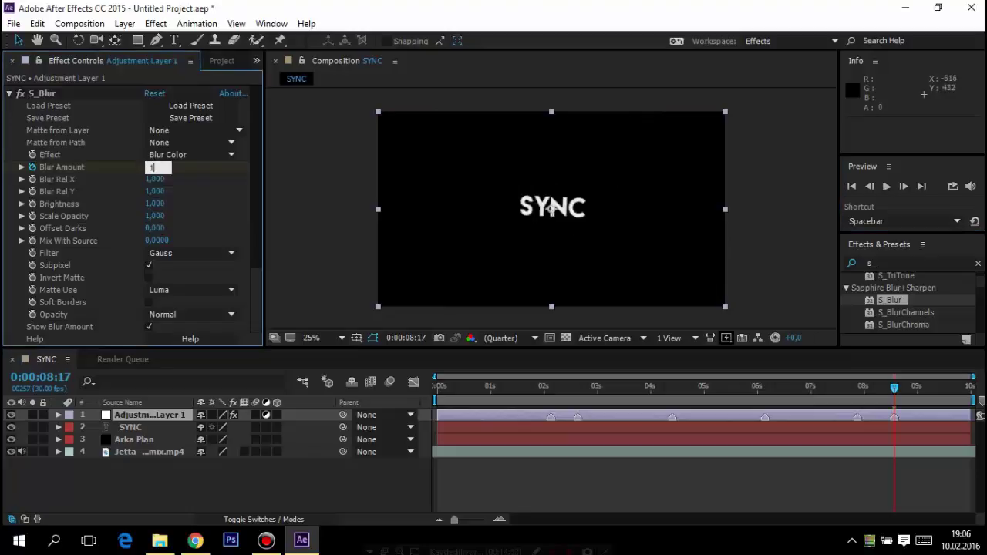
key("Return")
type("30")
key("Return")
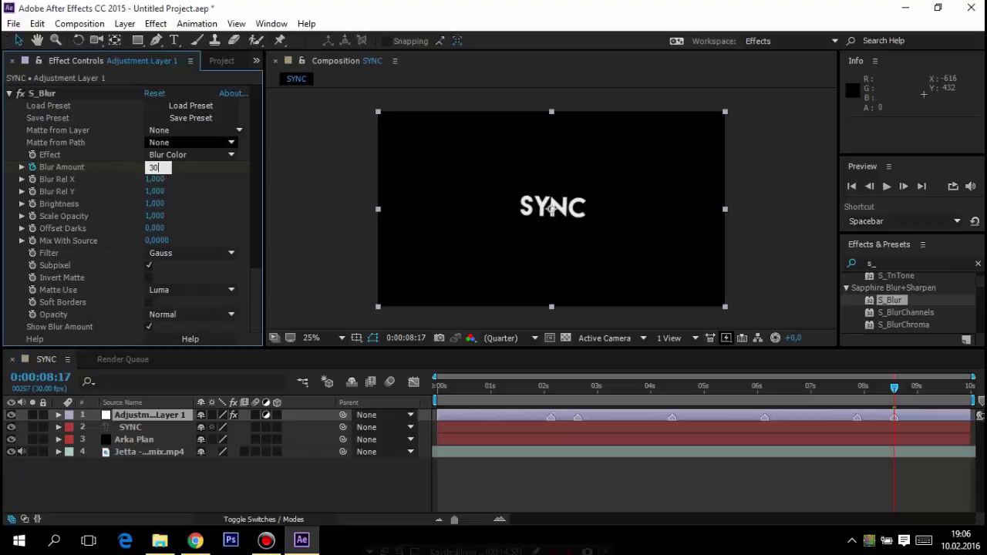
key("Return")
- Key Blur Amount 50 at 8:18 and 90 at 8:19, then play from the start
left_click(904, 186)
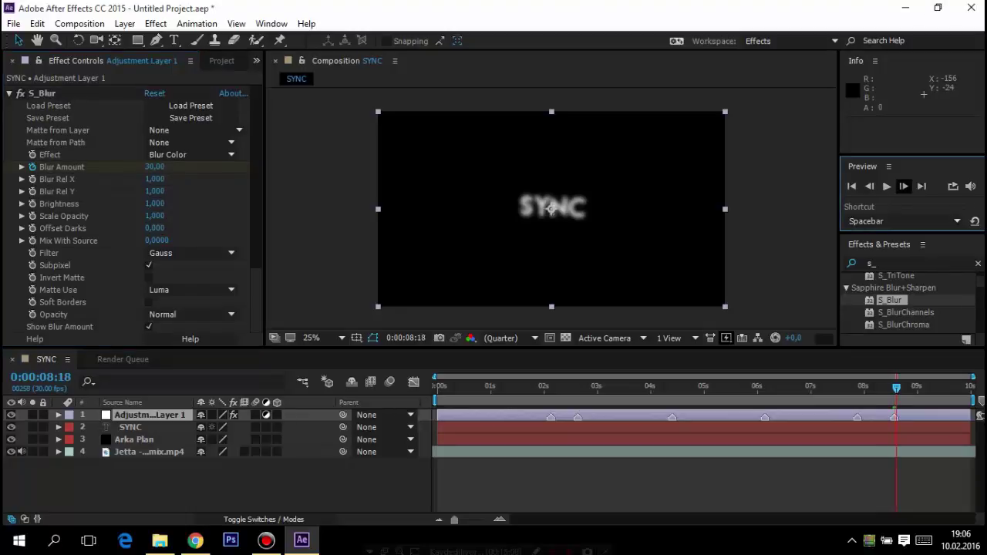
left_click(154, 167)
type("50")
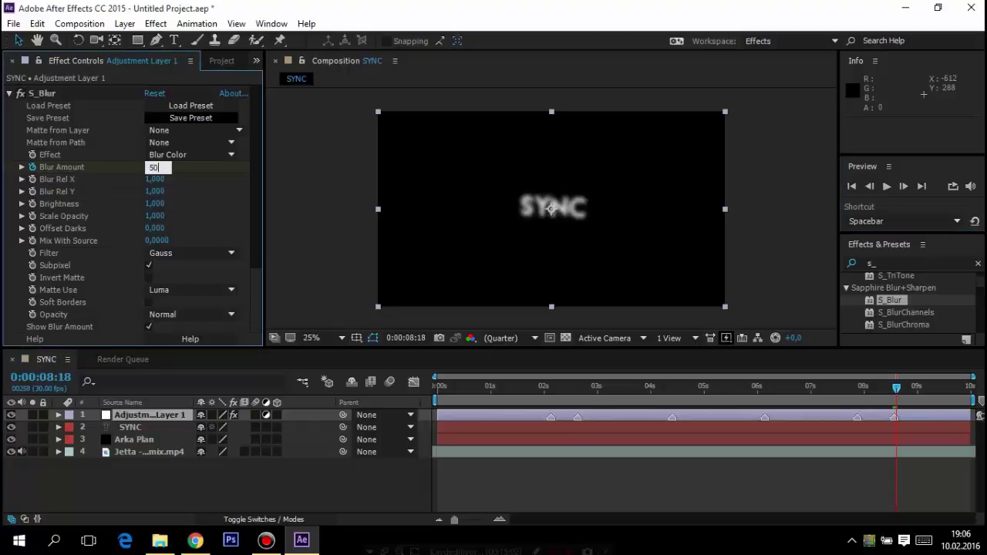
key("Return")
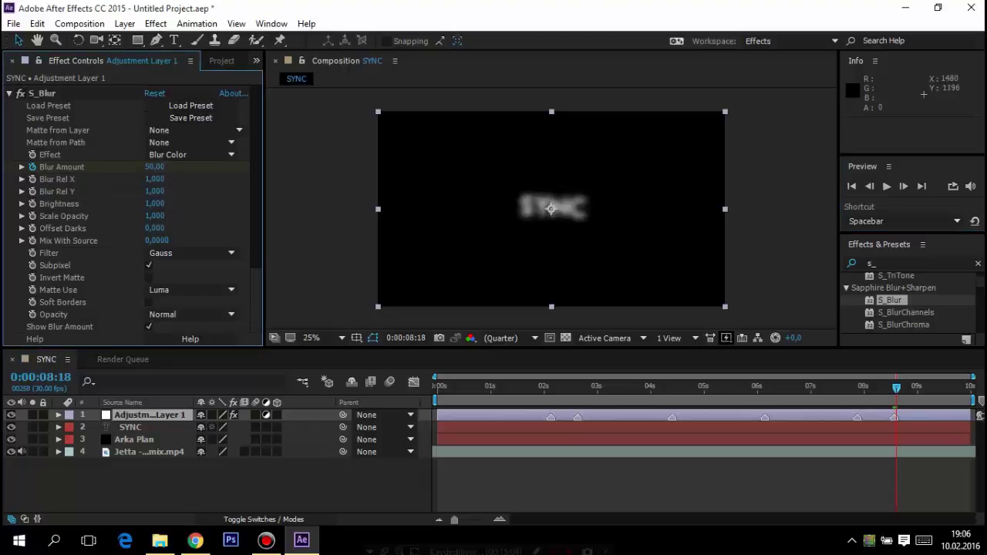
left_click(904, 185)
left_click(154, 167)
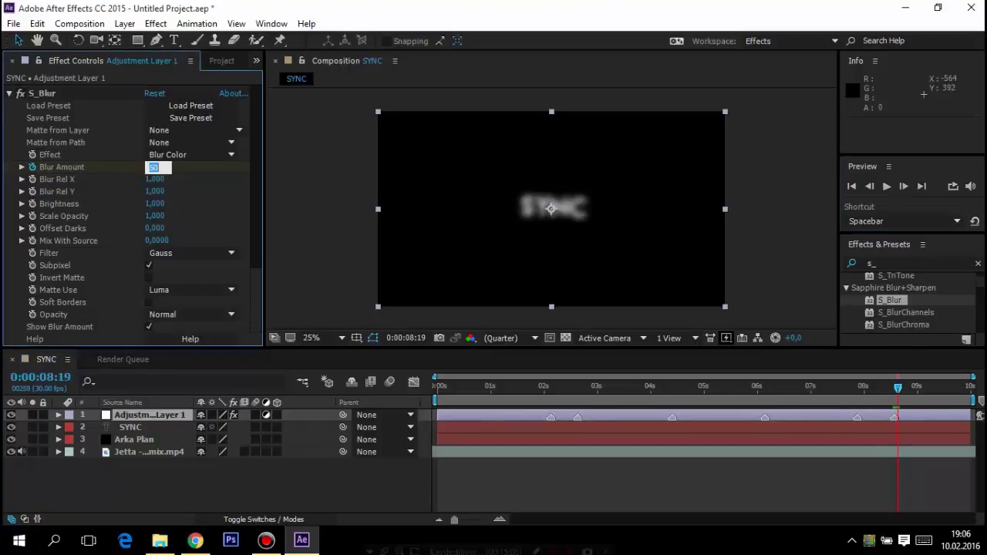
type("90")
key("Return")
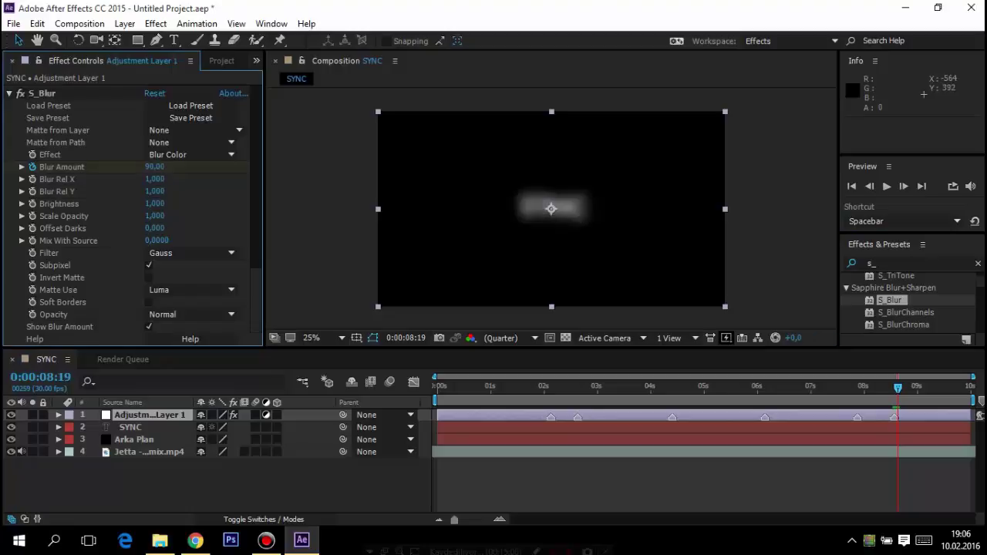
key("Home")
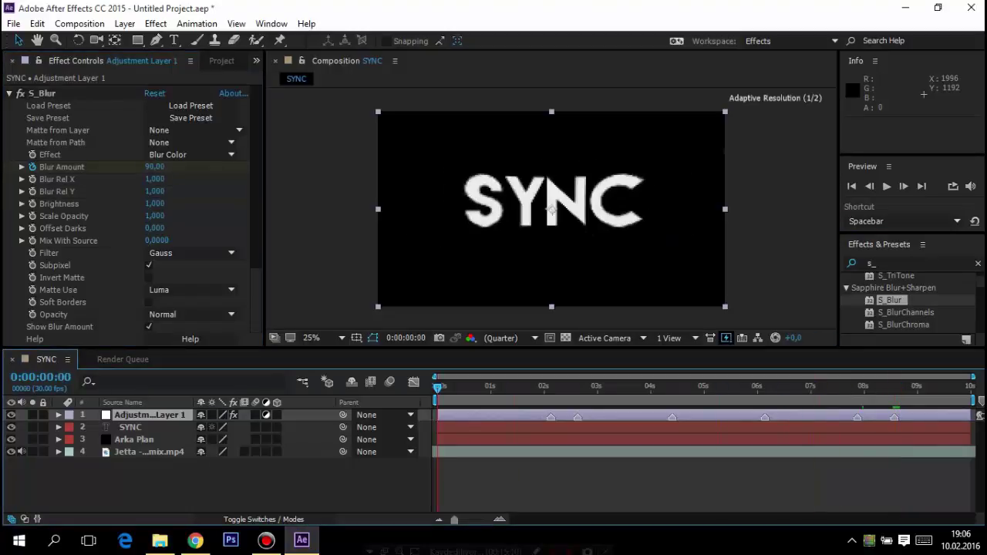
left_click(887, 185)
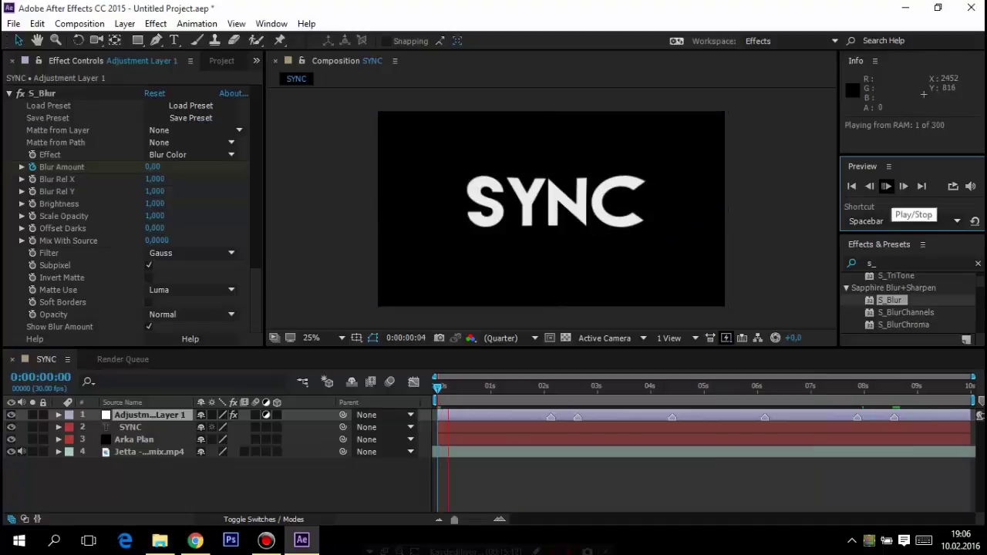
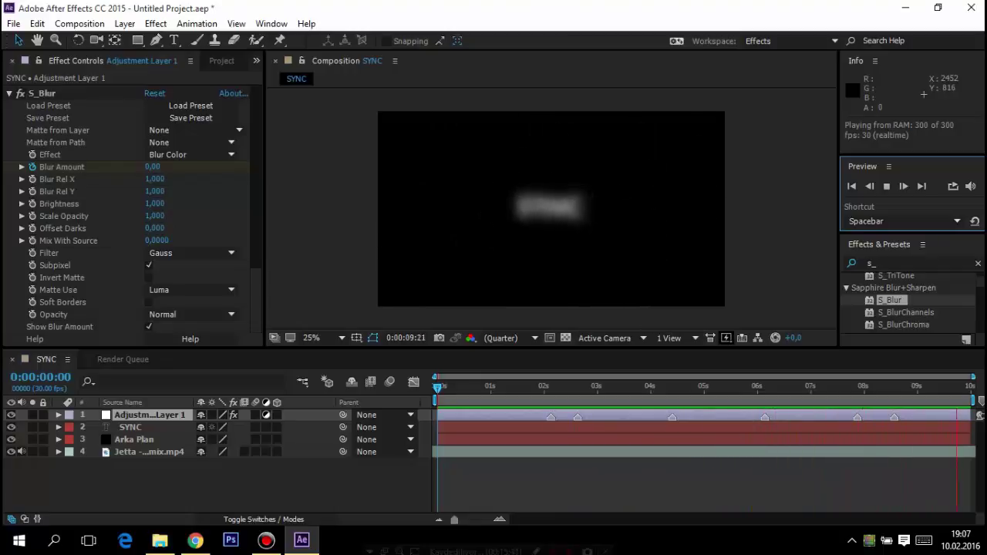
- Stop the preview and step through the frames to 0:00:07:27
key("space")
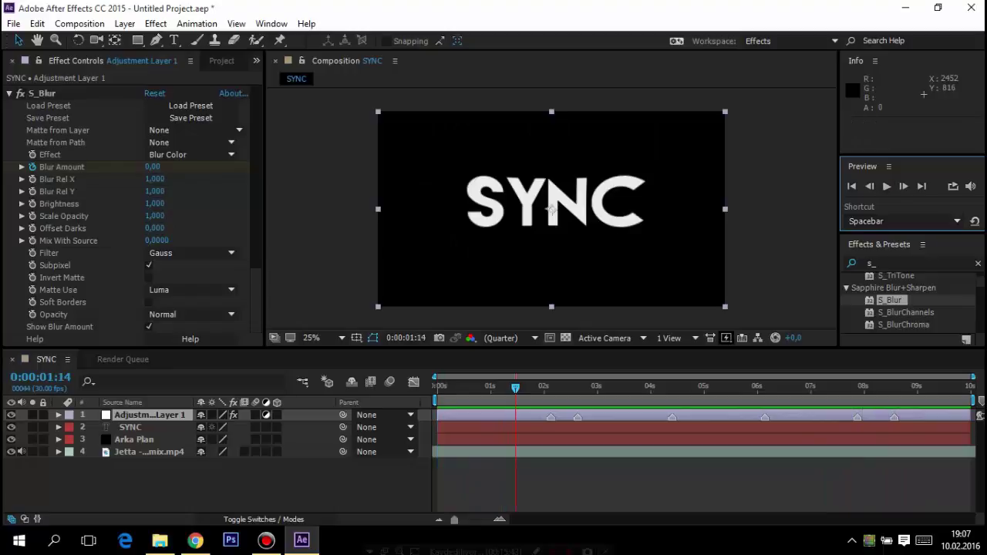
key("Page_Up")
key("Page_Up")
key("shift+Page_Down")
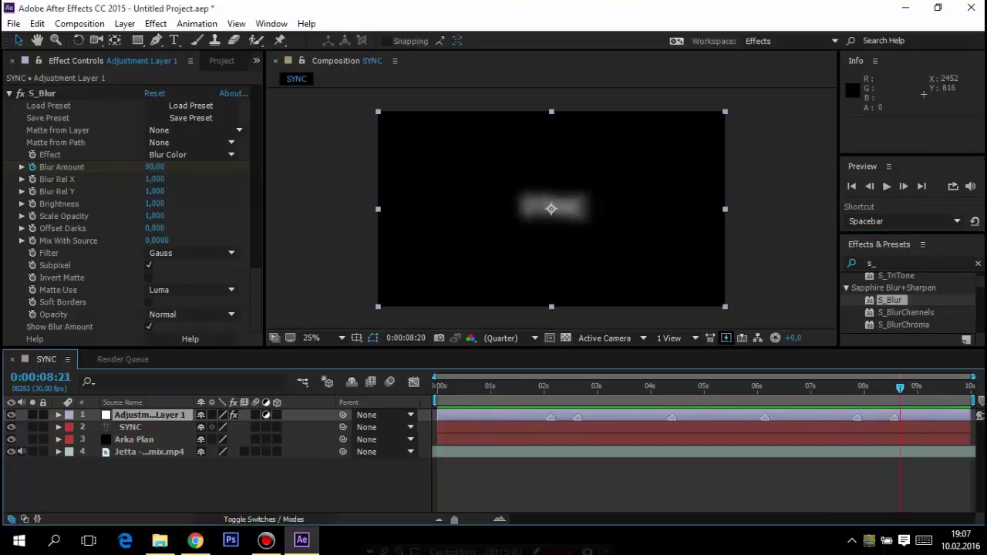
key("shift+Page_Up")
key("Page_Up")
key("Page_Up")
key("Page_Up")
key("Page_Up")
key("Page_Up")
key("Page_Up")
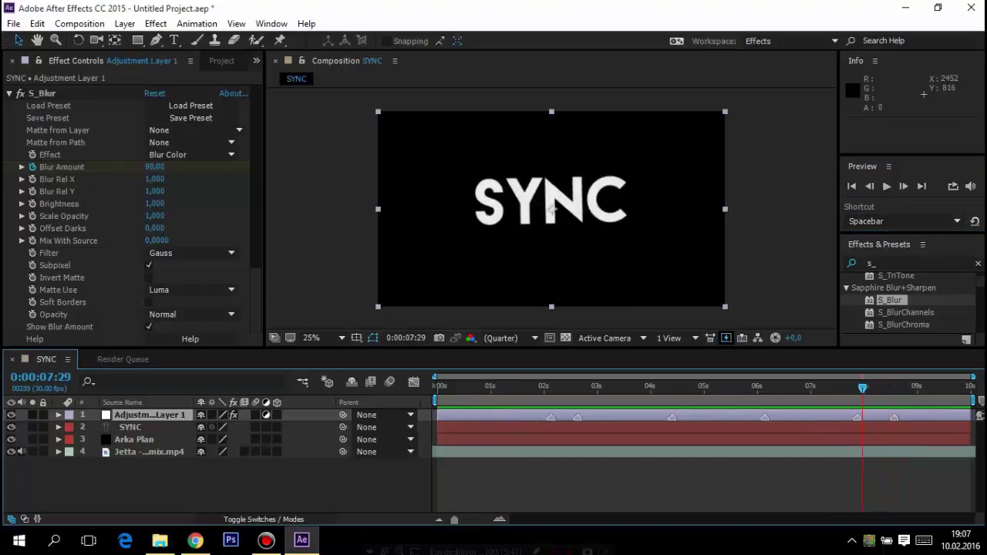
key("Page_Up")
key("Page_Up")
key("Page_Up")
key("Page_Up")
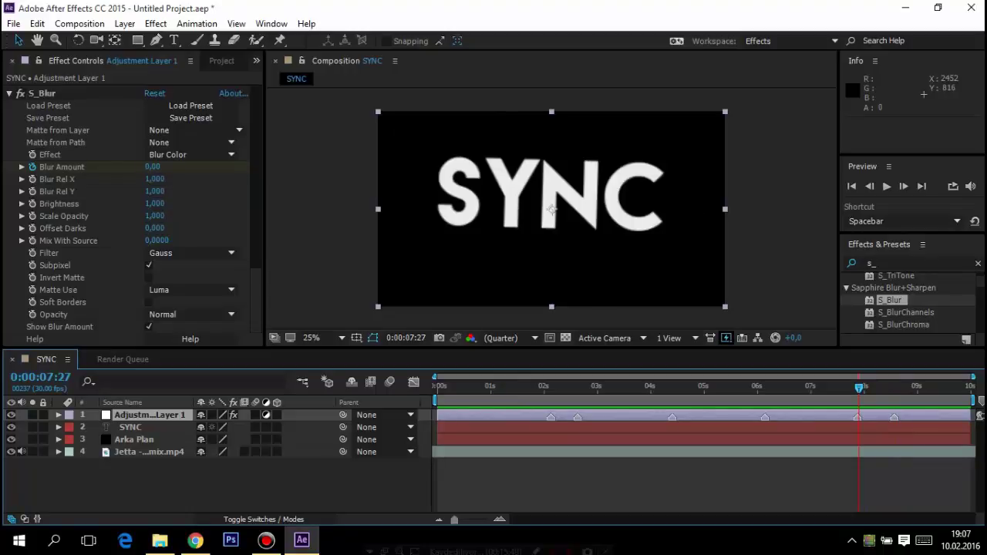
key("Page_Up")
key("Page_Down")
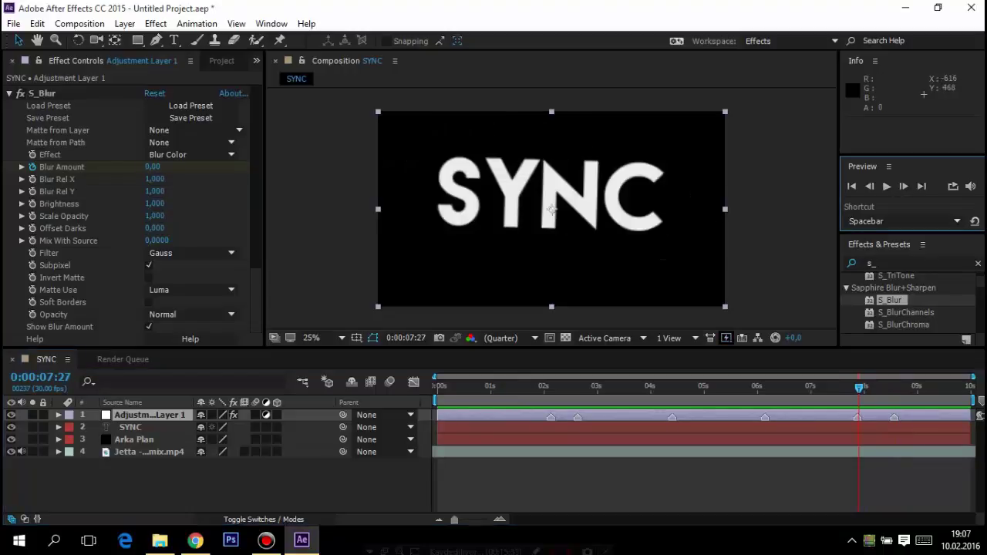
- Set the S_Blur Blur Amount to 10 at 0:00:07:27
left_click(152, 167)
type("0,1")
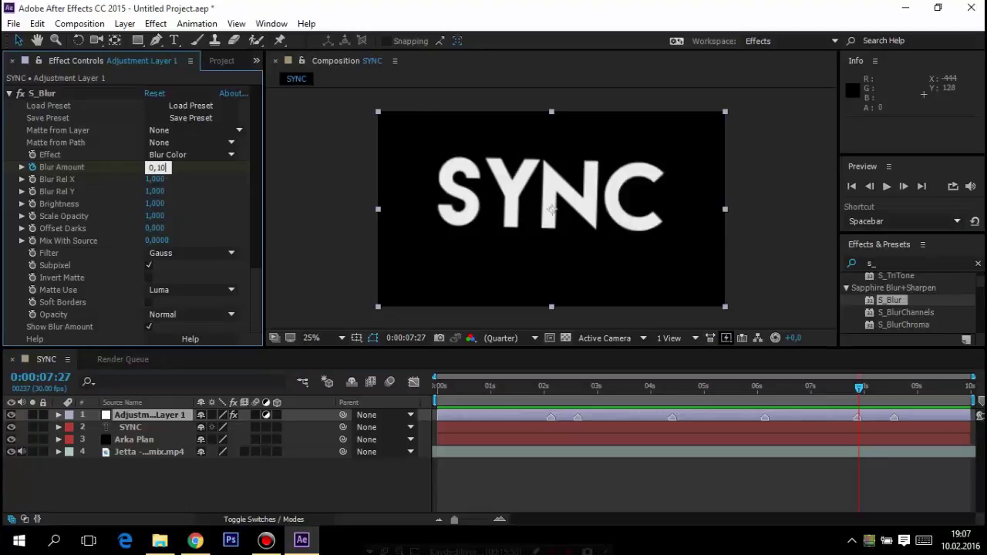
key("Return")
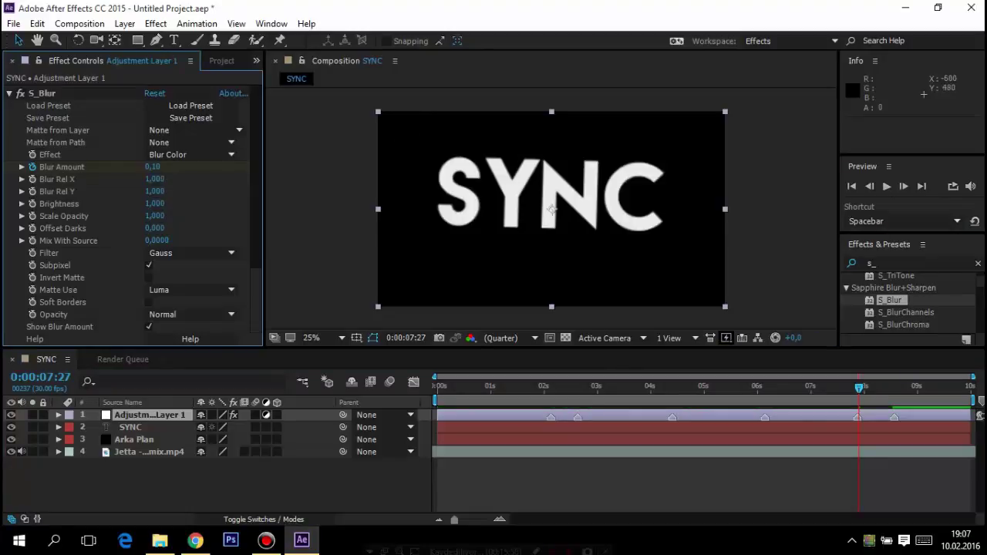
left_click(154, 167)
type("0,6")
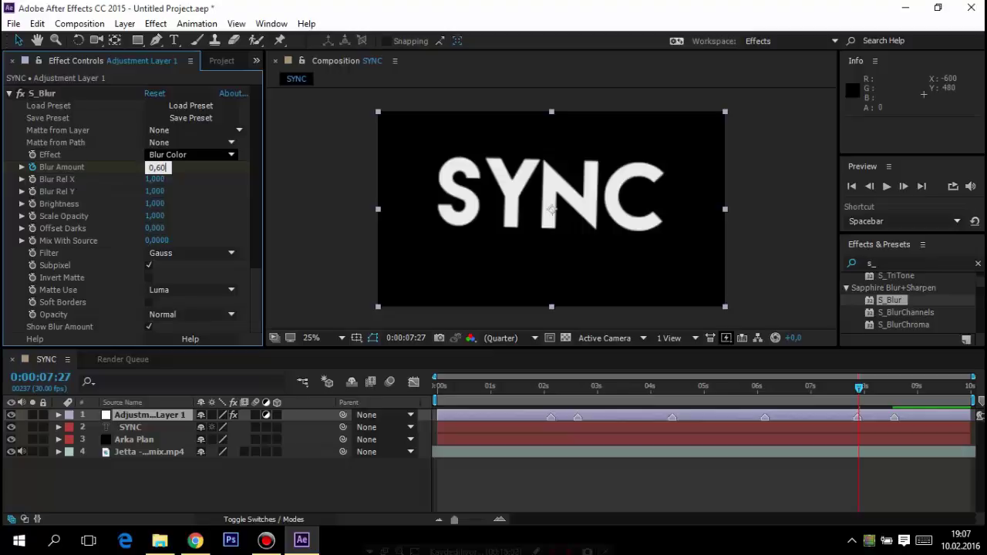
key("Return")
left_click(154, 166)
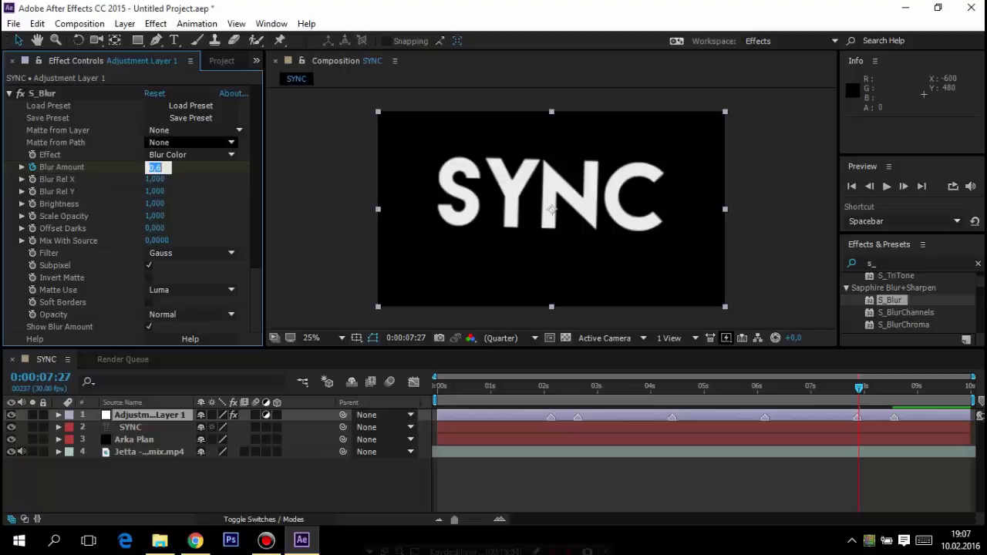
type("10")
key("Return")
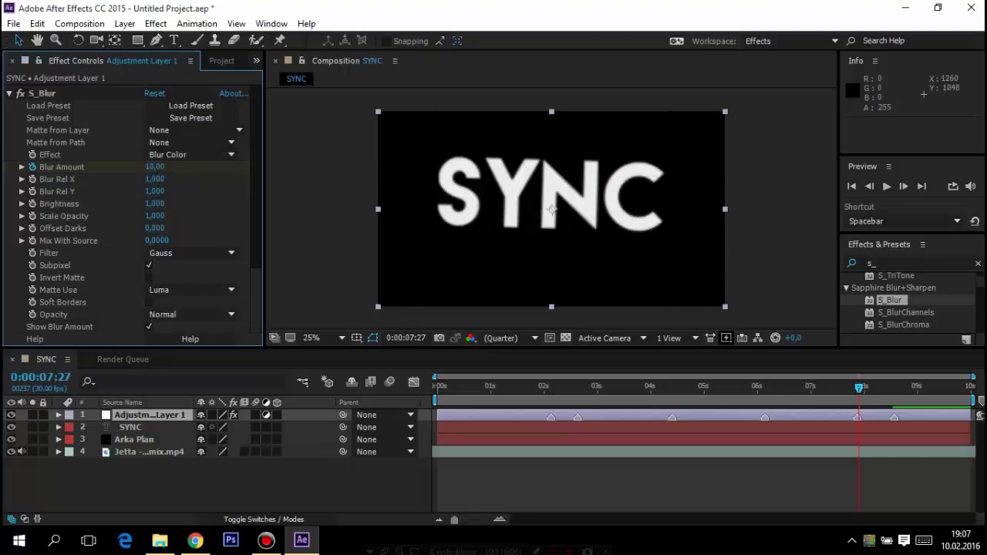
- Preview the blur transition, then key Blur Amount to 20 at 0:00:08:16
key("space")
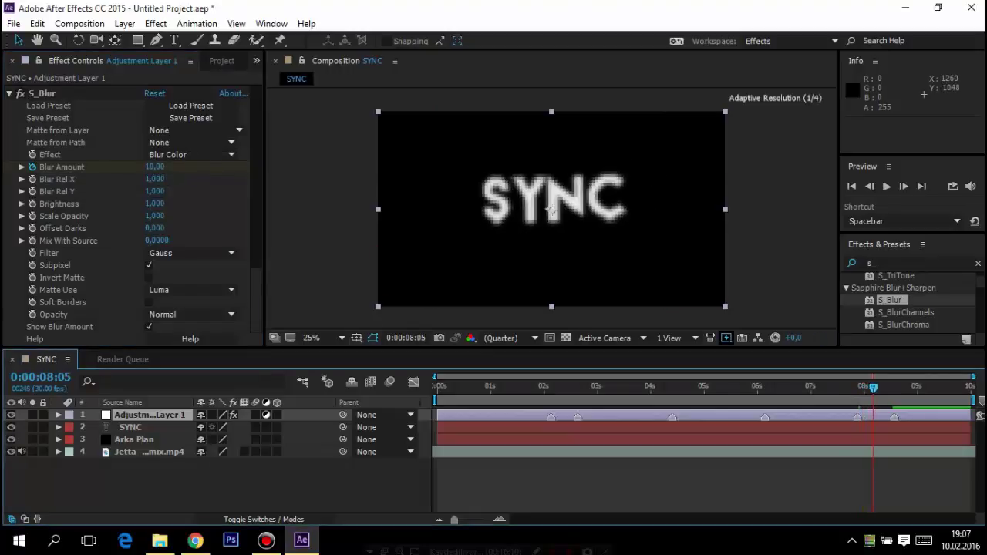
key("Page_Up")
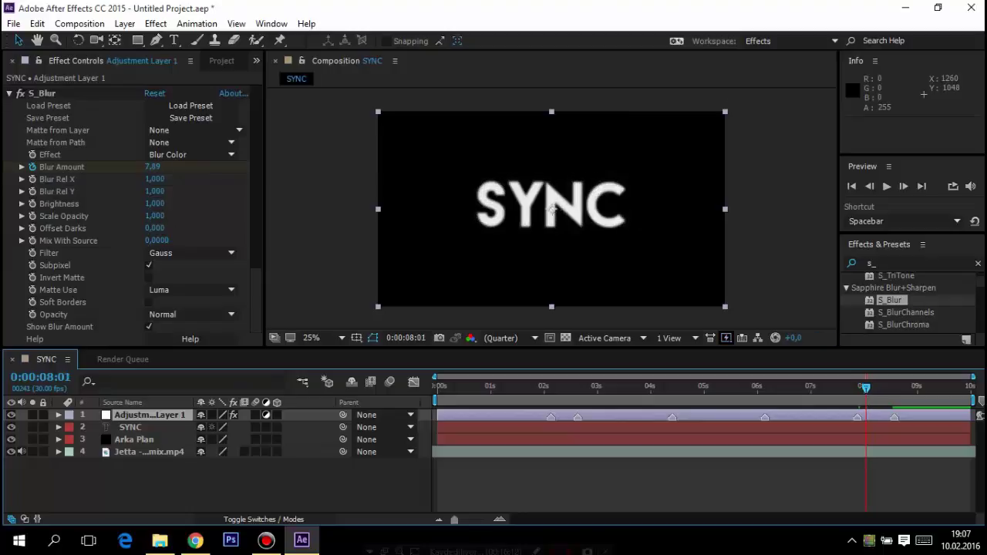
key("space")
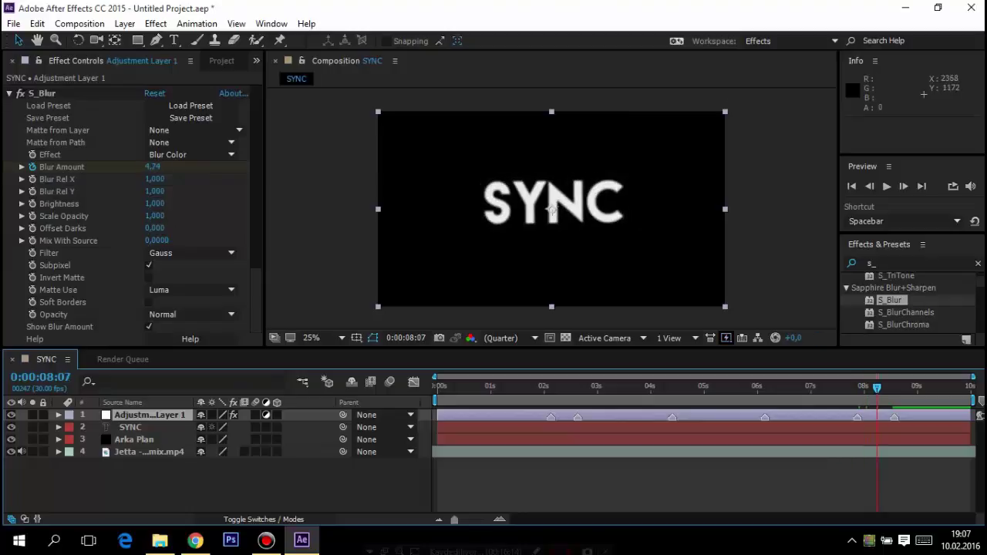
key("space")
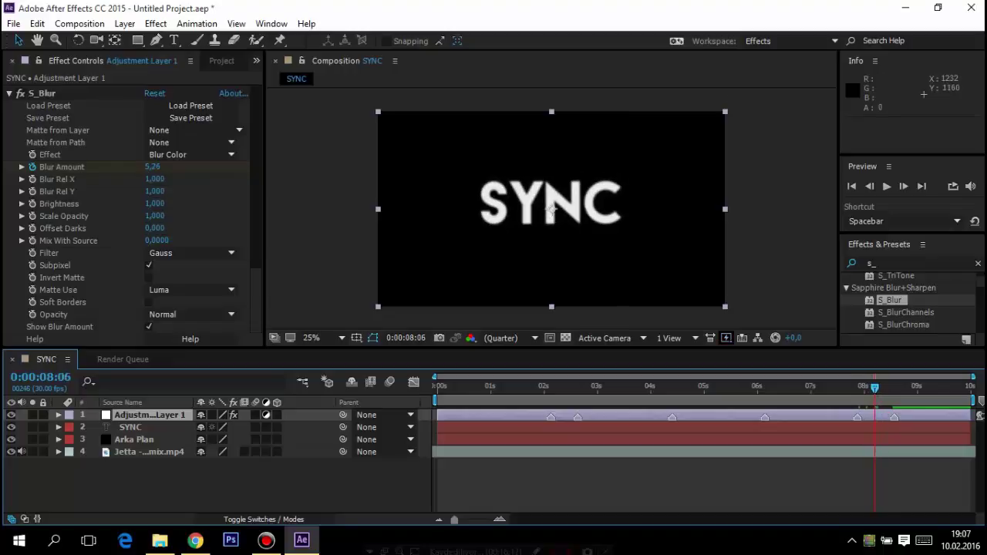
key("space")
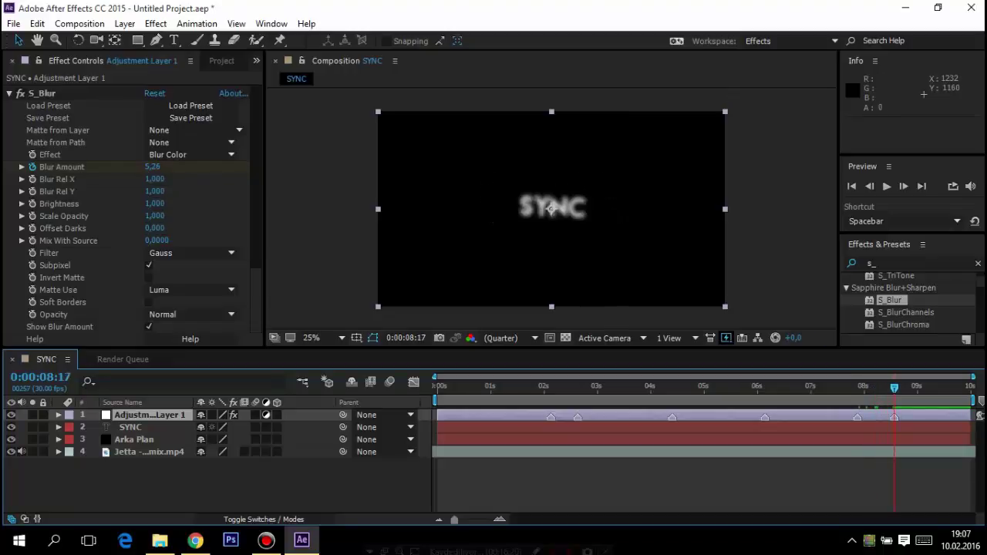
left_click(869, 186)
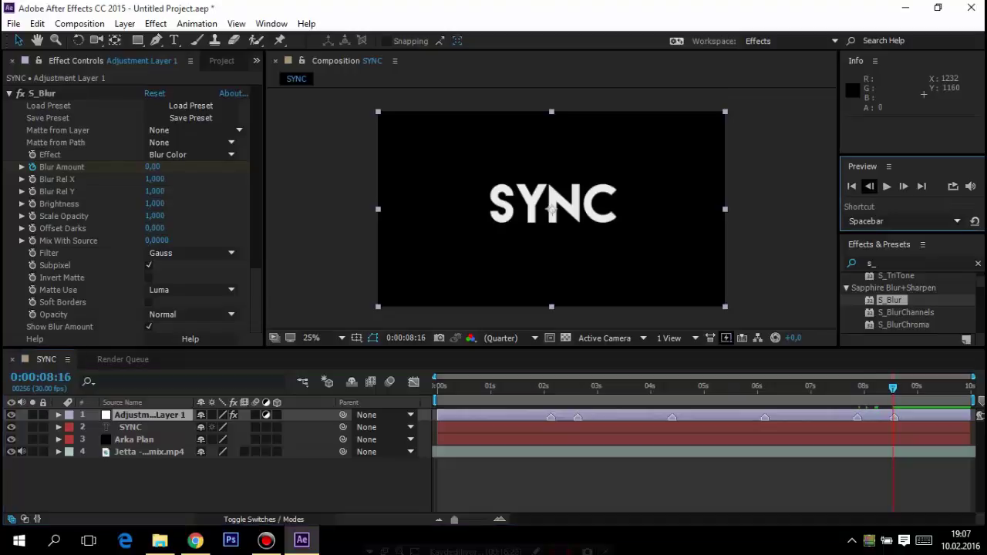
left_click(152, 166)
type("20")
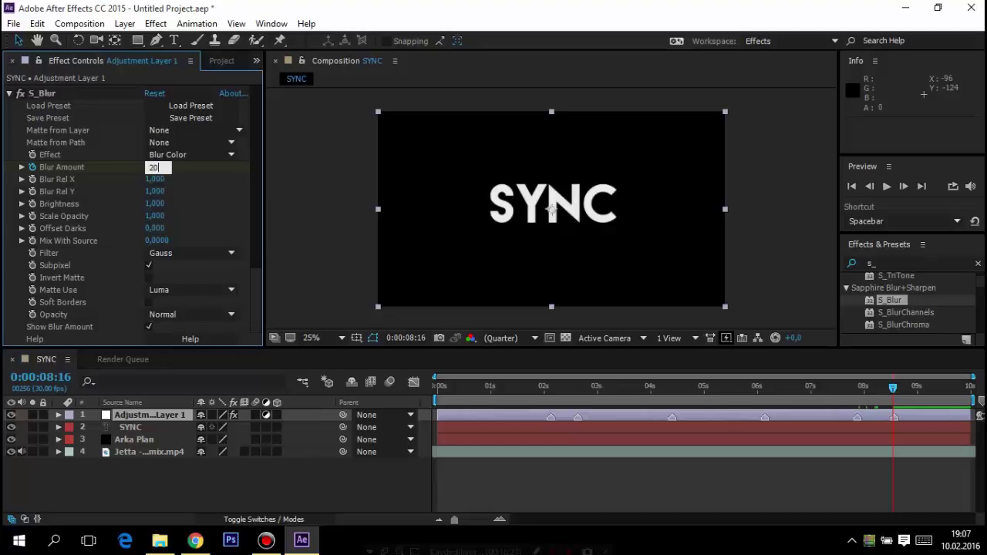
left_click(550, 207)
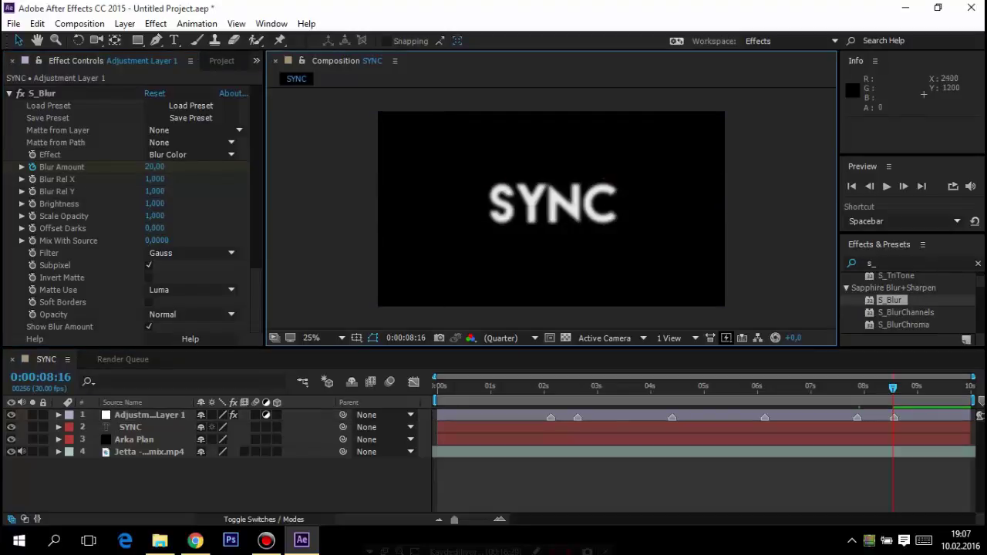
key("Page_Up")
key("Page_Up")
key("Page_Up")
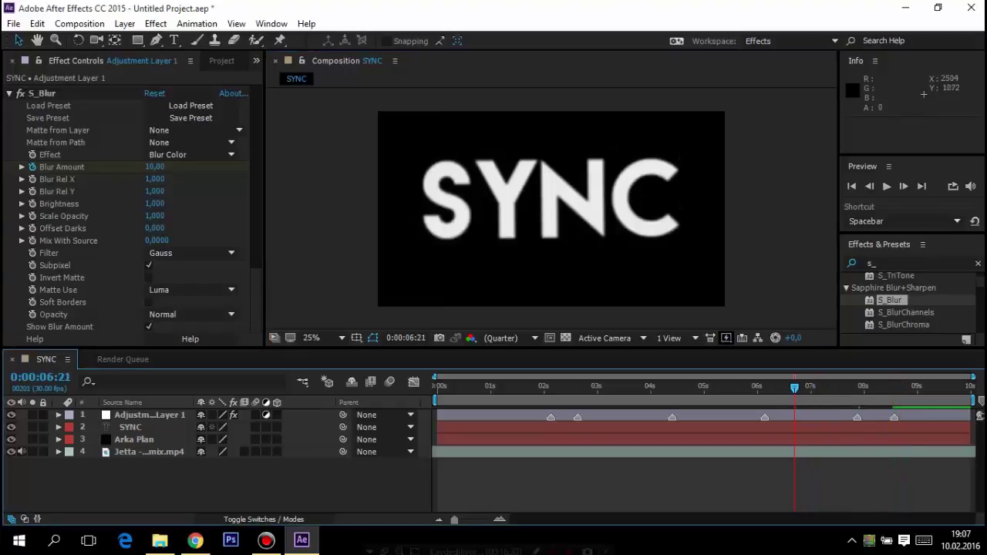
left_click(887, 186)
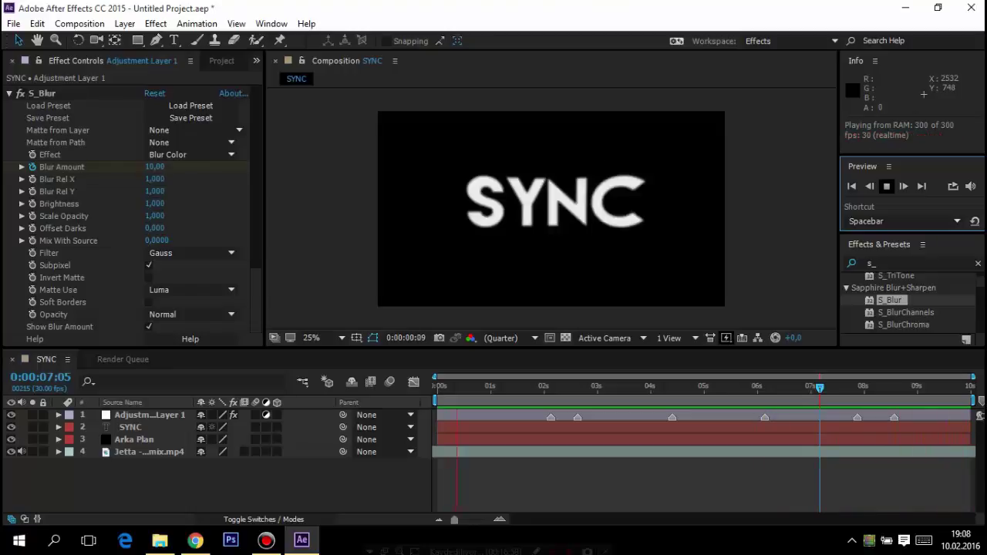
left_click(886, 186)
left_click(887, 185)
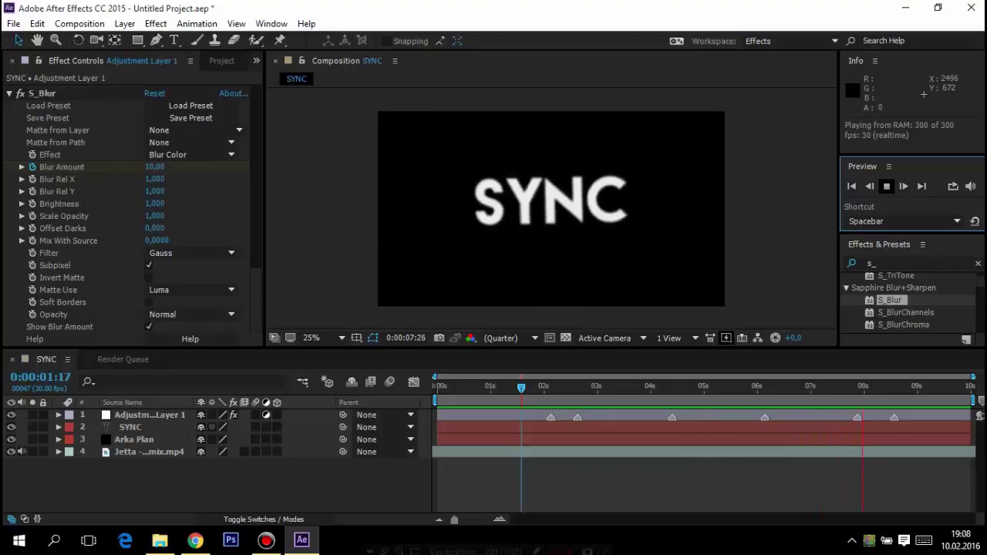
- Key Blur Amount to 40 and then 60 on the frames just after 0:00:08:17
key("space")
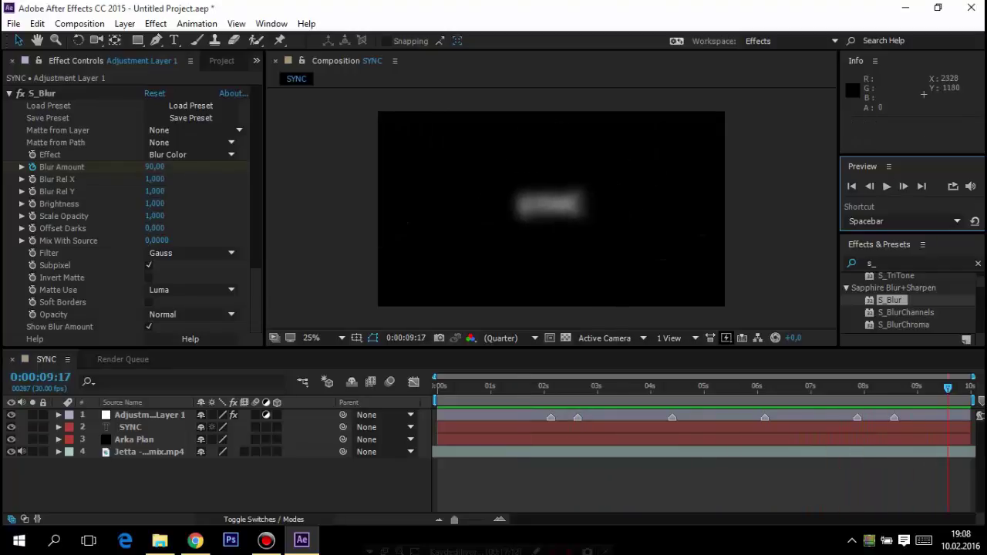
key("j")
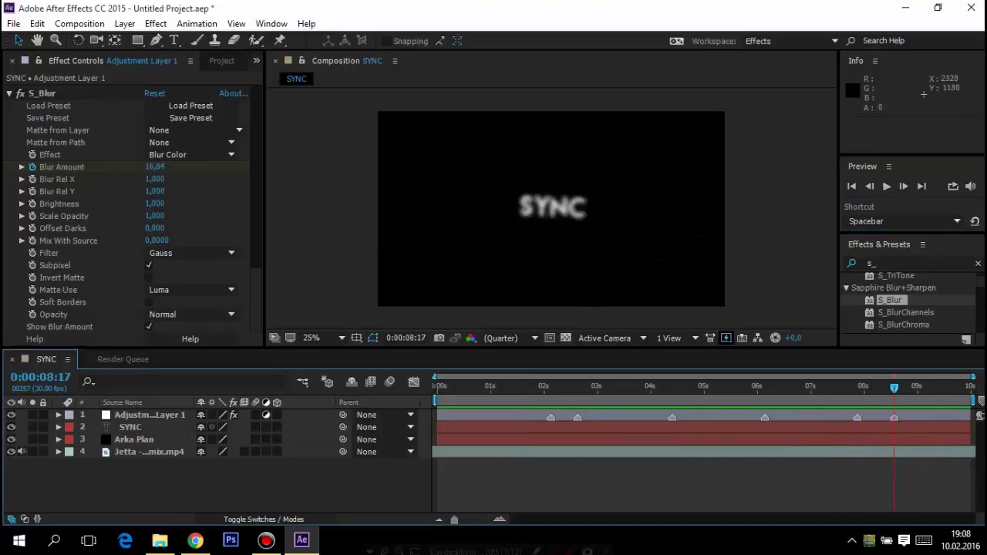
key("Page_Down")
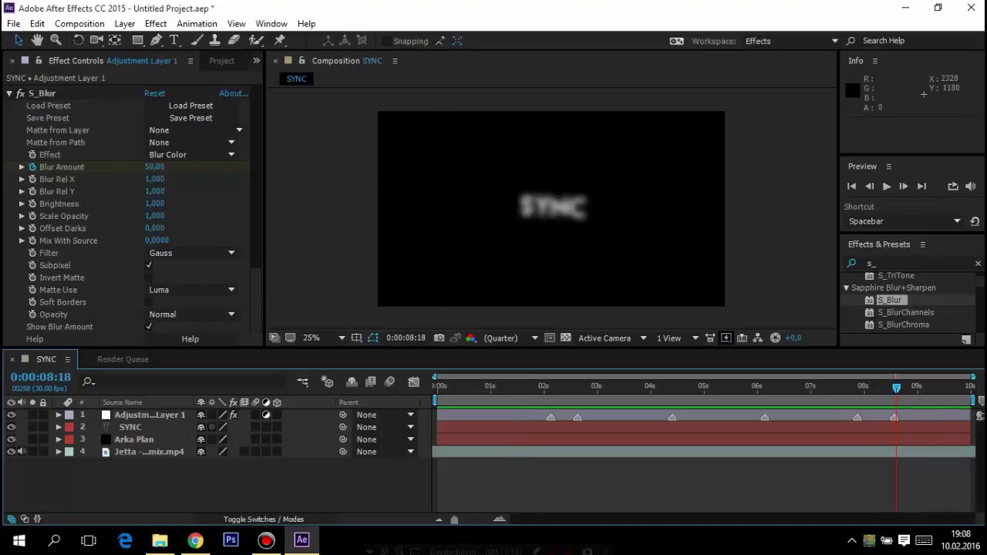
left_click(154, 166)
type("40")
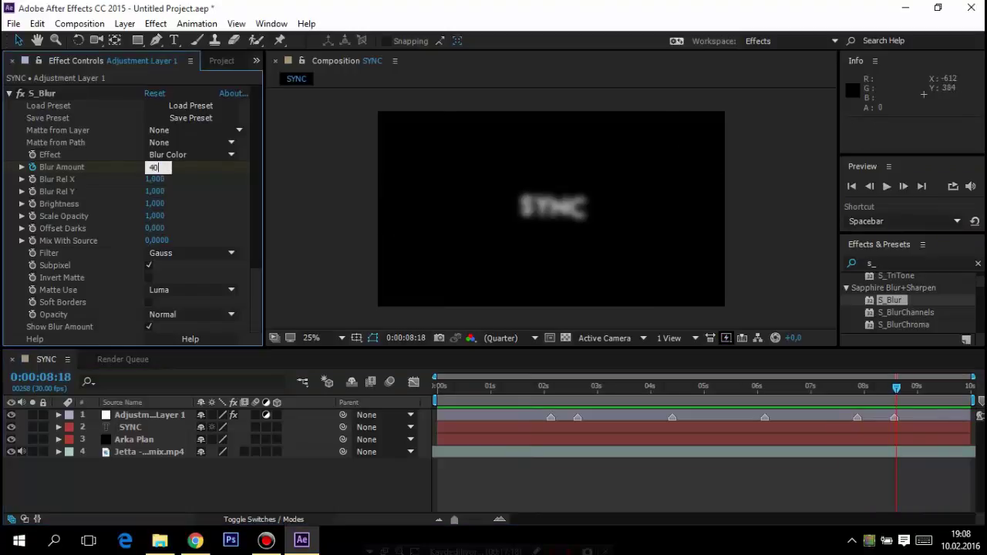
key("Return")
left_click(904, 186)
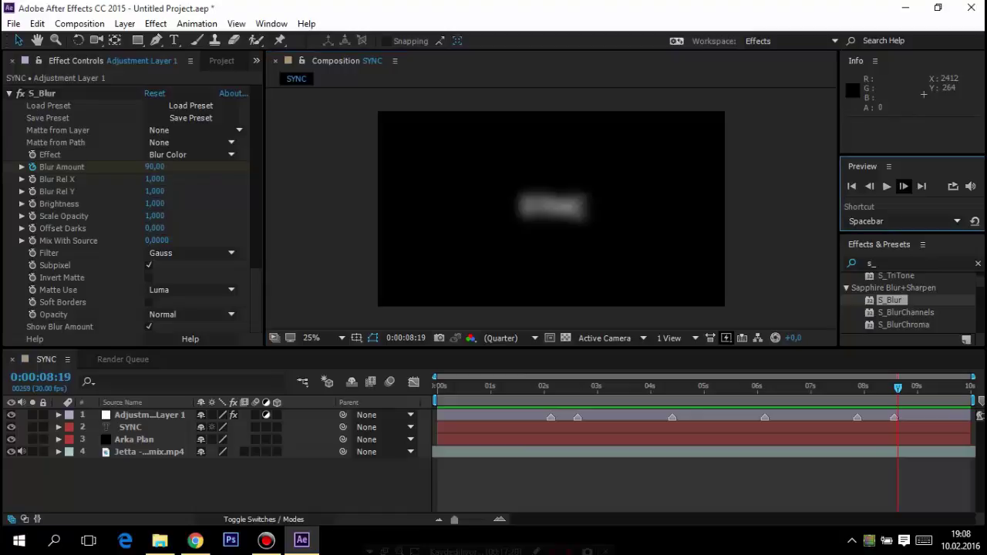
left_click(155, 167)
type("60")
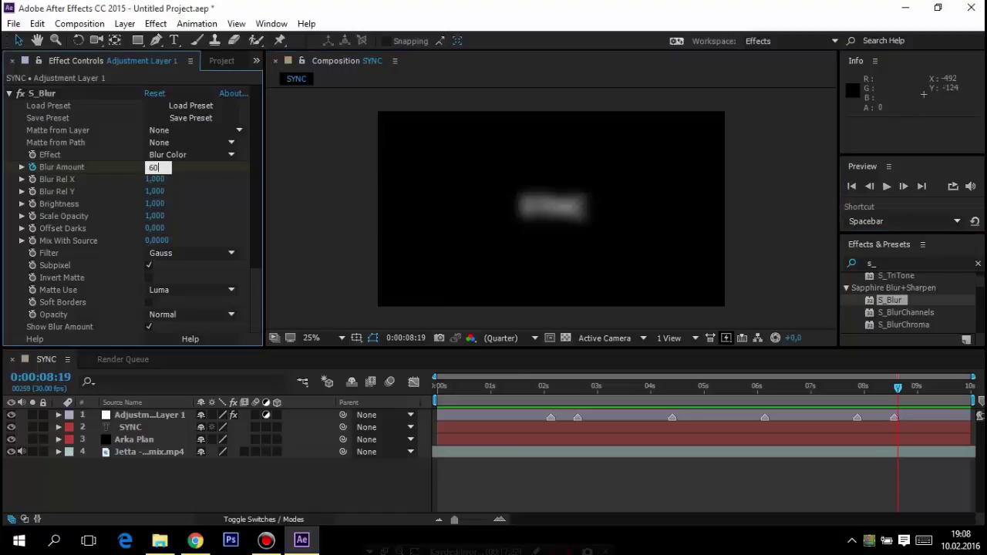
key("Return")
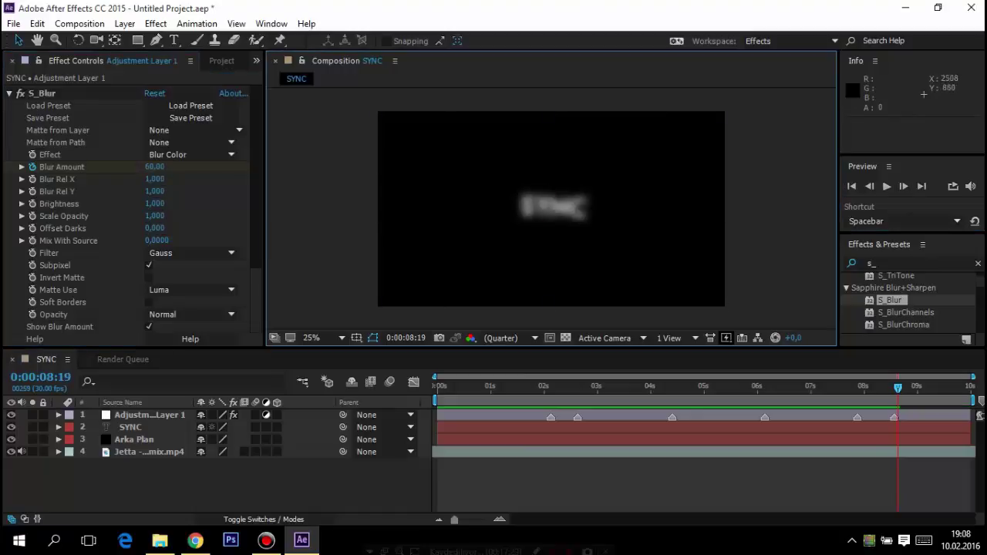
- Step forward a few frames and preview the blurred SYNC animation
left_click(903, 186)
left_click(903, 186)
left_click(904, 186)
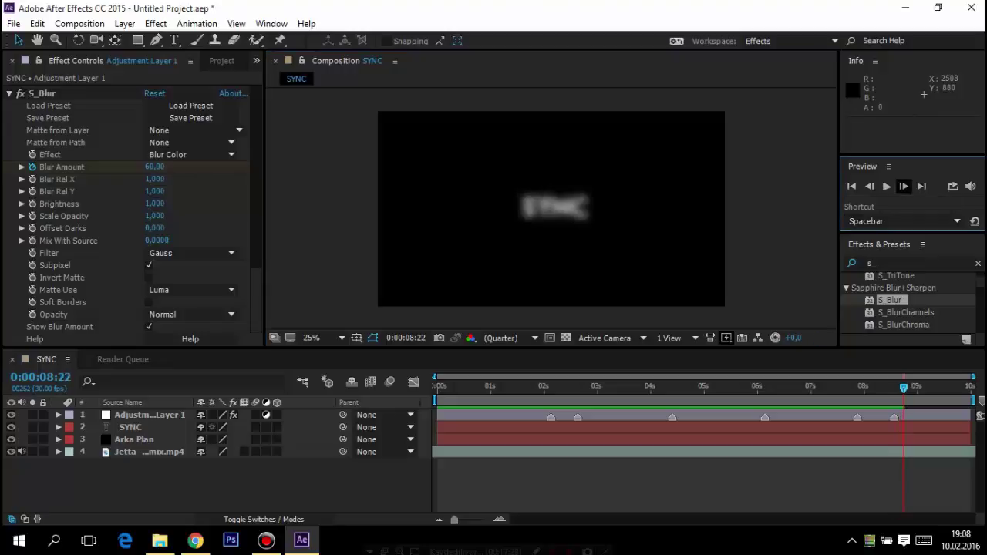
left_click(903, 186)
left_click(903, 186)
left_click(887, 186)
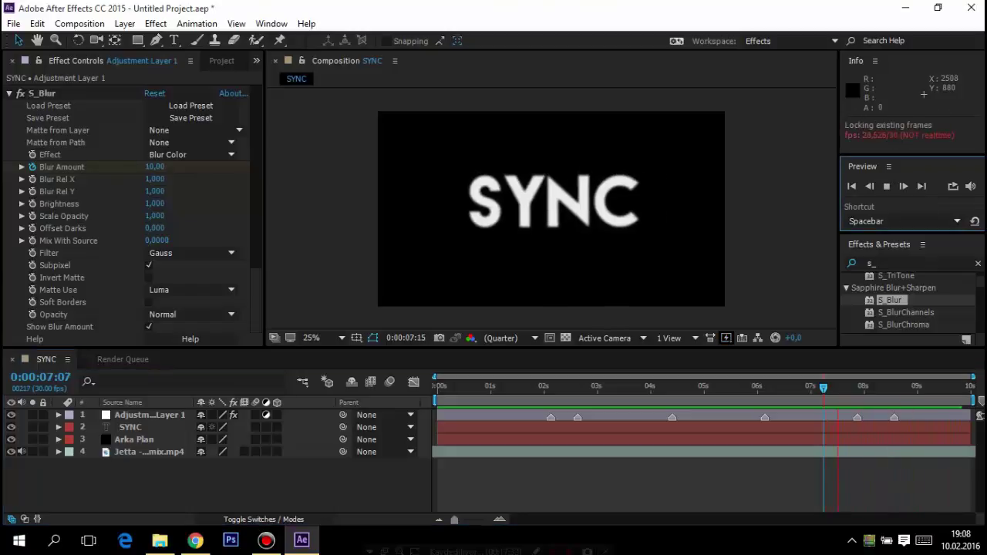
left_click(887, 186)
key("space")
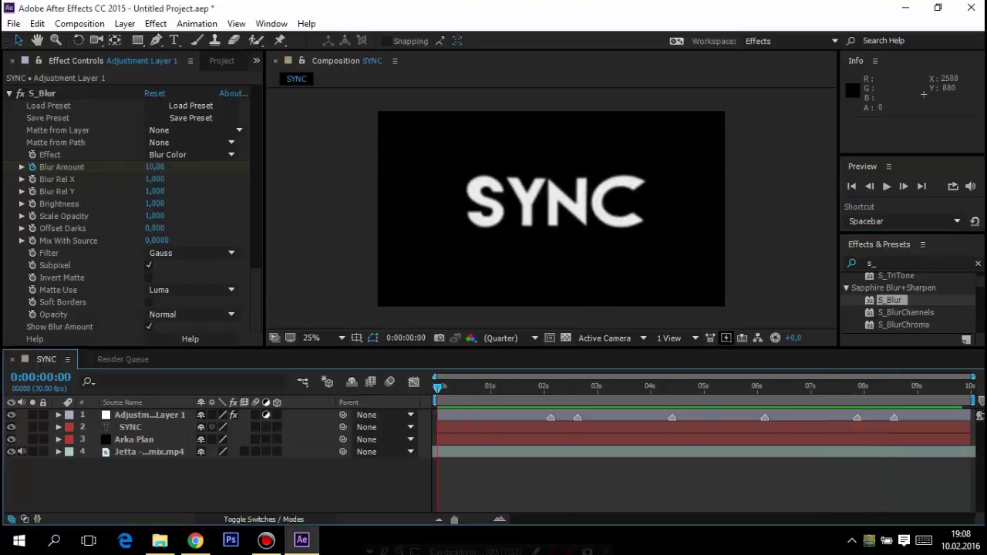
key("space")
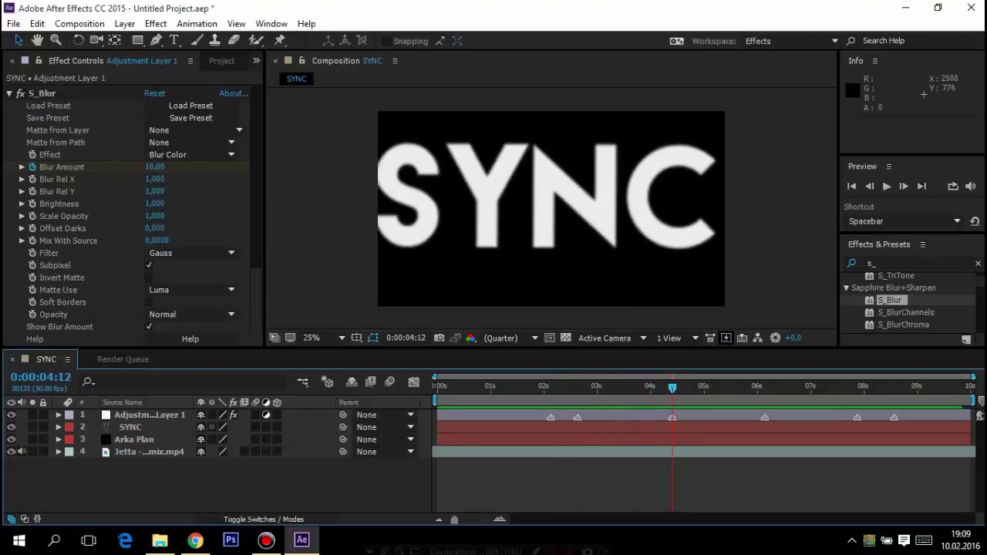
- Scroll Effect Controls up and select the adjustment layer's S_WarpTransform effect
left_click(914, 263)
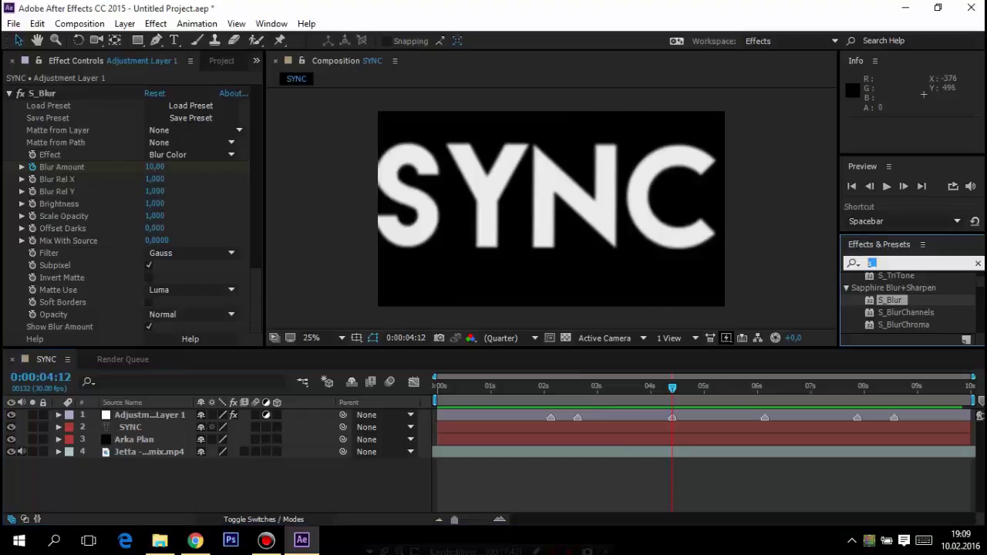
scroll(132, 216, "up", 2)
scroll(131, 216, "up", 2)
scroll(131, 216, "up", 2)
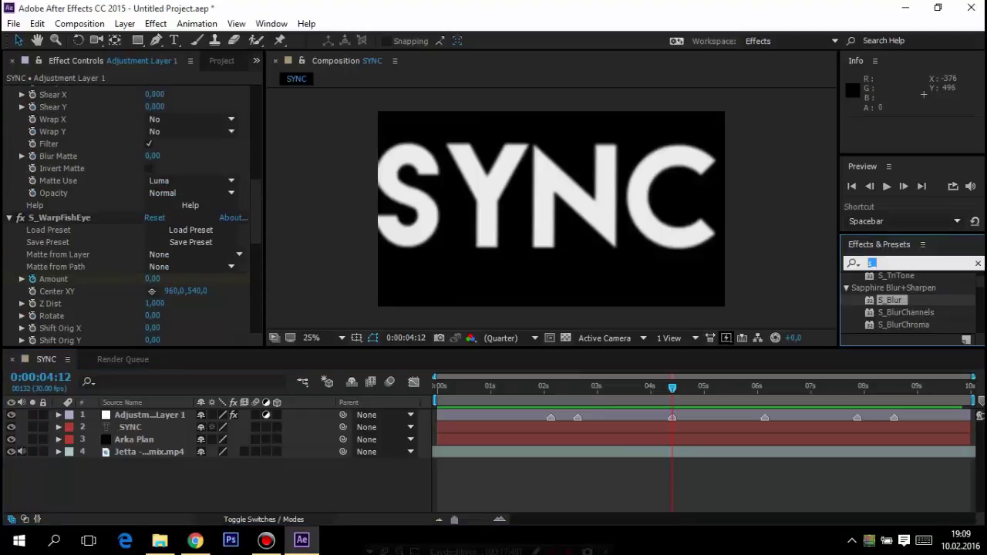
scroll(131, 216, "up", 2)
scroll(132, 216, "up", 2)
scroll(131, 216, "up", 2)
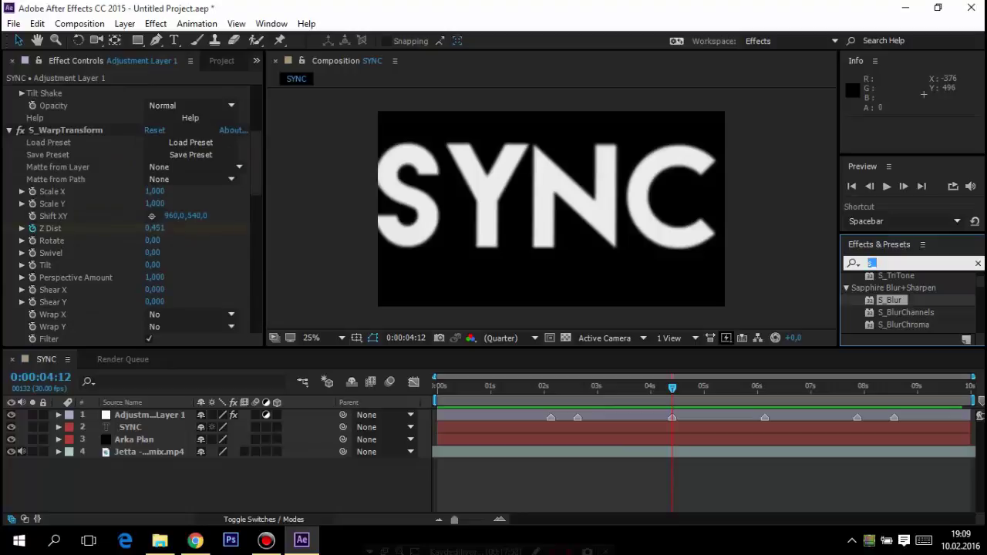
left_click(152, 241)
key("Return")
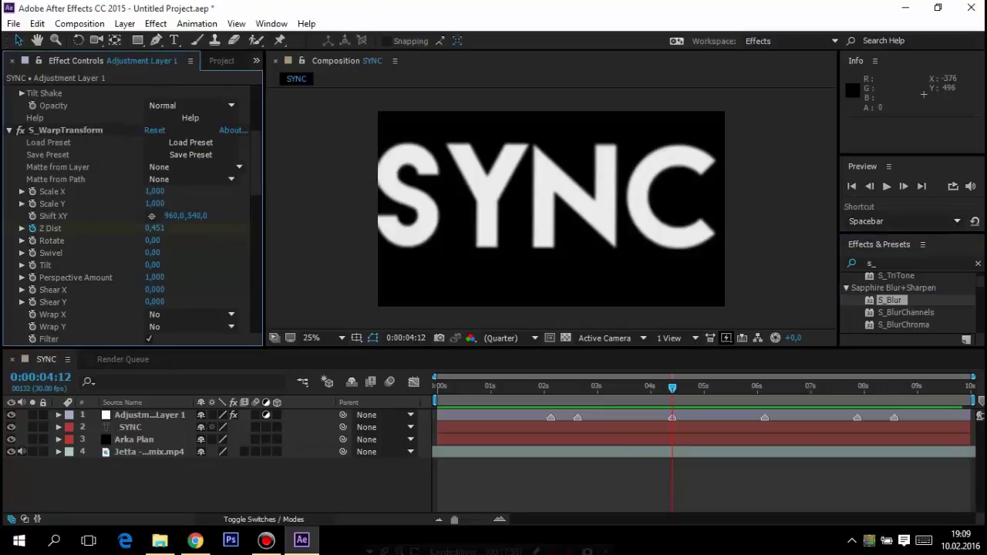
left_click(66, 129)
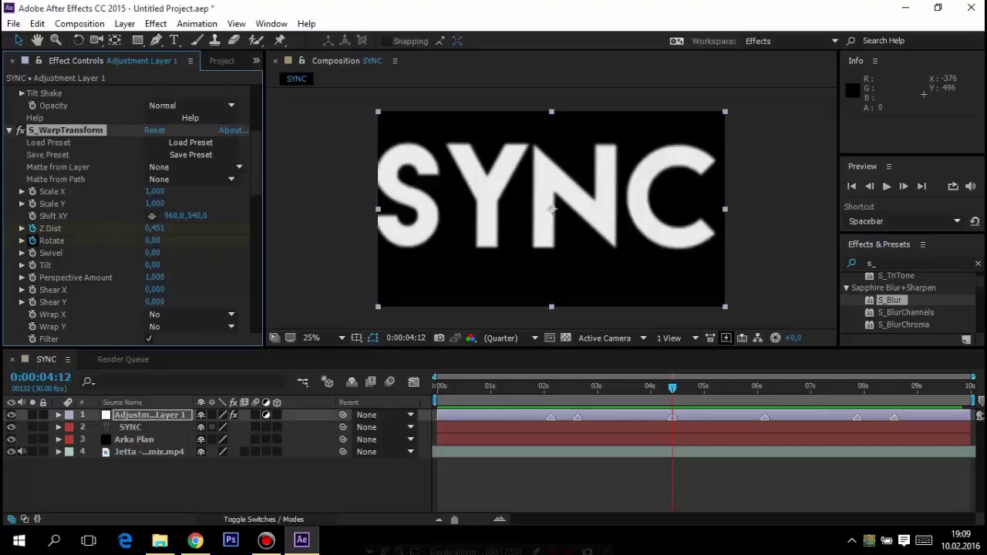
- Key S_WarpTransform Rotate to 180 at 0:00:04:12 and 0 at 0:00:04:11
left_click_drag(152, 240, 240, 240)
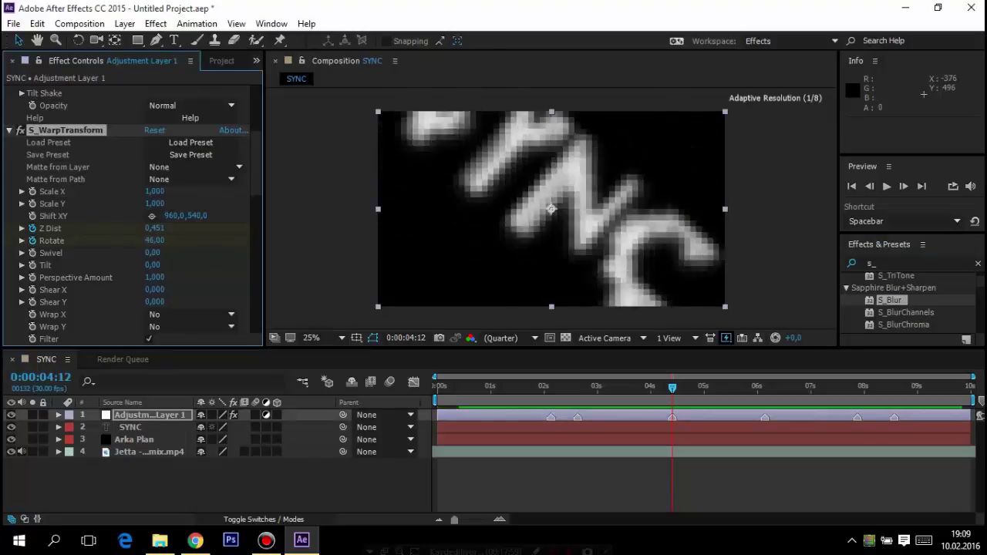
left_click(157, 240)
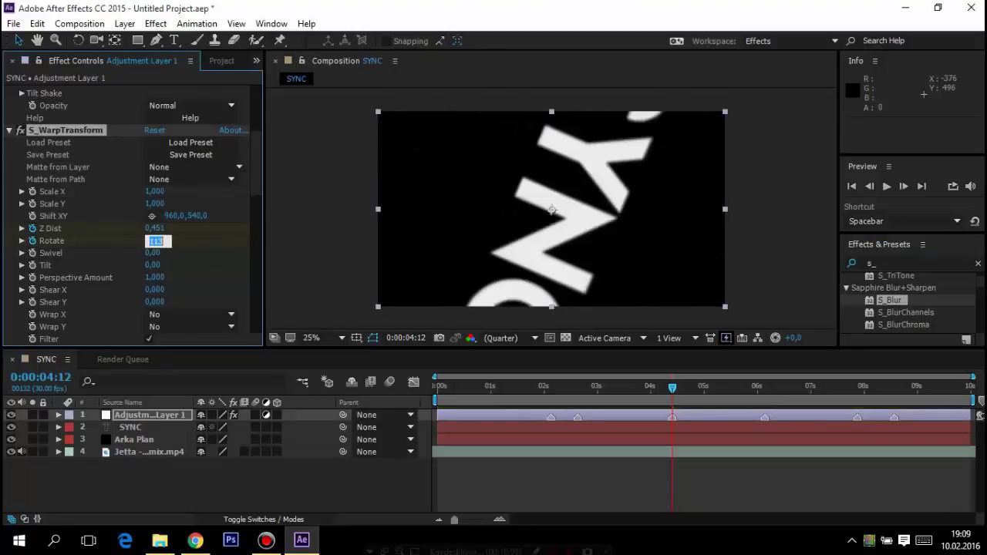
type("180")
key("Return")
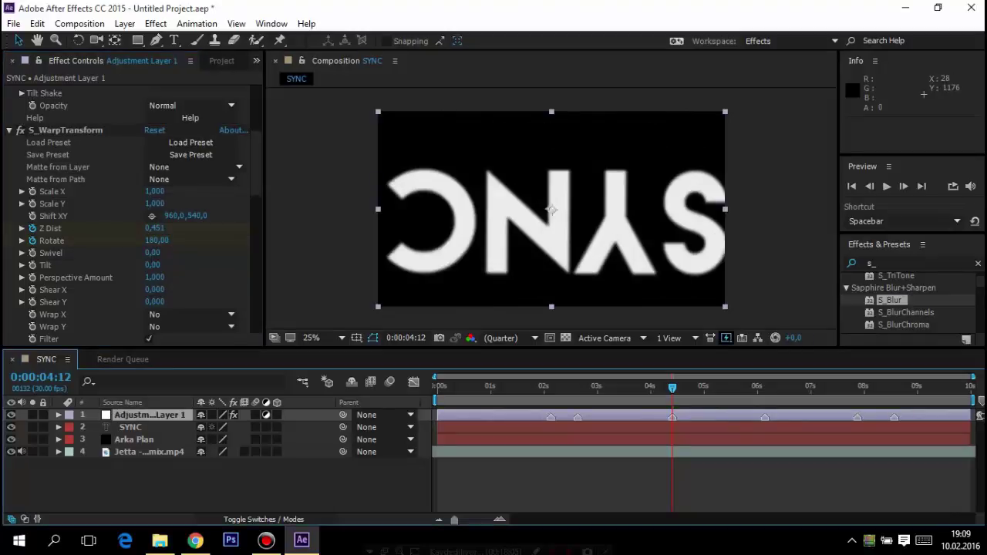
left_click(869, 186)
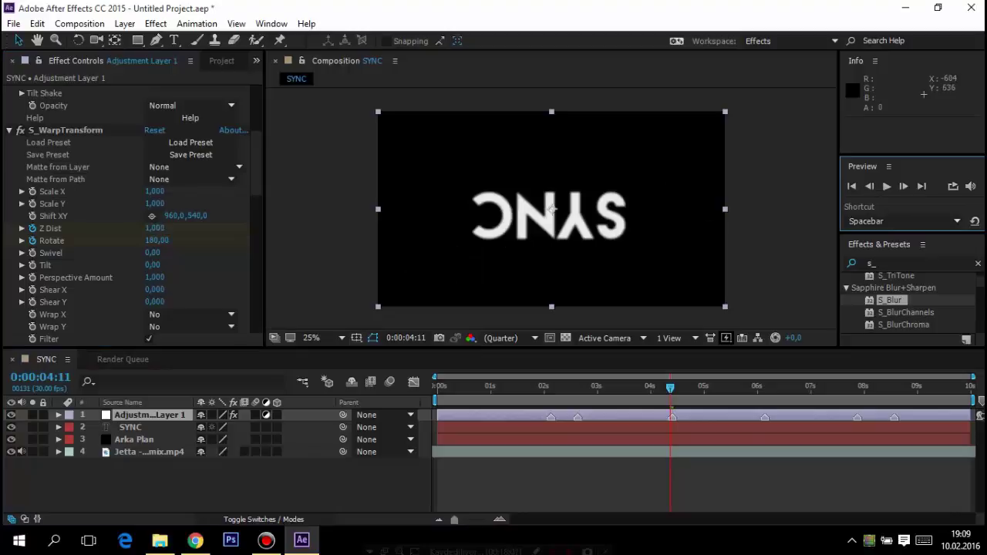
left_click(157, 241)
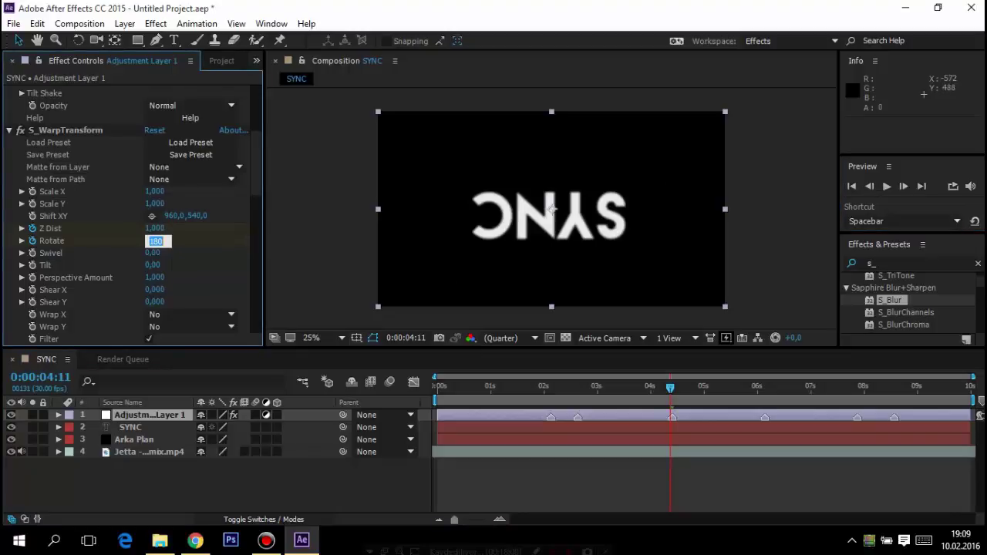
type("0")
key("Return")
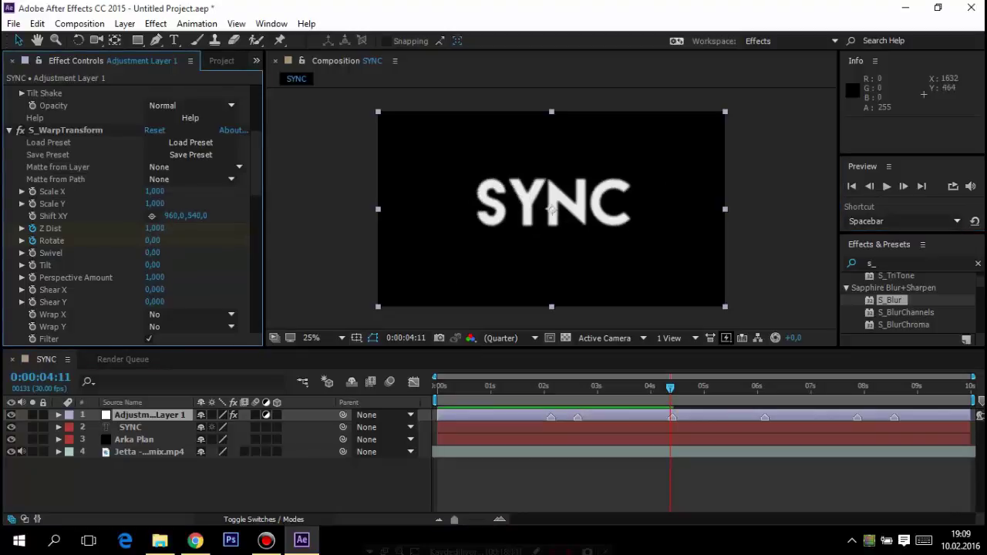
- Key Rotate to 0 at 0:00:06:04 and preview the animation from the start
key("space")
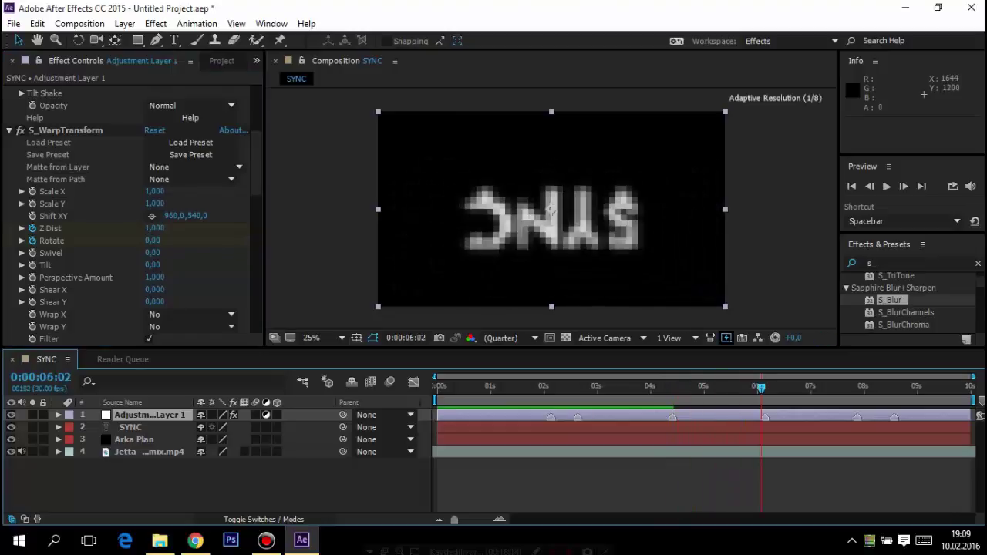
key("space")
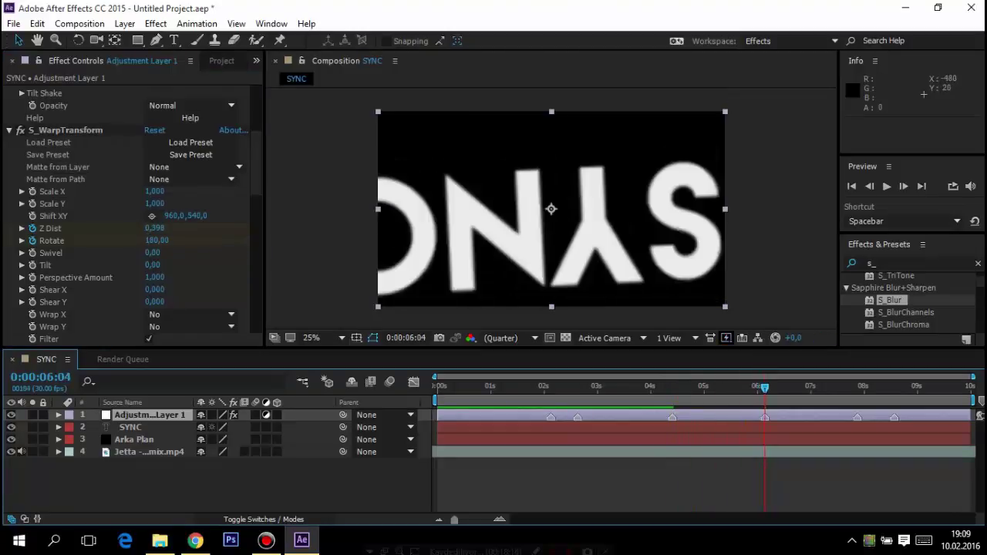
left_click(157, 241)
type("0")
key("Return")
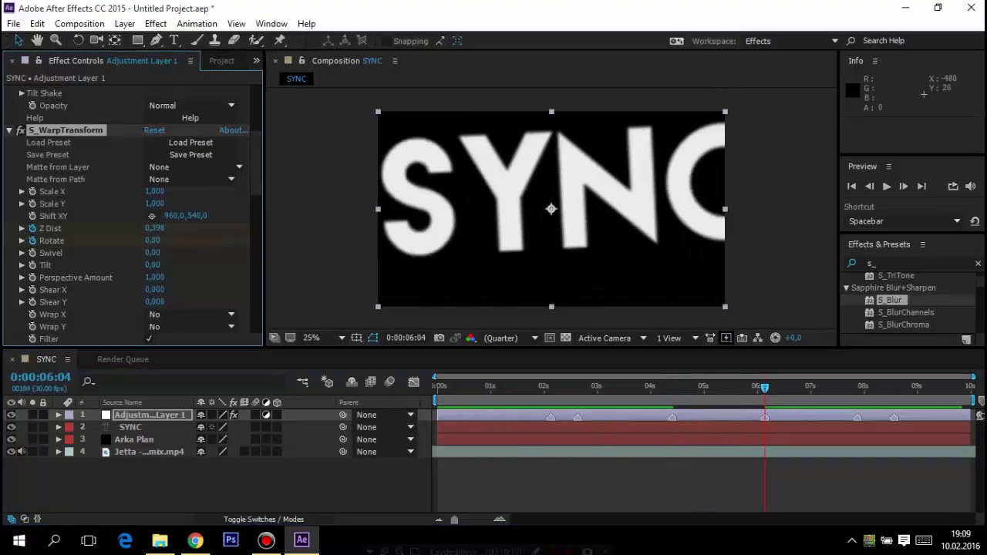
key("Home")
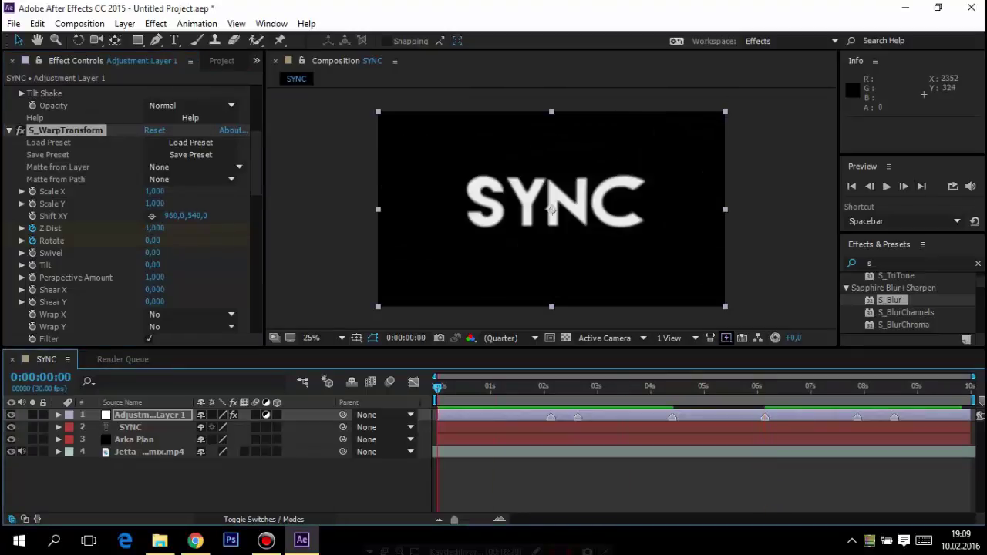
left_click(886, 186)
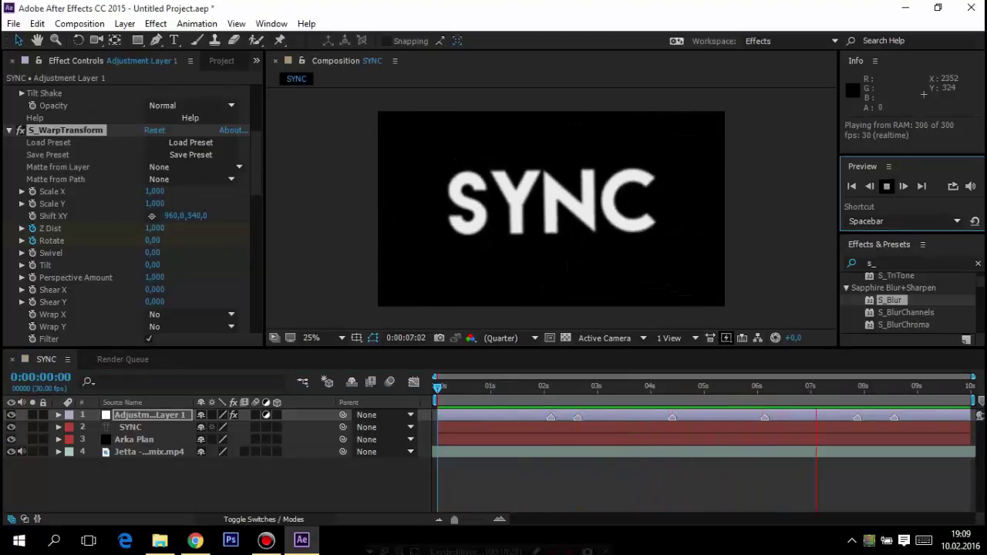
- Stop the preview and step back through the rotation to 0:00:04:12
key("space")
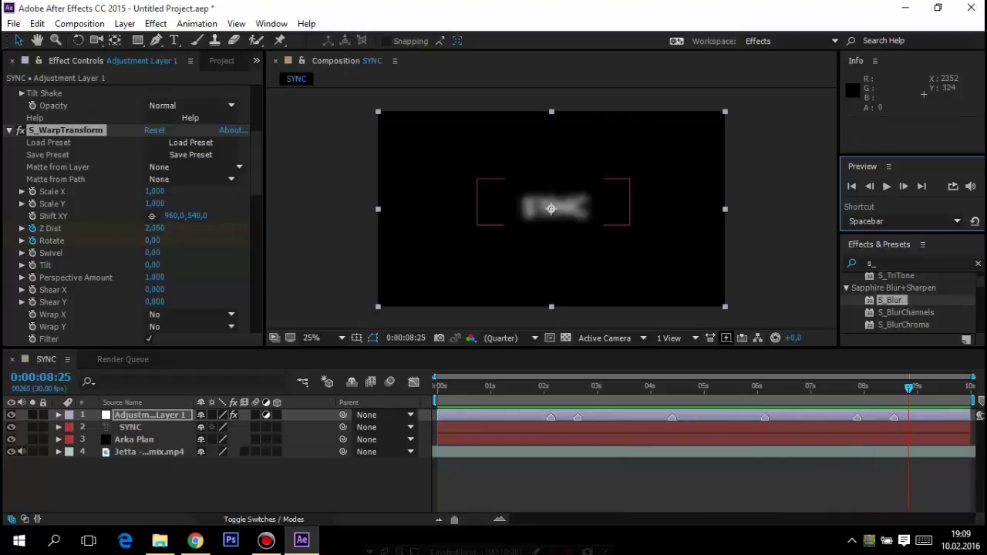
key("Page_Up")
key("Page_Up")
key("Page_Up")
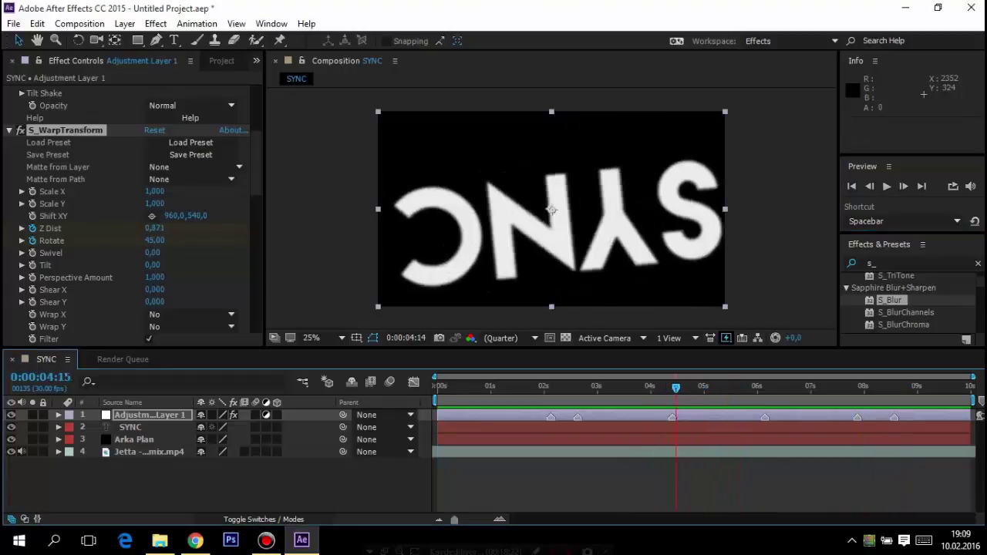
key("Page_Up")
key("Page_Up")
key("Page_Up")
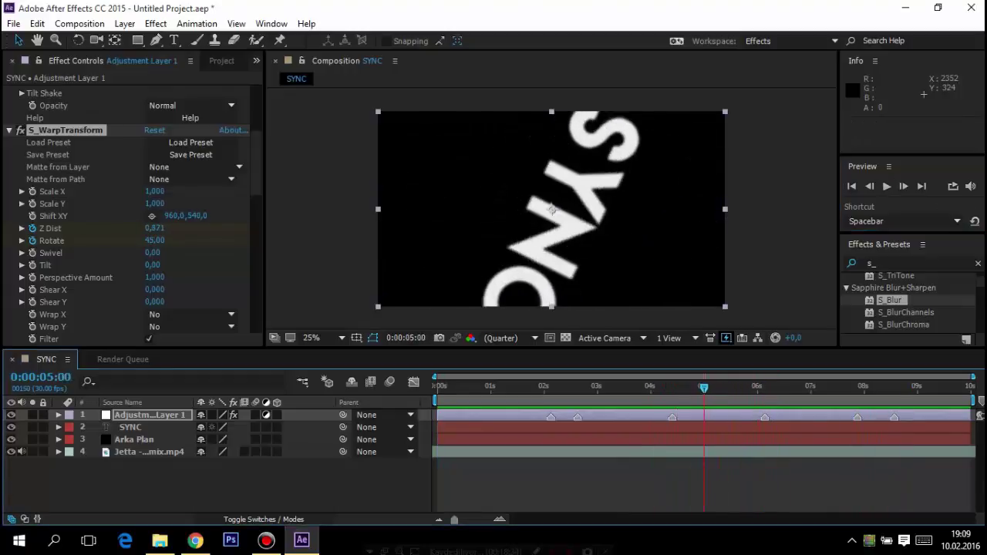
key("Page_Up")
key("Page_Up")
key("Page_Up")
key("Page_Up")
key("Page_Up")
key("Page_Up")
key("Page_Up")
key("Page_Up")
key("Page_Up")
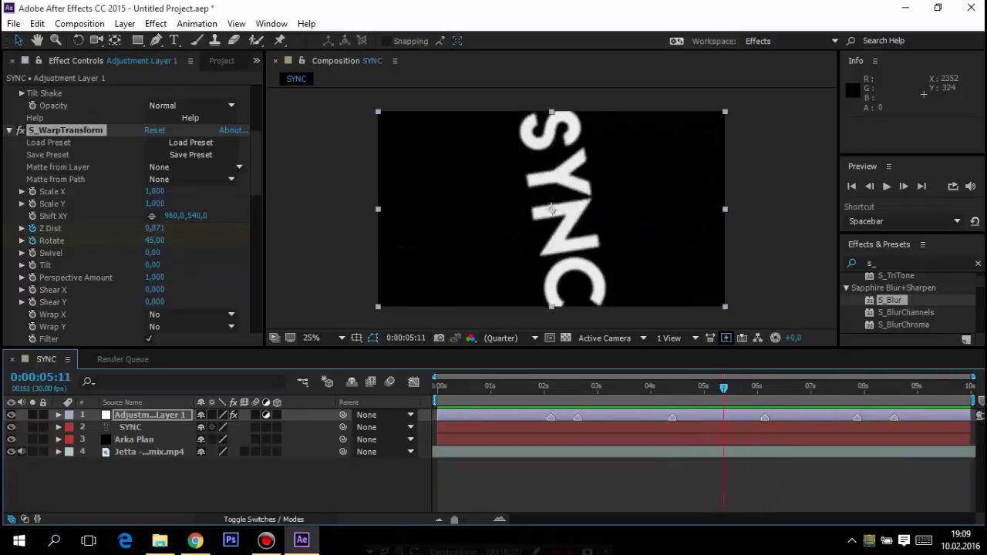
key("Page_Up")
key("Page_Up")
key("Page_Up")
key("Page_Up")
key("Page_Up")
key("Page_Up")
key("Page_Up")
key("Page_Up")
key("Page_Up")
key("Page_Up")
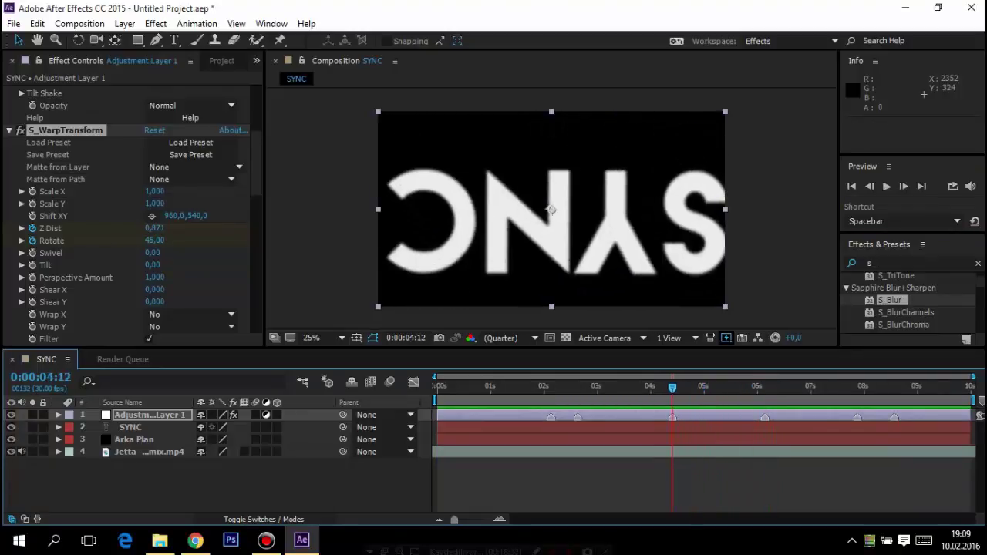
key("Page_Up")
key("Page_Up")
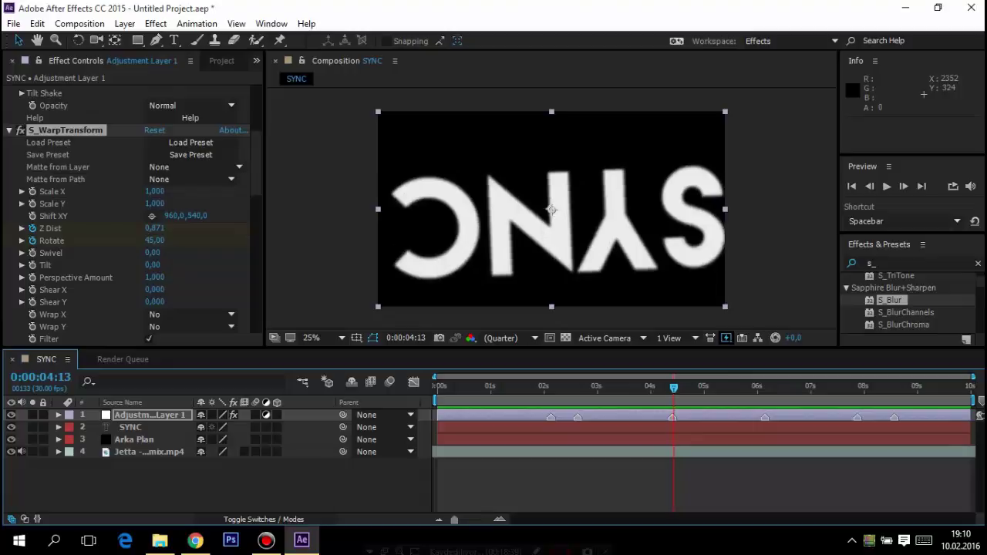
key("Page_Up")
key("Page_Down")
key("Page_Up")
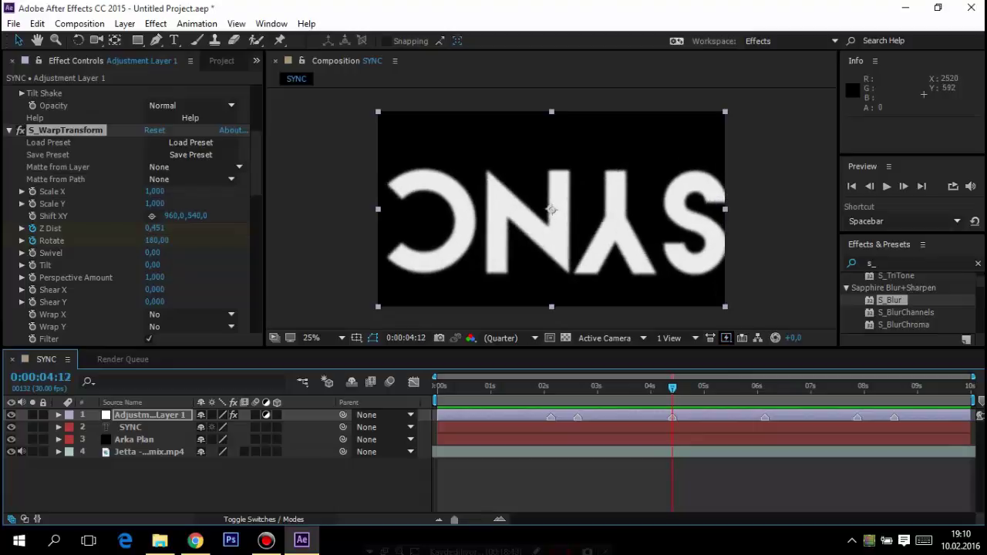
- Key Rotate to 0 at 0:00:06:03, then replay from 0:00:04:13 to check
key("k")
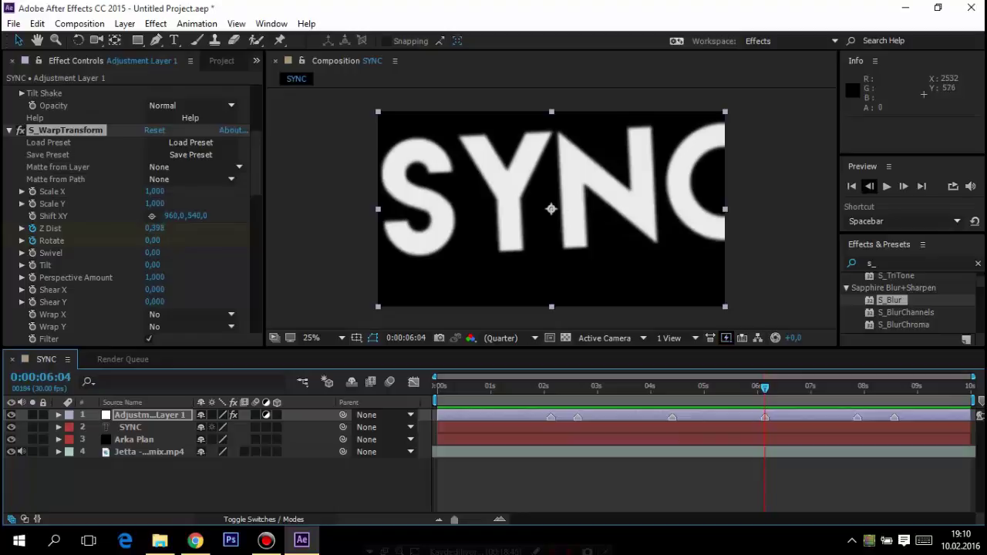
key("Page_Up")
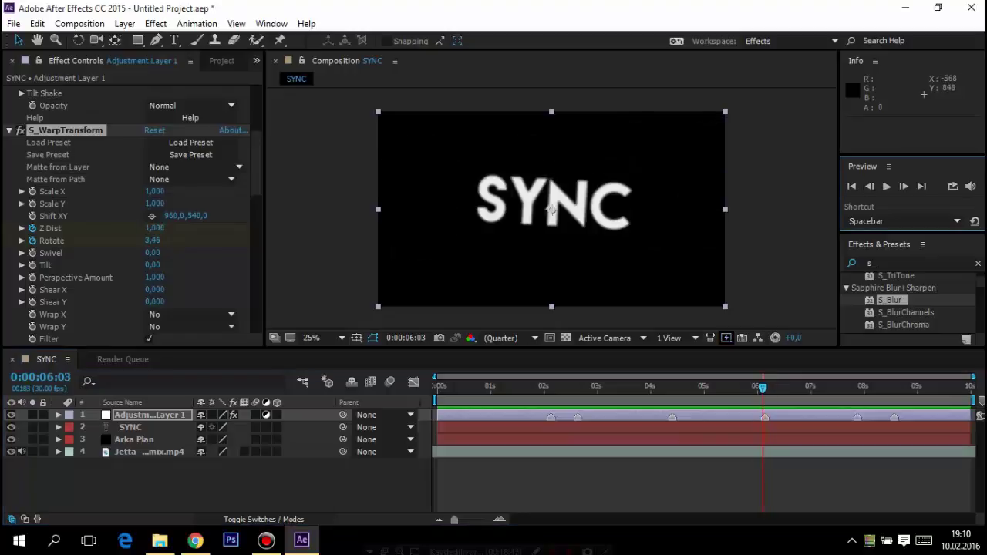
left_click(158, 241)
type("0")
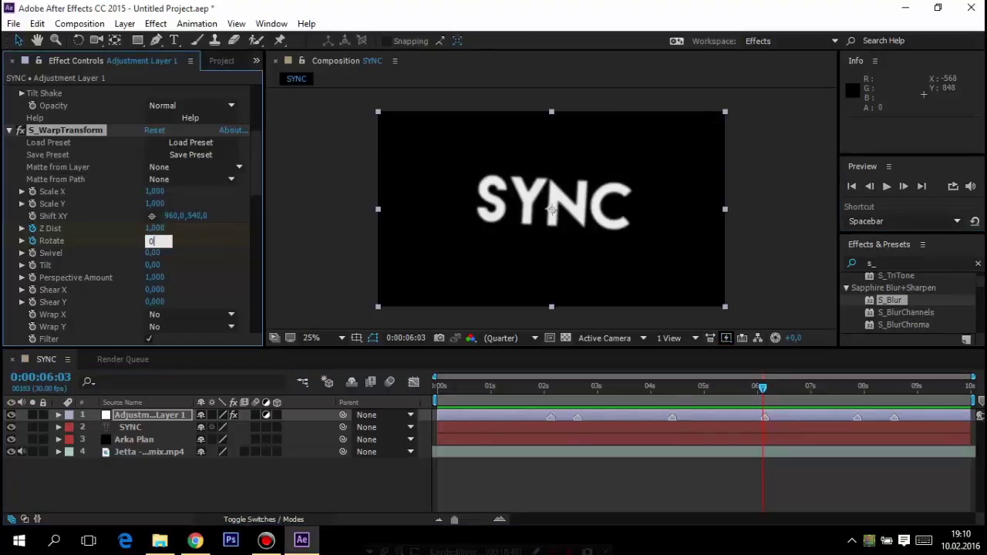
key("Return")
left_click_drag(762, 387, 673, 388)
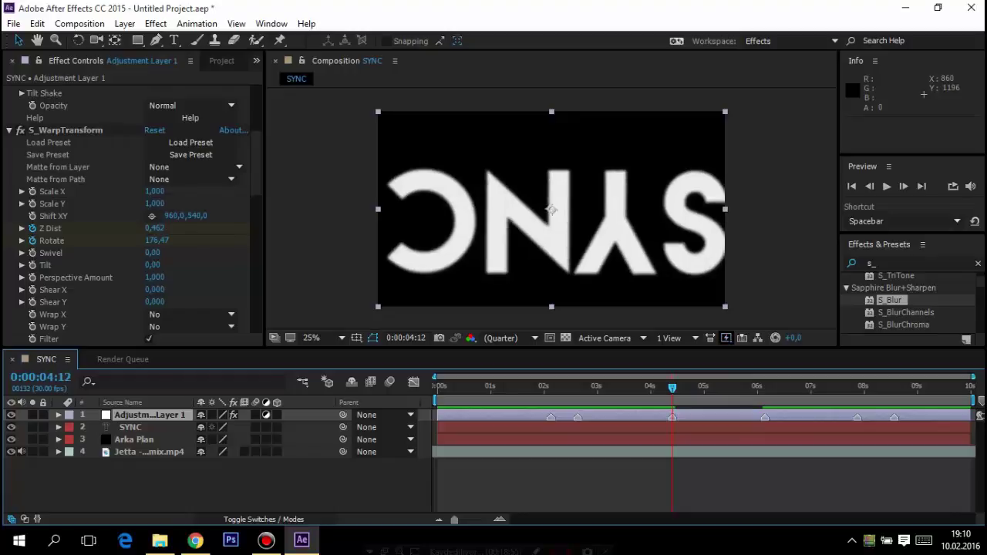
left_click(904, 186)
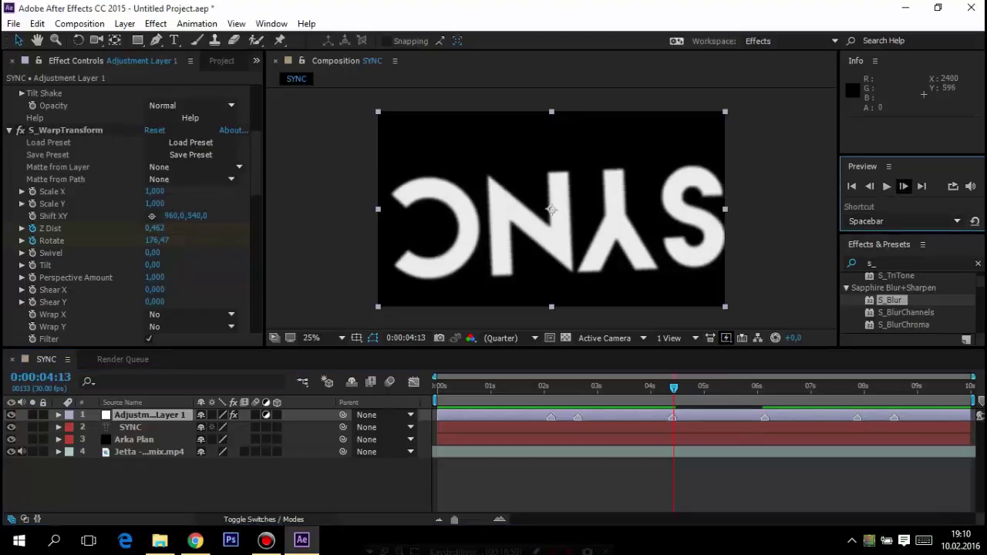
key("space")
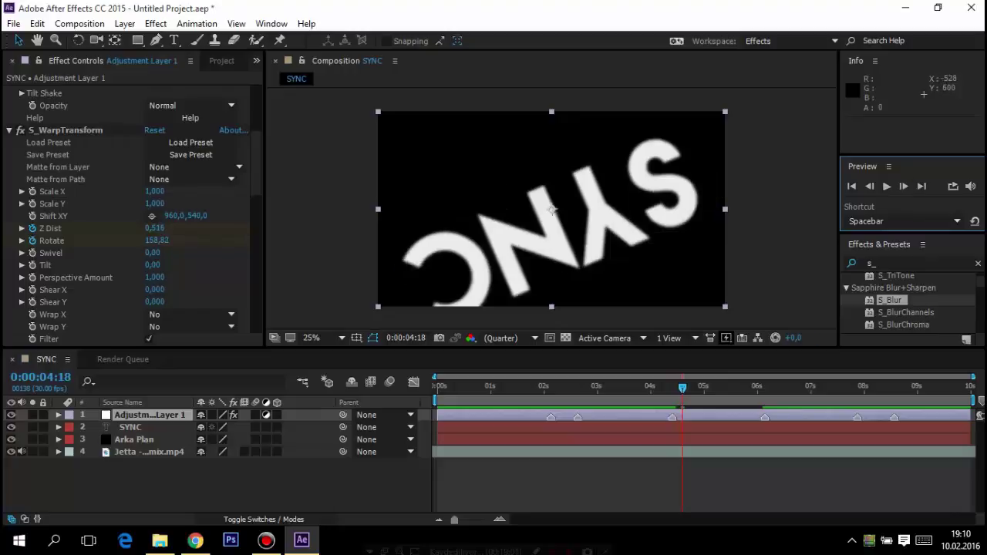
- Add a keyframe at 4:18 and set Rotate to 0 at 4:17
left_click(682, 417)
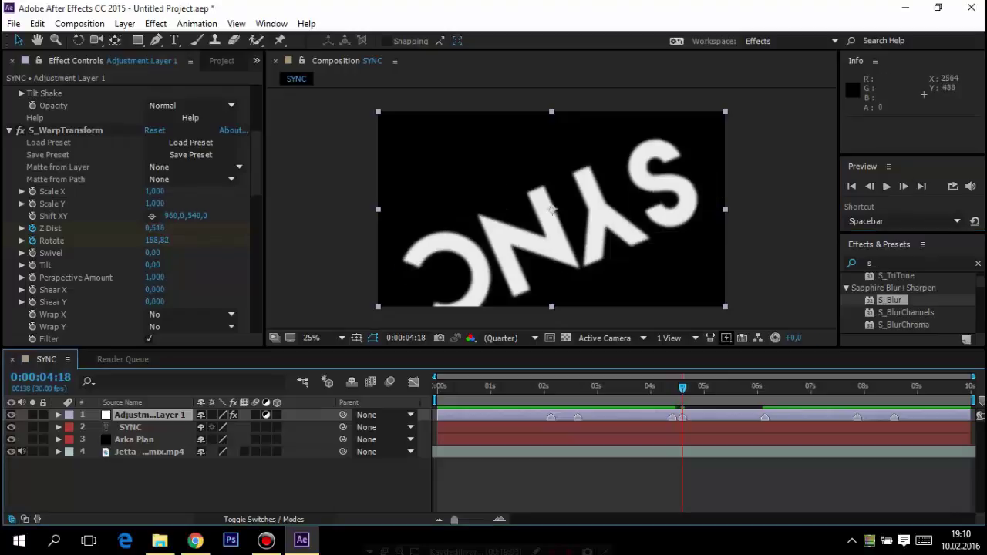
left_click(870, 185)
left_click(152, 240)
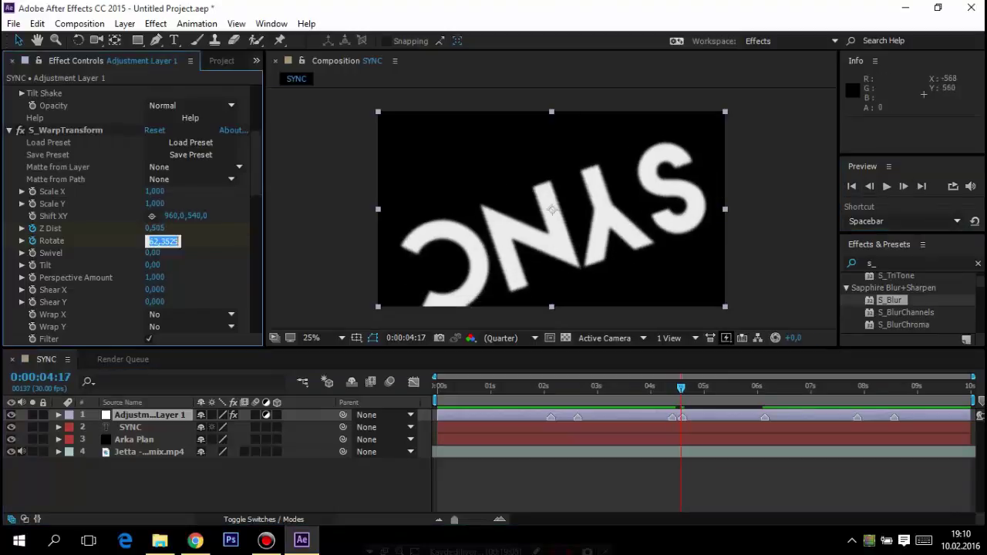
type("0")
key("Return")
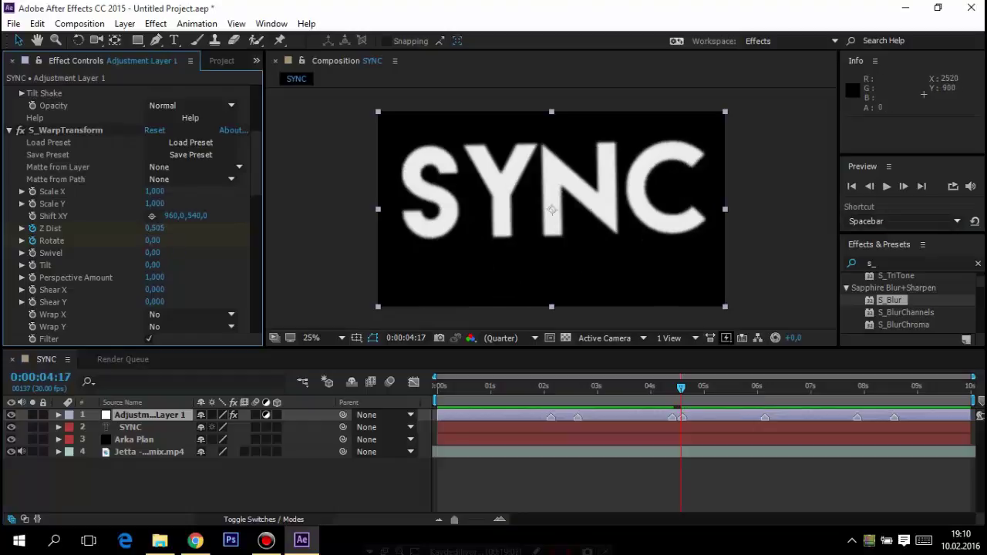
- Move to 0:00:04:15 and set Rotate to 0 there
left_click(904, 186)
left_click(904, 186)
left_click(905, 186)
left_click(905, 186)
left_click(904, 186)
left_click(904, 186)
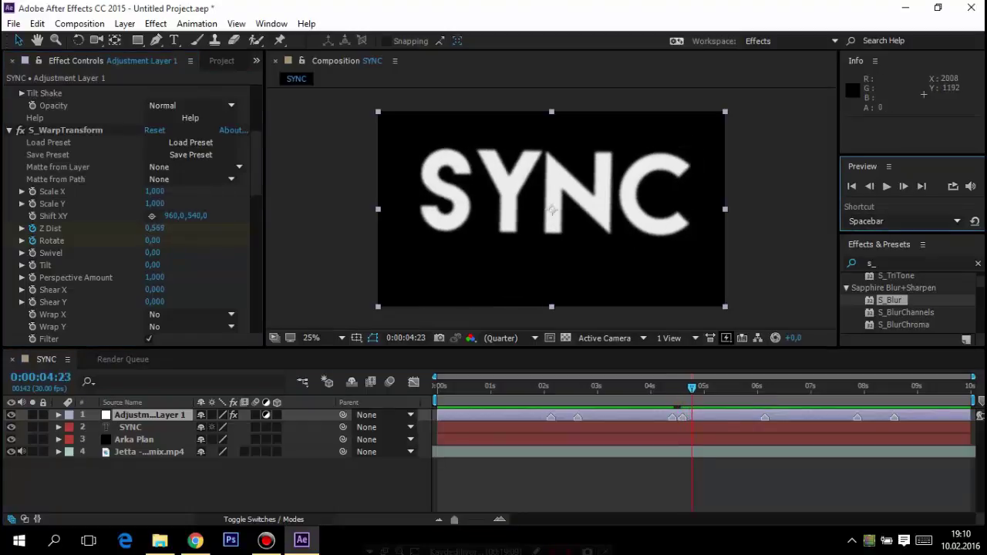
left_click_drag(692, 388, 496, 387)
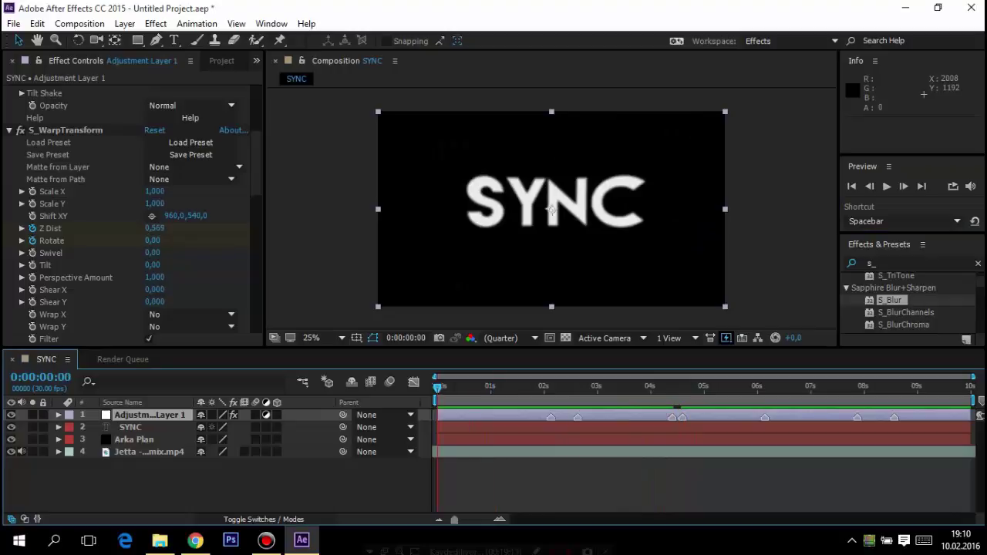
left_click(677, 385)
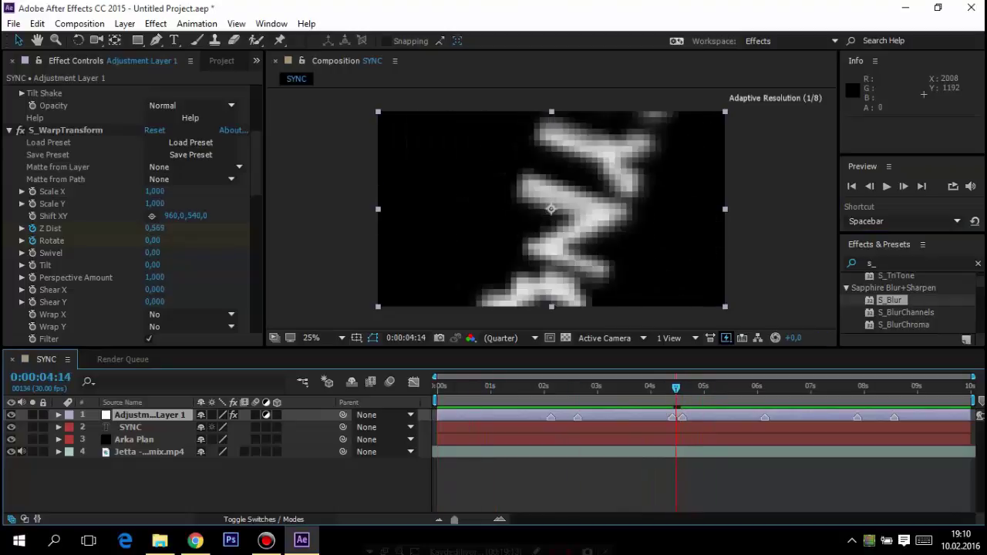
key("Page_Down")
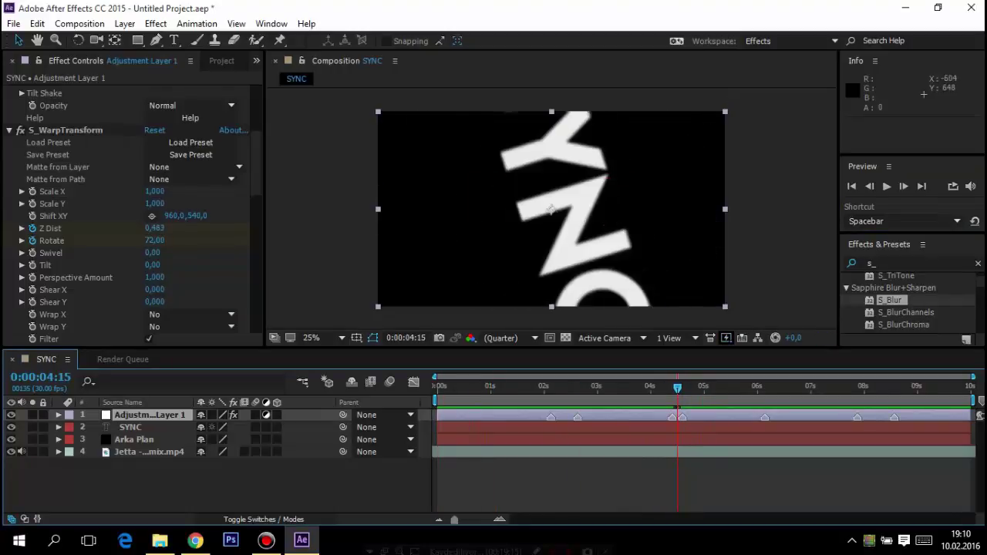
left_click(154, 240)
type("0")
key("Return")
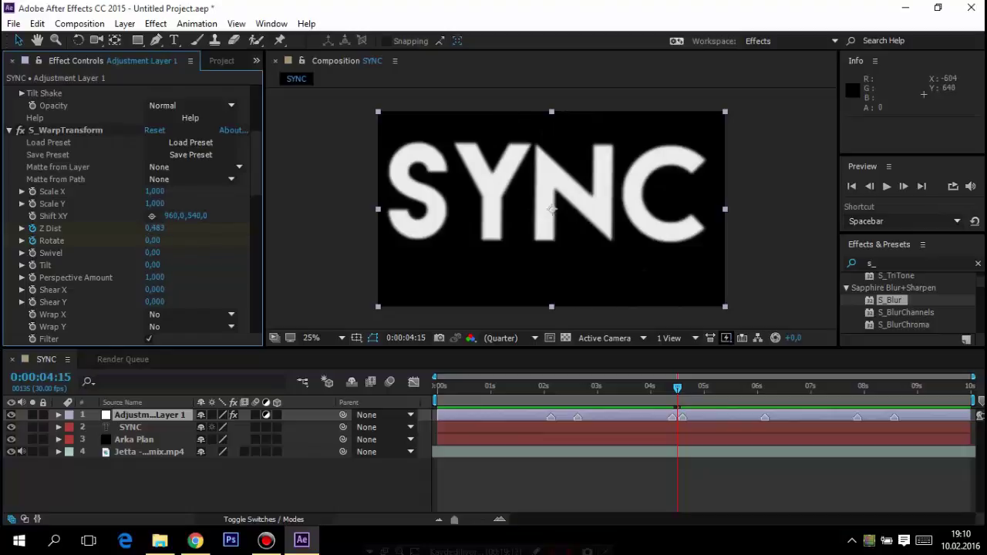
- Step between neighbouring frames to check SYNC at 0:00:04:12
key("Page_Up")
key("Page_Up")
key("Page_Up")
key("Page_Down")
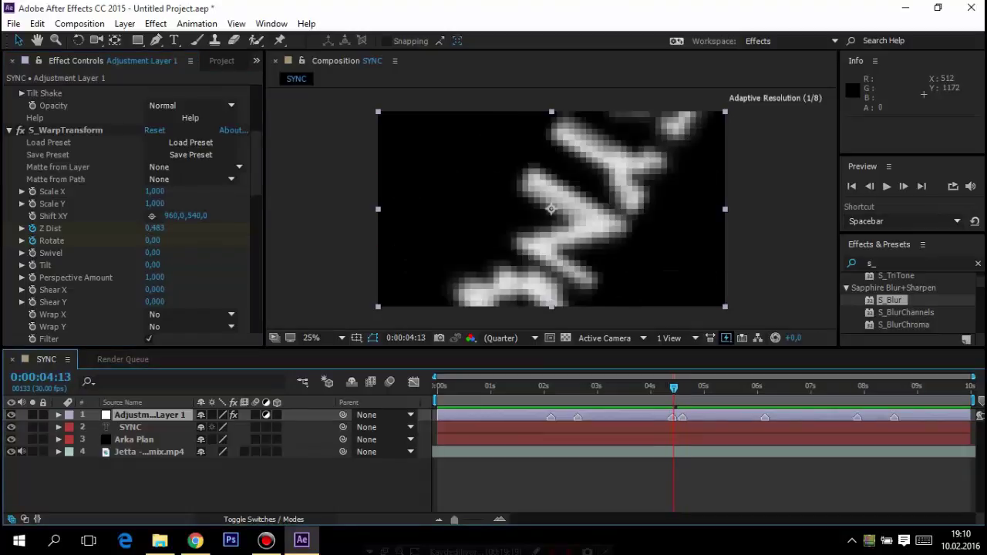
key("Page_Up")
key("Page_Down")
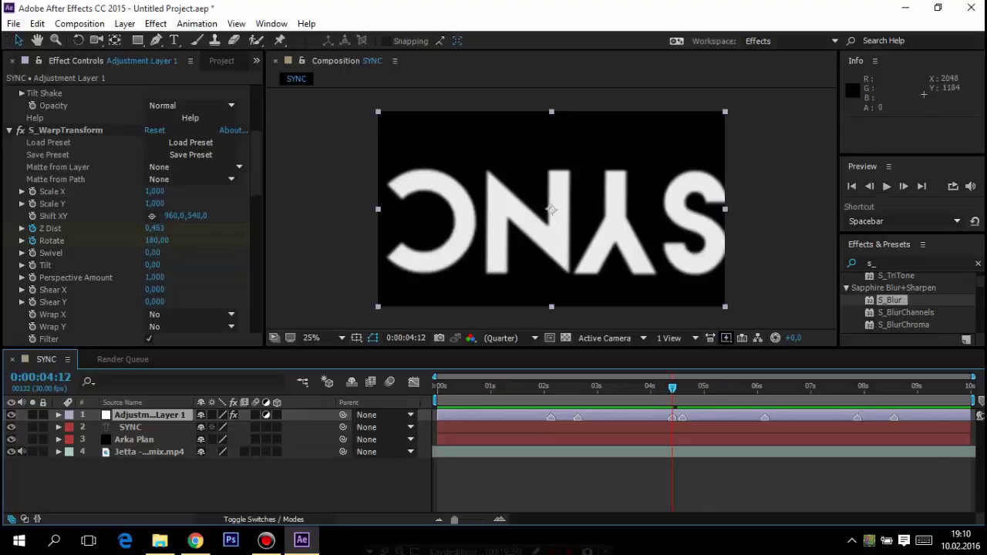
- Delete the layer marker at 4:12 and key Rotate to 0 at 0:00:04:13
right_click(681, 416)
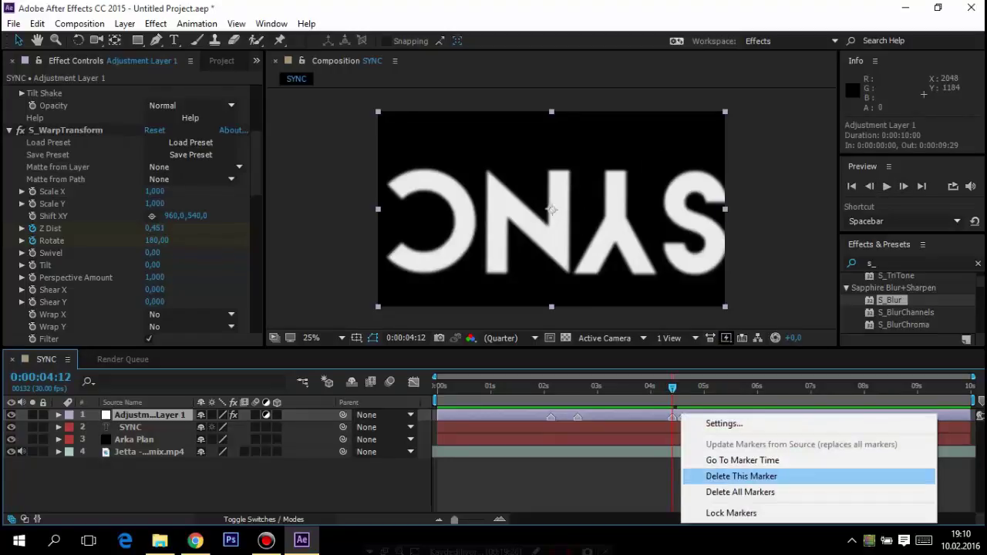
left_click(741, 476)
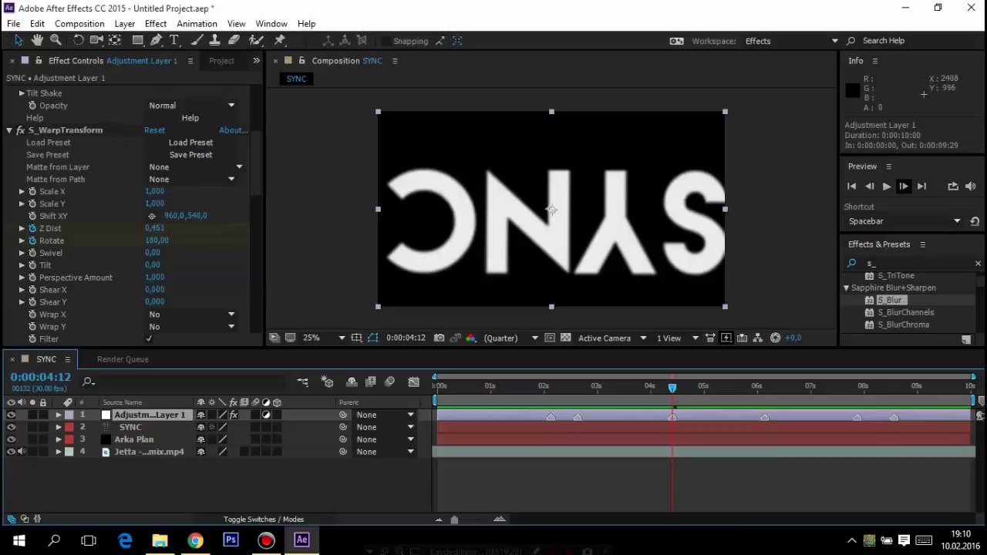
left_click(904, 185)
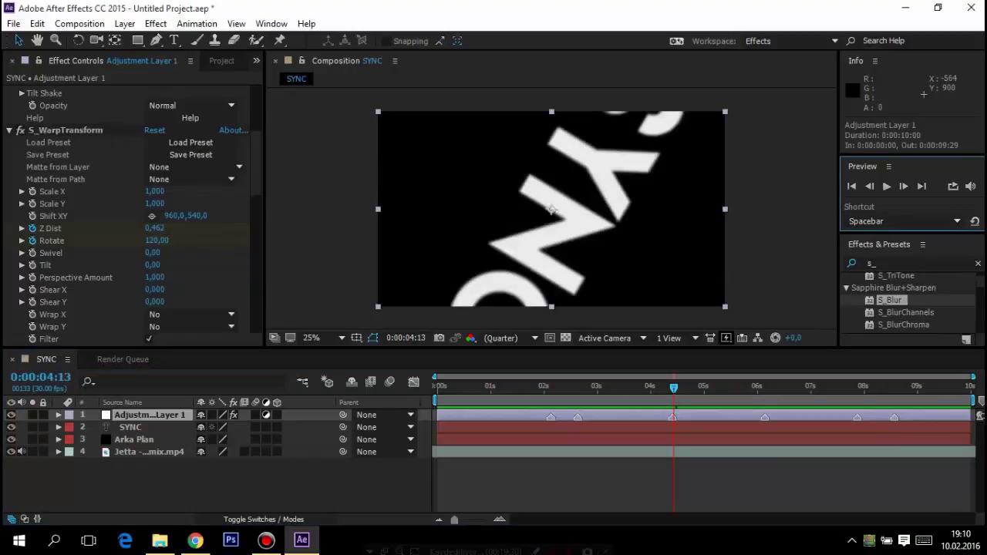
left_click(156, 240)
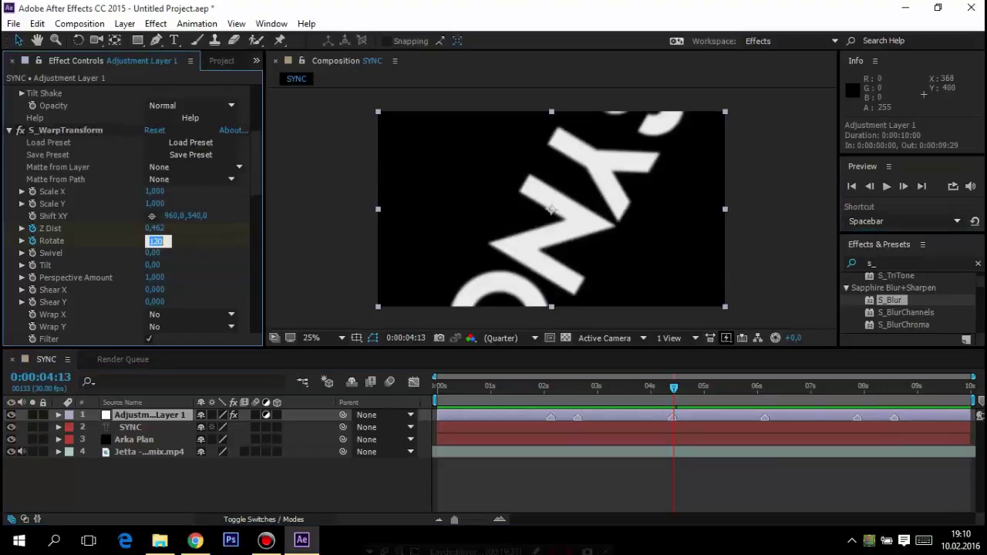
type("0")
key("Return")
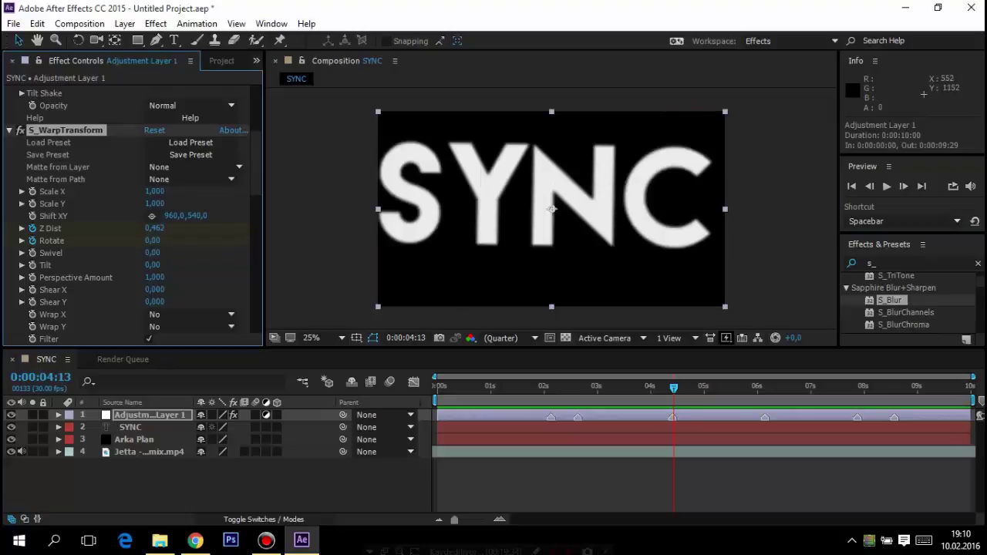
- Step through frames and preview the title animation around 0:00:04:12
key("Page_Up")
key("Page_Up")
key("Page_Up")
key("Page_Down")
key("Page_Down")
key("Page_Down")
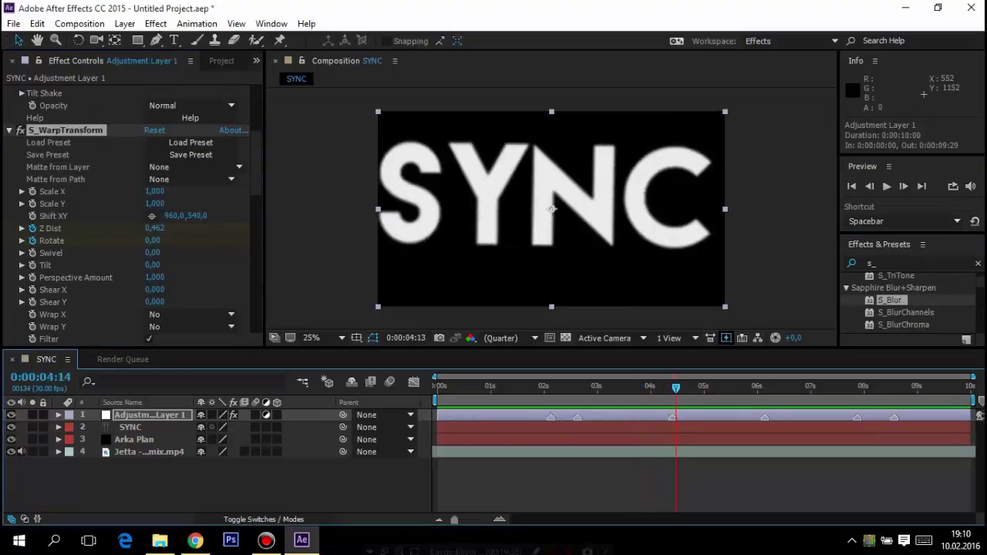
key("Page_Down")
key("Page_Down")
key("Page_Up")
key("Page_Up")
key("Page_Up")
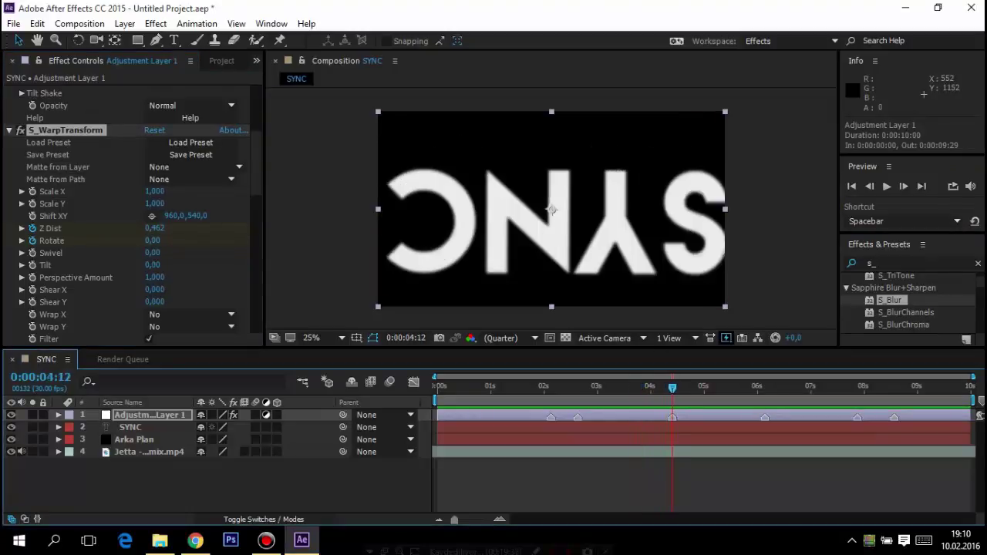
key("Page_Up")
key("Page_Up")
key("Page_Up")
key("Page_Up")
key("Page_Up")
key("Page_Up")
key("Page_Up")
key("Page_Up")
key("Page_Up")
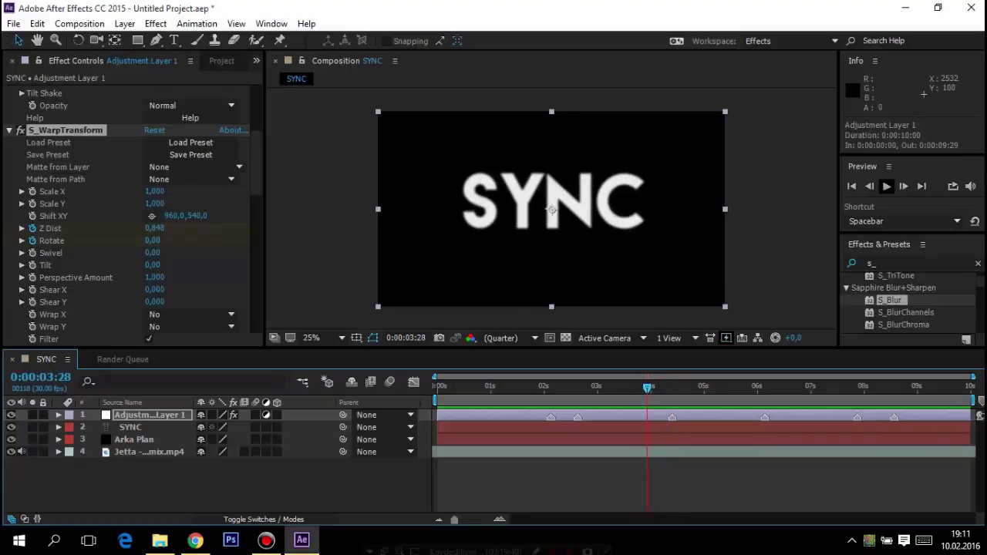
left_click(886, 186)
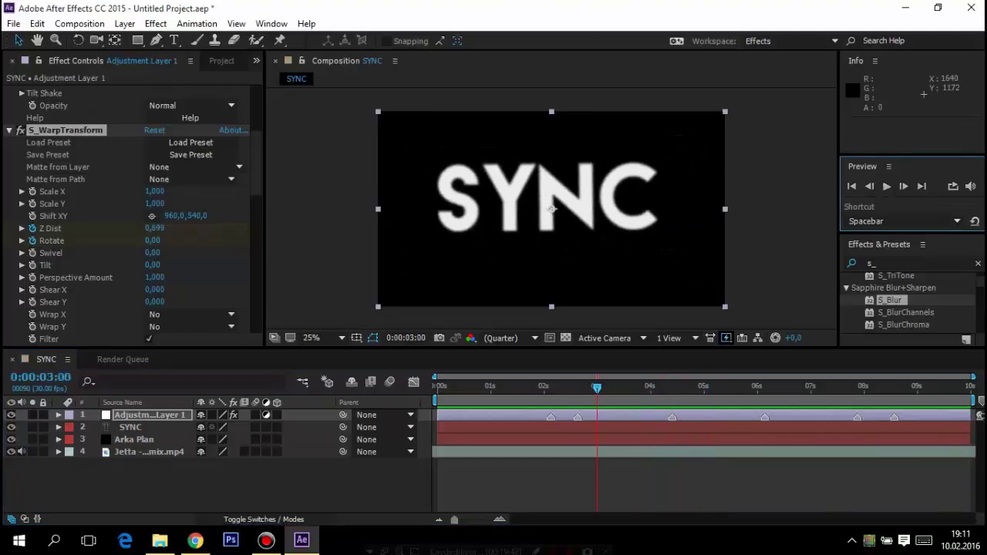
left_click(887, 186)
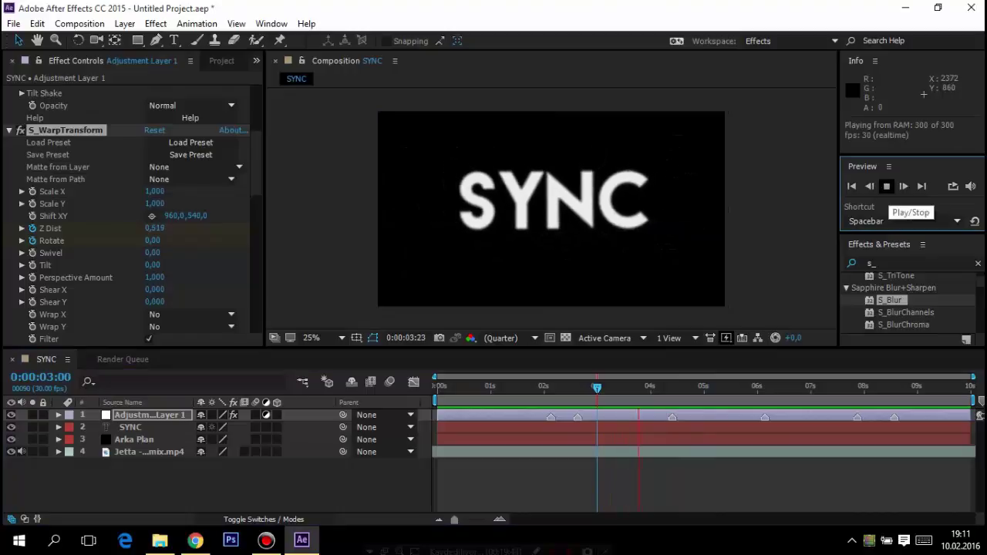
key("space")
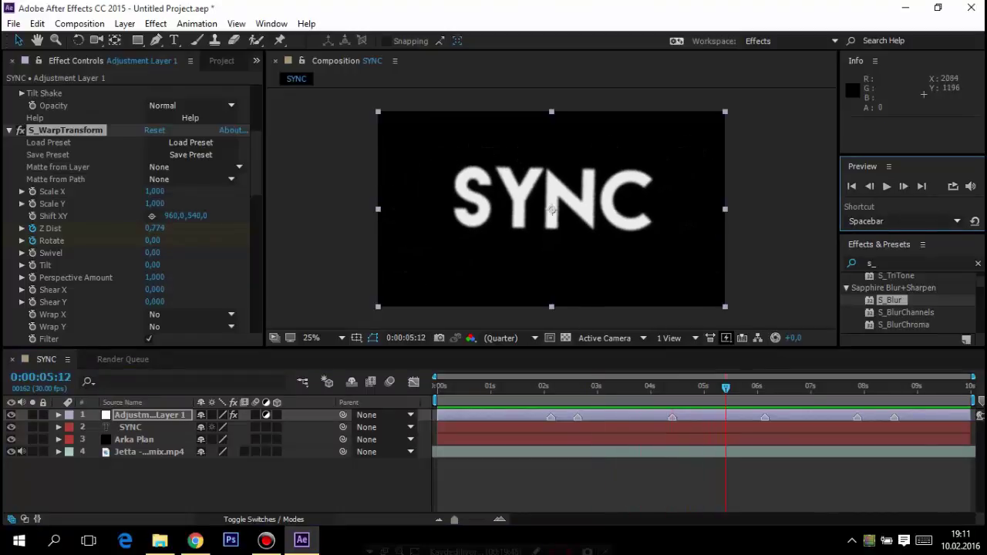
left_click_drag(726, 387, 674, 387)
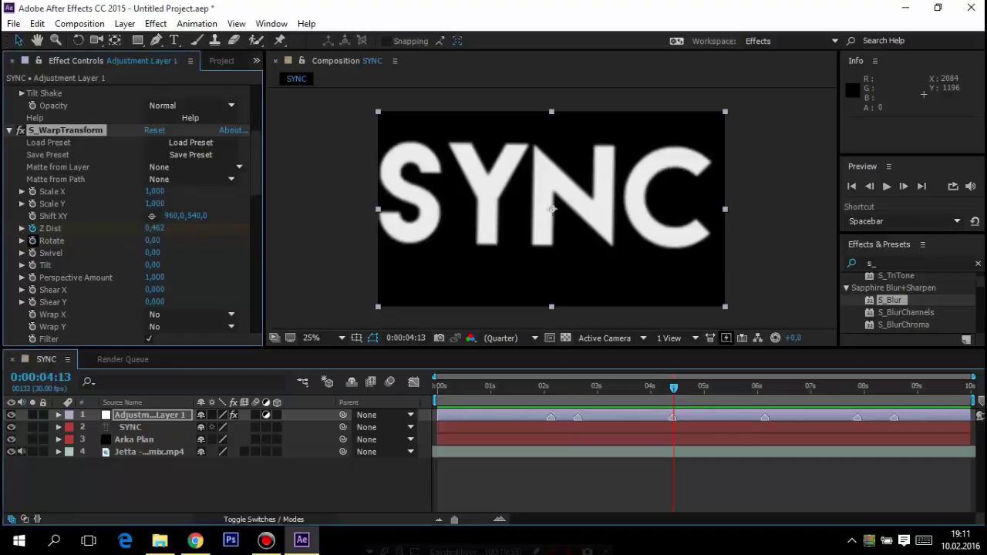
left_click(152, 241)
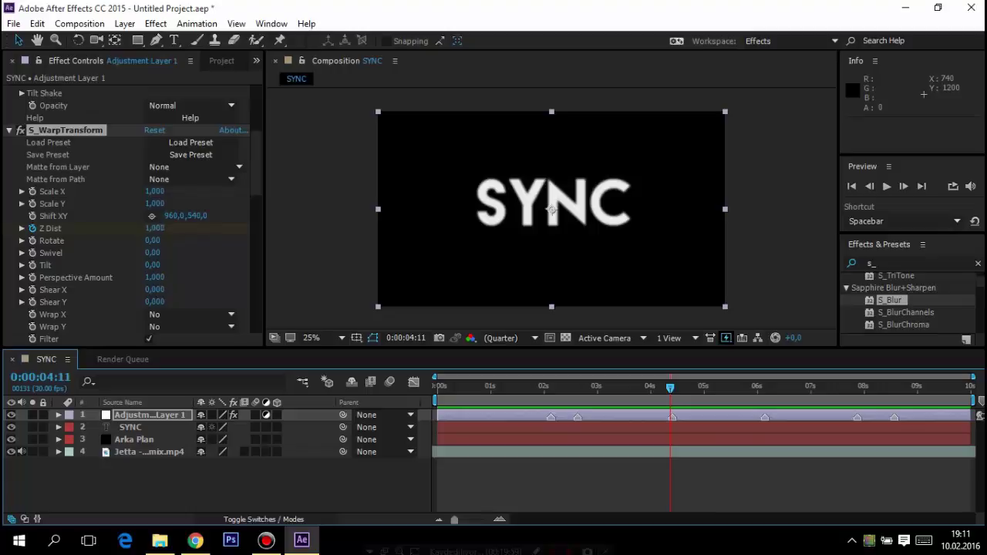
key("Page_Down")
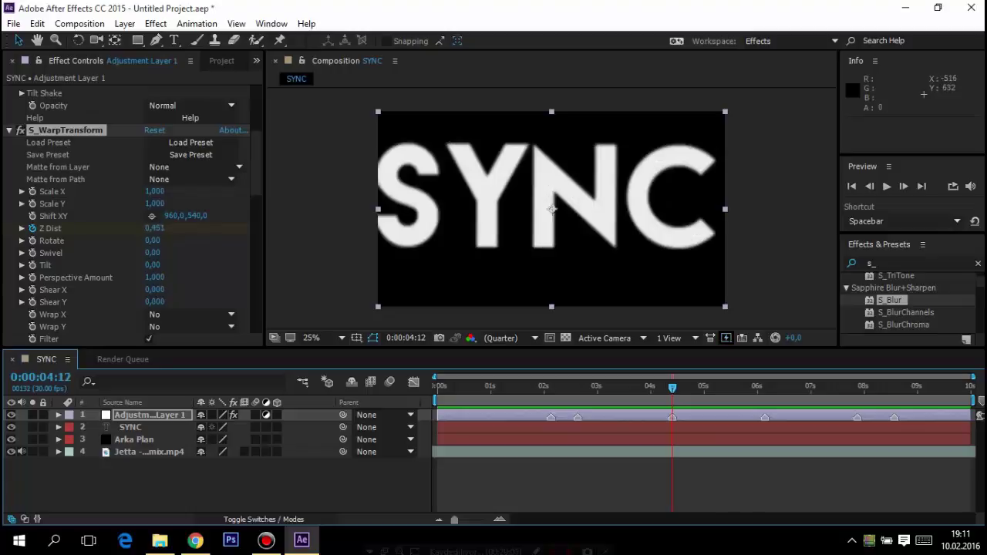
- Keep Rotate at 180 at 0:00:04:12 and key it to 0 at 0:00:06:03
left_click(155, 240)
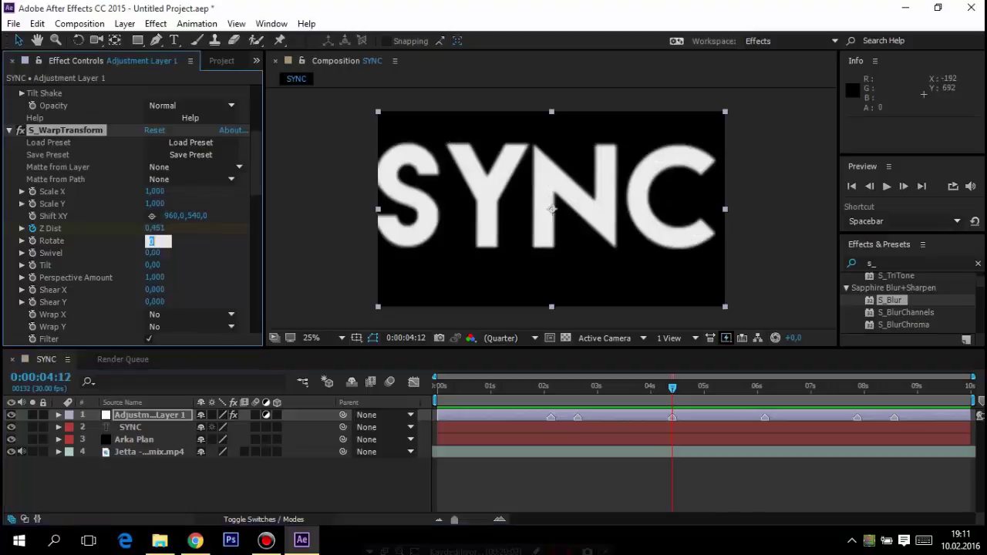
type("180")
key("Return")
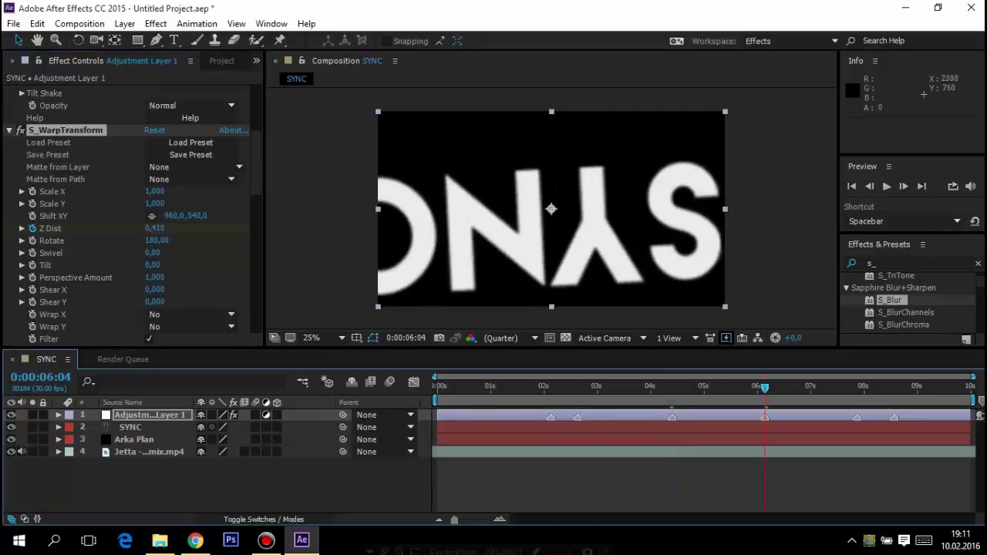
left_click(869, 186)
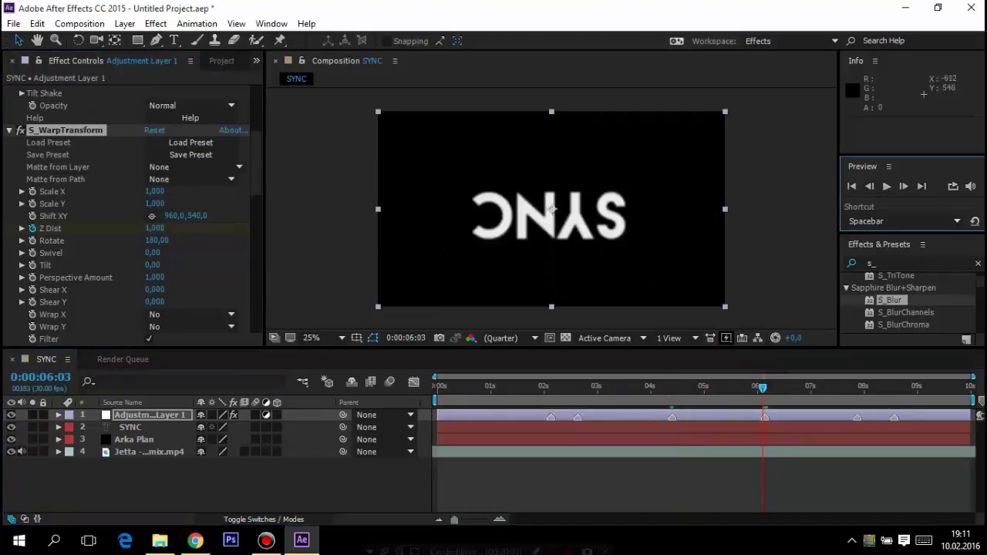
left_click(156, 240)
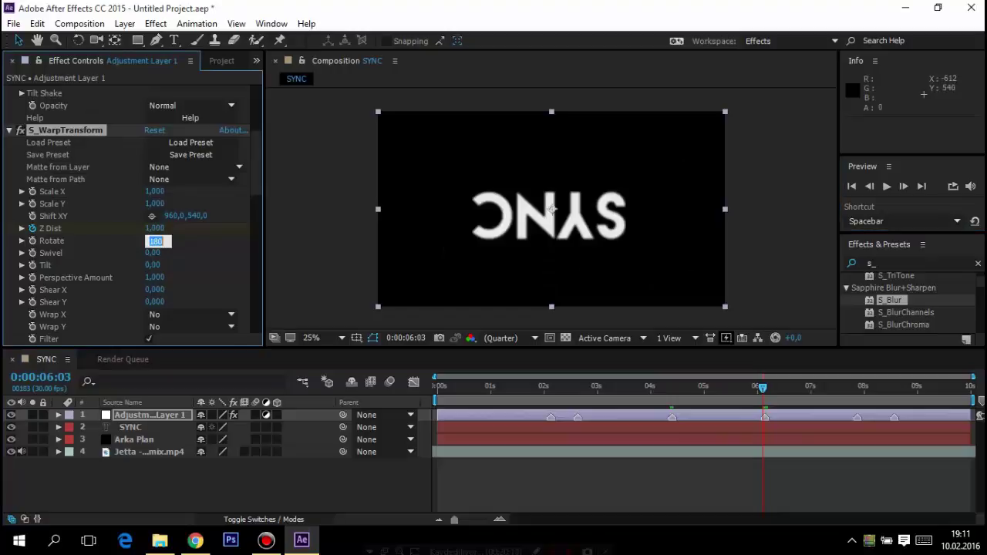
type("0")
key("Return")
- Reconfirm Rotate 180 at 0:00:04:12, preview, undo the last edit, and return to the start
mouse_move(763, 385)
left_mouse_down()
mouse_move(654, 386)
mouse_move(673, 386)
left_mouse_up()
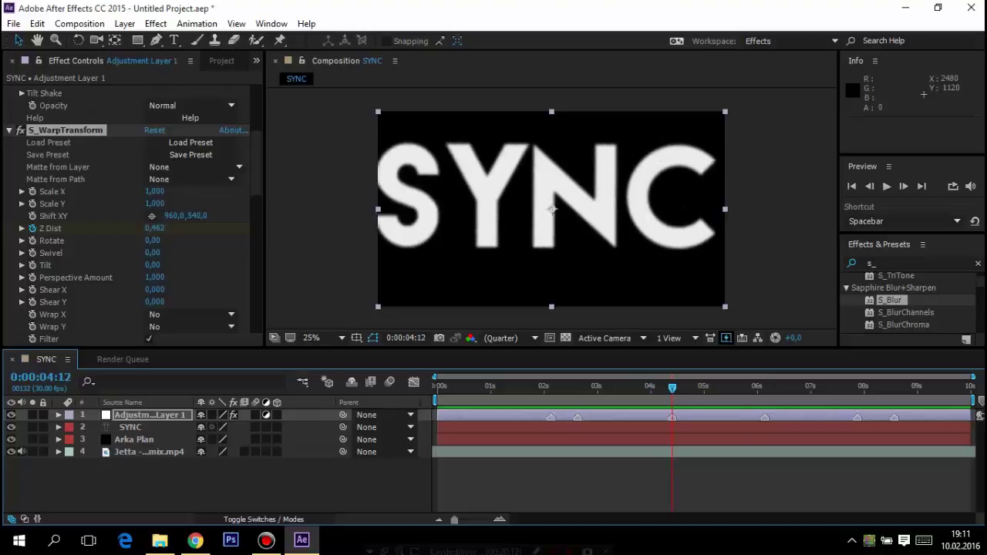
left_click(152, 241)
type("180")
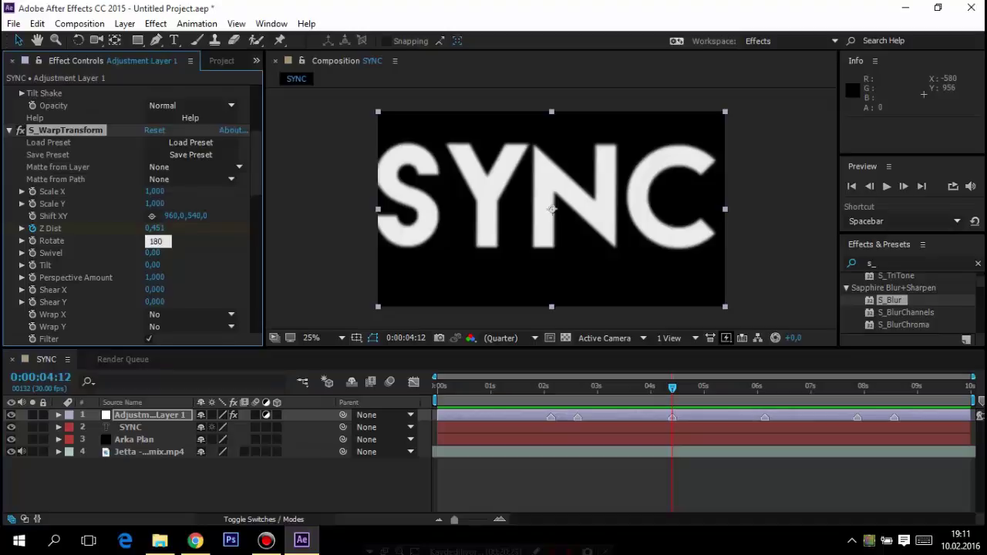
key("Return")
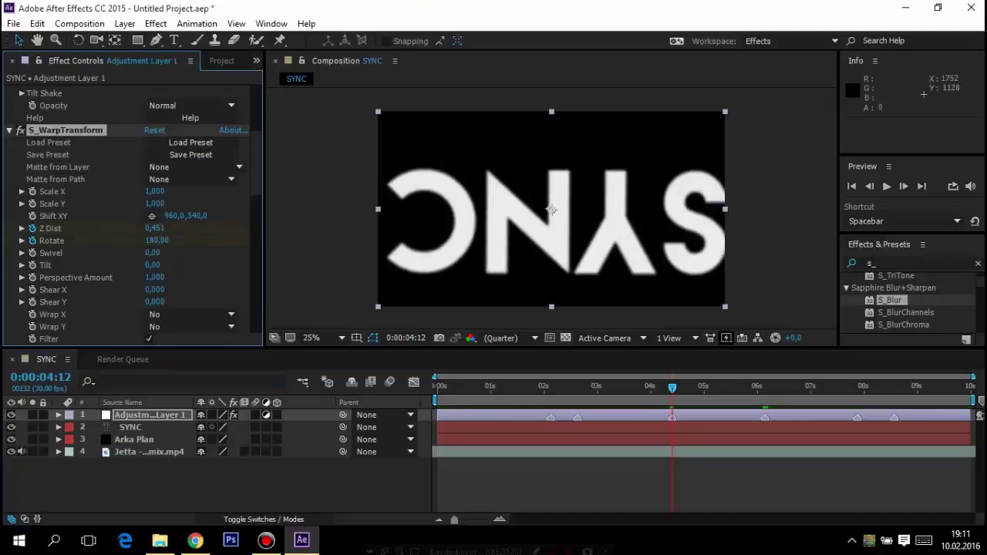
key("space")
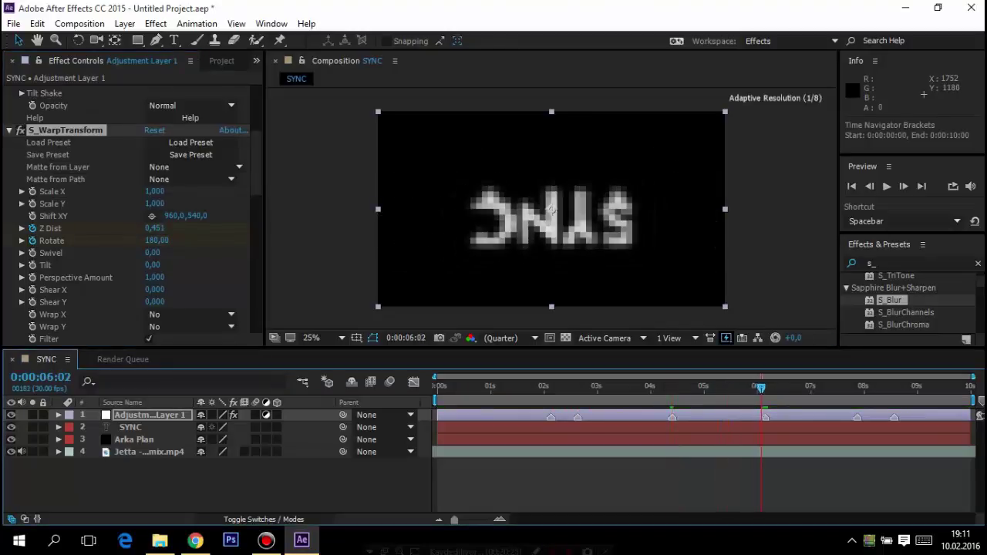
key("space")
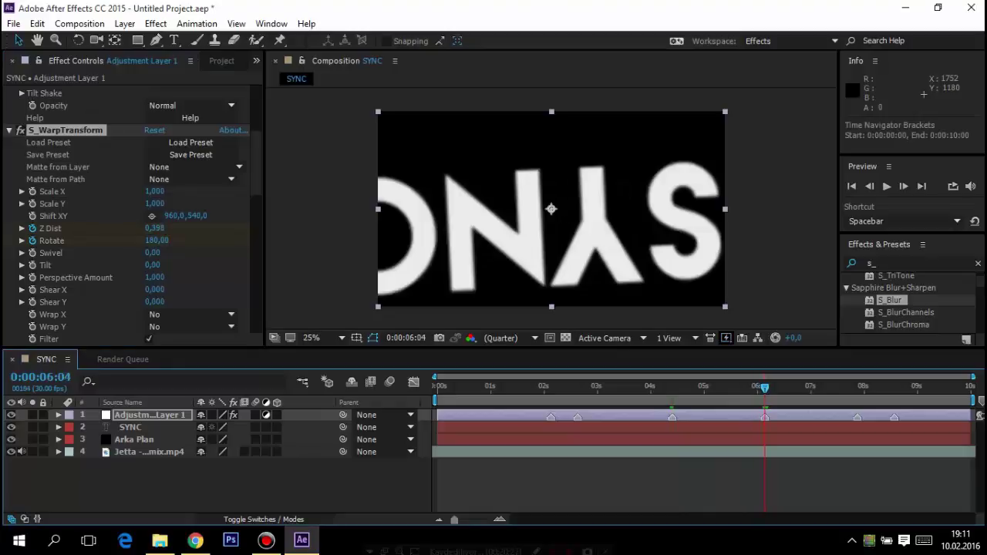
left_click(869, 186)
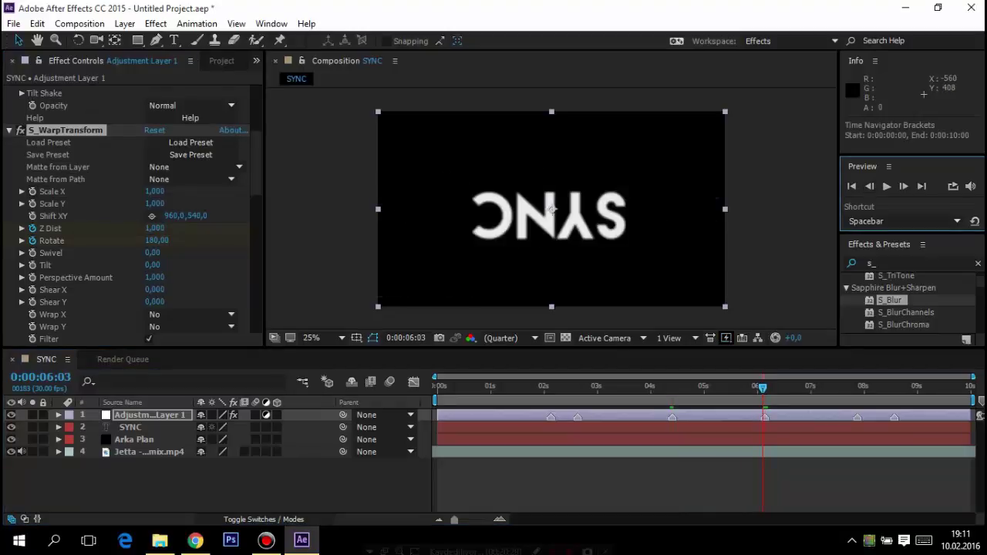
key("ctrl+z")
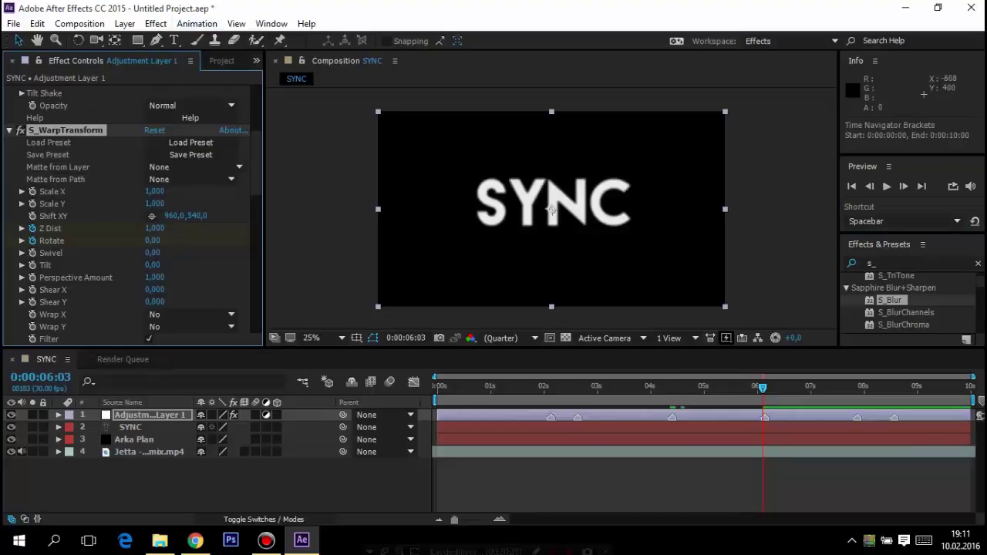
left_click_drag(762, 388, 523, 387)
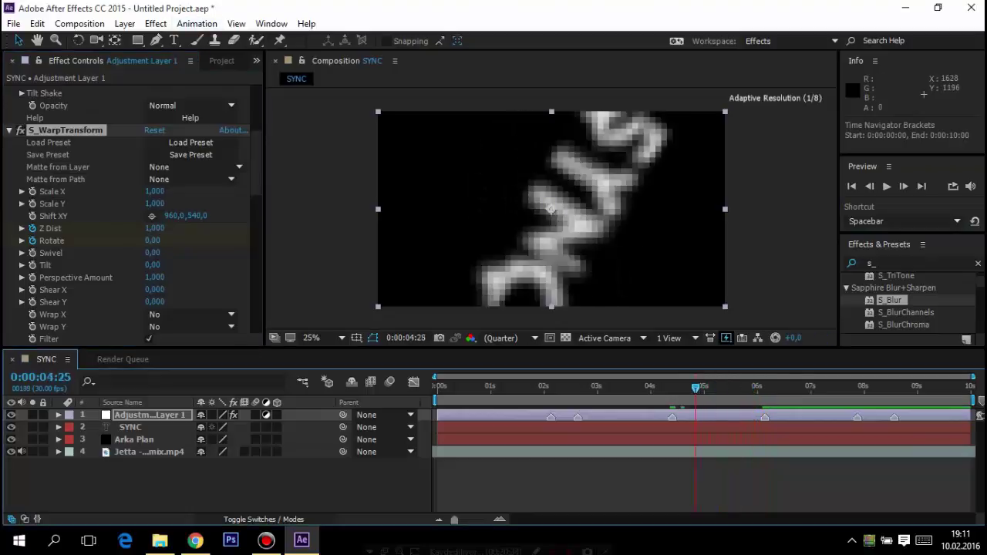
key("Home")
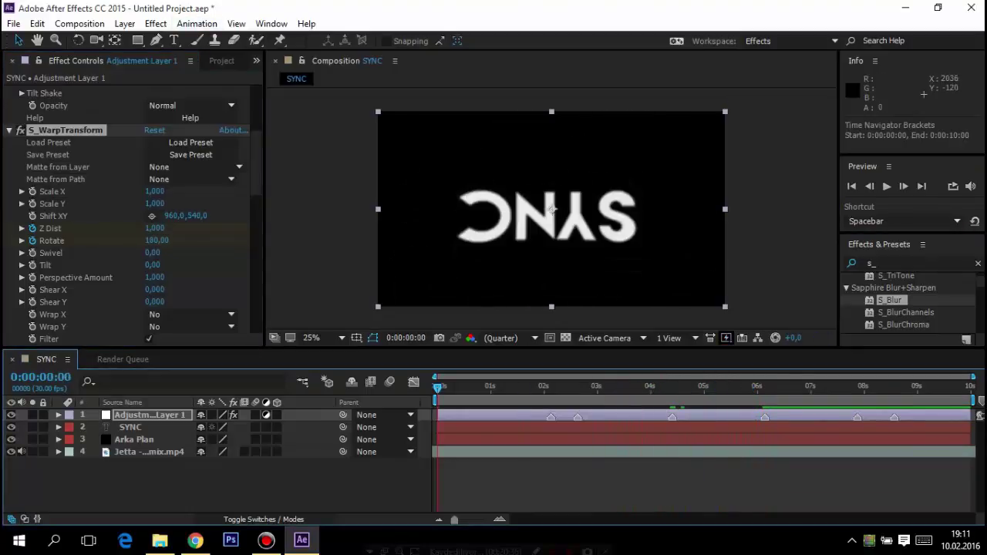
- Play the animation, then set Rotate to 0 at 0:00:04:11
key("space")
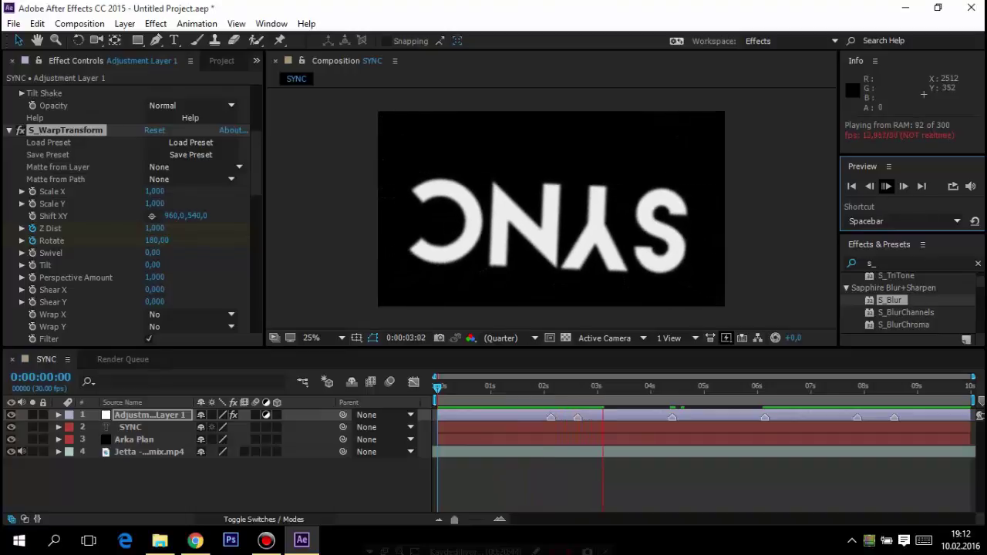
key("space")
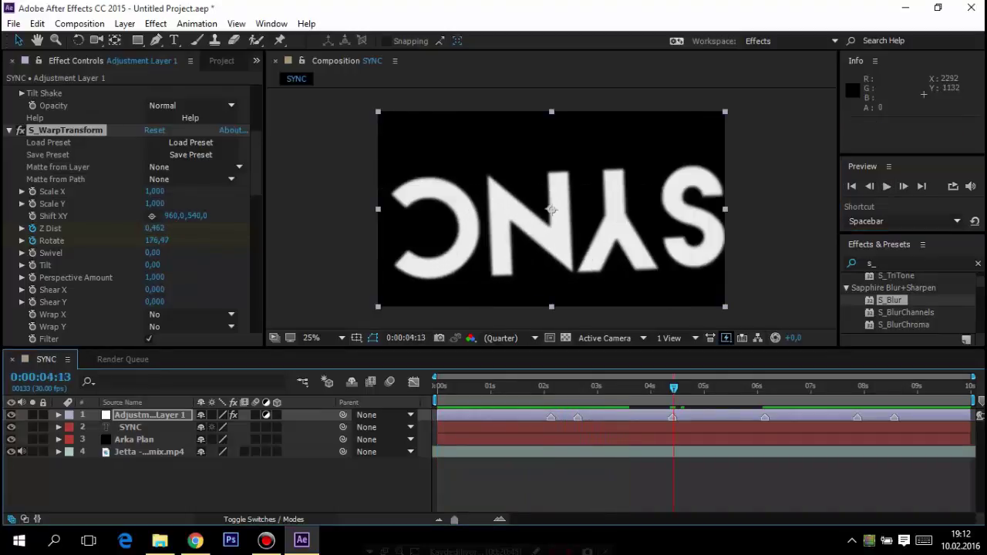
left_click(869, 186)
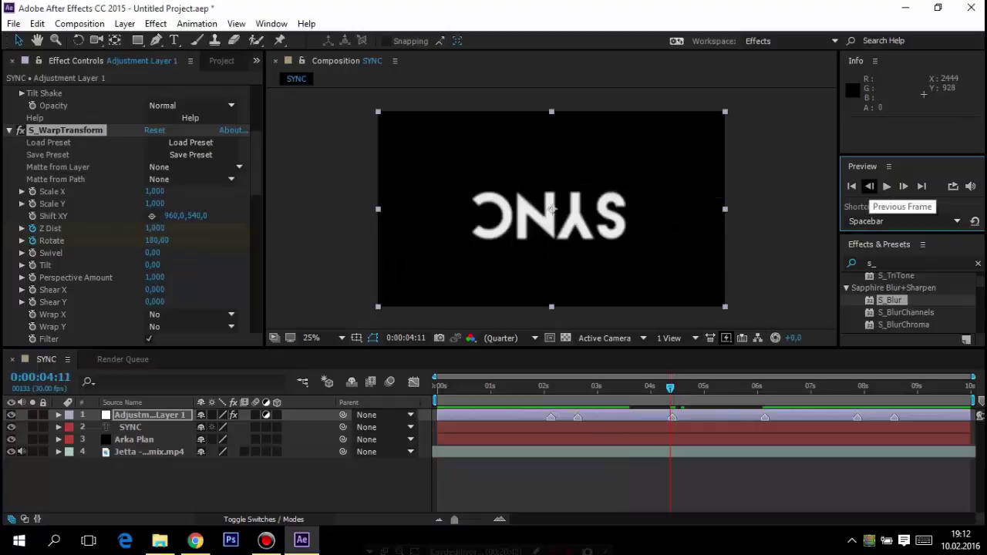
left_click(870, 186)
left_click(157, 240)
type("0")
key("Return")
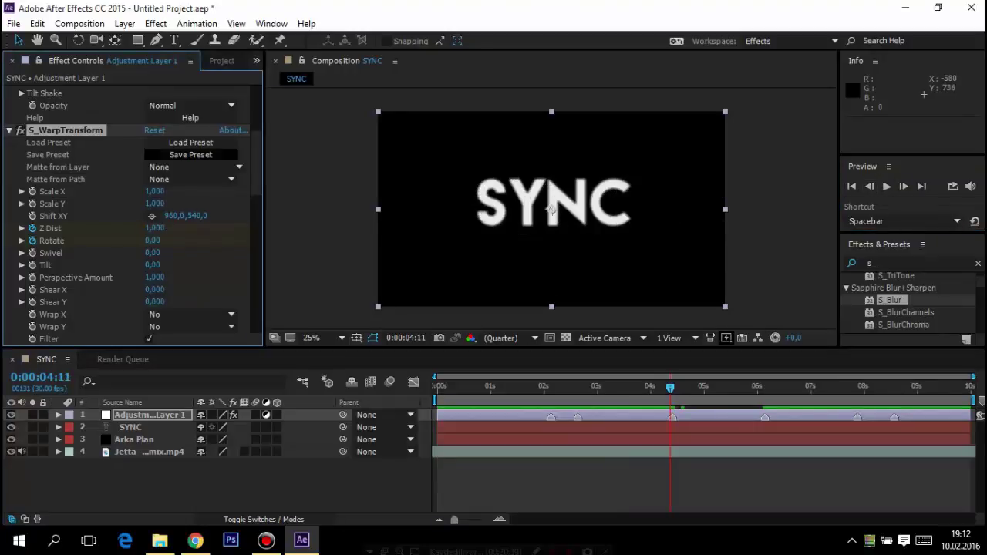
- Preview the animation and scrub to 0:00:07:26 to check it
key("space")
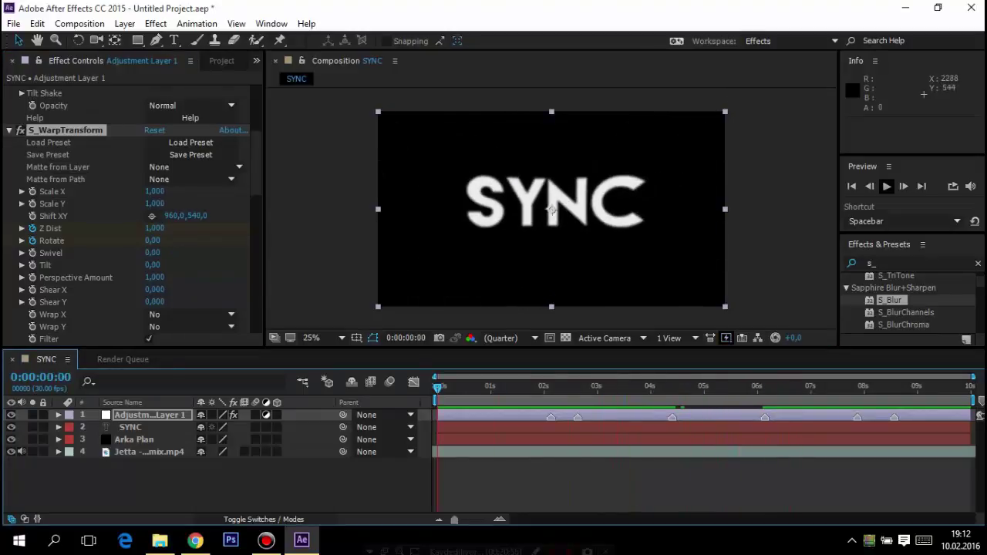
left_click(886, 186)
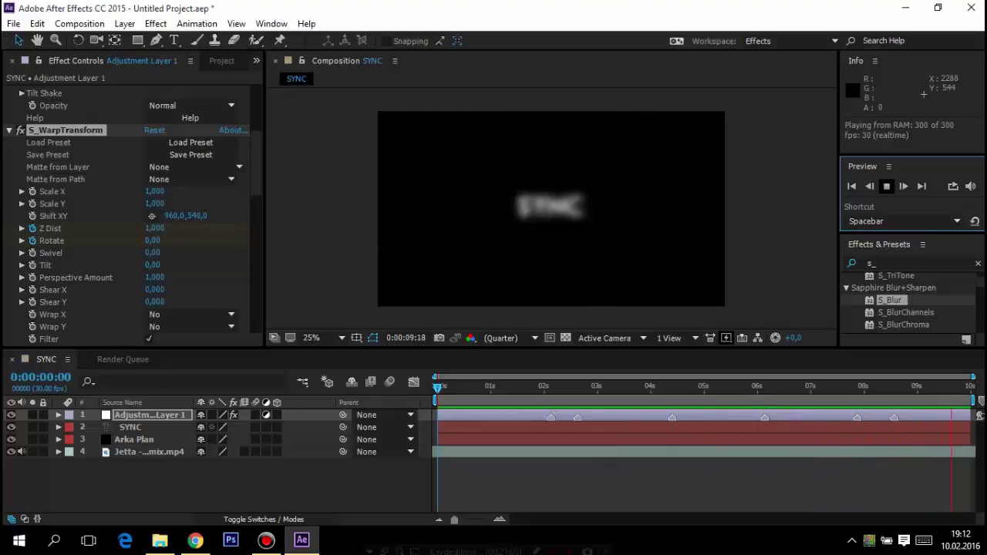
key("space")
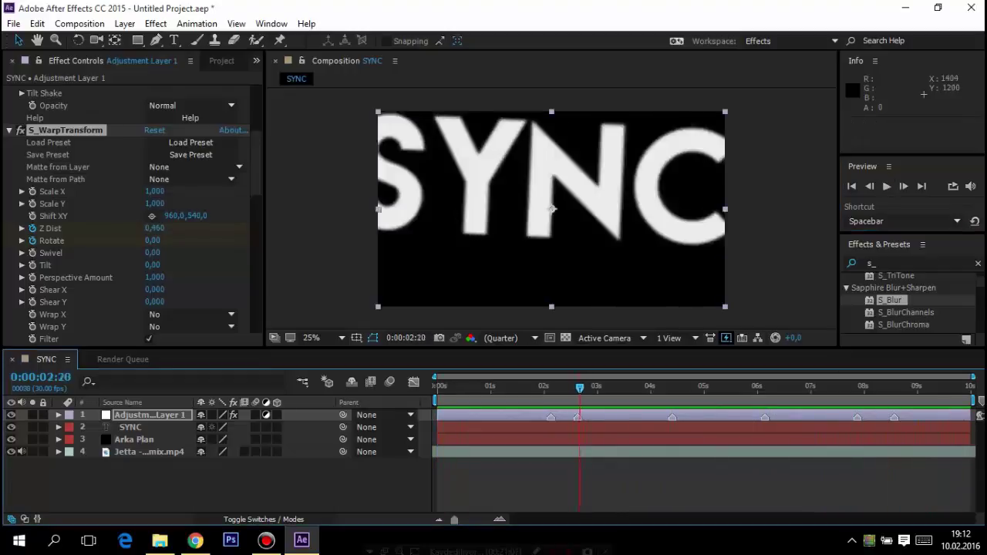
left_click_drag(914, 386, 861, 386)
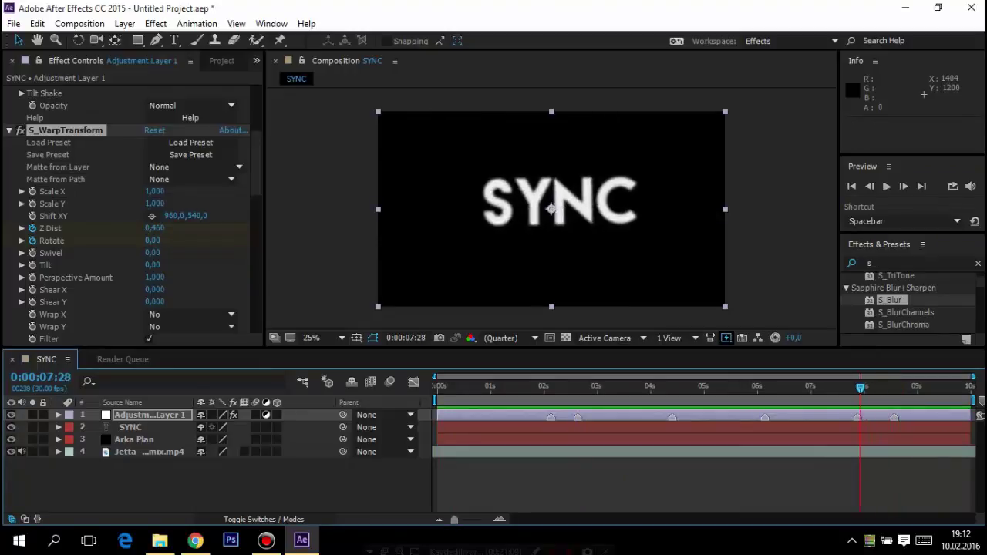
key("space")
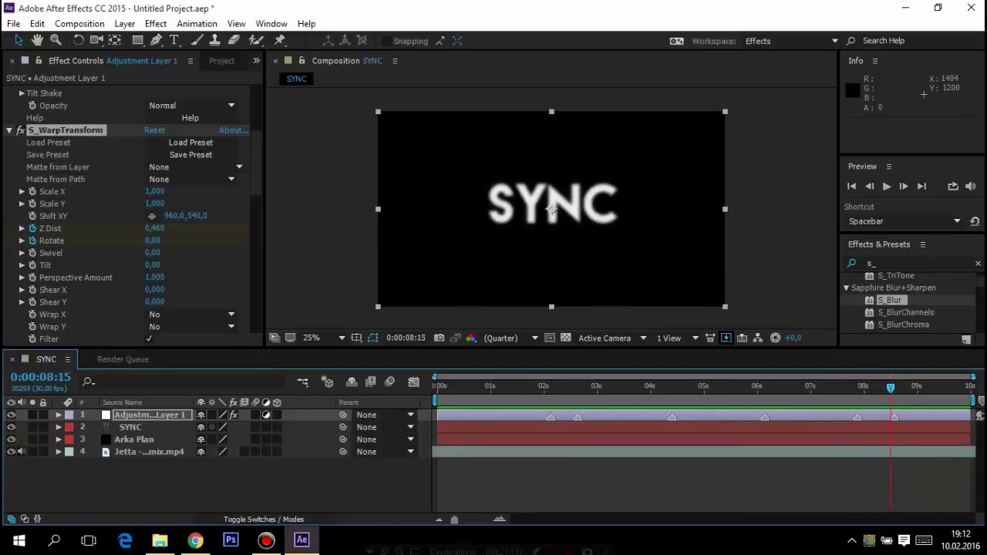
key("space")
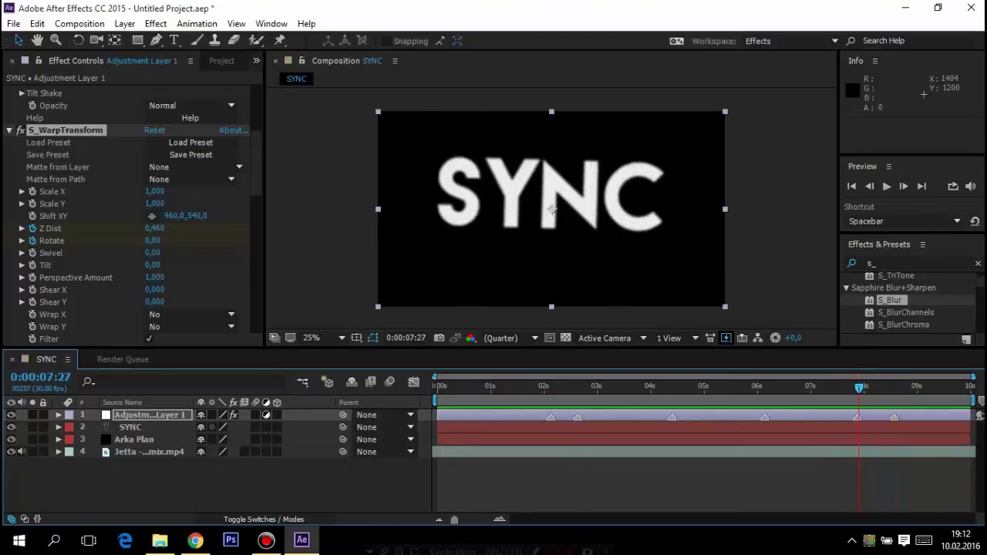
key("Page_Up")
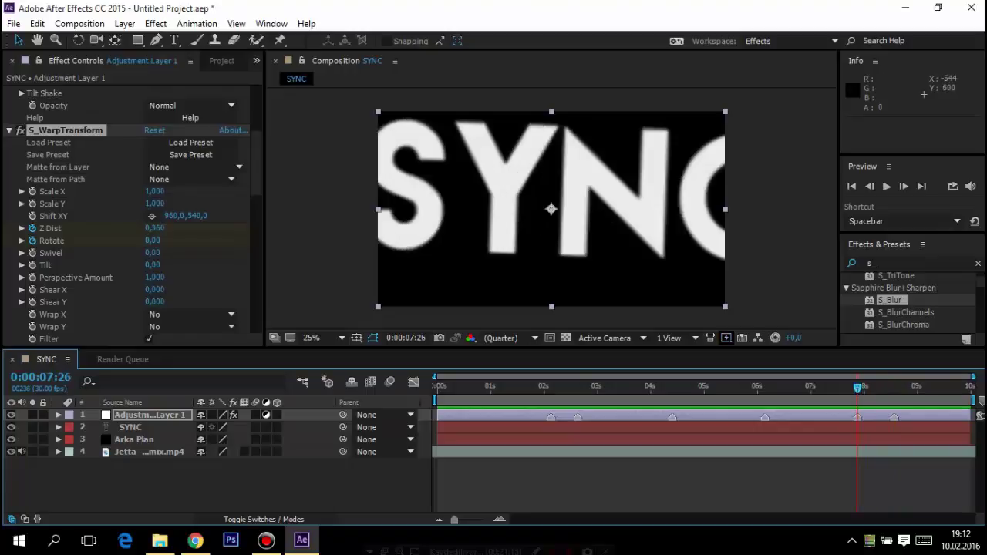
- Set S_Blur's Blur Amount to 0 at 0:00:07:26 so SYNC is sharp there
scroll(131, 216, "down", 3)
scroll(131, 216, "down", 3)
scroll(131, 216, "down", 2)
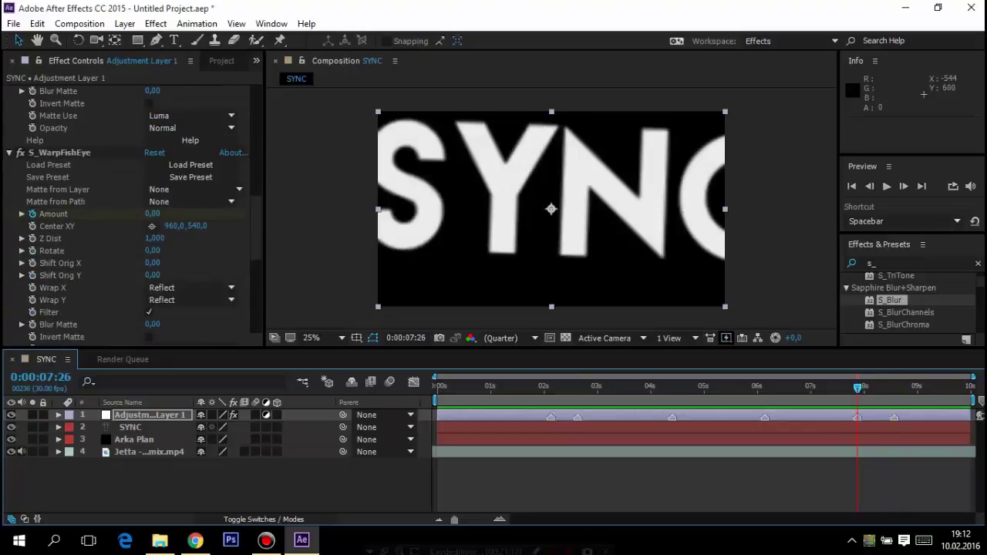
scroll(131, 216, "down", 2)
scroll(131, 216, "down", 2)
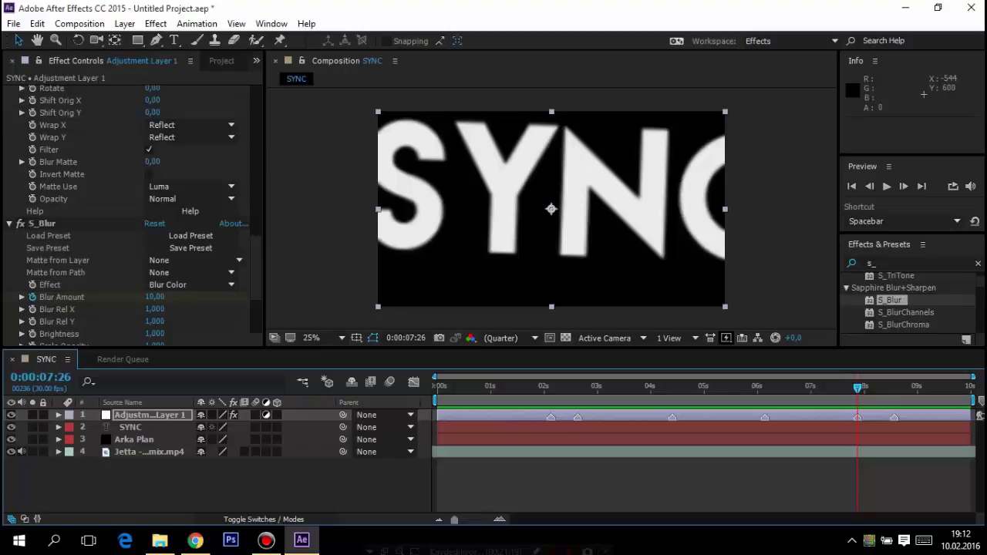
scroll(131, 216, "down", 1)
left_click(154, 264)
type("0")
key("Return")
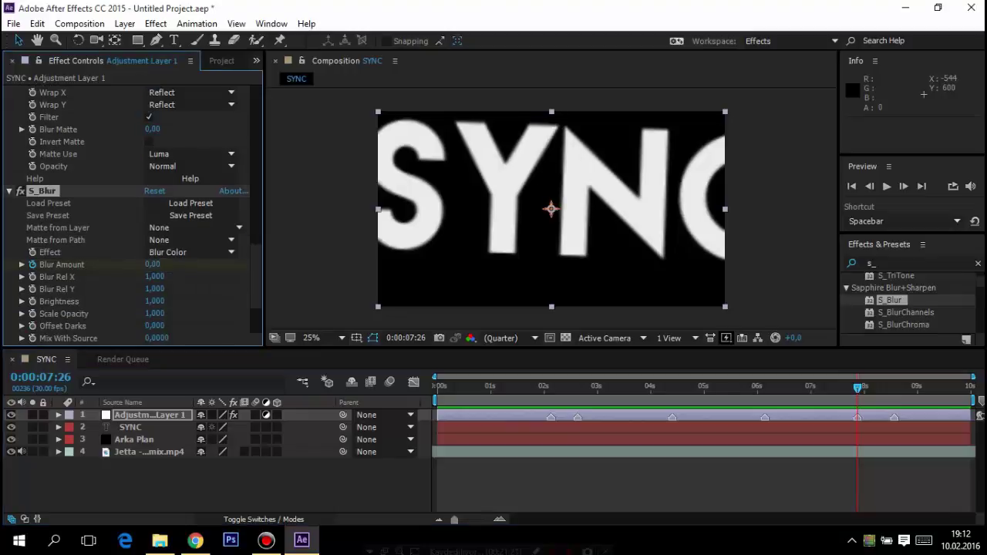
- Scrub through the animation, return to the start and play the RAM preview
left_click(150, 415)
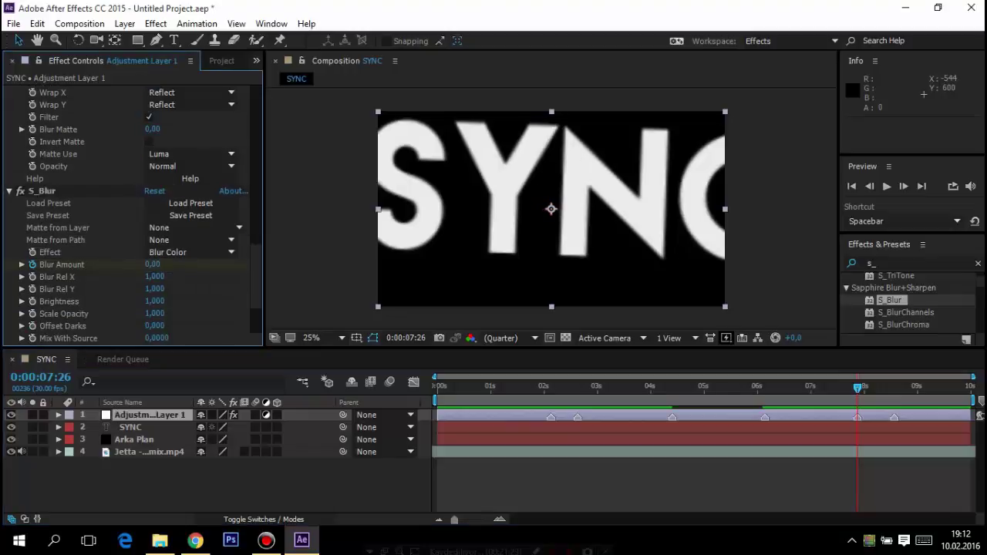
left_click_drag(640, 386, 749, 385)
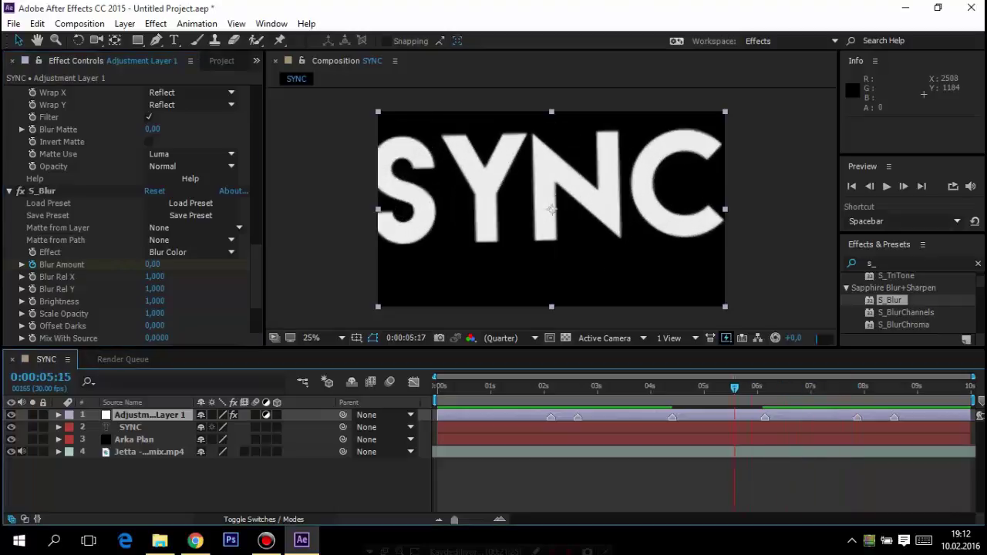
key("Home")
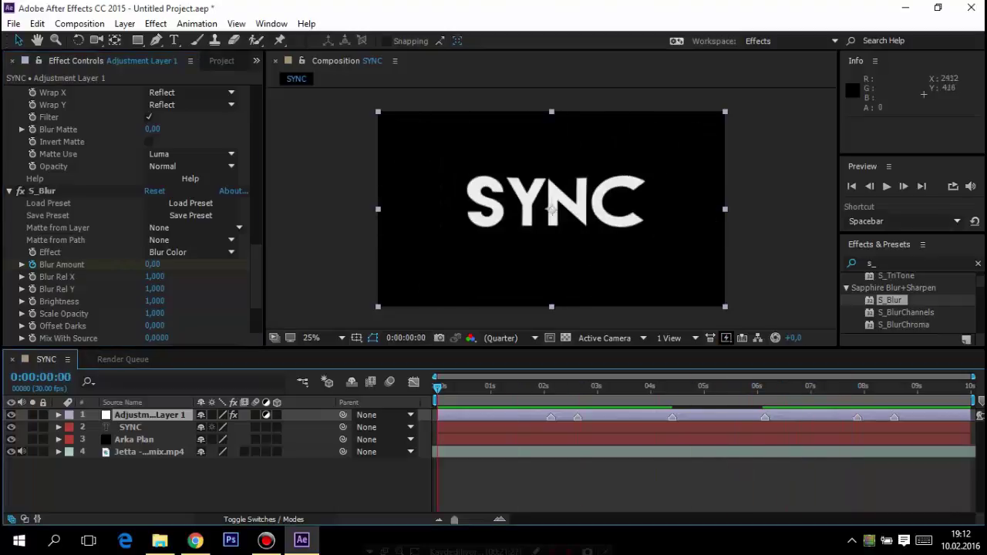
left_click(886, 186)
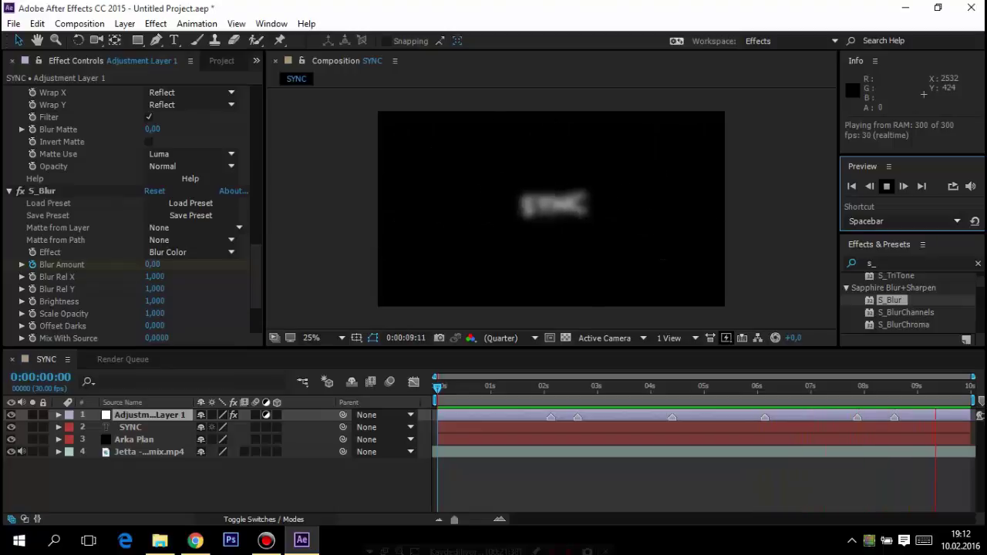
- Stop the preview and enlarge the effect settings area above the timeline
key("space")
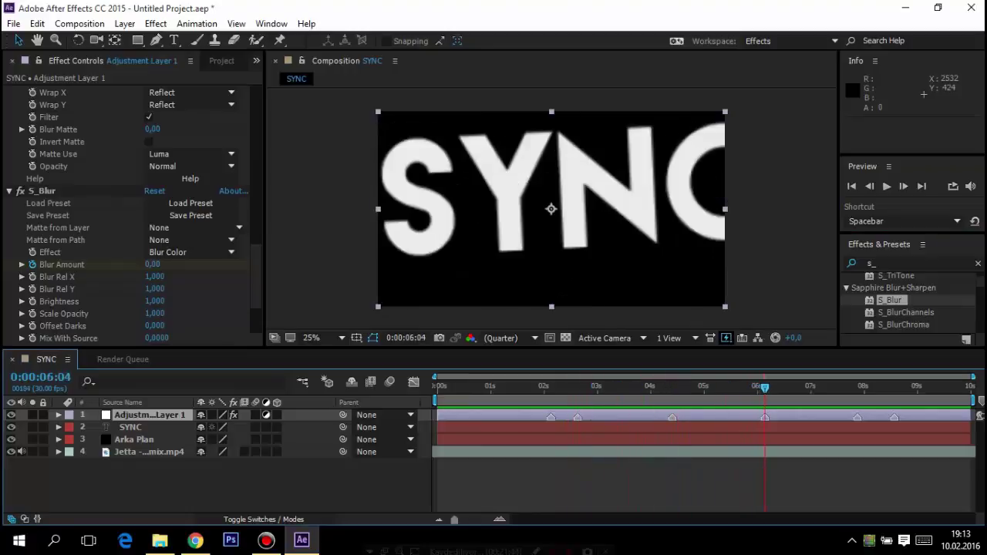
scroll(906, 303, "down", 1)
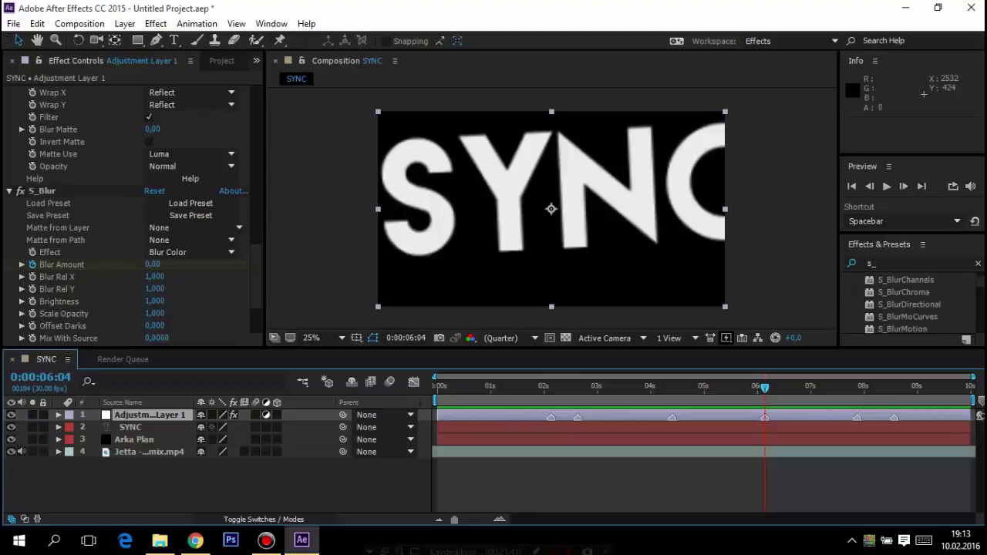
left_click_drag(540, 351, 540, 384)
- Find S_BlurMotion among the Sapphire blur effects and apply it to Adjustment Layer 1
scroll(907, 316, "down", 1)
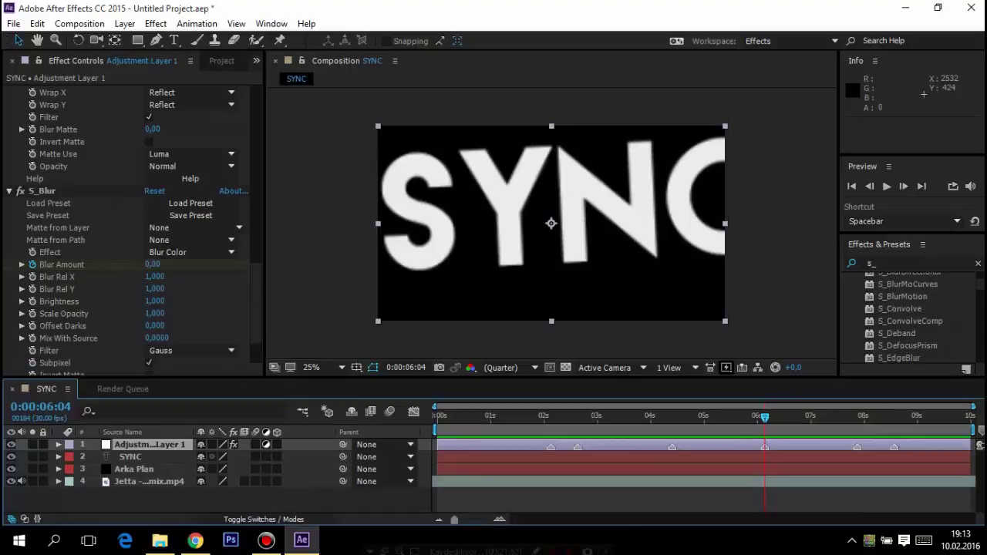
scroll(907, 316, "down", 1)
scroll(906, 316, "down", 1)
scroll(907, 316, "down", 1)
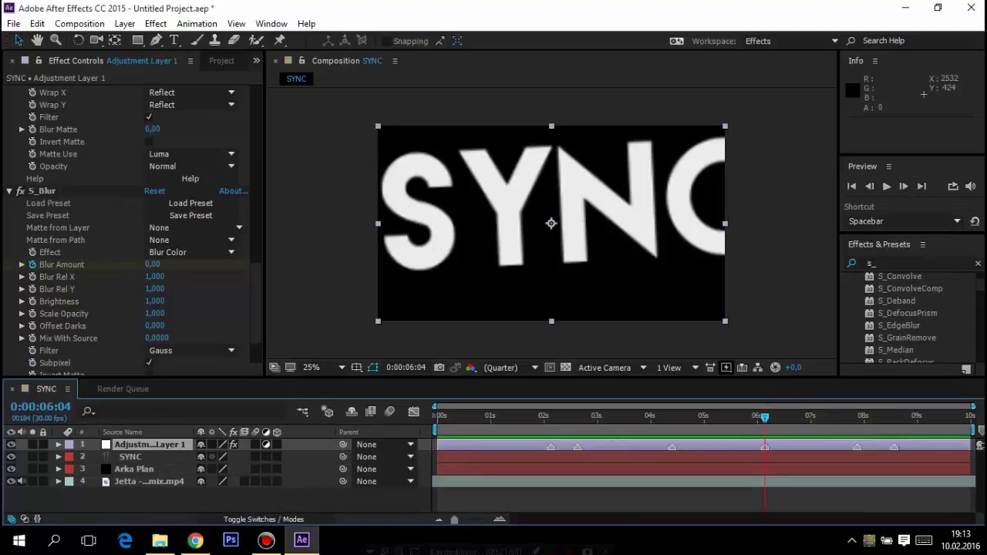
scroll(907, 317, "down", 1)
scroll(907, 317, "down", 1)
scroll(906, 316, "down", 1)
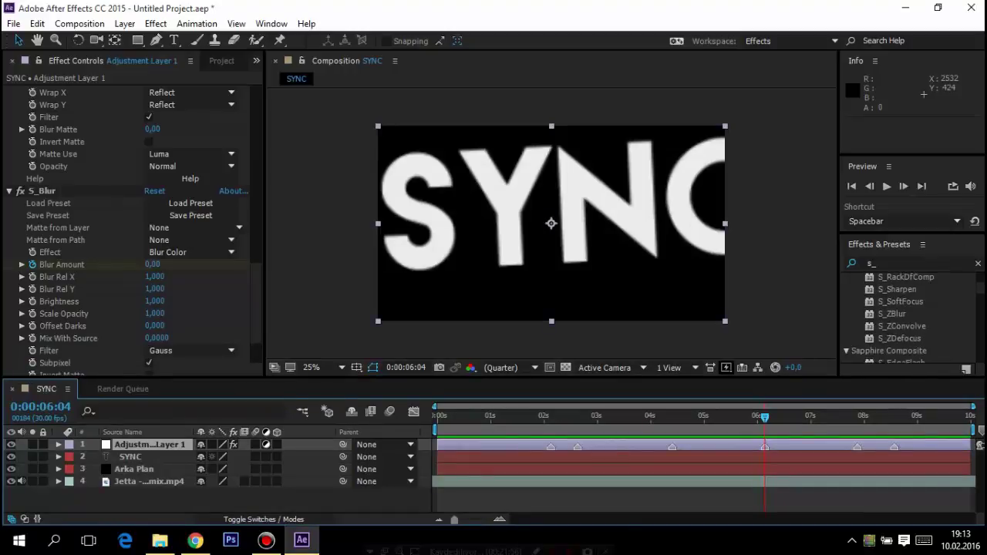
scroll(907, 316, "down", 1)
scroll(906, 316, "up", 5)
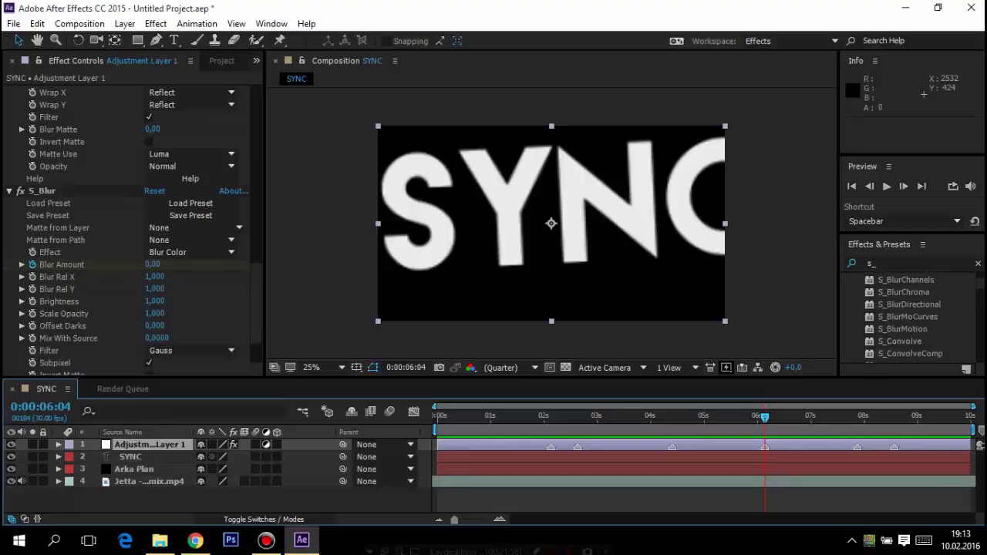
scroll(907, 317, "up", 5)
left_click(889, 300)
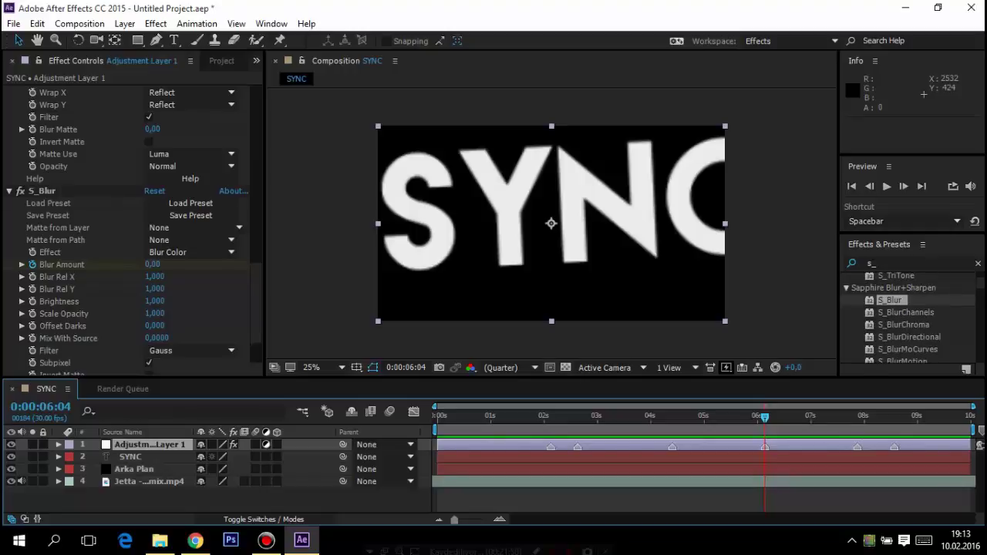
scroll(906, 316, "down", 1)
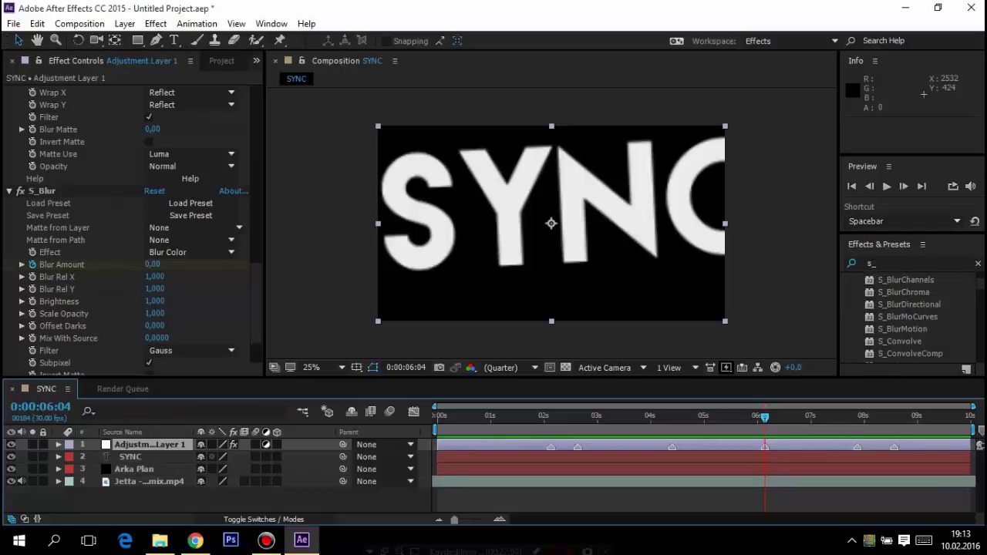
left_click_drag(903, 329, 146, 444)
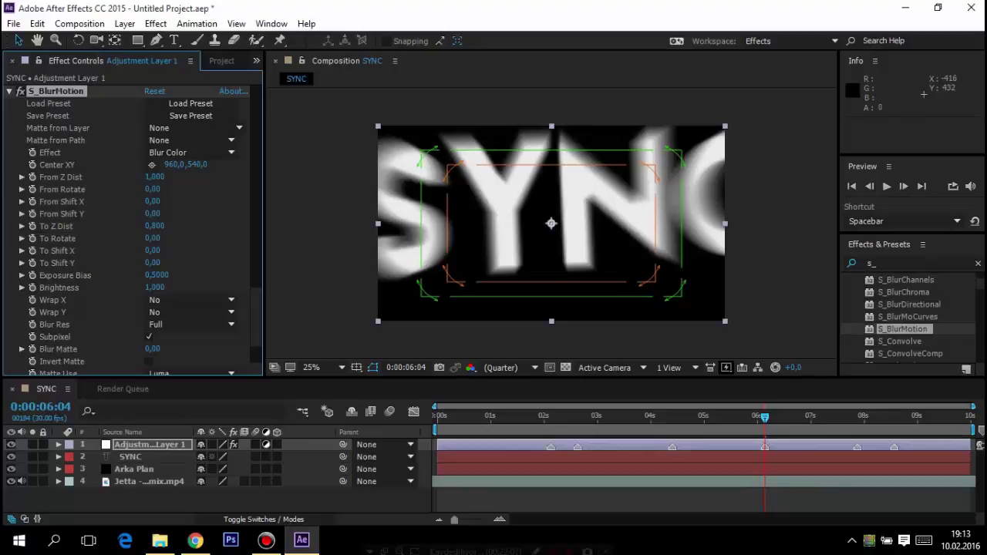
- Try a smaller To Z Dist, undo it, and raise From Z Dist to 1,530
left_click_drag(153, 226, 116, 226)
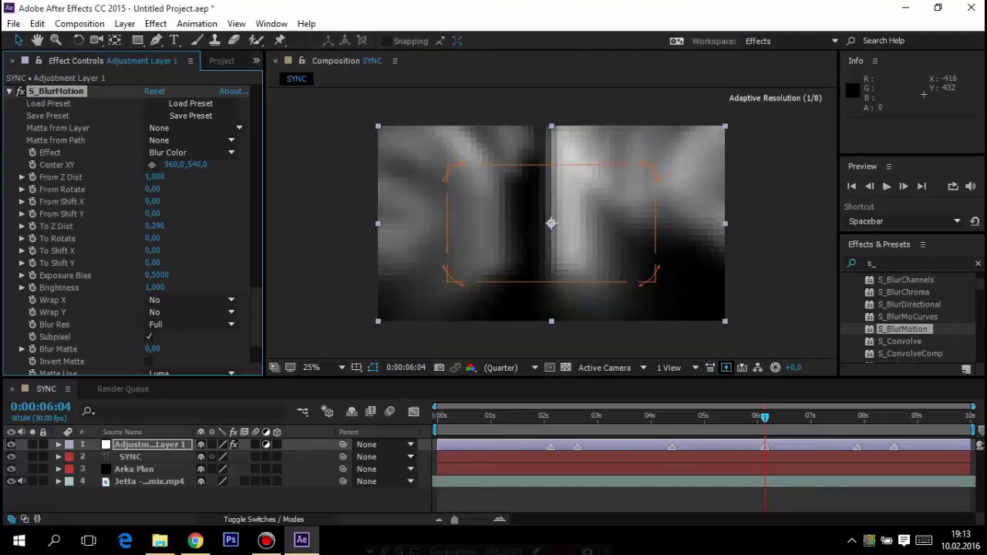
key("ctrl+z")
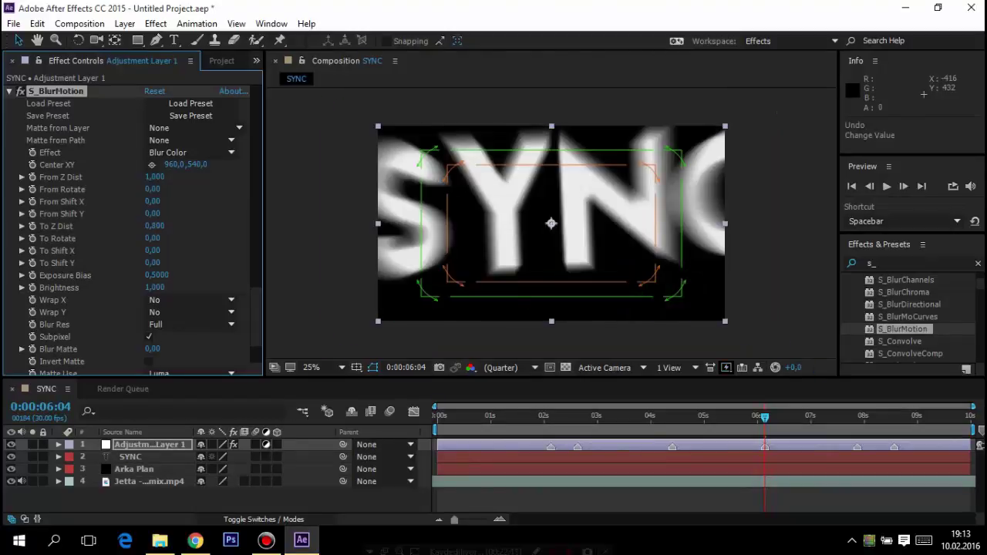
left_click_drag(154, 177, 195, 177)
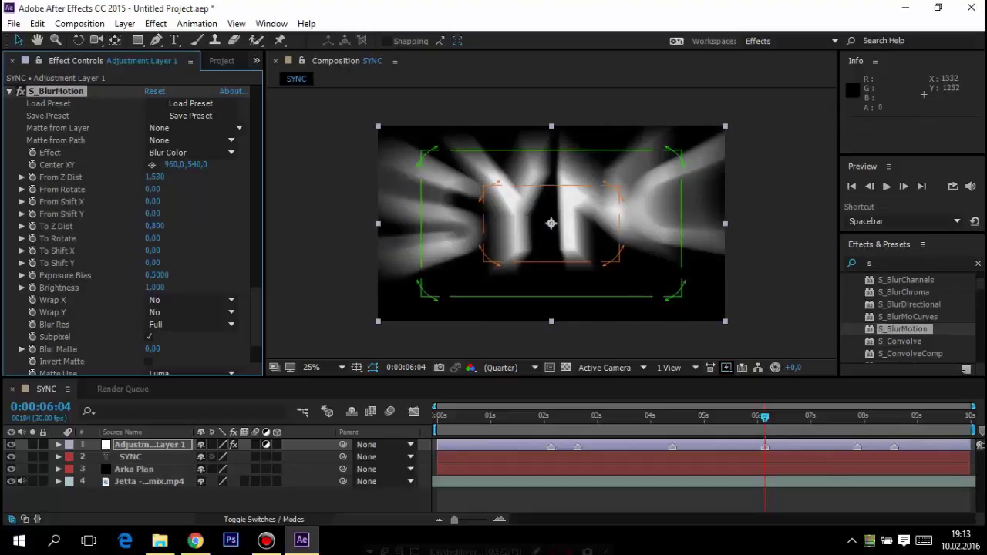
- Step through frames and move back to about 0:00:02:18 to check the zoom blur
key("Page_Down")
key("Page_Down")
key("Page_Down")
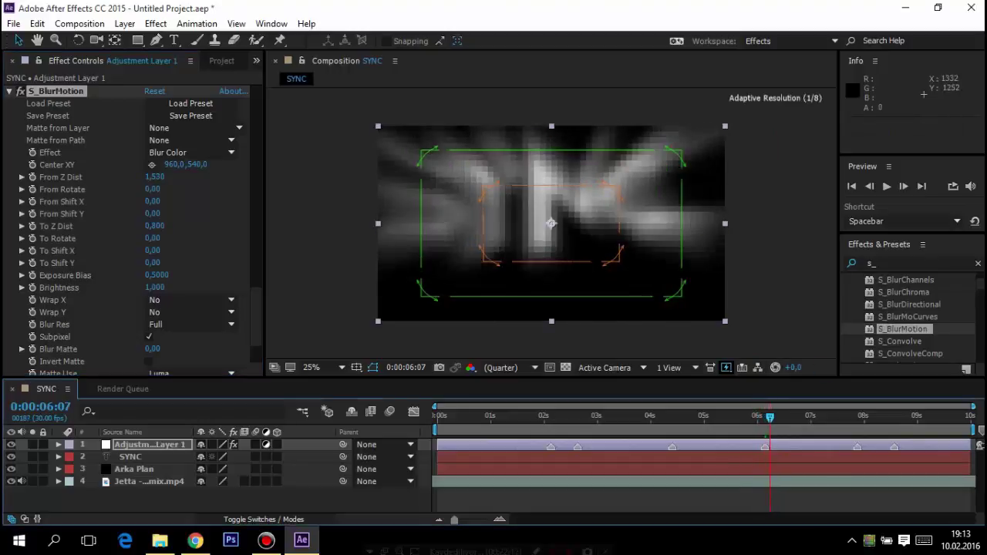
key("Page_Up")
key("Page_Up")
key("Page_Up")
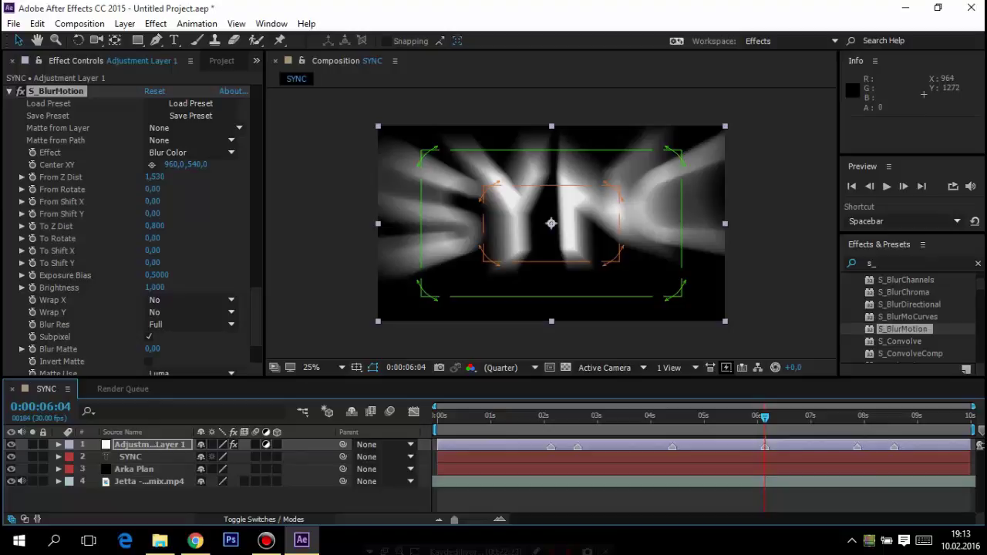
mouse_move(764, 416)
left_mouse_down()
mouse_move(552, 418)
mouse_move(578, 418)
left_mouse_up()
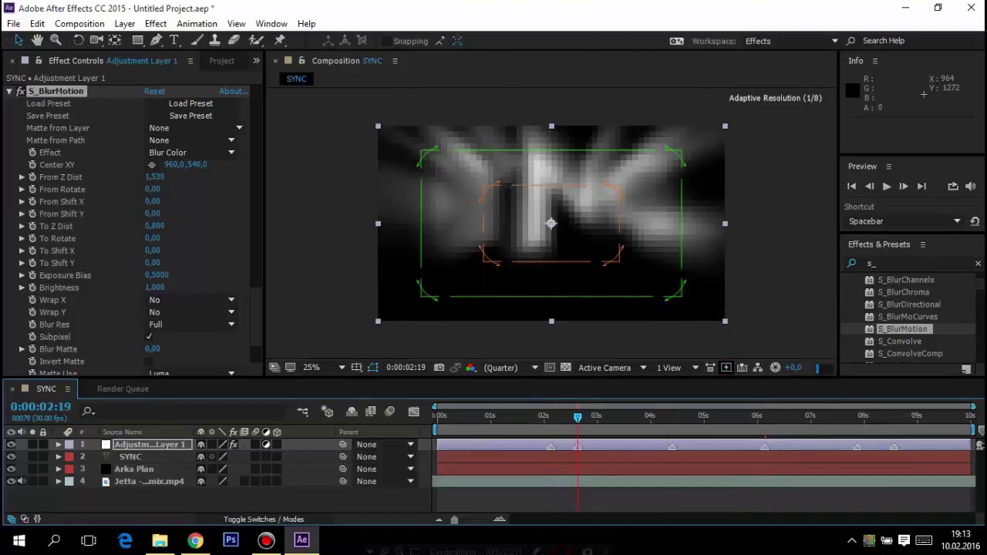
left_click(869, 186)
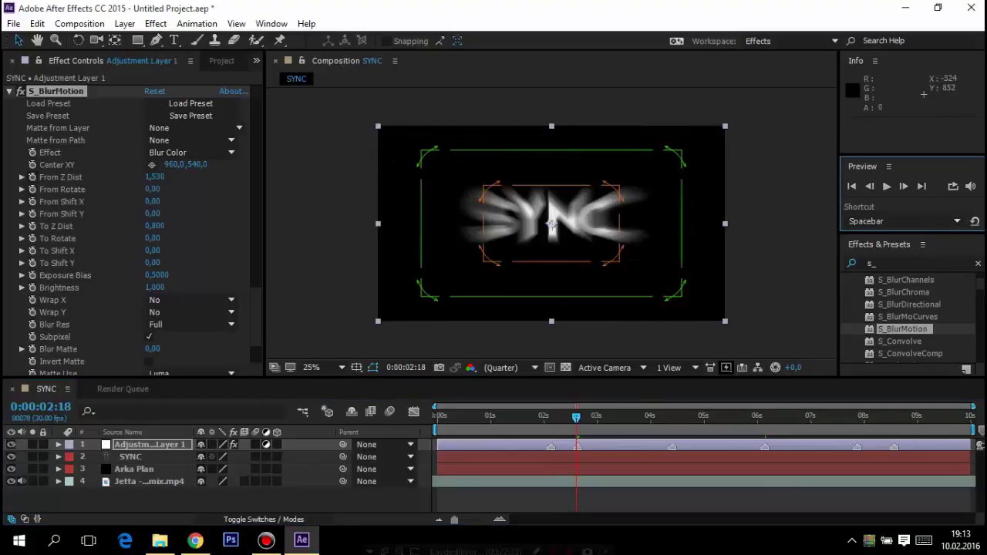
- Try From Z Dist 0,001, compare neighbouring frames, then set it to 1,000
left_click(155, 176)
type("0,001")
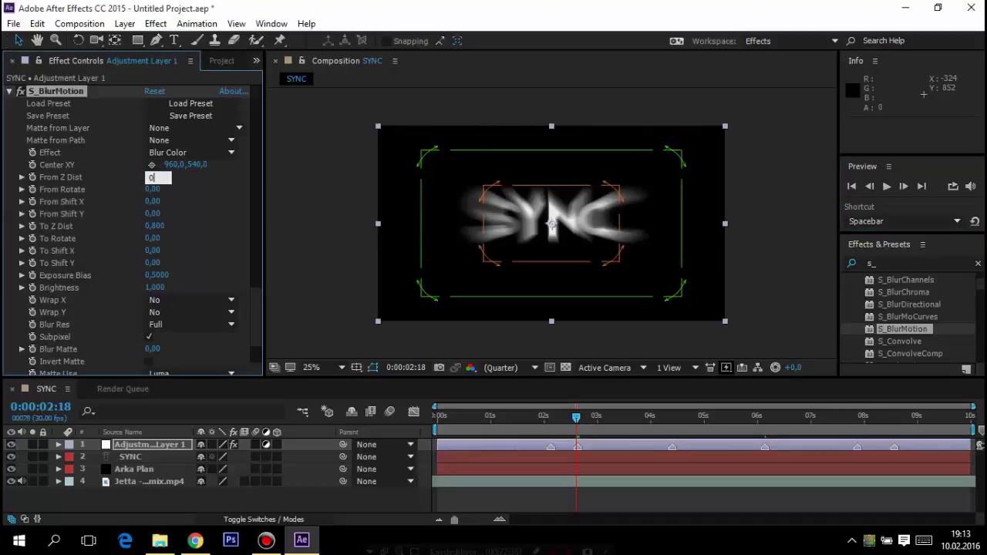
key("Return")
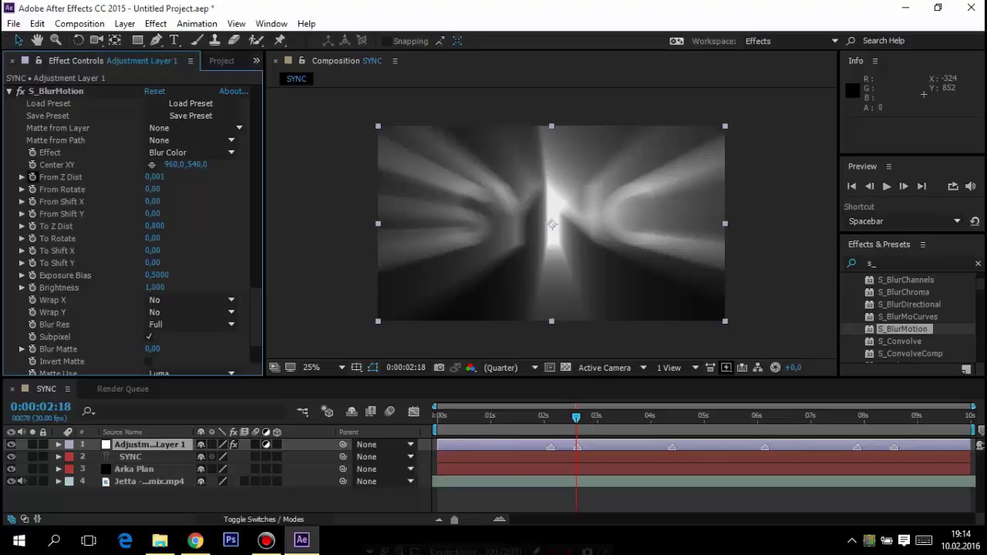
left_click(32, 176)
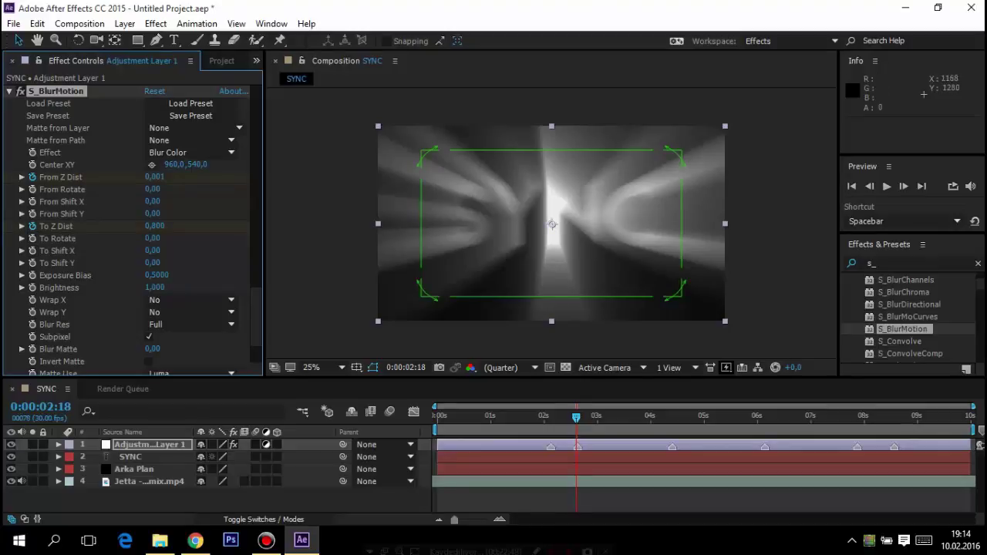
left_click(903, 186)
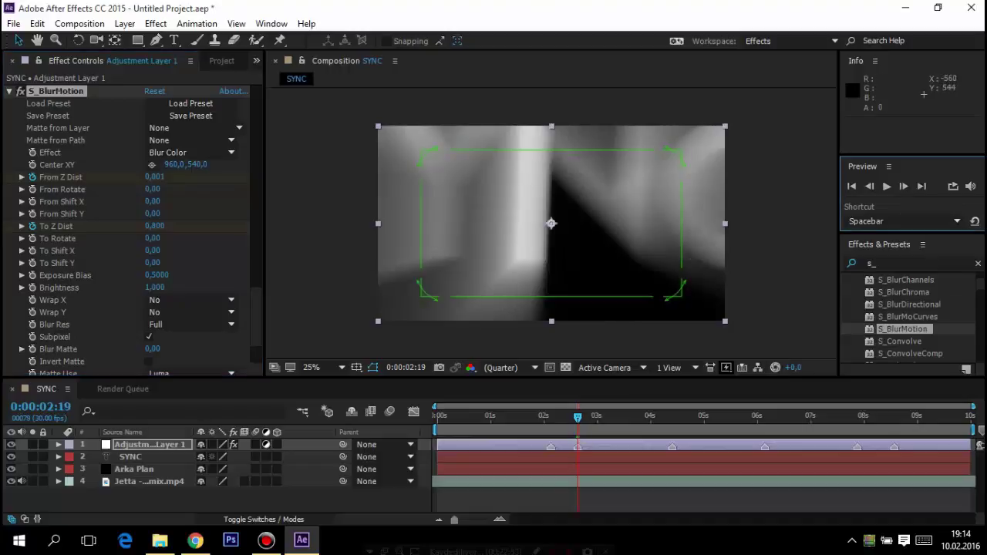
left_click(869, 186)
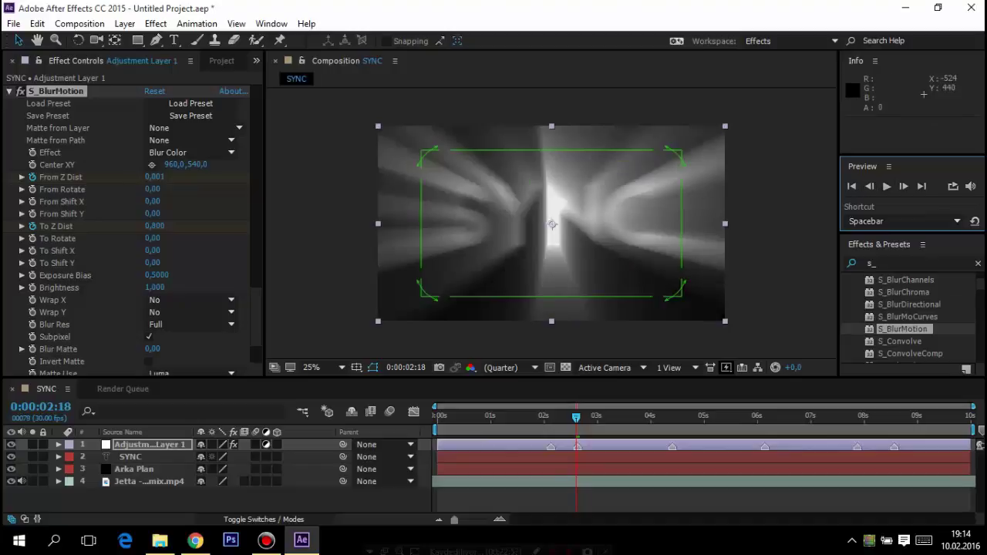
left_click(154, 177)
type("1")
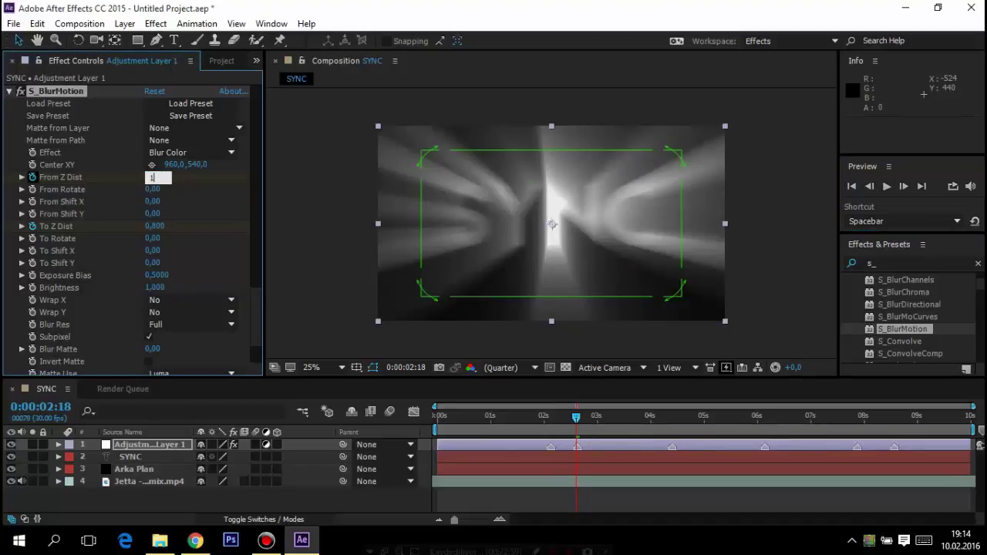
key("Return")
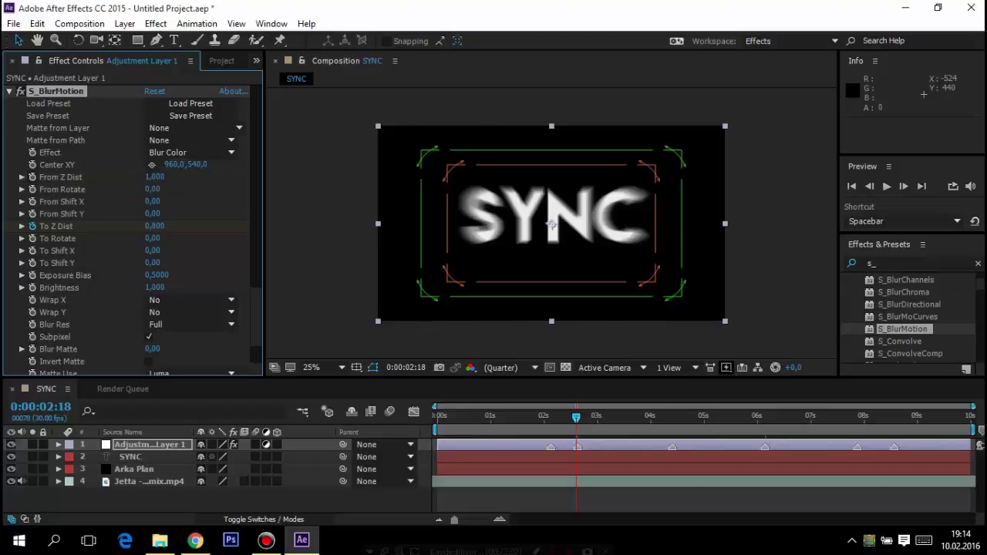
- Try To Z Dist values 0,001 and 1,000, stepping a frame forward to compare
left_click(154, 226)
type("0,00")
key("Return")
left_click(154, 226)
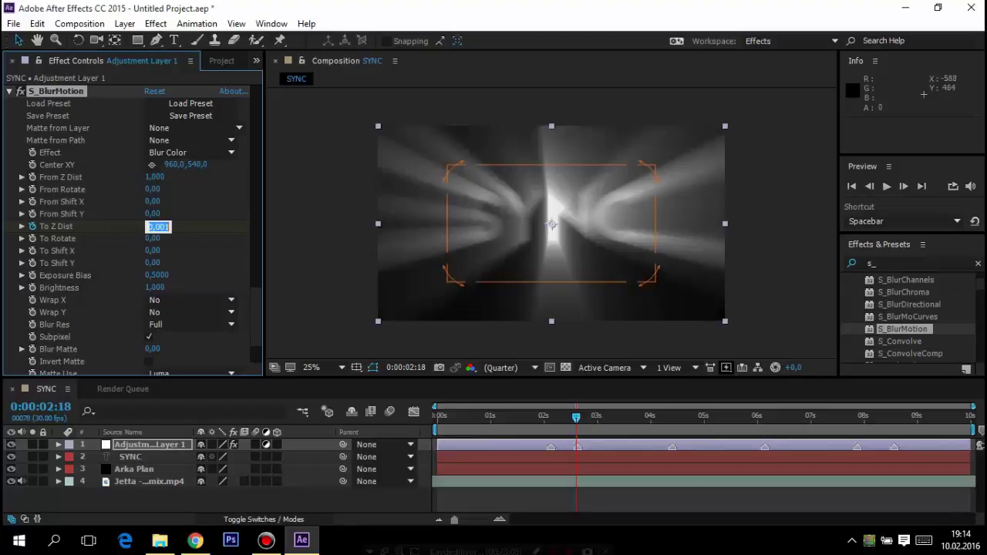
type("1")
key("Return")
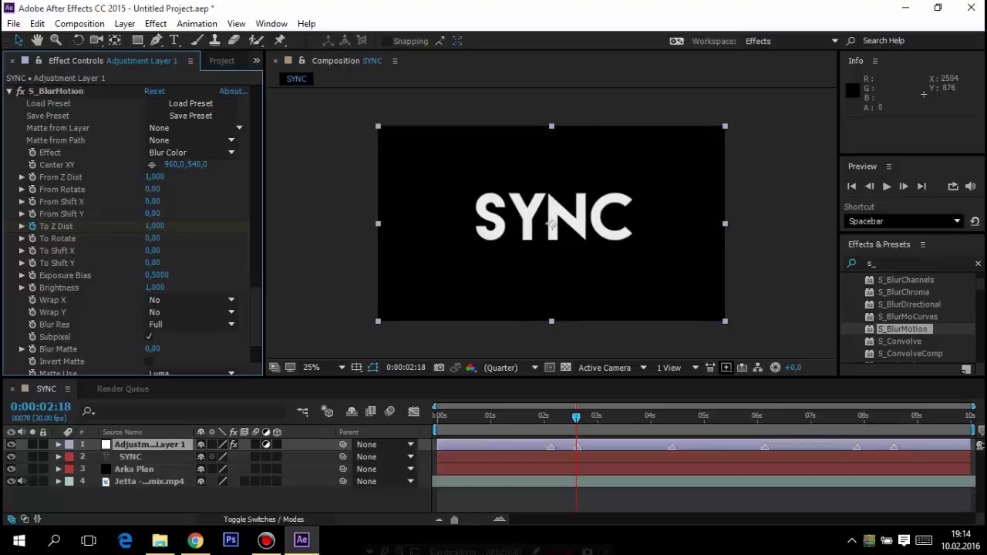
left_click(904, 186)
- Settle S_BlurMotion's To Z Dist on 0,700
left_click(155, 226)
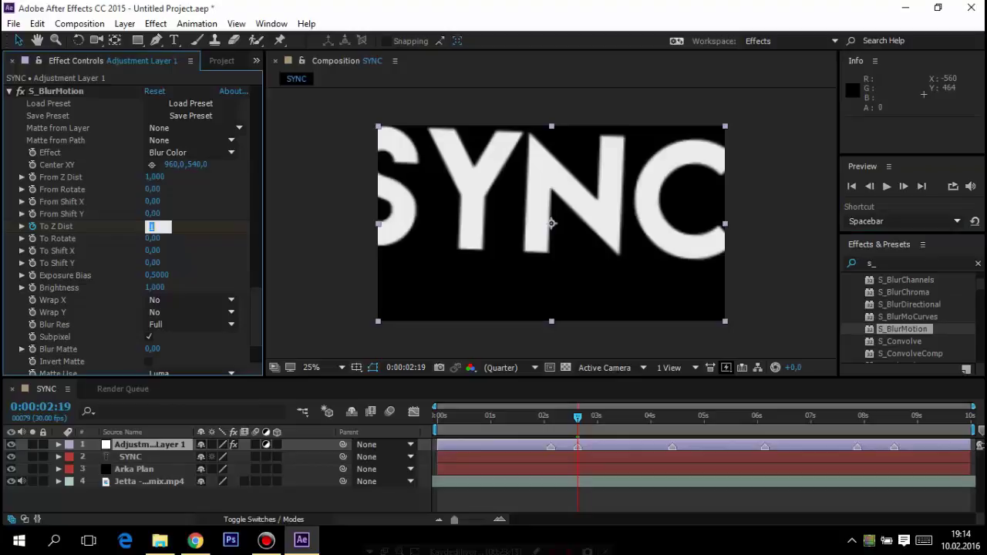
type("0")
key("Return")
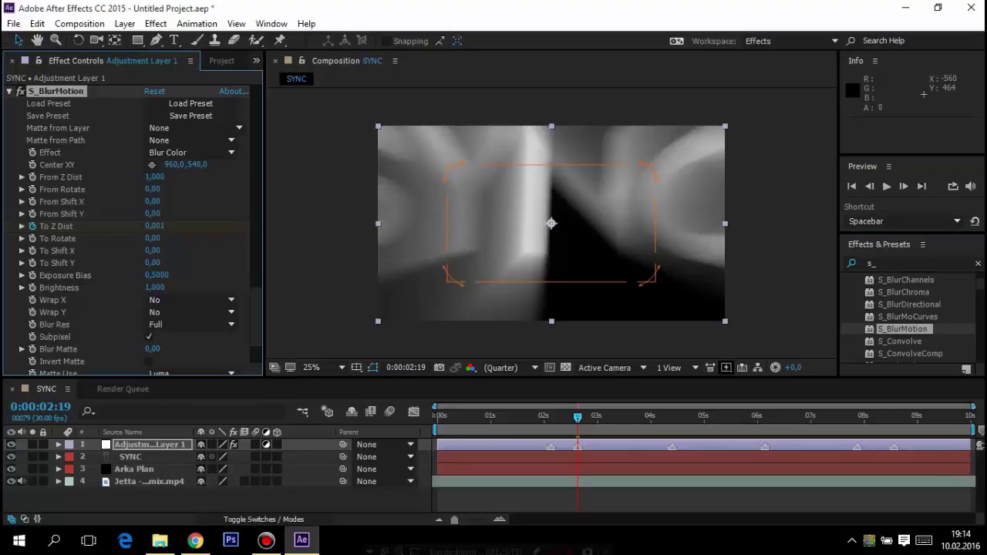
left_click(155, 226)
type("0,")
key("Return")
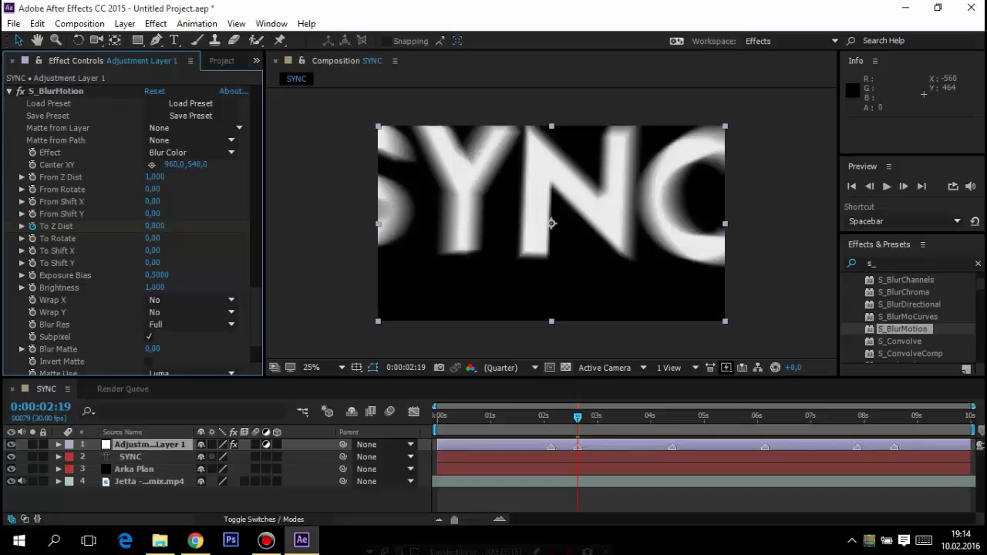
left_click(155, 226)
type("0,7")
key("Return")
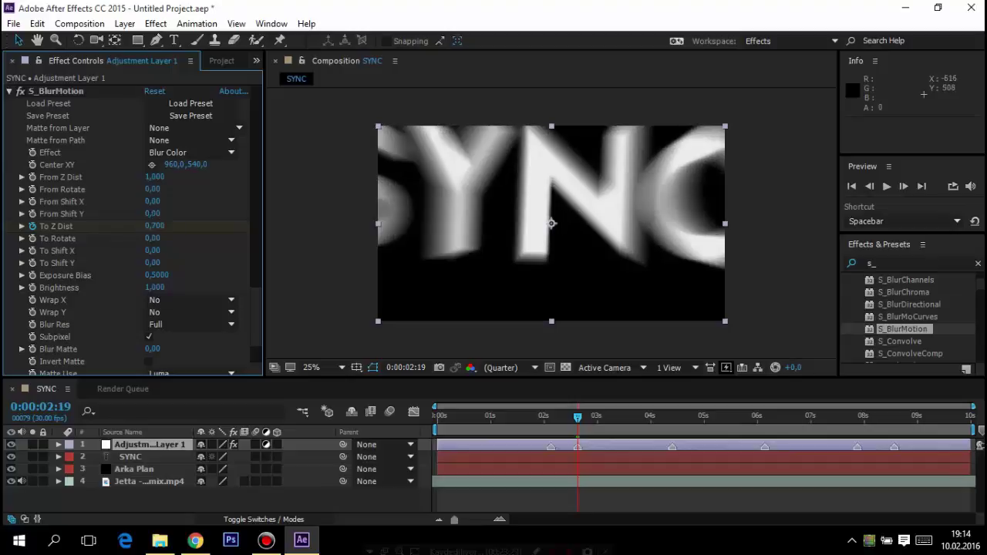
key("space")
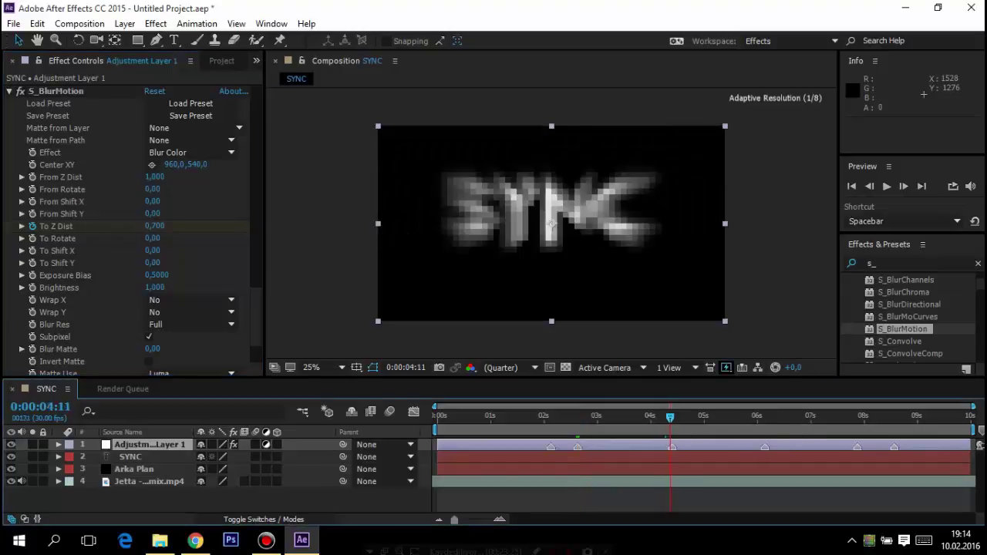
key("space")
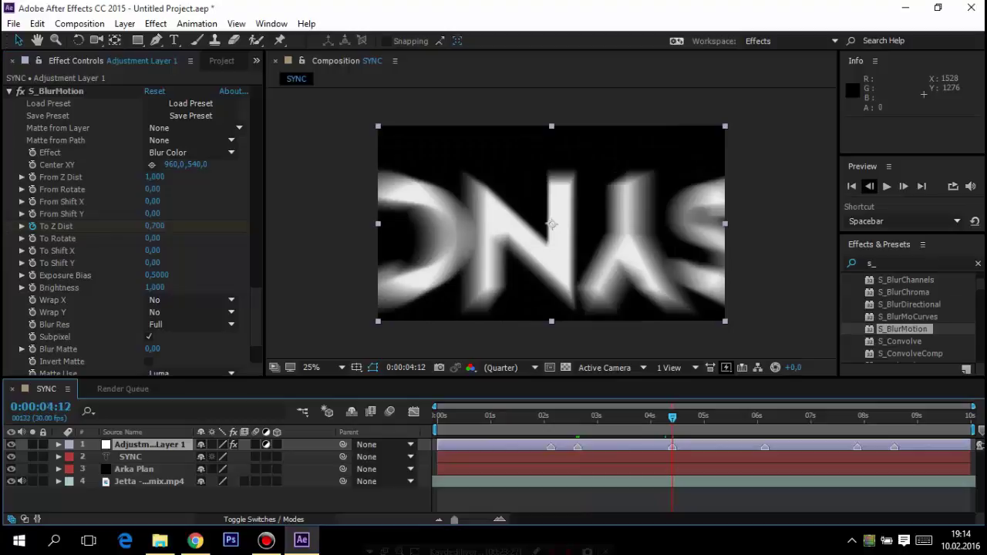
left_click(870, 186)
left_click(155, 226)
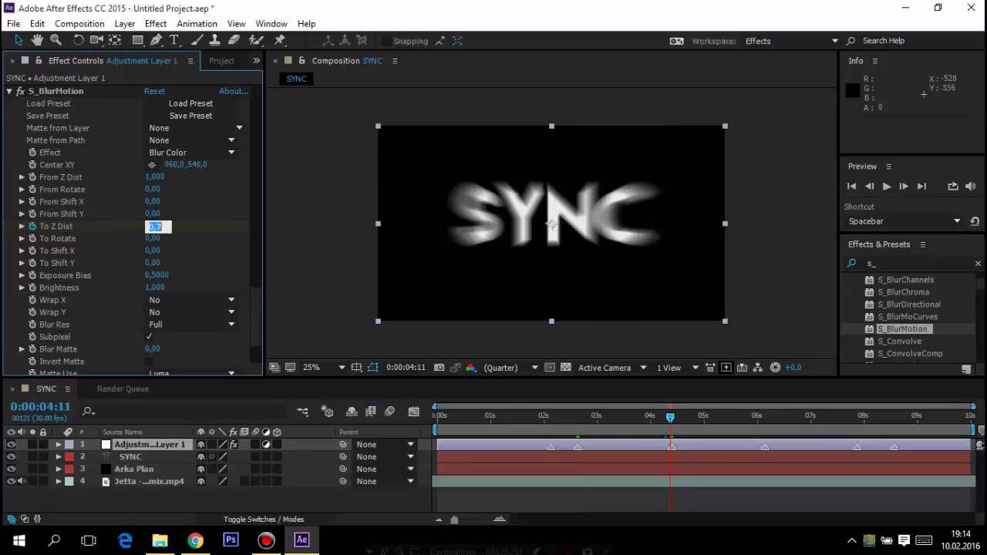
type("1")
key("Return")
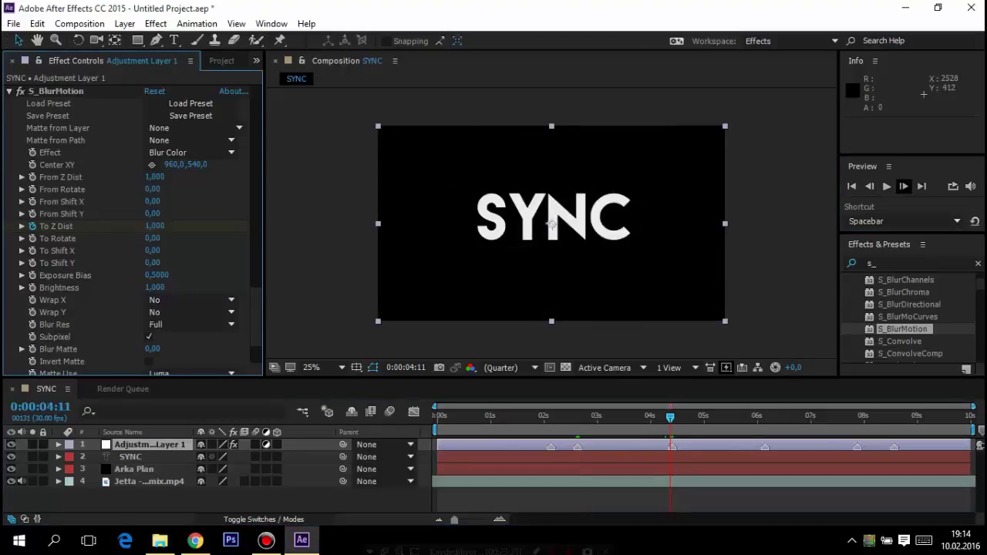
left_click(904, 186)
left_click(154, 226)
type("0,7")
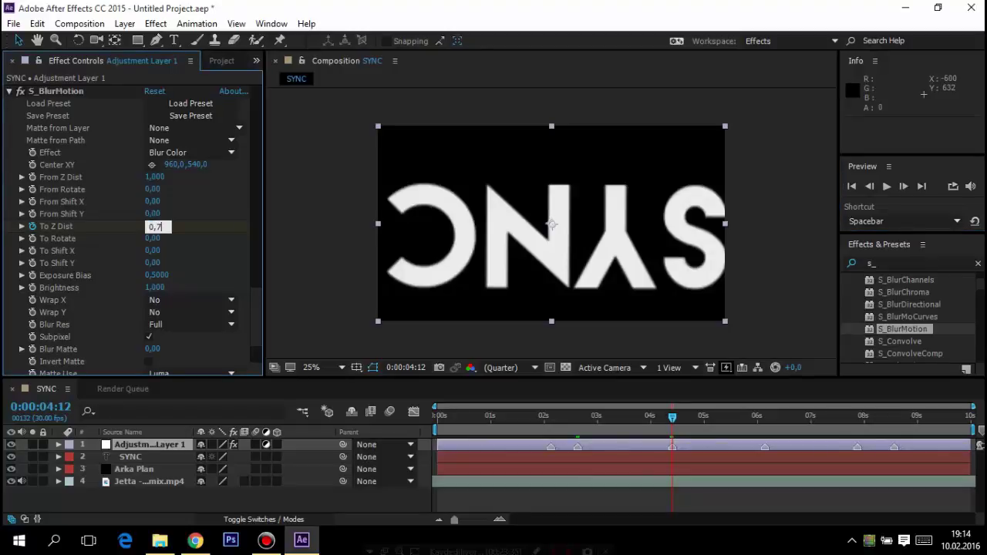
key("Return")
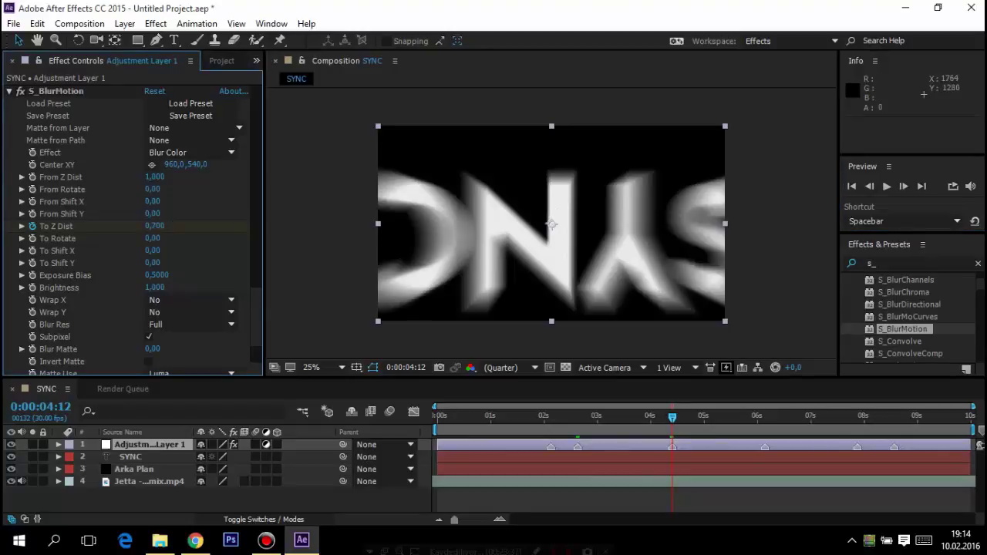
key("space")
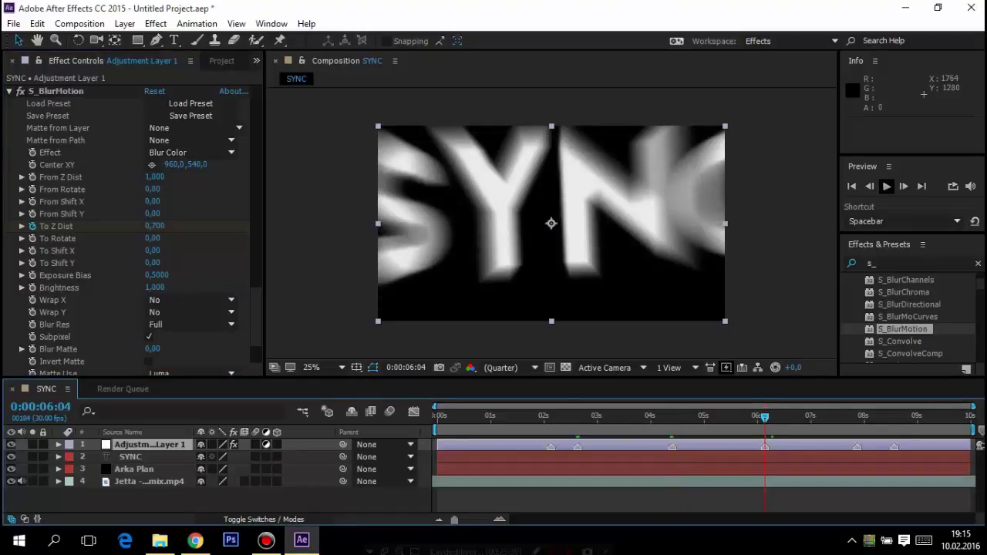
- Preview the animation, then scrub to frame 0:00:06:03
left_click(886, 186)
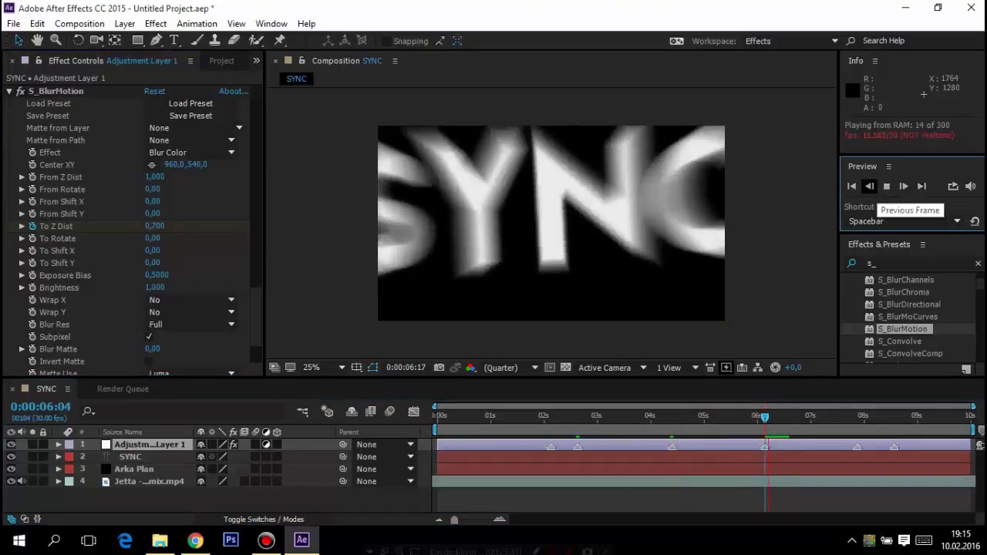
left_click(887, 186)
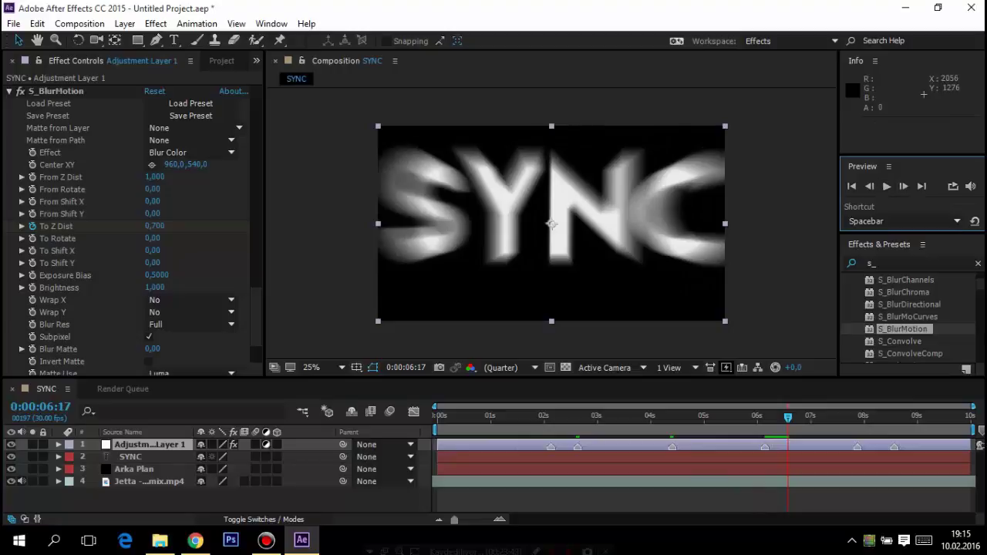
left_click(766, 417)
left_click_drag(766, 417, 763, 416)
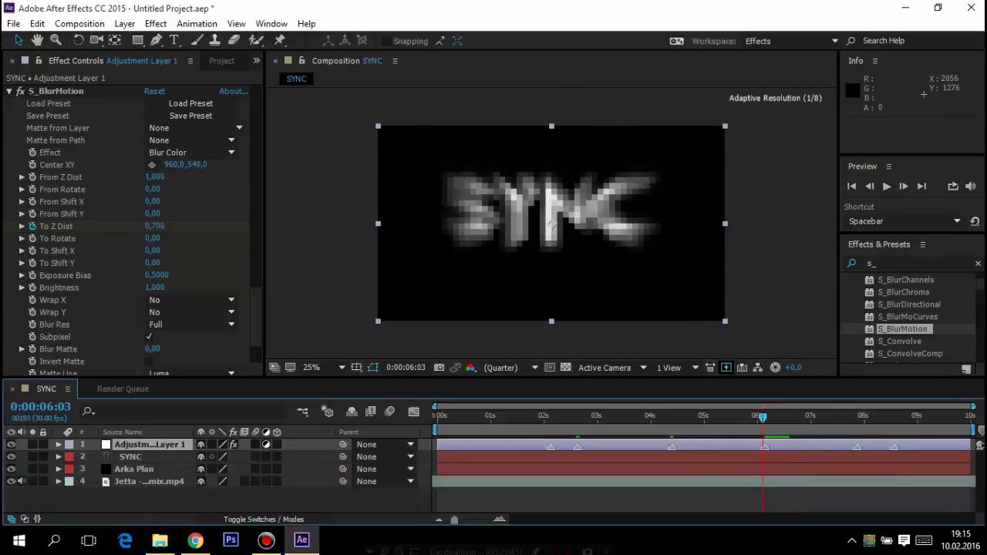
left_click(903, 186)
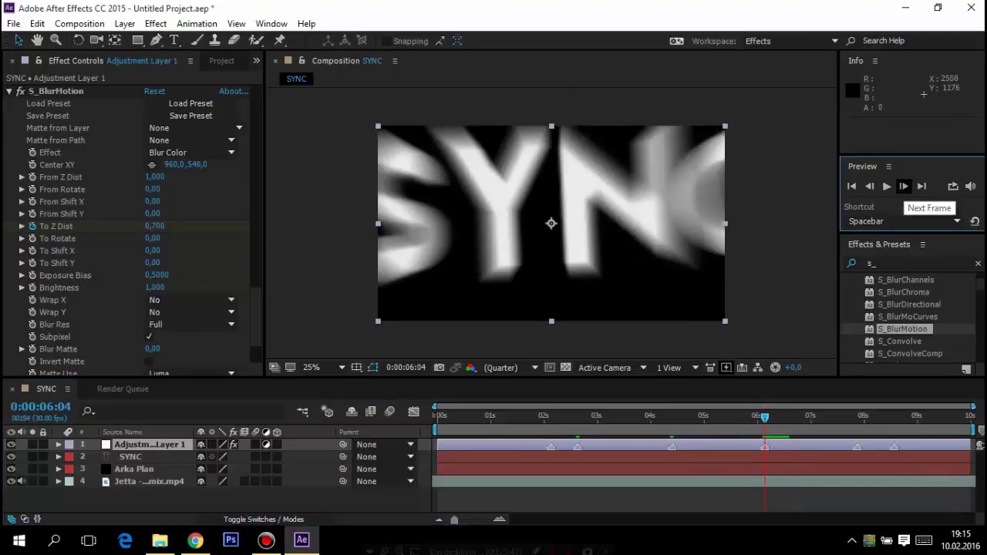
left_click(904, 186)
left_click(870, 186)
left_click(870, 186)
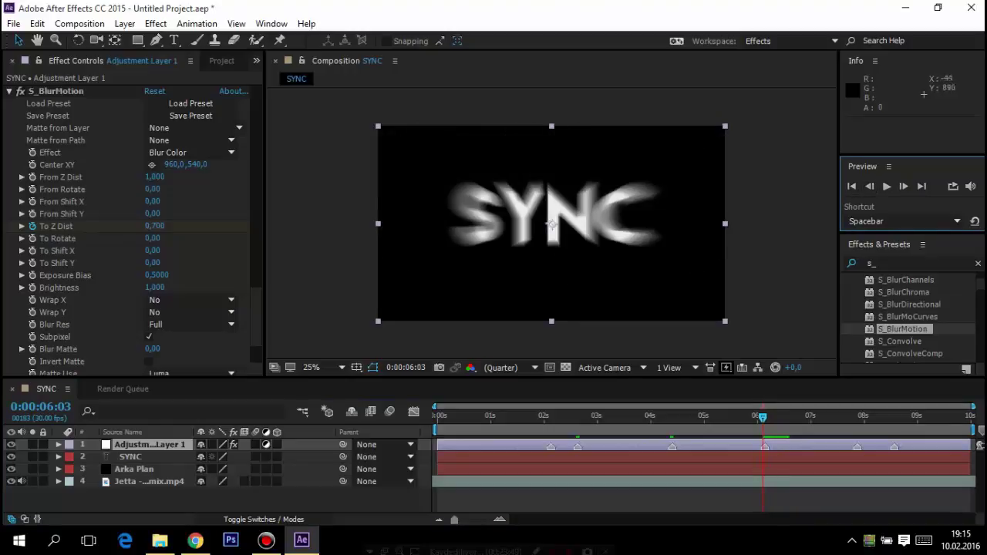
- At 0:00:06:03, try To Z Dist 0,001 and 0,700, comparing with the next frame
left_click(155, 226)
type("0")
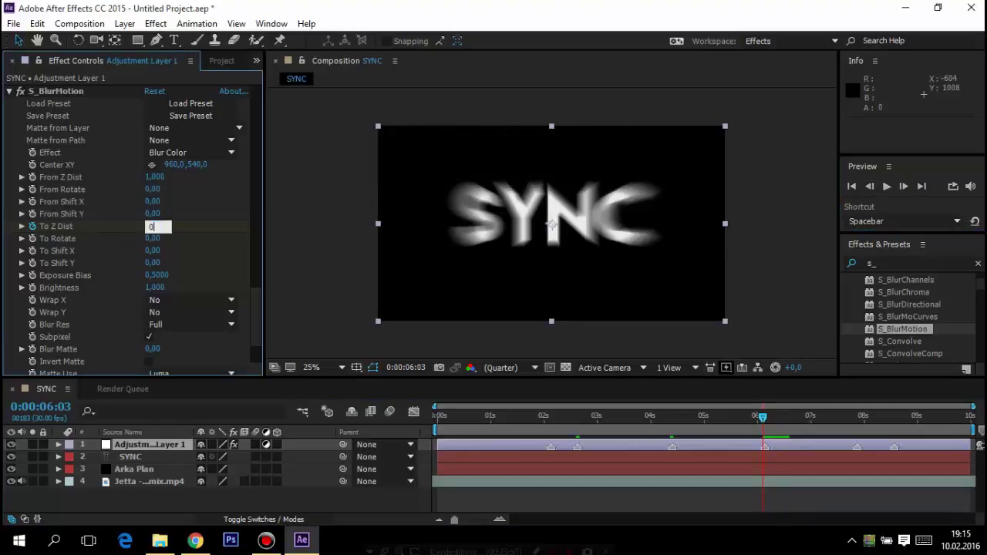
type(",001")
key("Return")
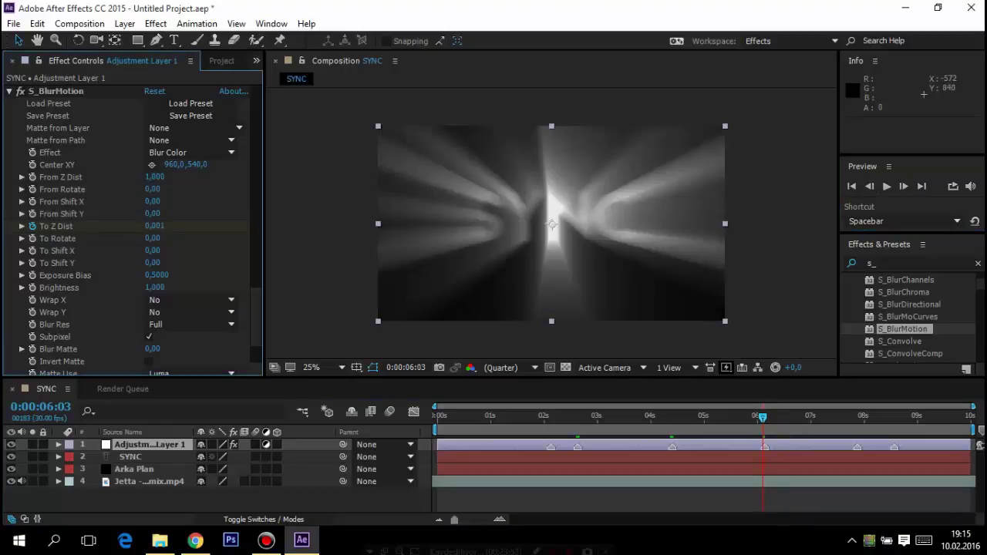
left_click(158, 226)
type("0,7")
key("Return")
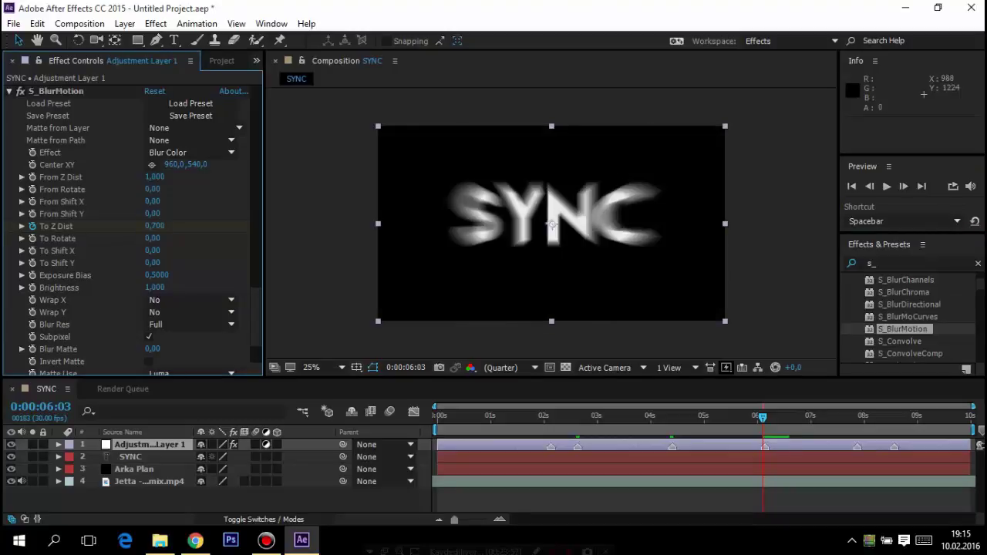
left_click(904, 185)
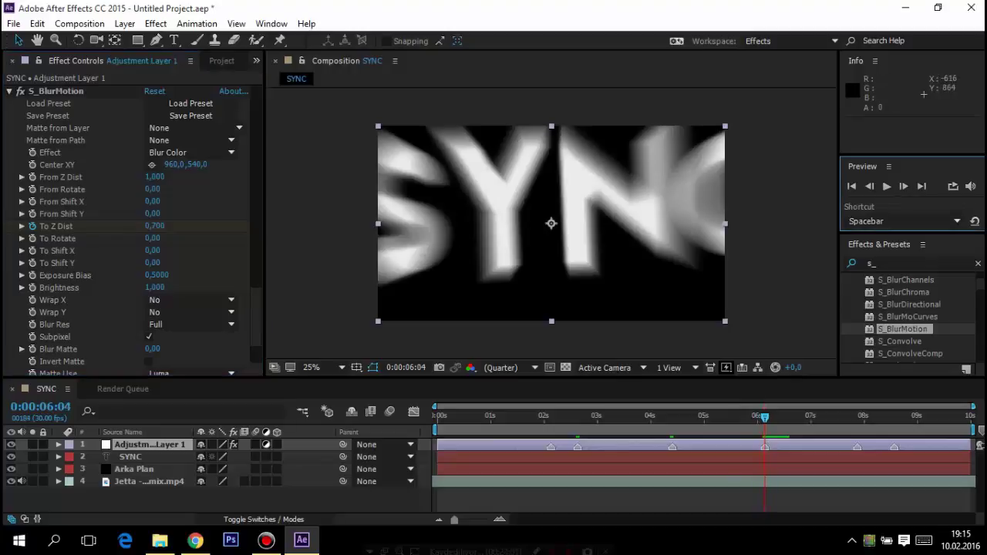
left_click(869, 186)
- Set To Z Dist to 1,000 at 0:00:06:03
left_click(157, 226)
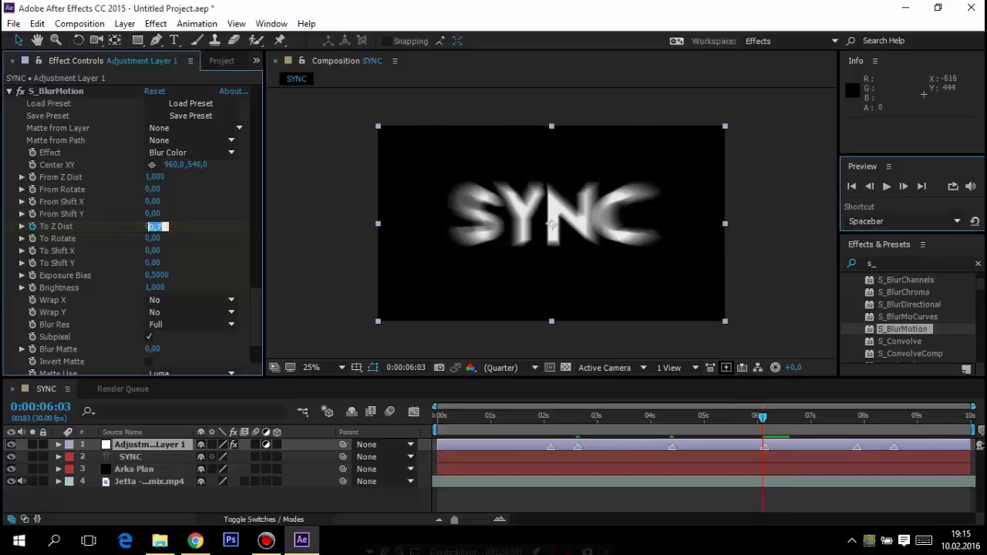
type("0,001")
key("Return")
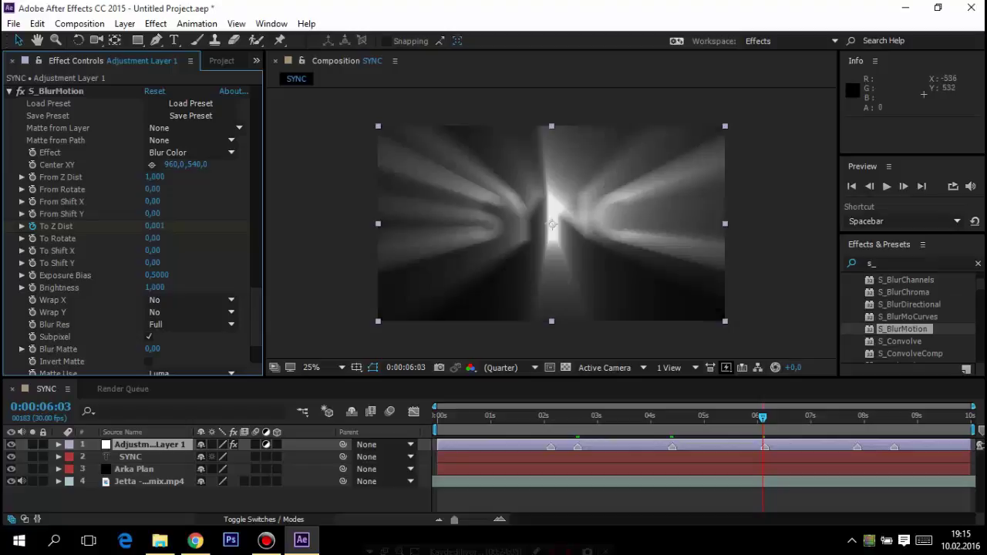
left_click(157, 227)
type("1")
key("Return")
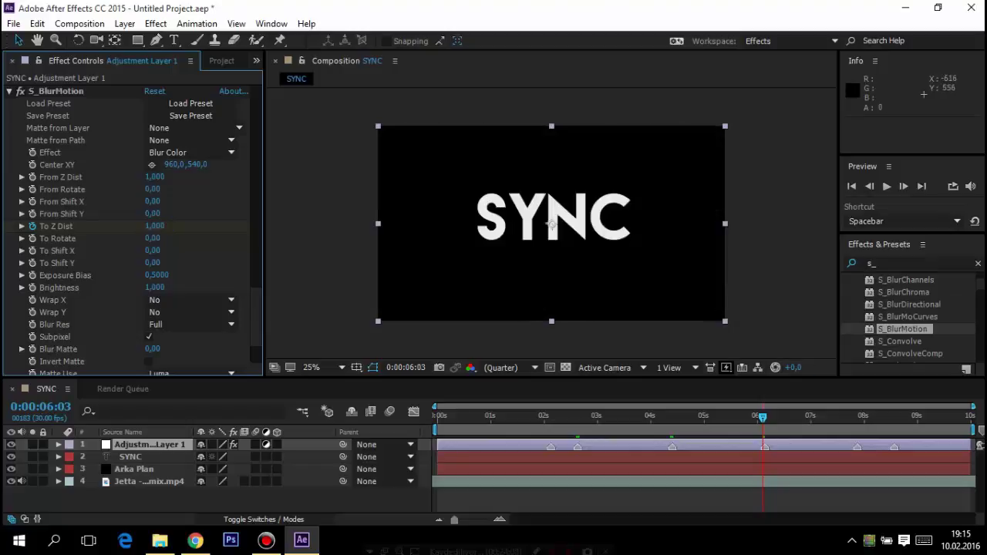
- Keyframe To Z Dist 0,700 at 0:00:06:04, 1,000 at 0:00:07:25 and 0,700 at 0:00:07:26
left_click(904, 185)
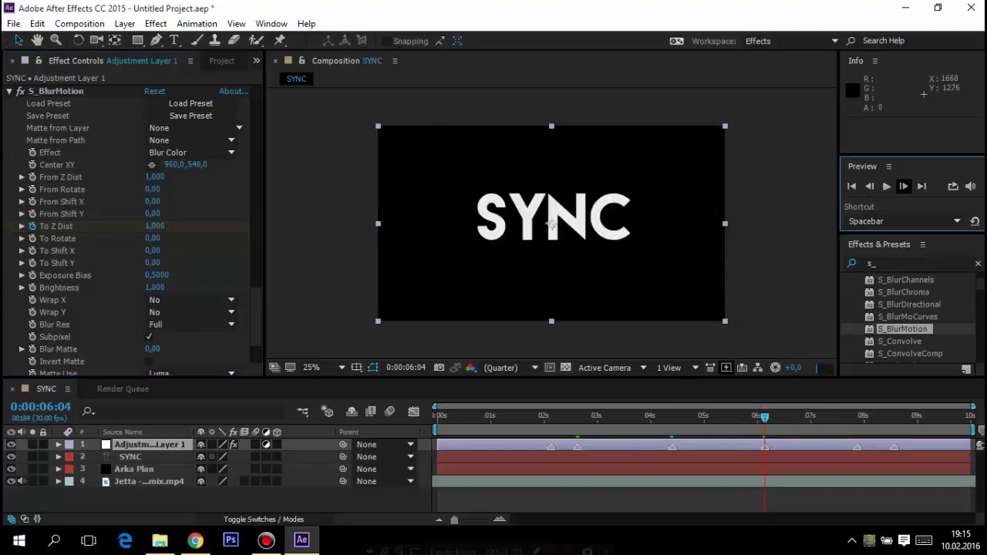
left_click(154, 226)
type("0,7")
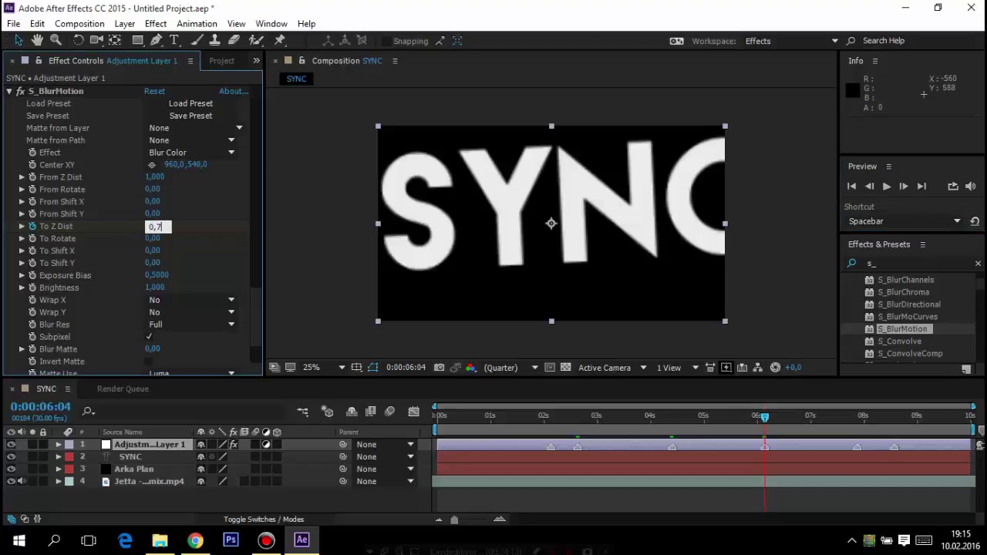
key("Return")
key("space")
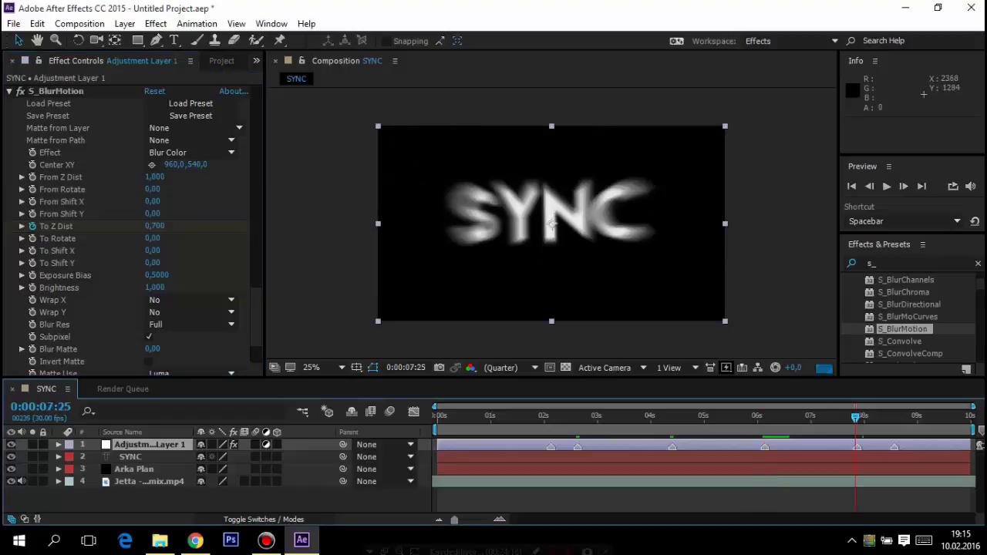
key("space")
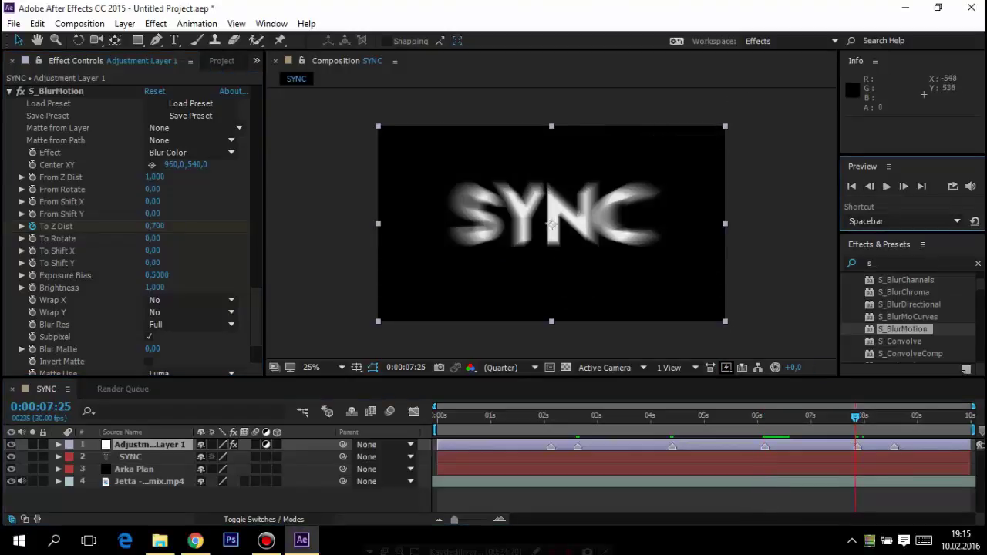
left_click(155, 226)
type("1")
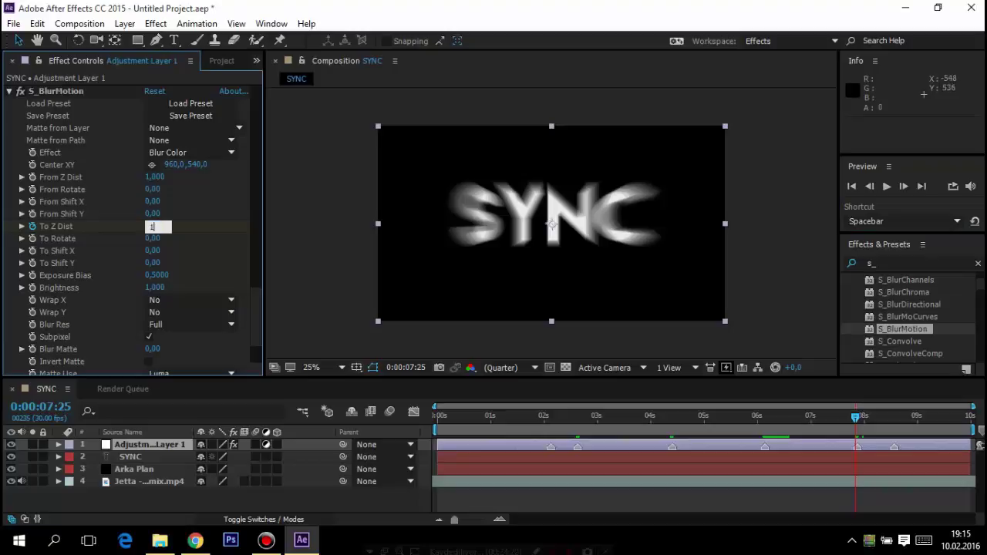
key("Return")
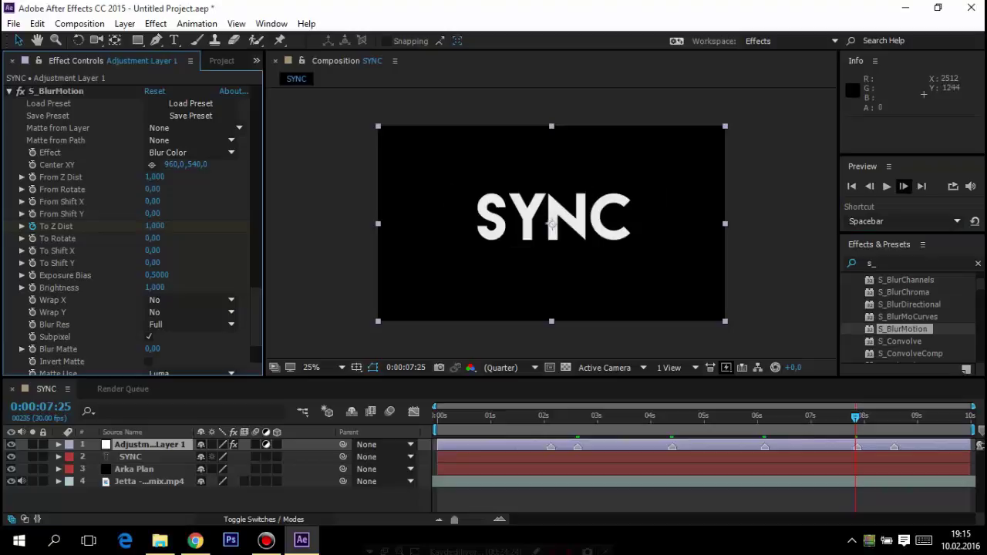
key("Page_Down")
left_click(155, 226)
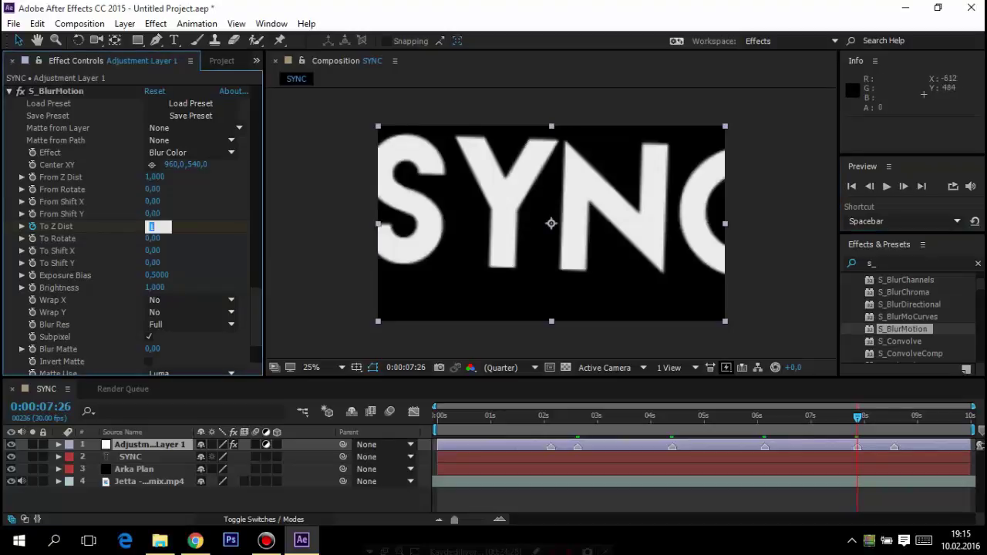
type("0,7")
key("Return")
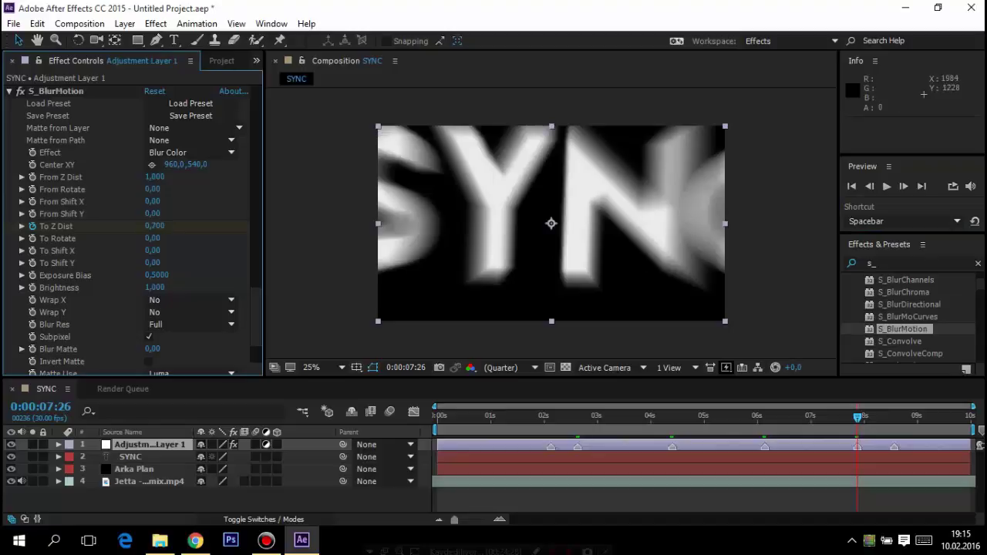
- Set To Z Dist to 1,000 at 0:00:08:16 and 0:00:08:17, then return to the start
key("space")
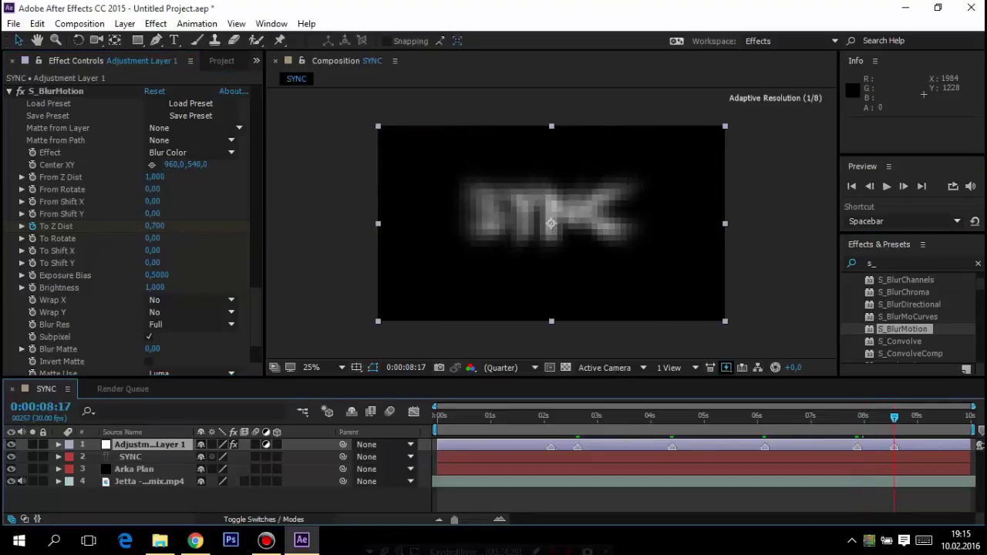
key("space")
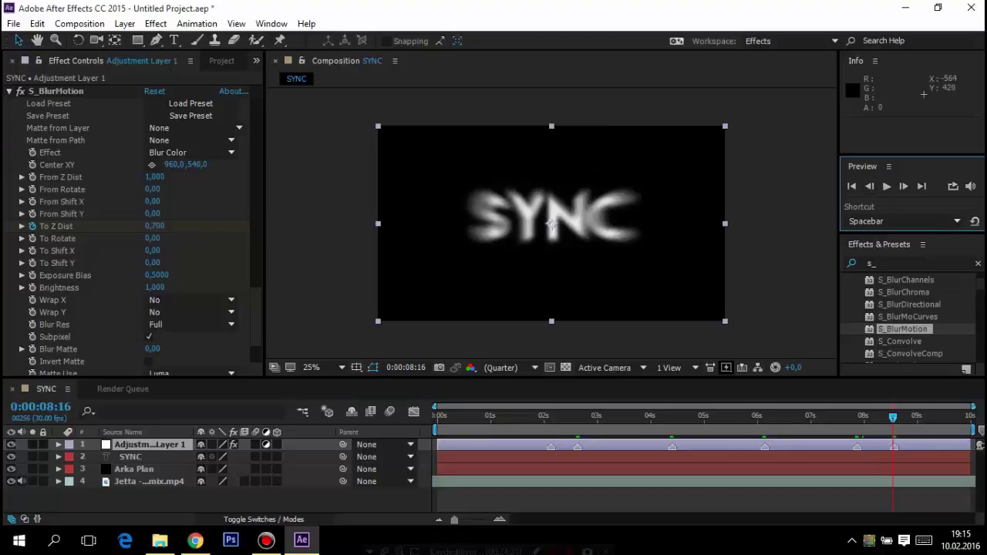
left_click(155, 226)
type("1")
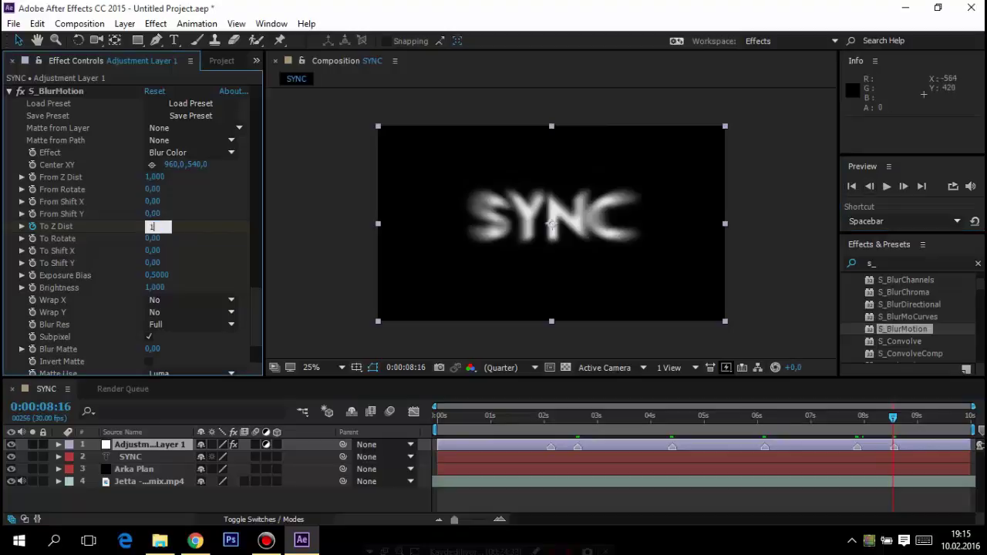
key("Return")
key("space")
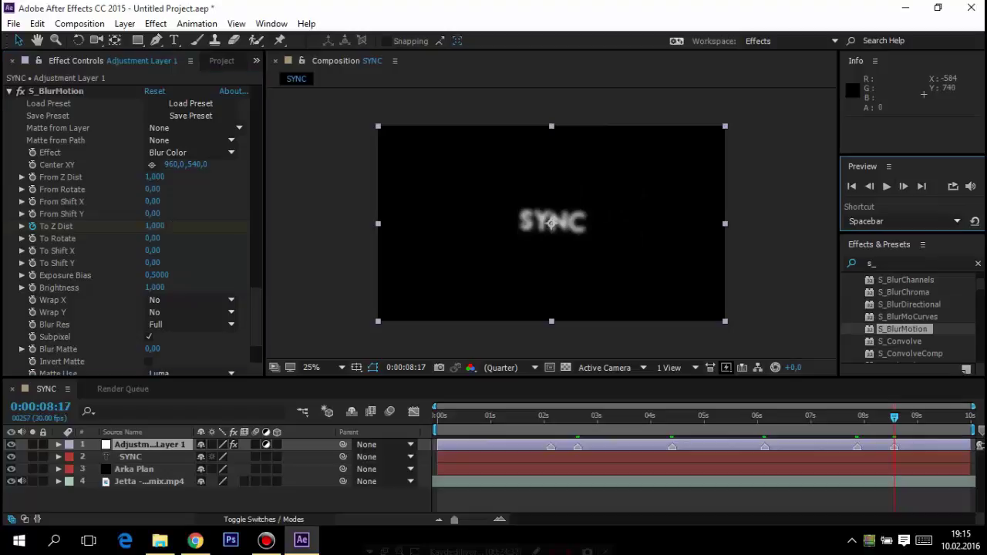
left_click(156, 226)
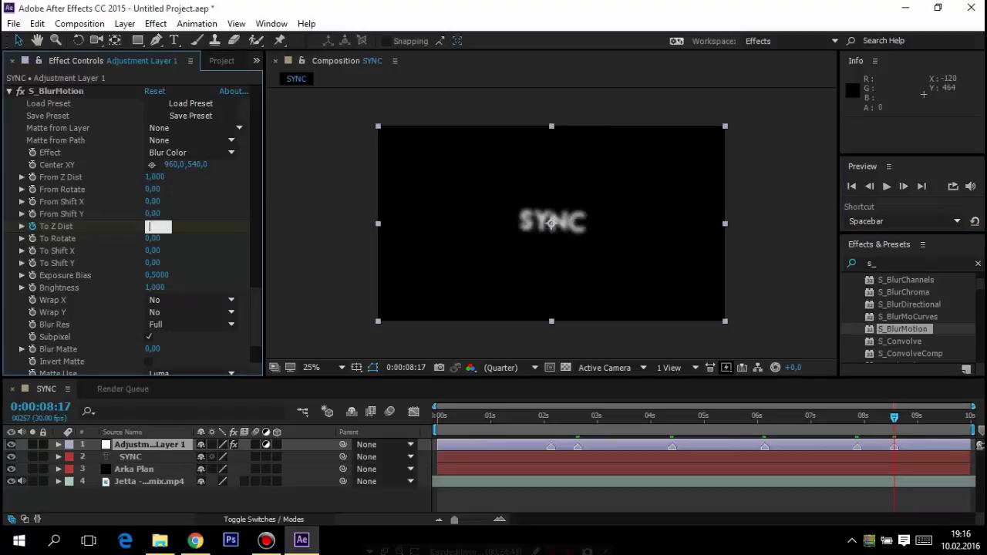
type("1")
key("Return")
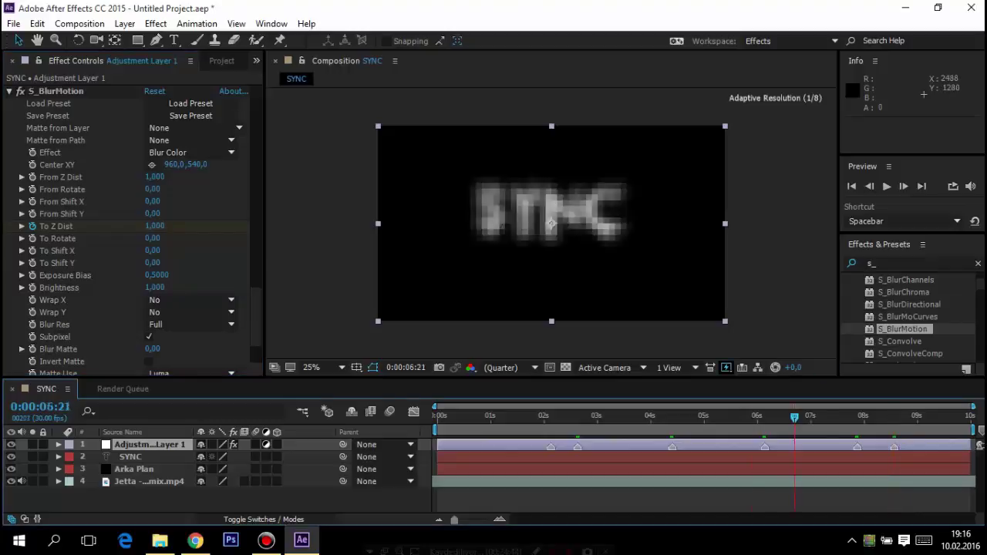
key("Home")
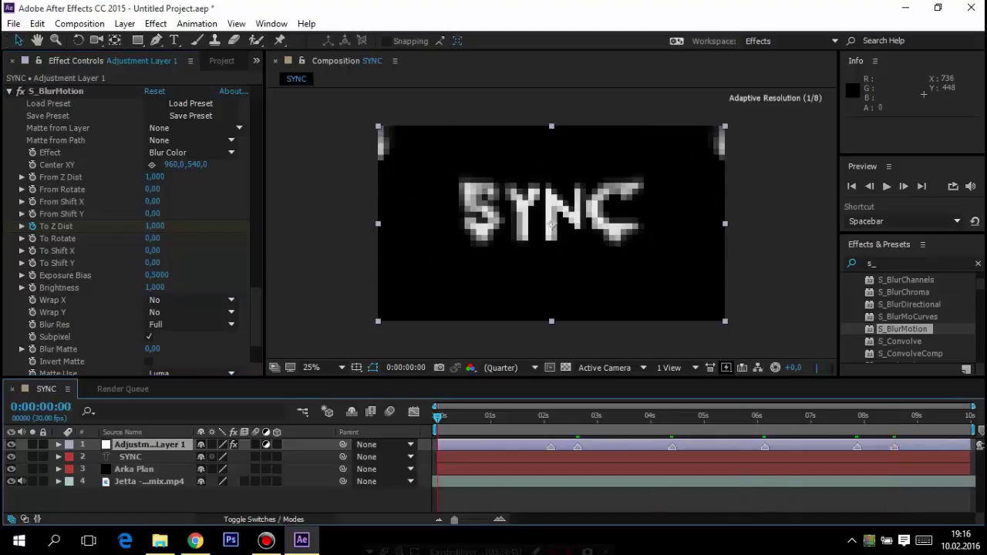
left_click(886, 186)
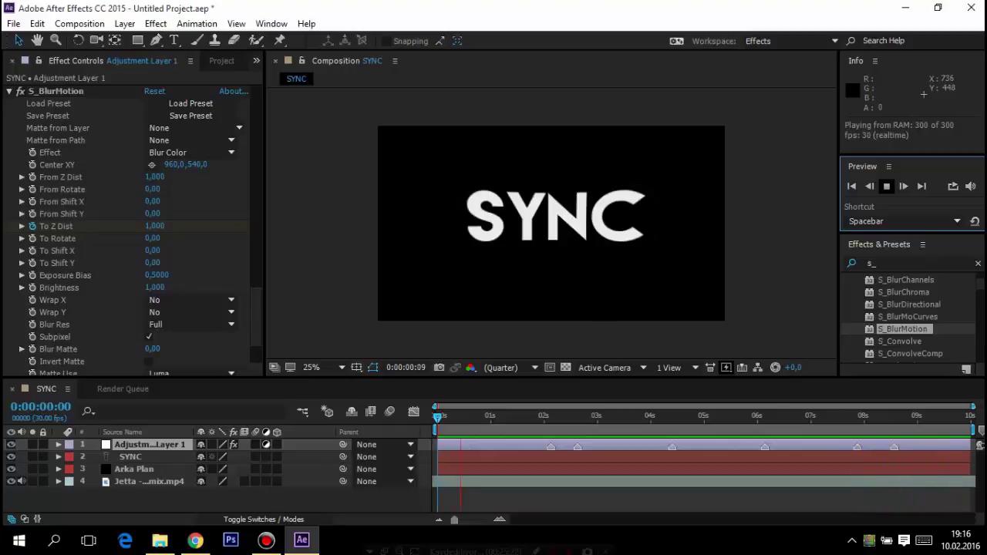
key("space")
mouse_move(465, 417)
left_mouse_down()
mouse_move(952, 417)
mouse_move(571, 417)
left_mouse_up()
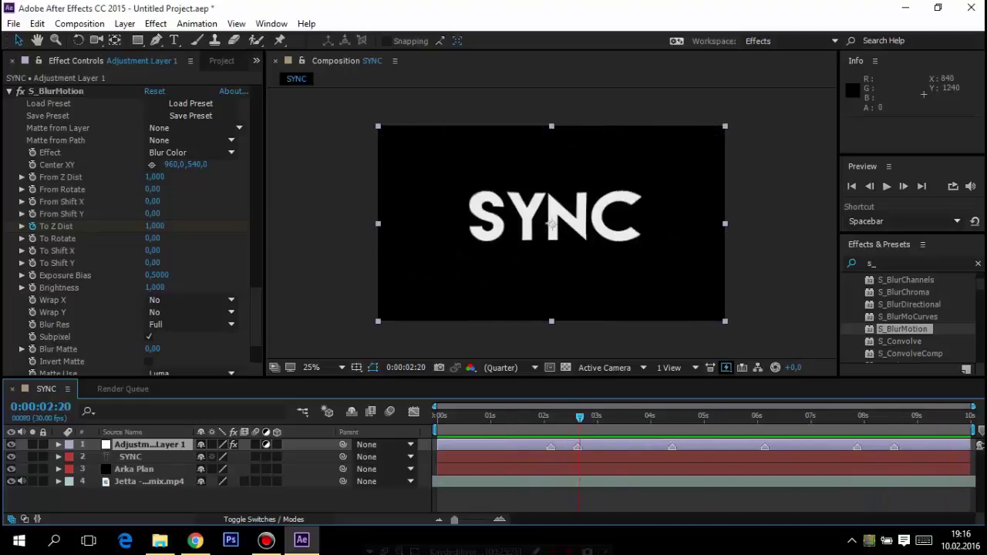
key("Home")
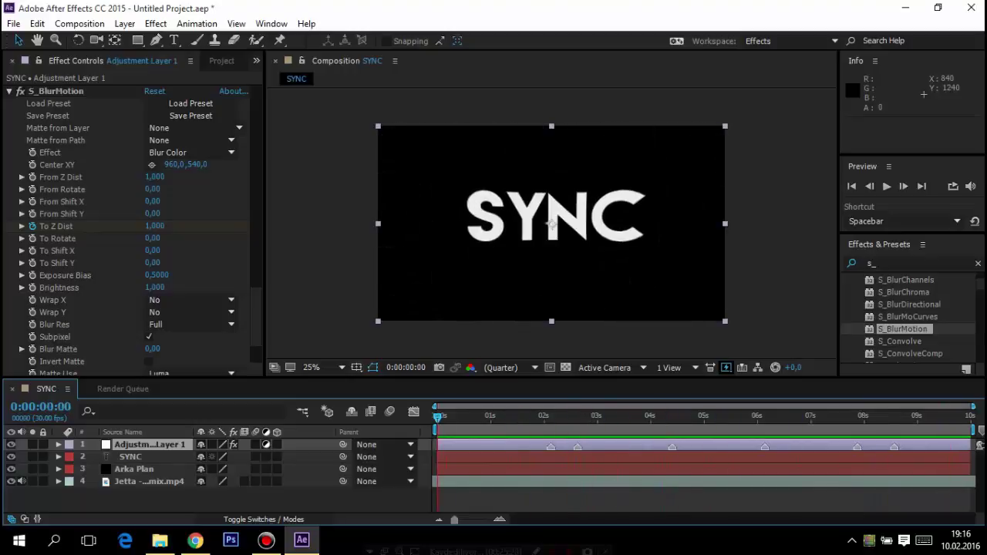
key("space")
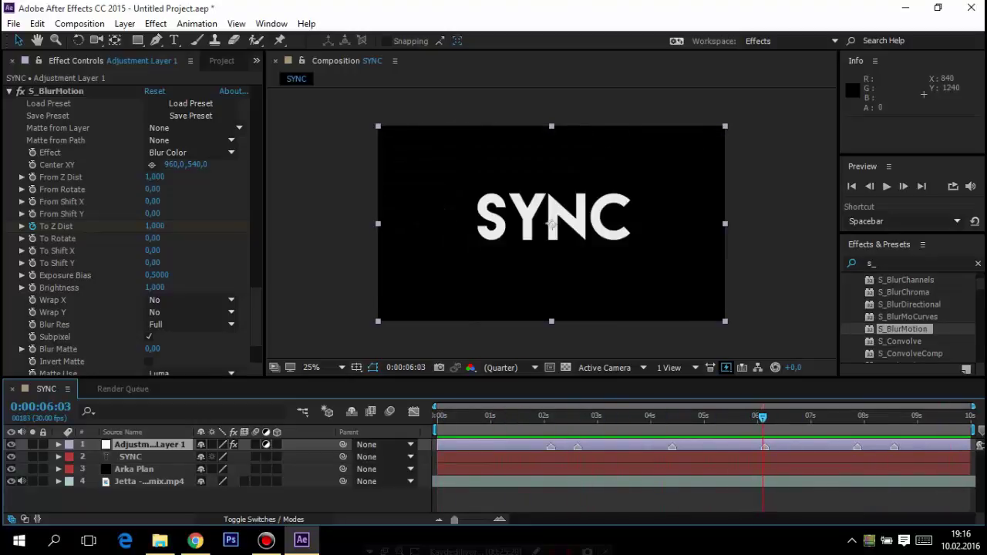
- Apply S_DistortChroma to Adjustment Layer 1
scroll(910, 317, "down", 5)
scroll(910, 317, "down", 5)
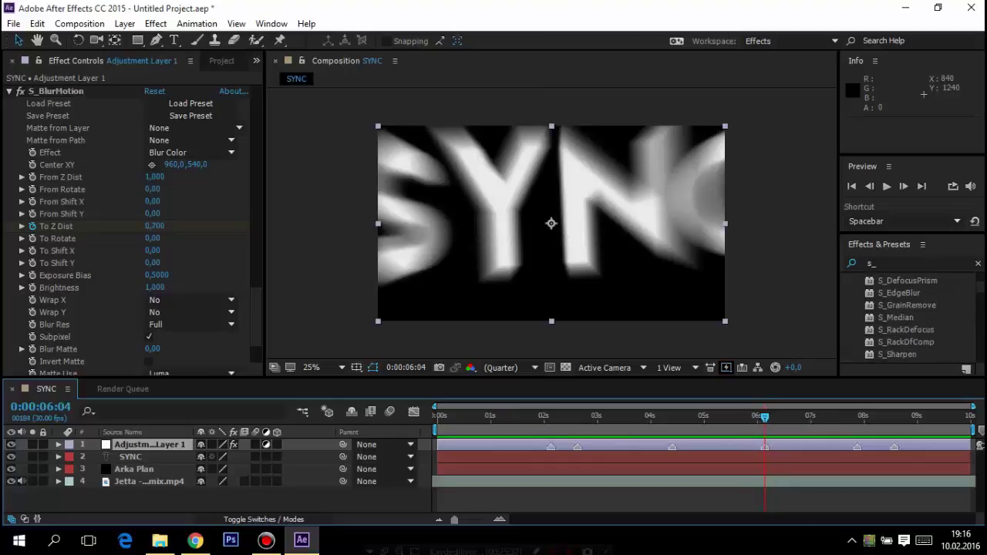
scroll(910, 317, "down", 5)
scroll(911, 316, "down", 5)
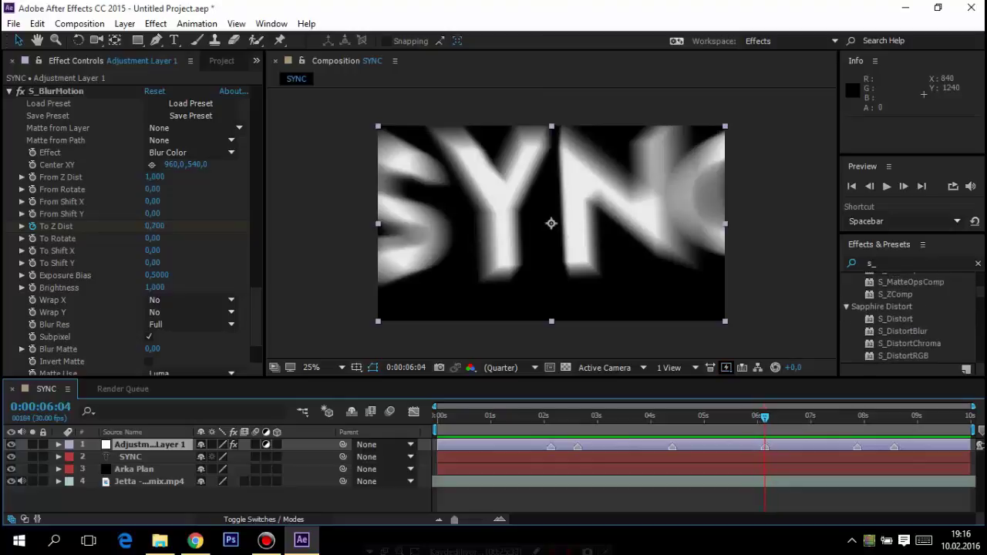
scroll(910, 316, "down", 3)
left_click_drag(910, 311, 128, 444)
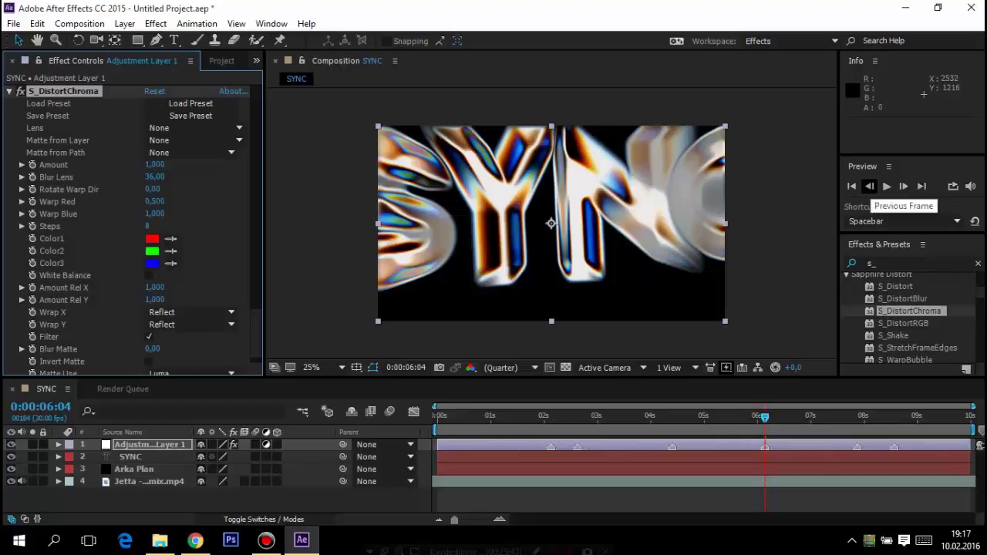
- Enable keyframing for Warp Red, keeping it at 0,500 after a trial change
left_click(32, 202)
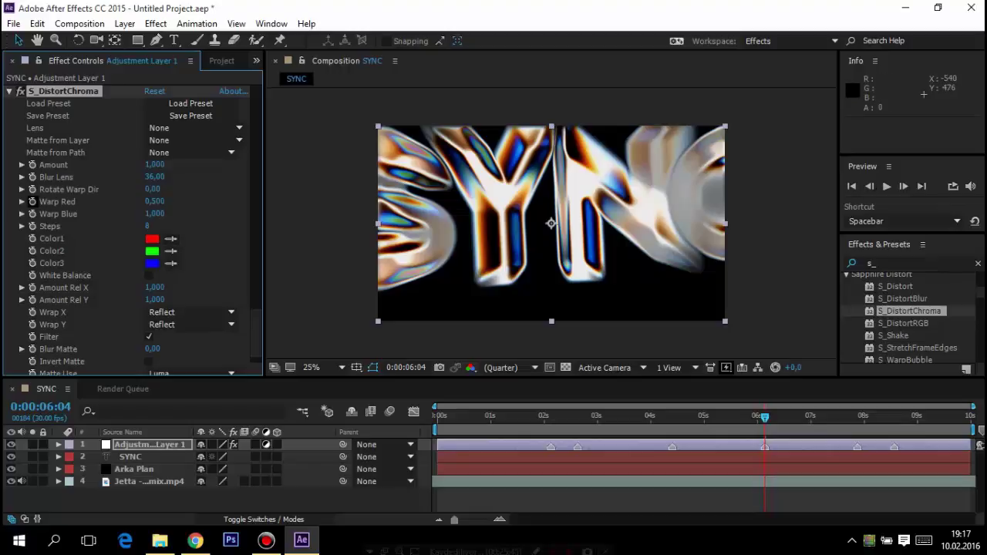
left_click_drag(154, 201, 166, 201)
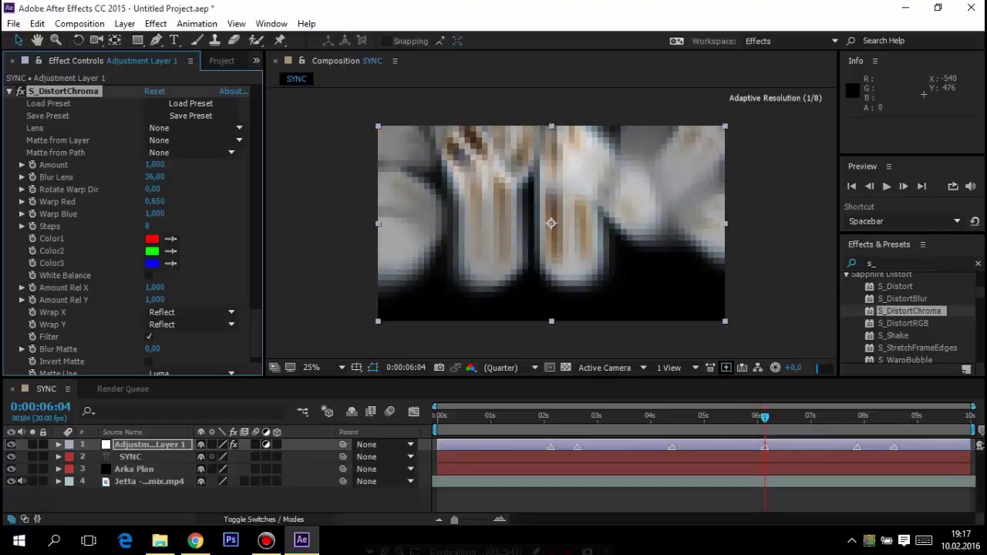
key("ctrl+z")
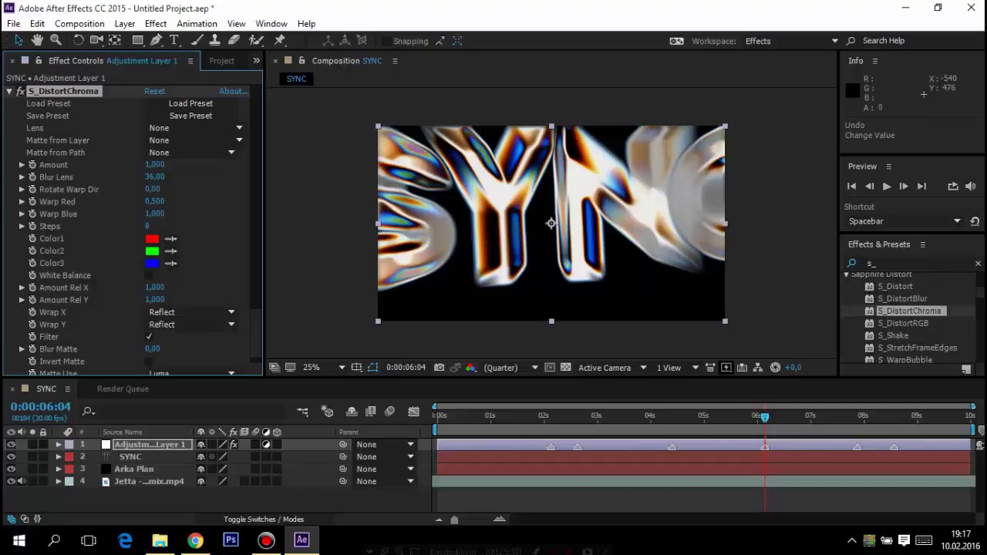
- Try S_DistortChroma Amount values -0,440 and 0, then restore it to 1,000
left_click_drag(154, 164, 131, 164)
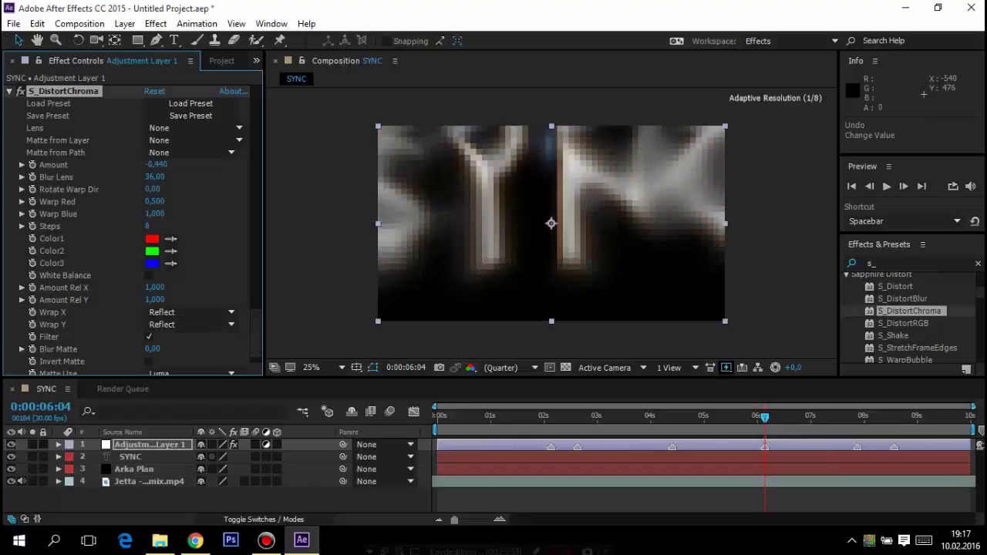
left_click(157, 165)
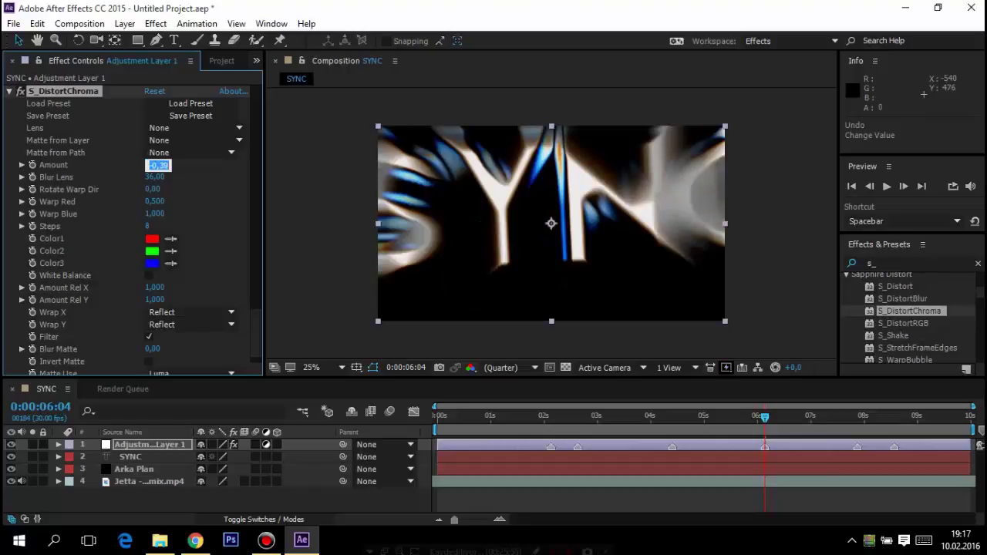
type("0")
key("Return")
left_click(154, 165)
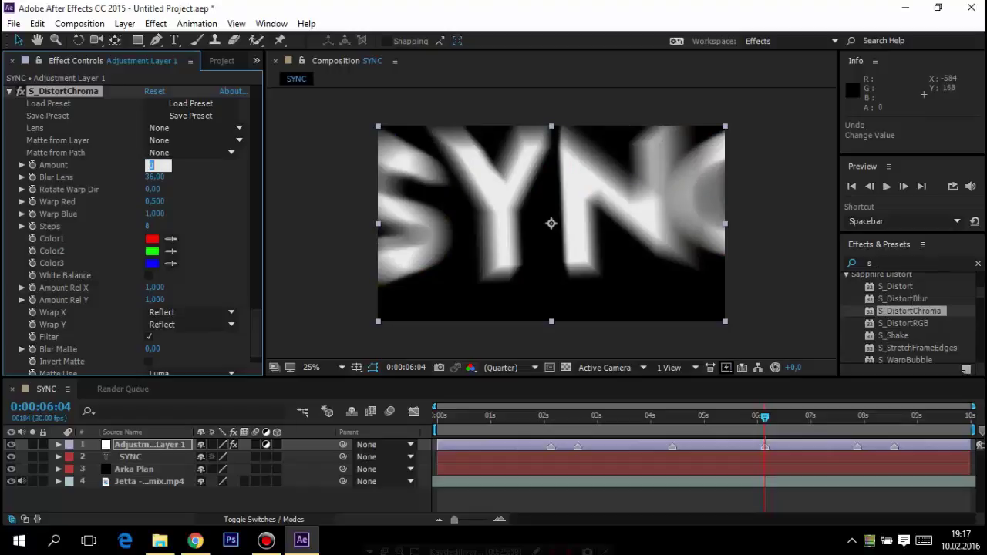
key("Return")
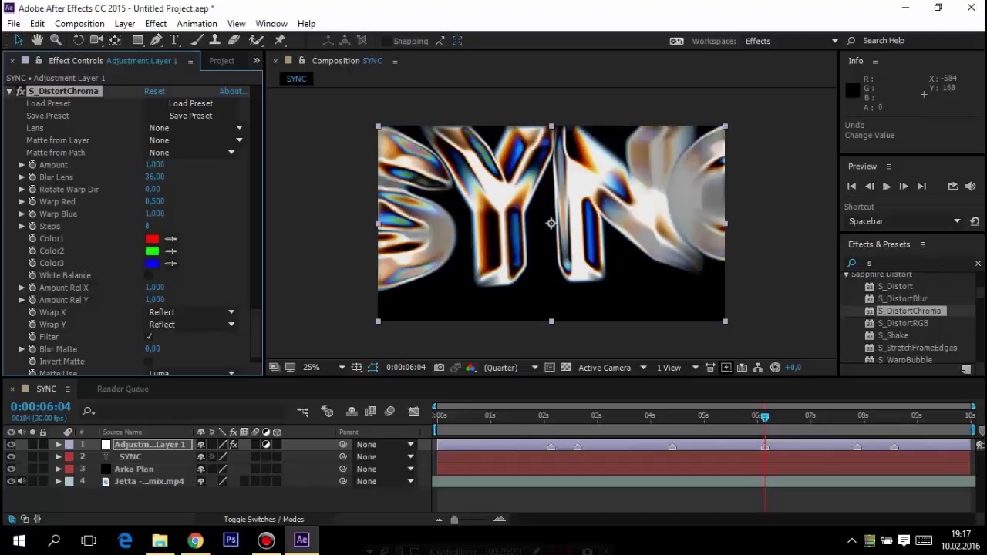
- Set S_DistortChroma Amount to 2, then key it to 0 one frame earlier at 0:00:06:03
left_click(154, 165)
type("2")
key("Return")
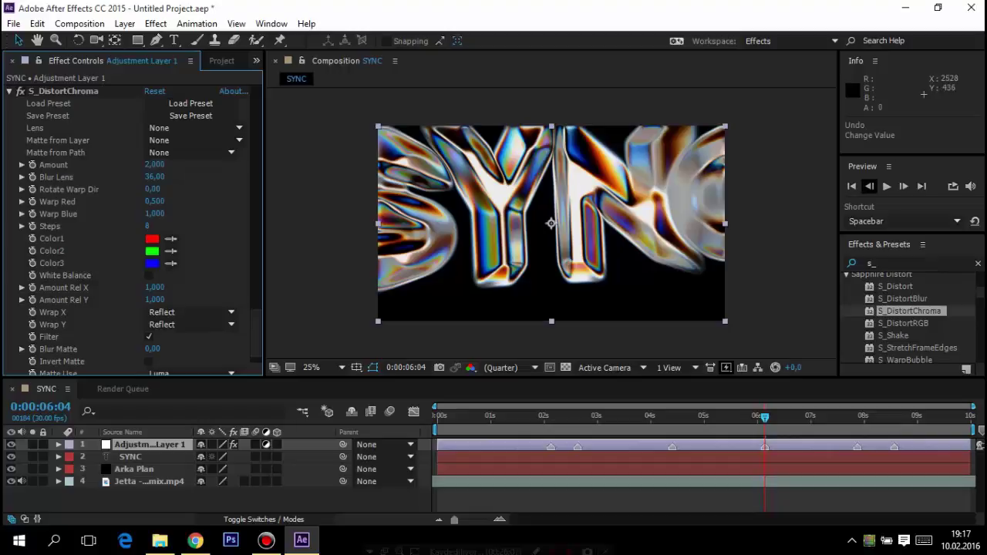
left_click(869, 186)
left_click(155, 165)
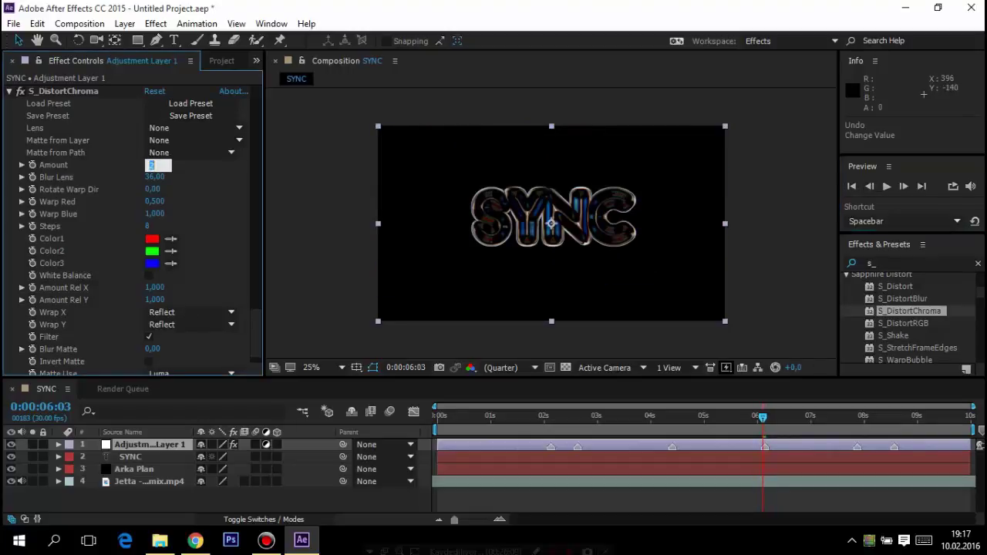
type("0")
key("Return")
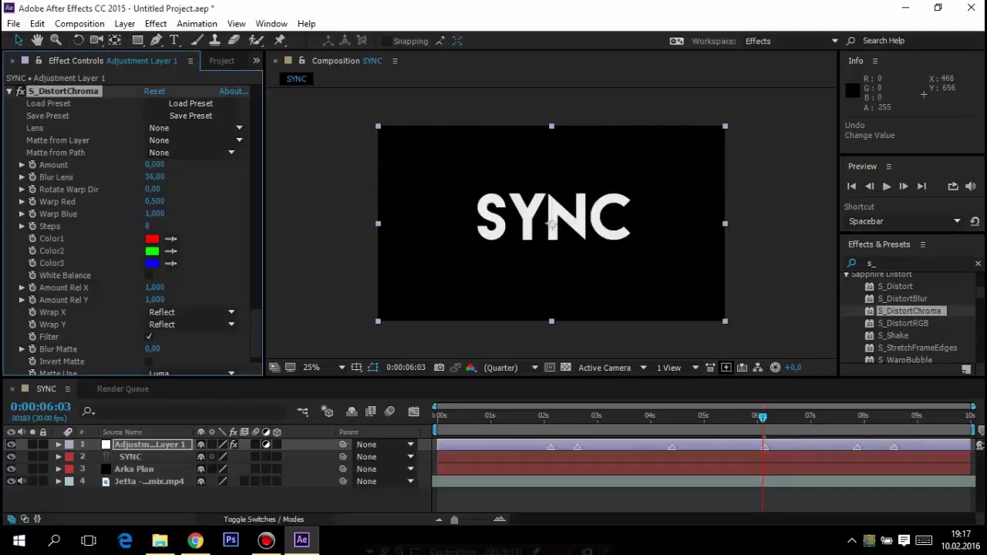
- Preview the flash, then key Amount 2 at 0:00:06:04 and 0 at 0:00:06:03
key("space")
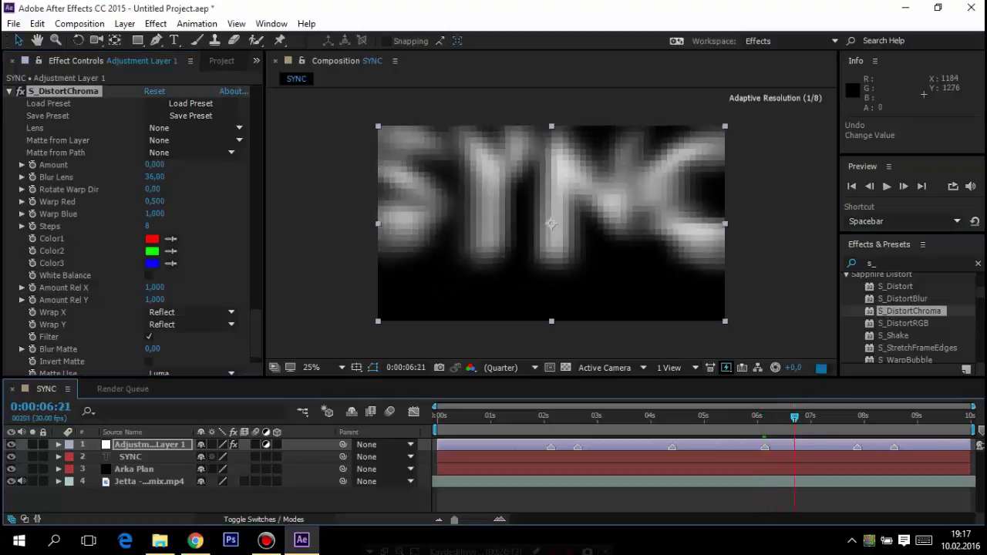
key("space")
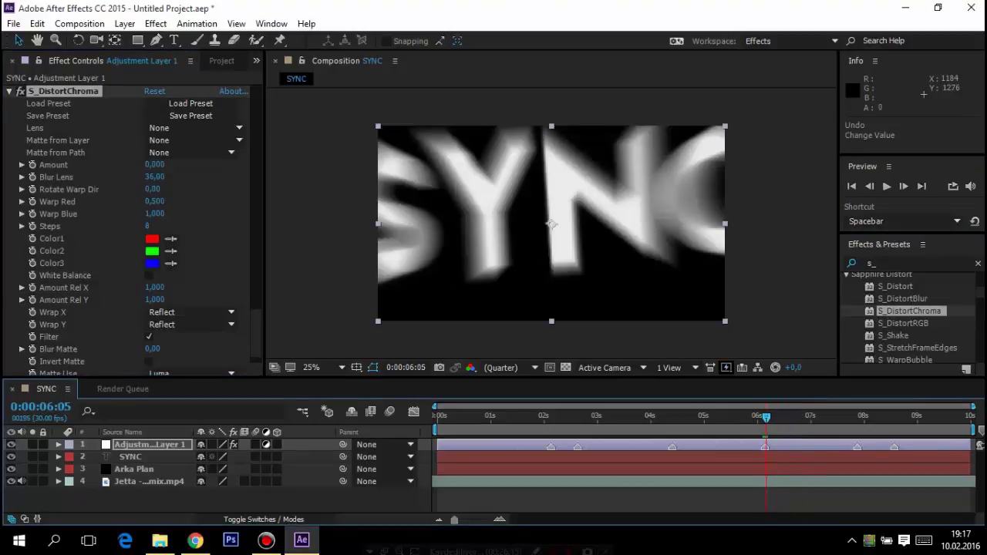
left_click(46, 164)
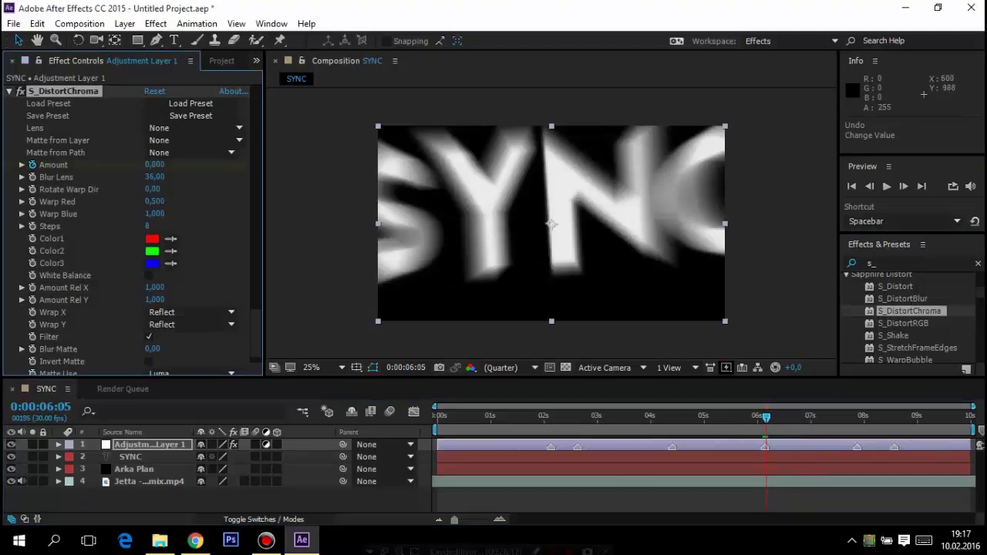
key("Page_Up")
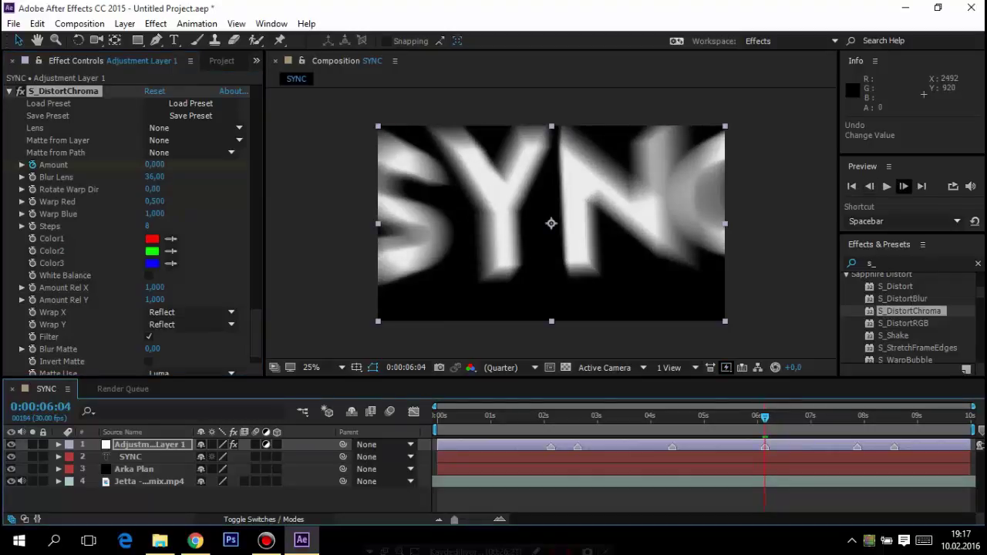
left_click(154, 165)
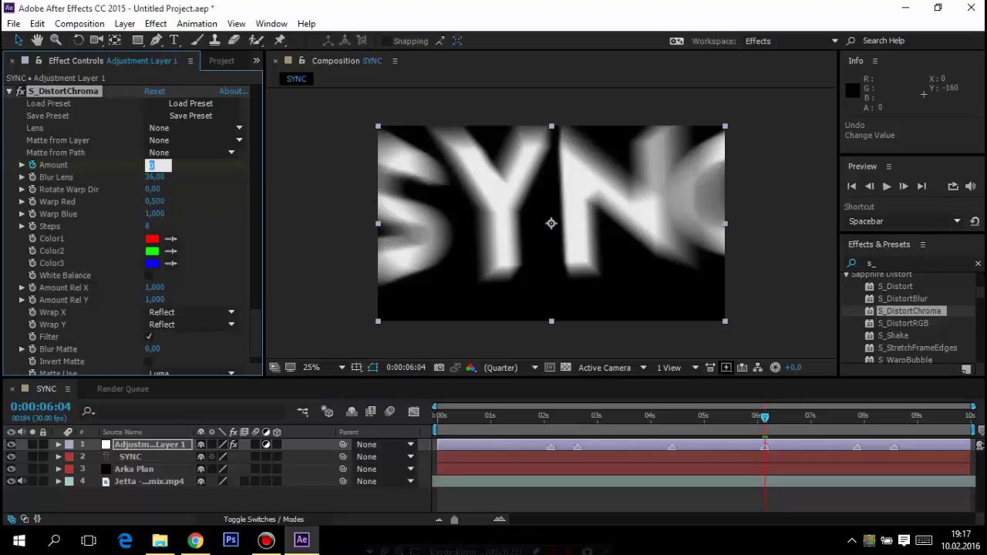
type("2")
key("Return")
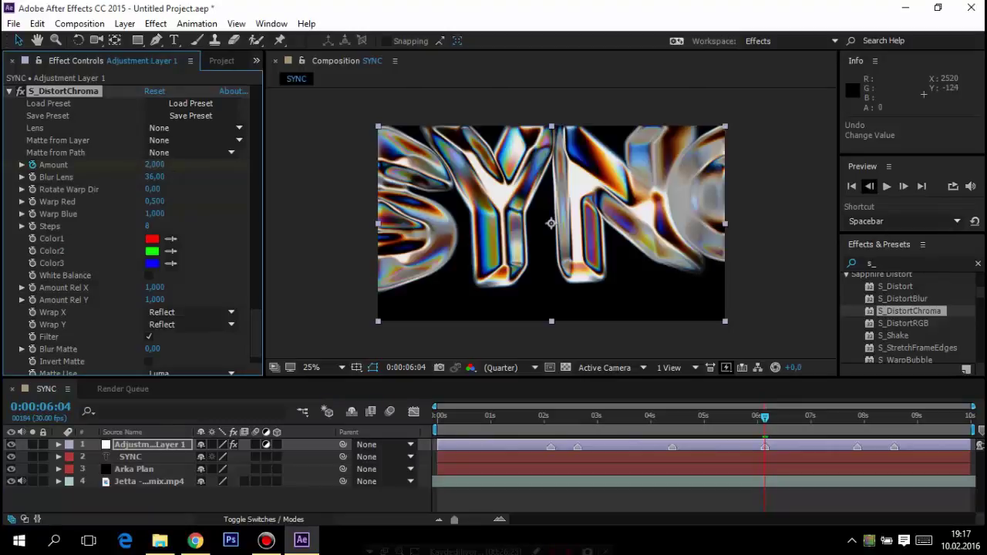
left_click(869, 186)
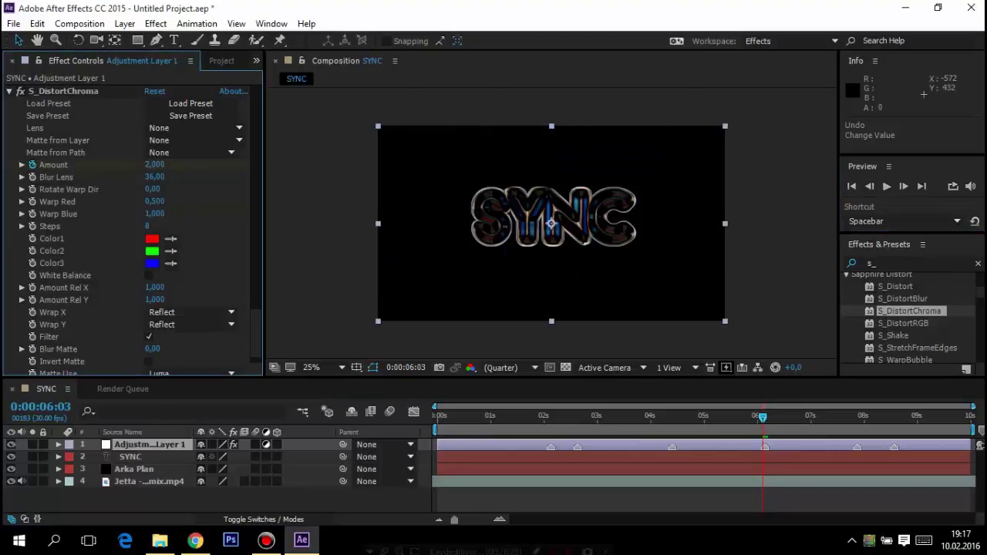
left_click(154, 165)
type("0,000")
key("Return")
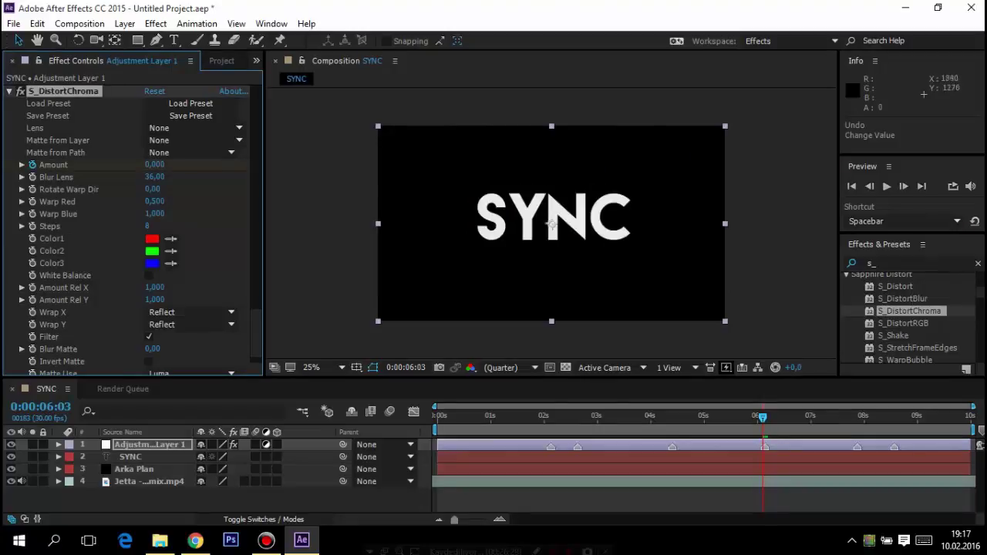
- Key Amount 2 at 0:00:06:05 and 0 at 0:00:07:25, then return to the composition start
key("Page_Down")
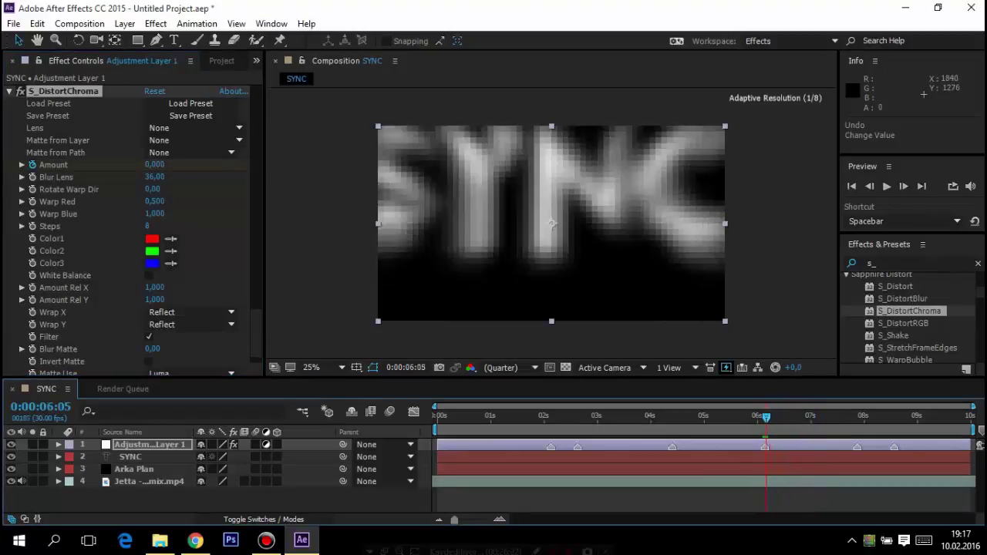
key("Page_Down")
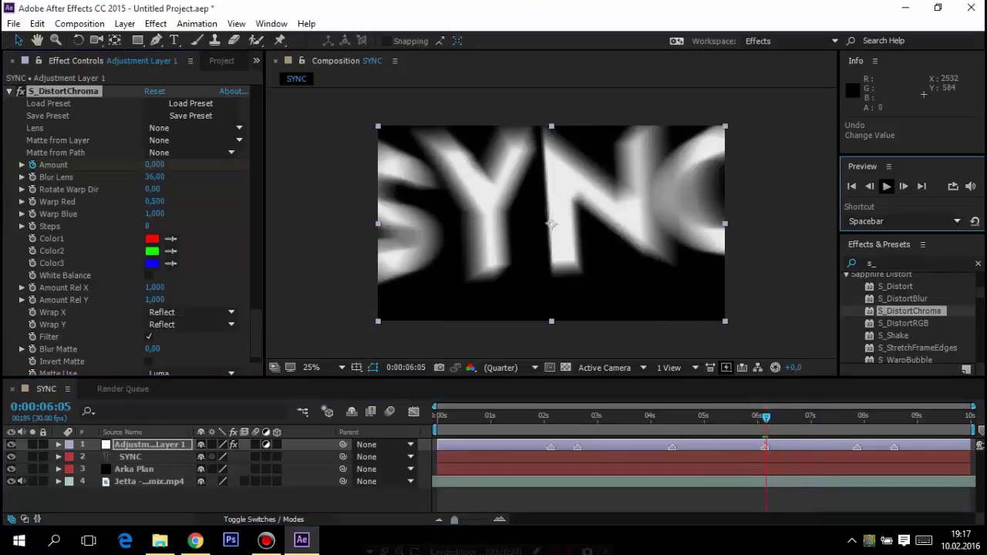
left_click(154, 165)
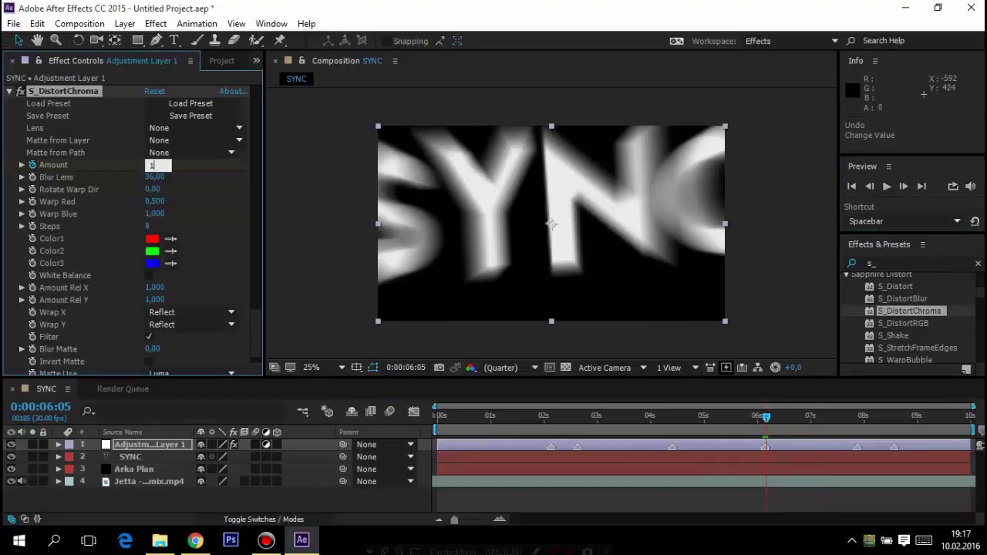
key("Return")
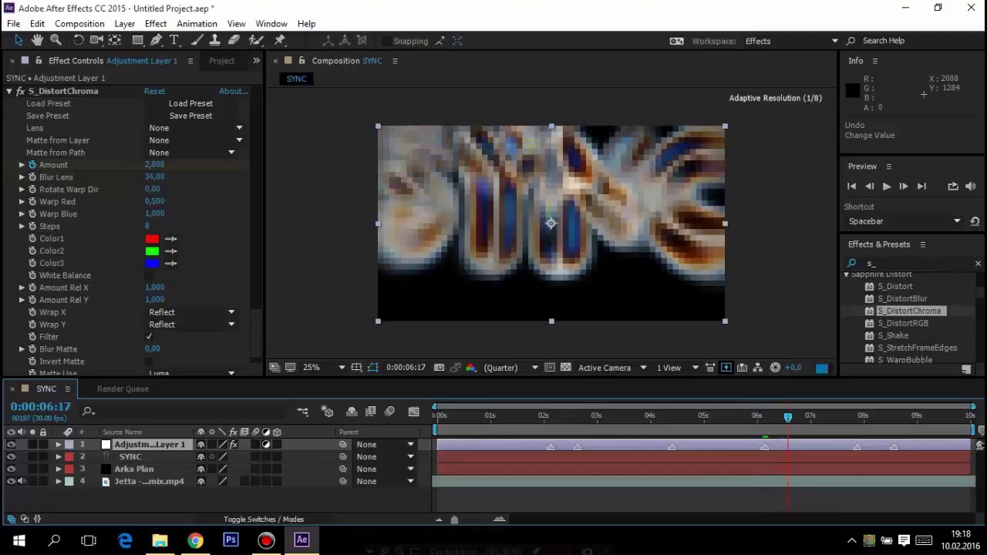
key("Page_Up")
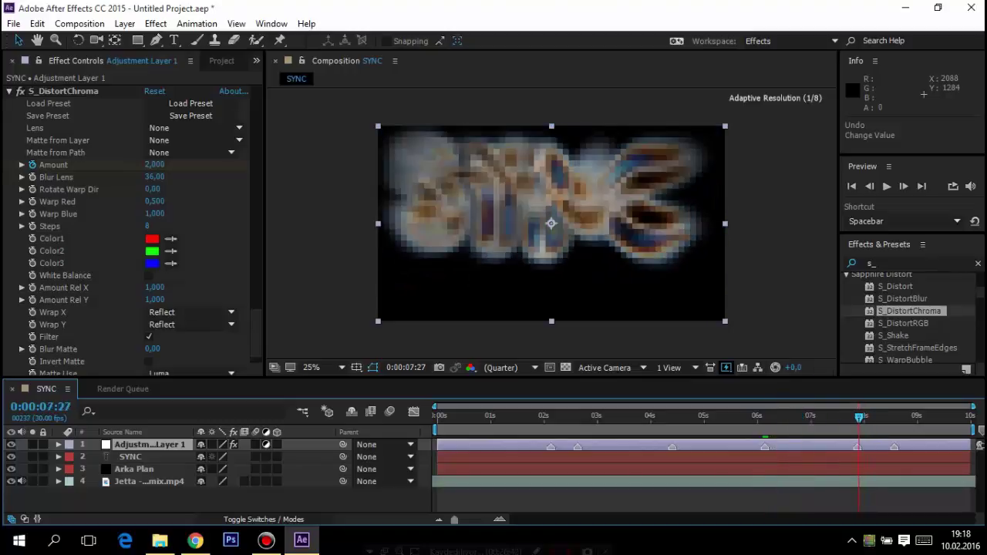
key("Page_Up")
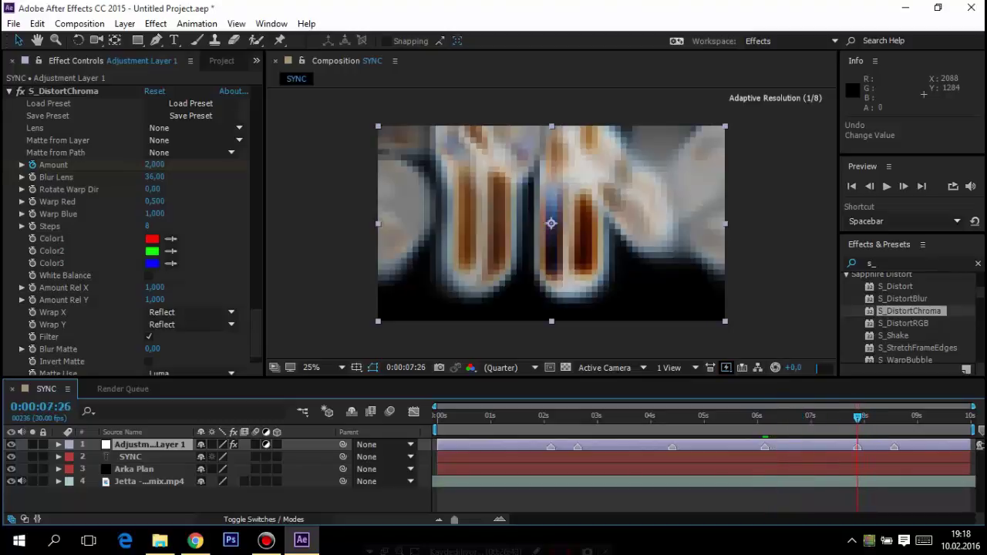
left_click(869, 186)
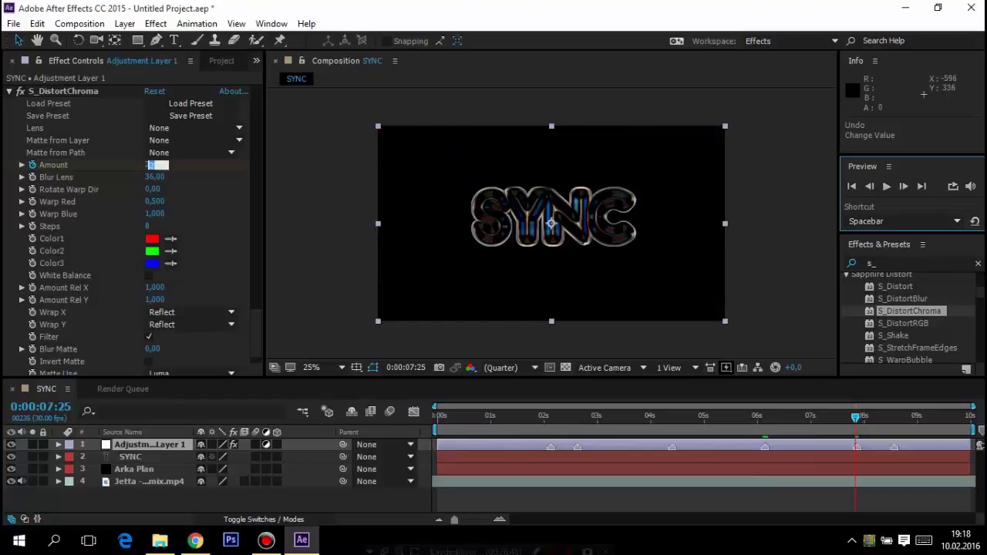
type("0")
key("Return")
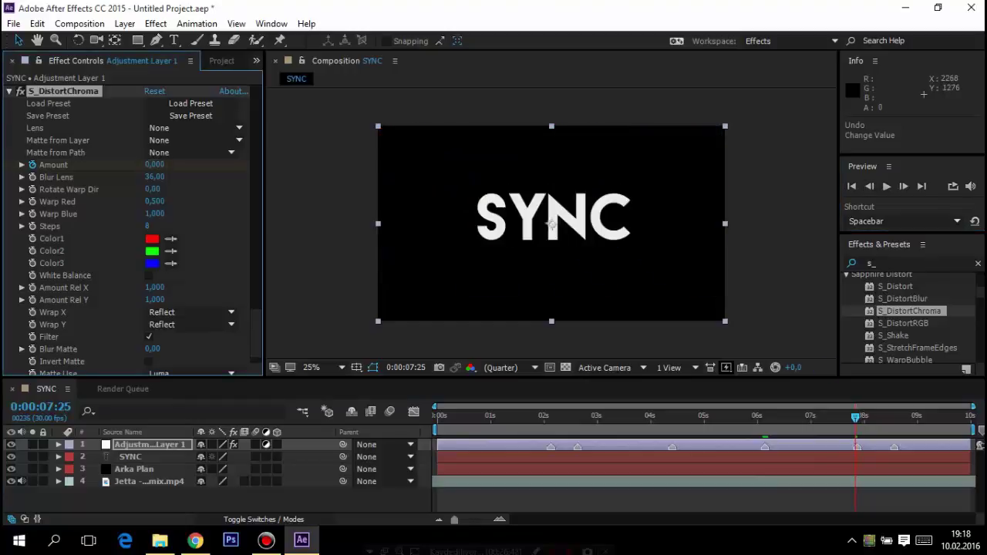
key("Home")
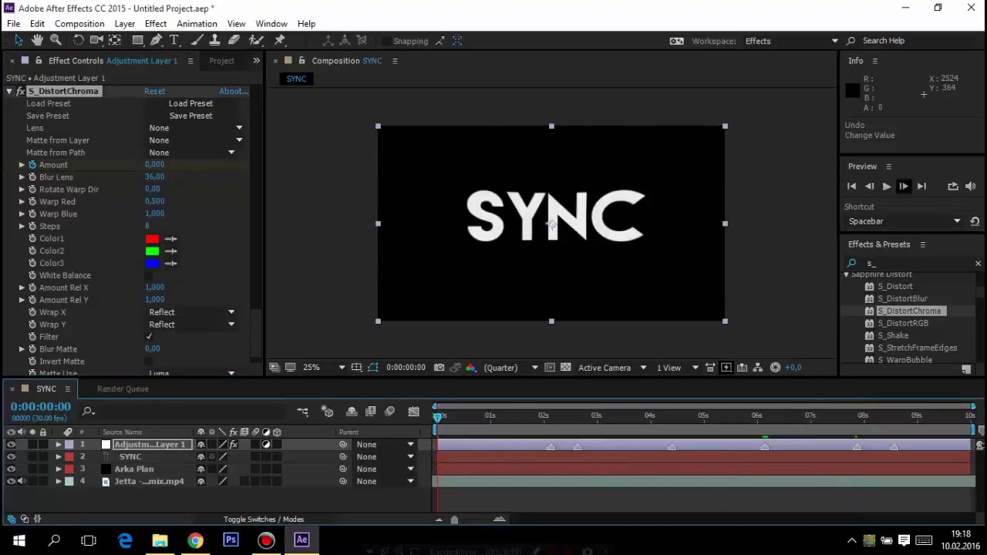
key("space")
left_click(886, 185)
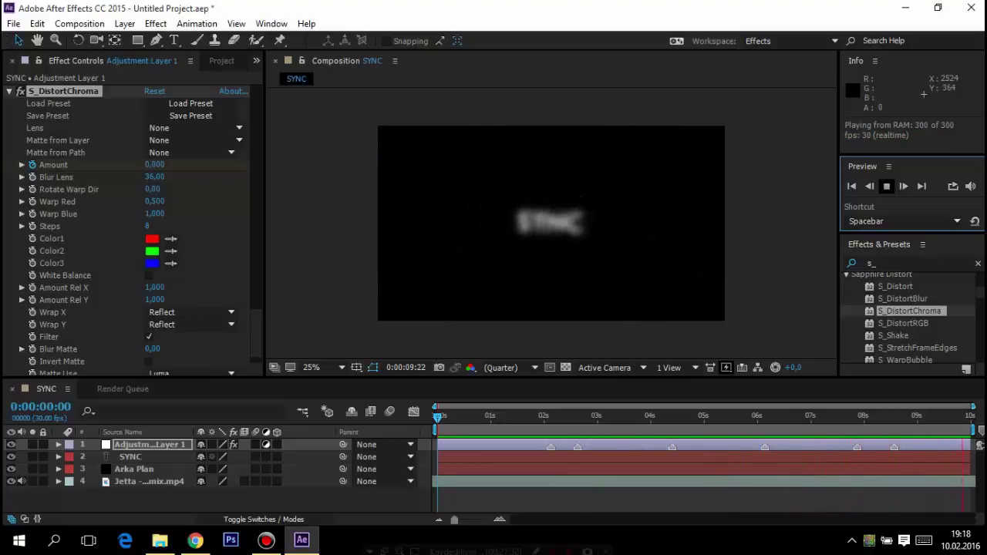
key("space")
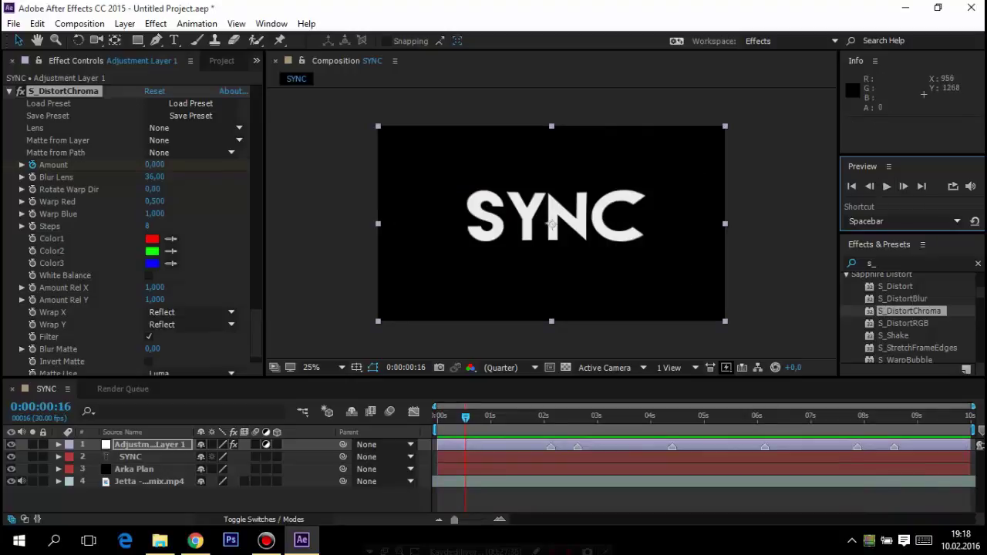
- Add the SYNC composition to the Render Queue
key("ctrl+alt+0")
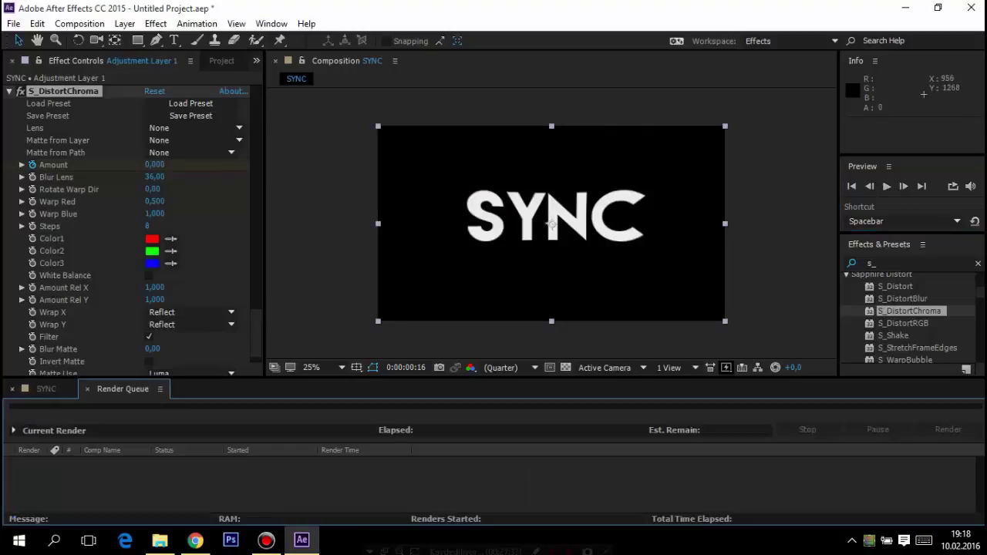
key("ctrl+alt+0")
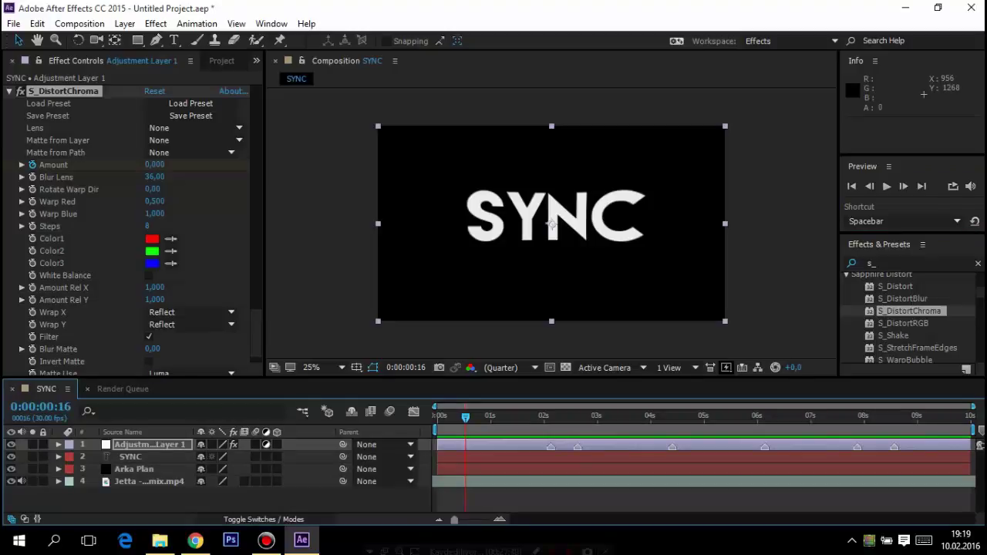
key("ctrl+alt+0")
key("ctrl+alt+0")
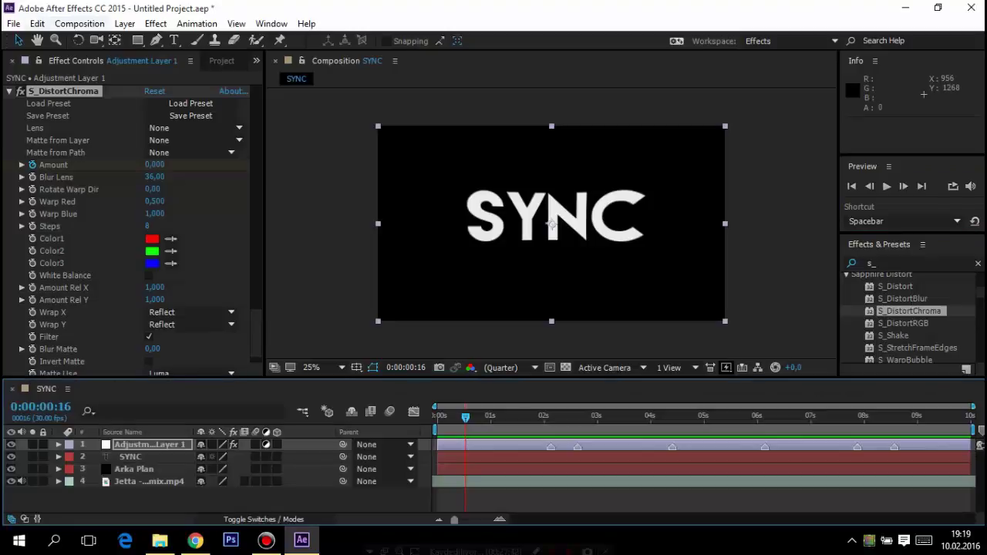
key("alt+c")
key("Down")
key("Down")
key("Down")
key("Down")
key("Down")
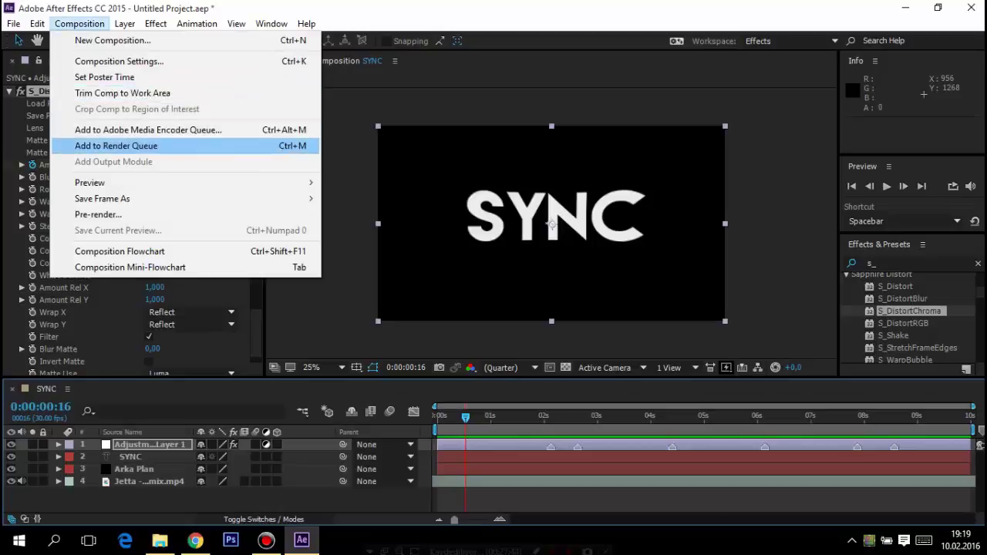
key("Return")
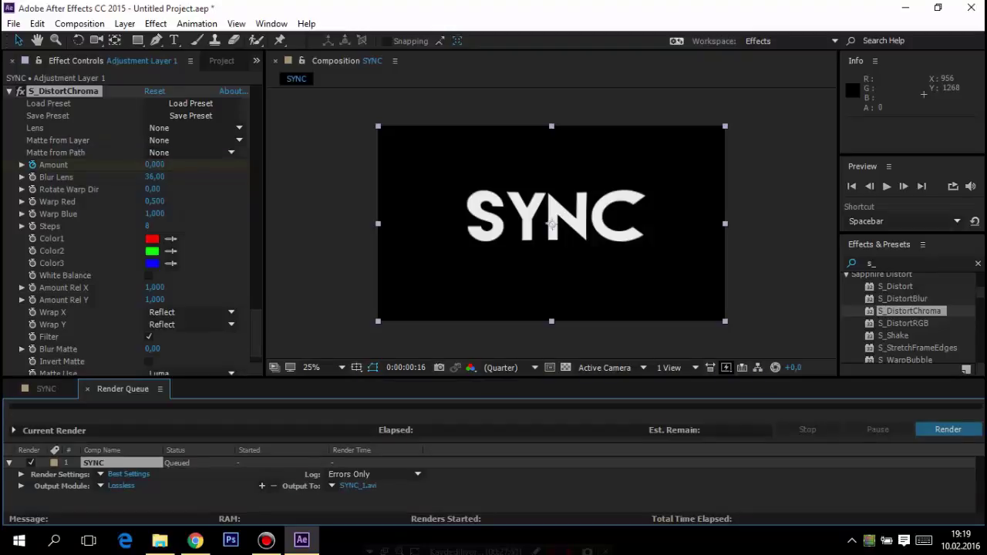
- Render the output as Intoooooo.avi and select the rendered file on the desktop
key("ctrl+m")
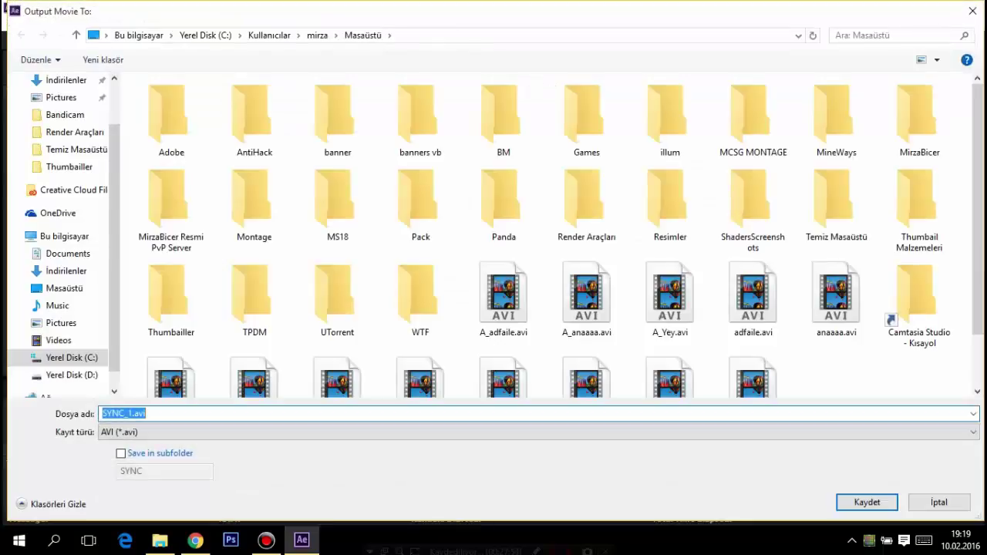
type("Int")
type("ro")
key("Return")
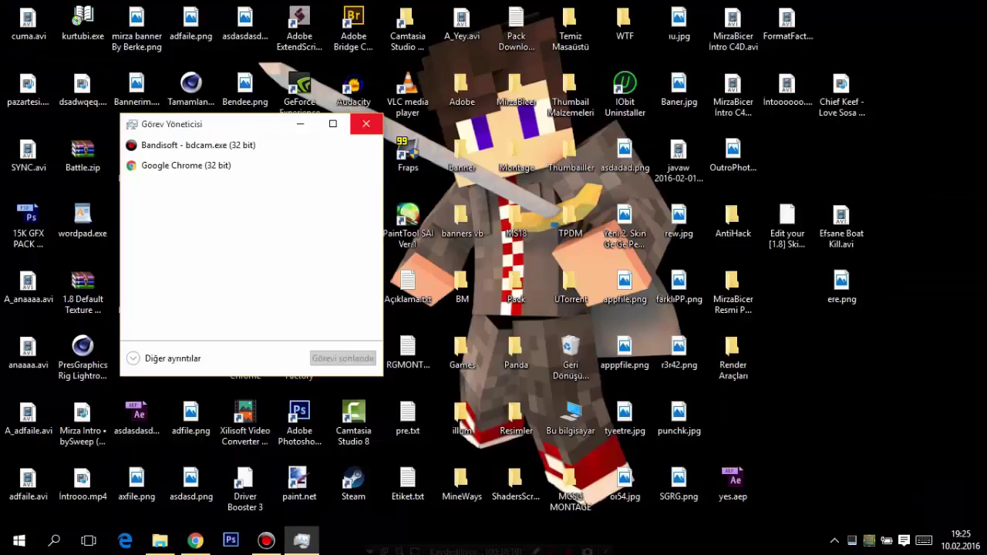
left_click(363, 121)
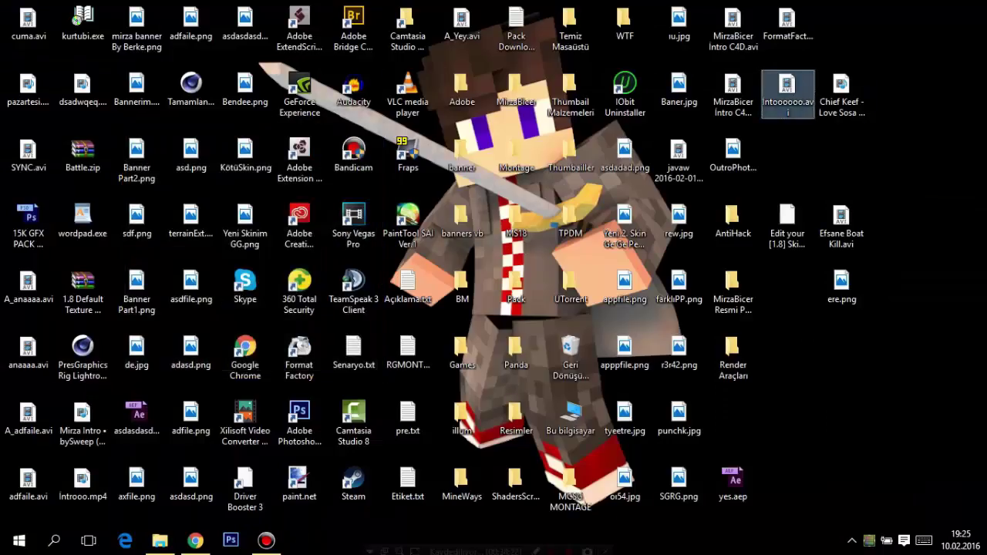
- Play Intoooooo.avi in Windows Media Player, pause it, and close the player
key("Return")
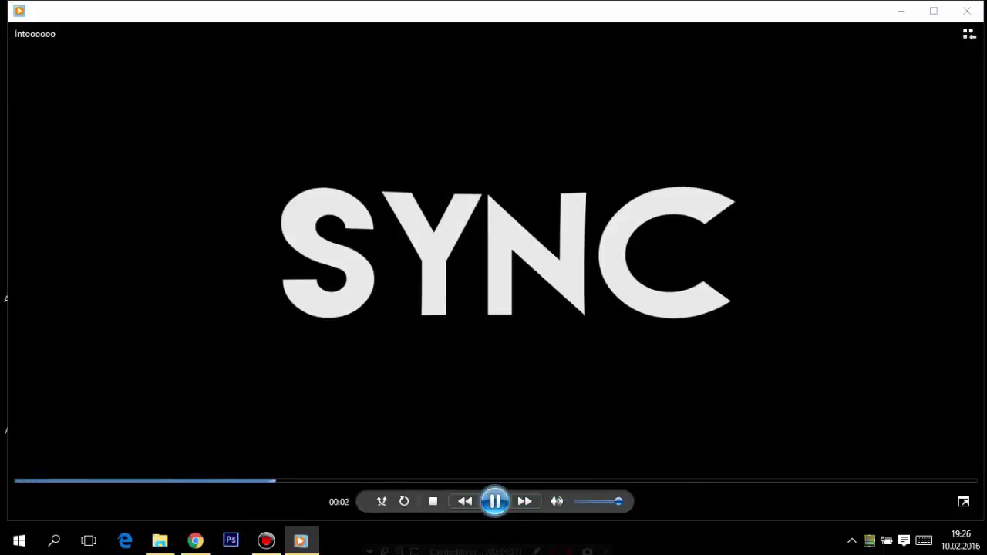
left_click(495, 502)
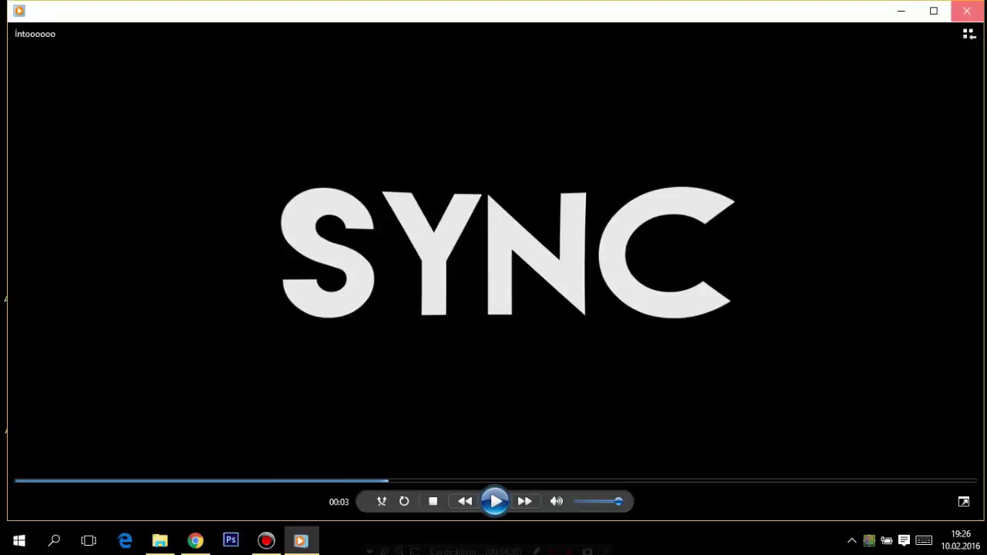
key("alt+F4")
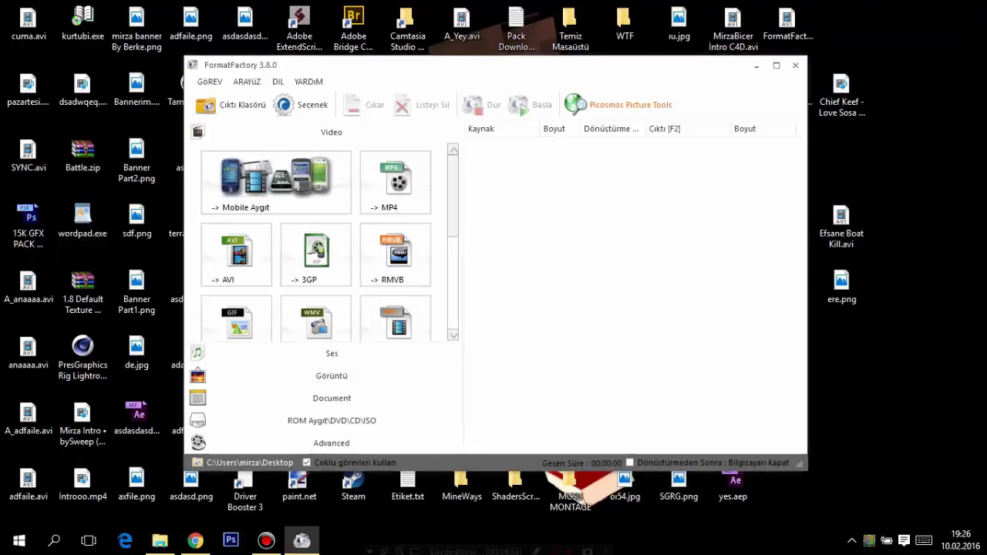
- Snap Format Factory to the left half and add Intoooooo.avi to it
left_click_drag(540, 65, 0, 203)
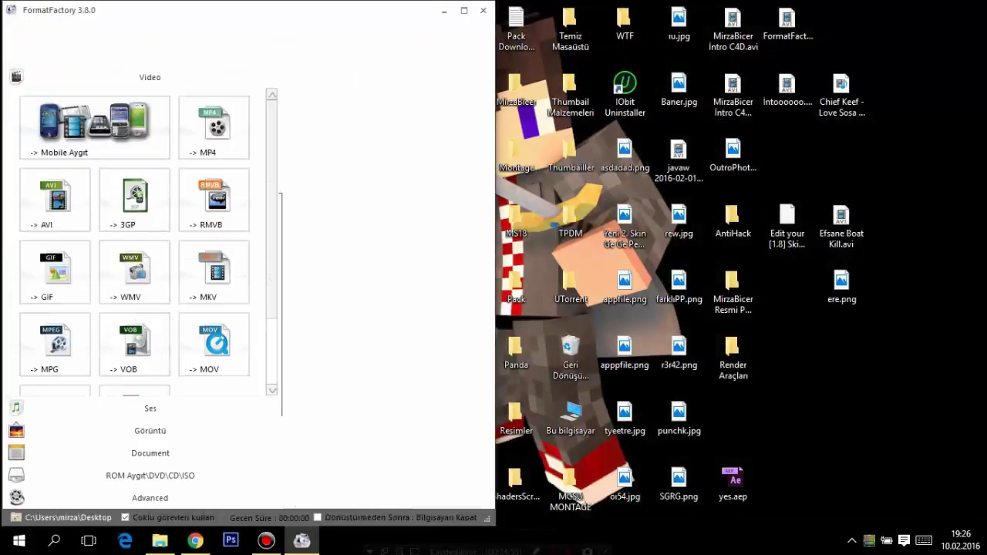
key("Escape")
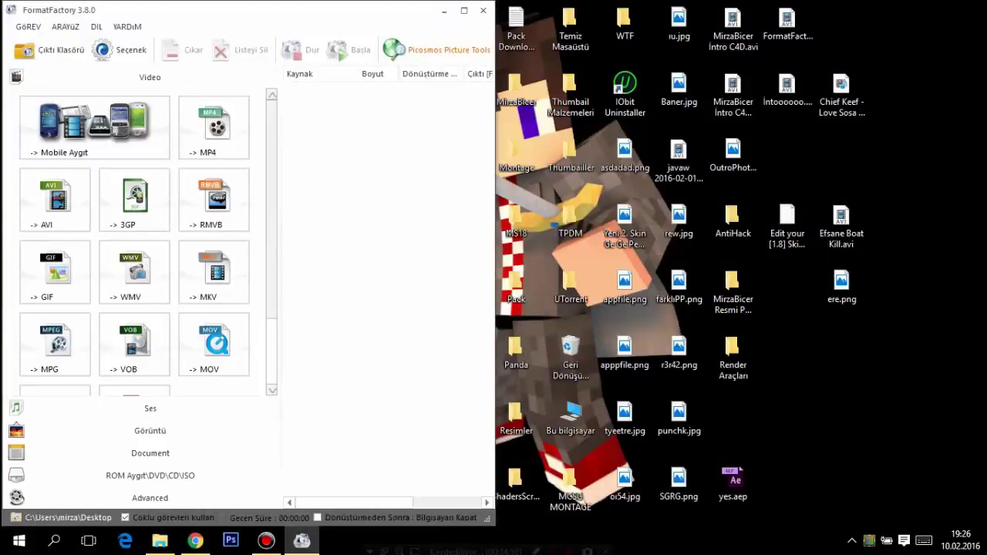
left_click_drag(787, 91, 370, 232)
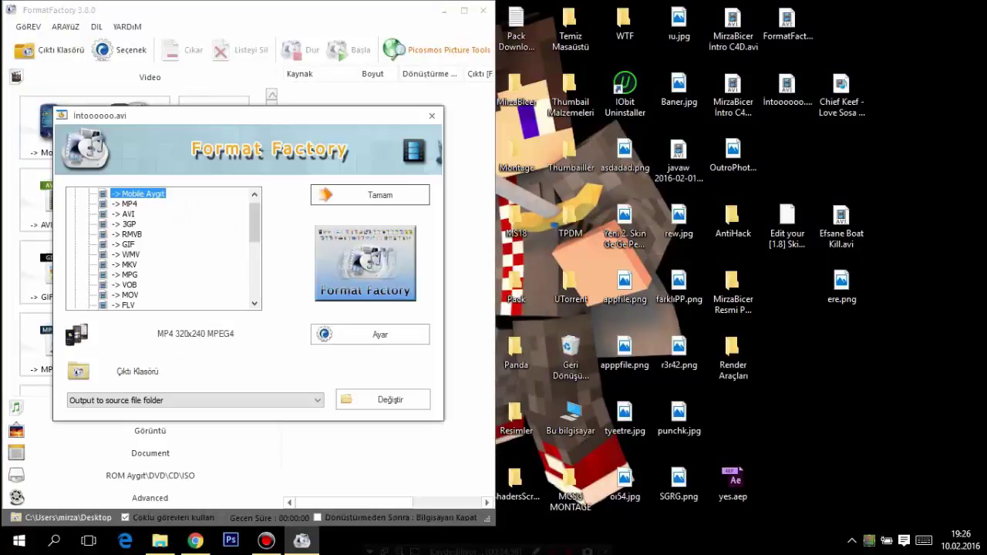
- Convert Intoooooo.avi to AVI, wait for it to finish, then close Format Factory
left_click(124, 214)
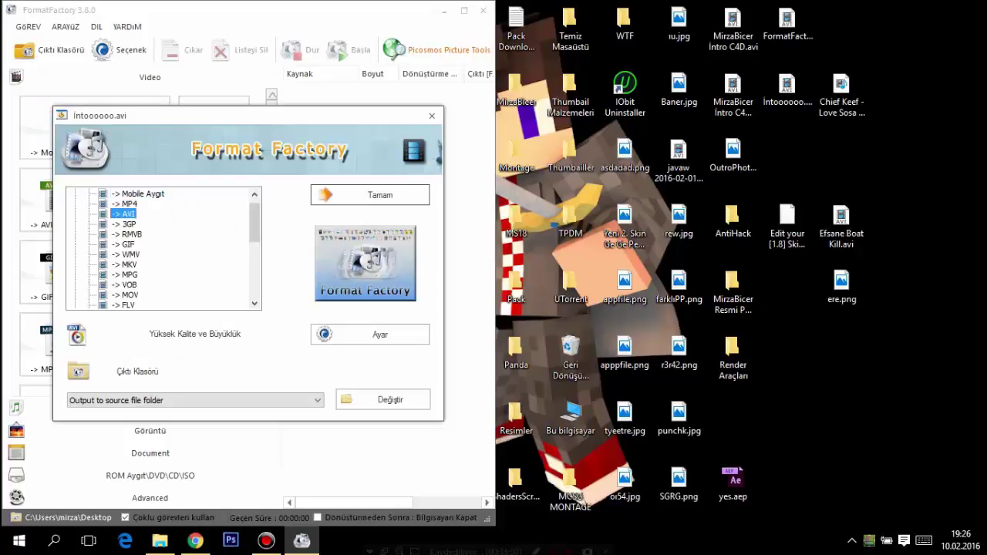
left_click(378, 195)
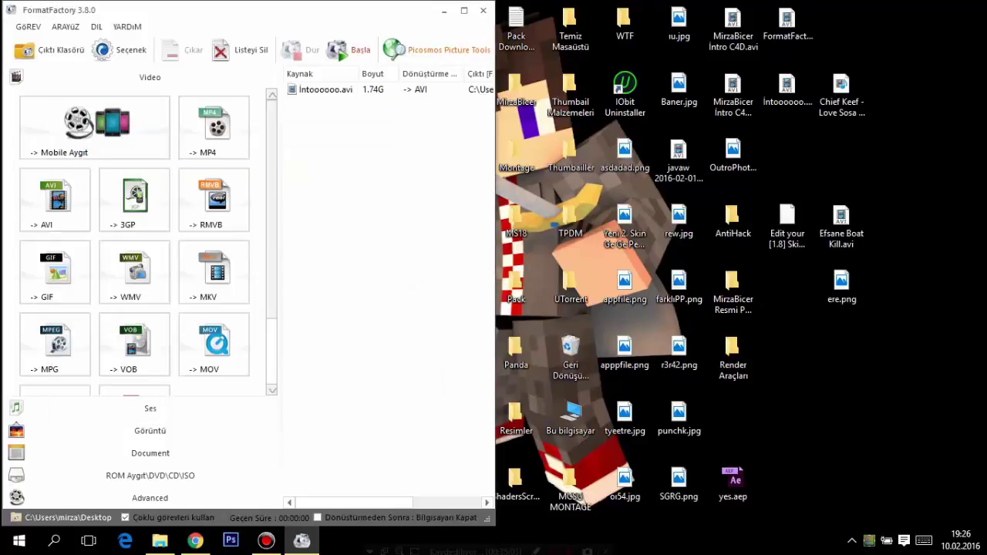
left_click(349, 49)
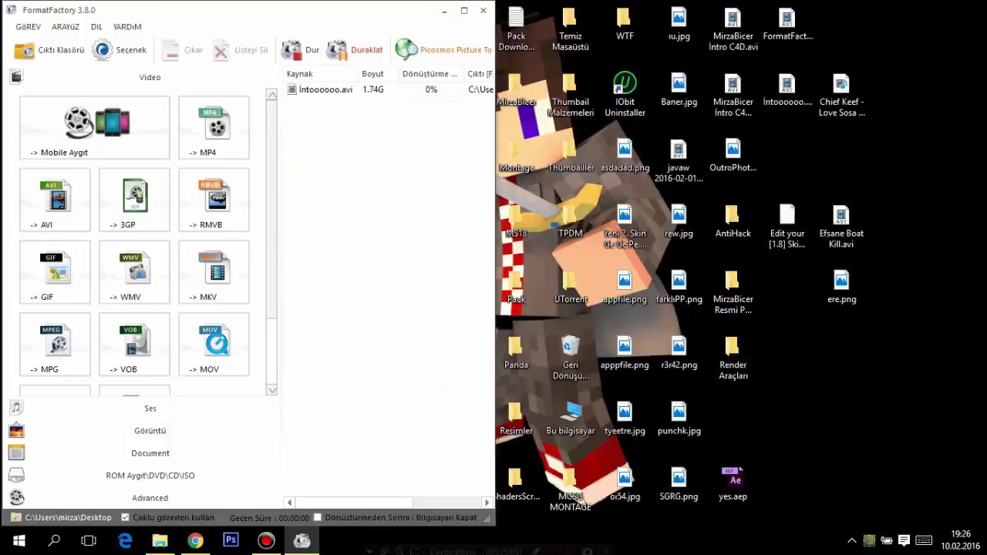
left_click(463, 10)
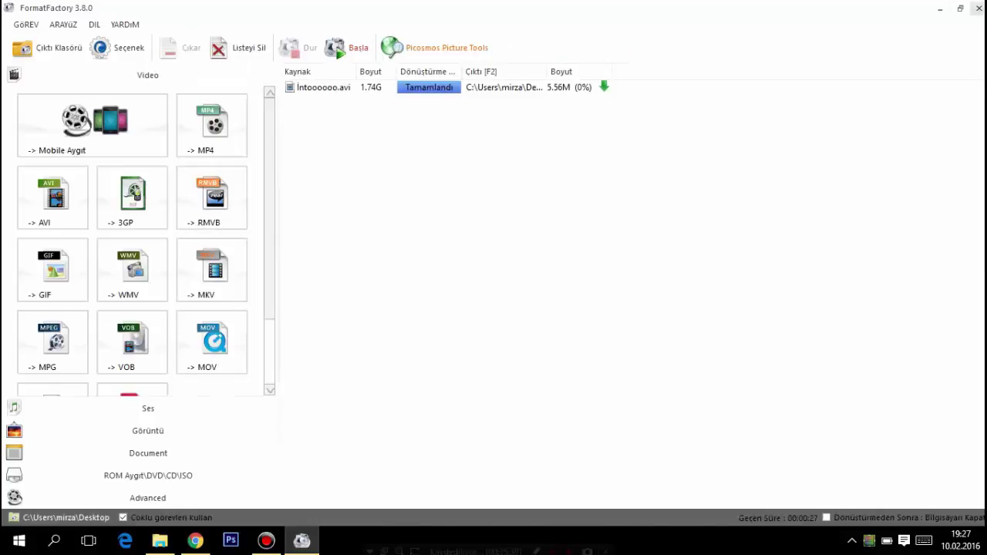
left_click(978, 8)
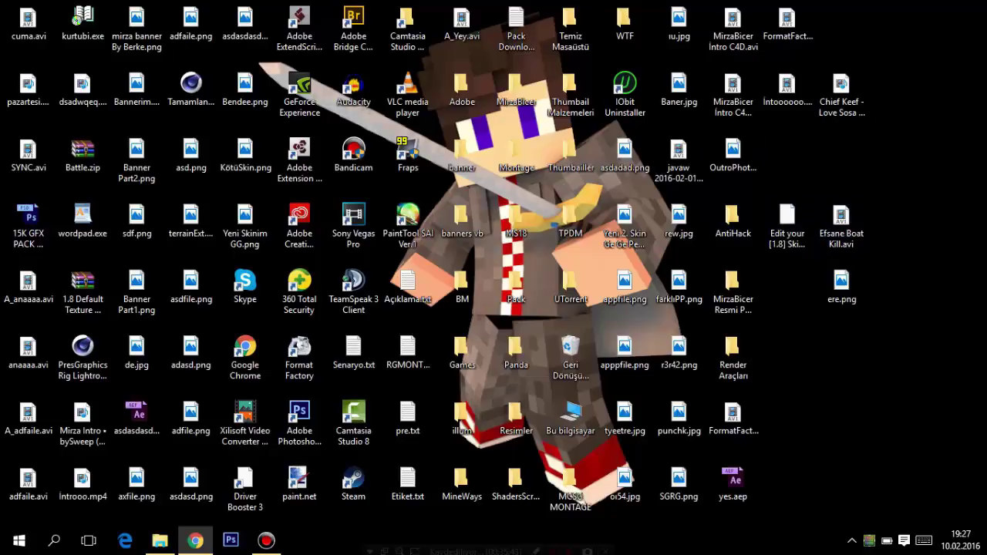
left_click(787, 89)
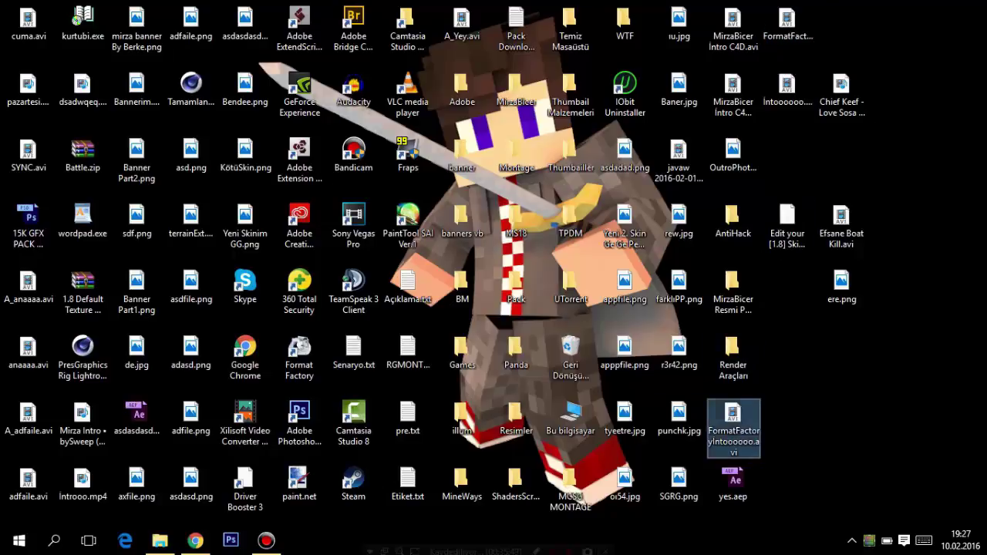
double_click(733, 429)
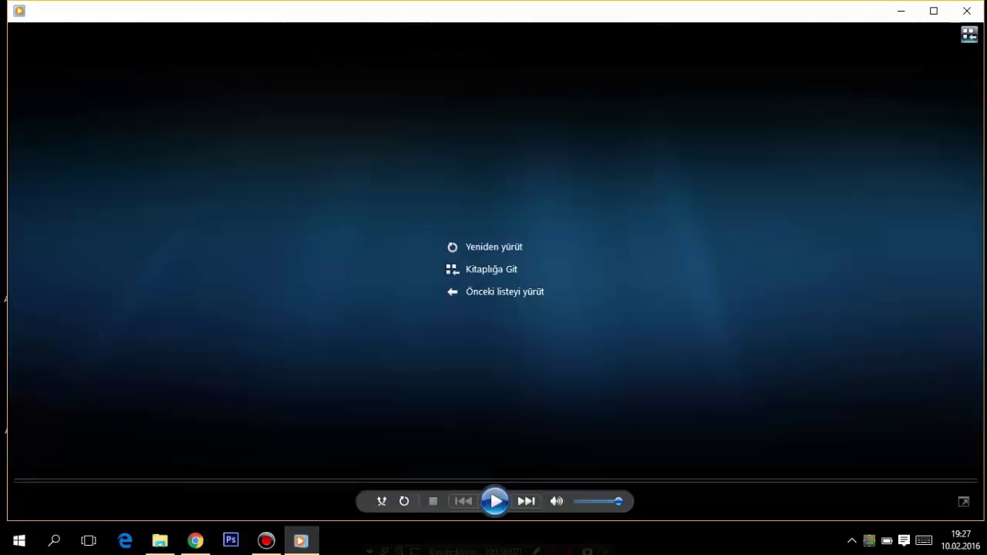
left_click(966, 11)
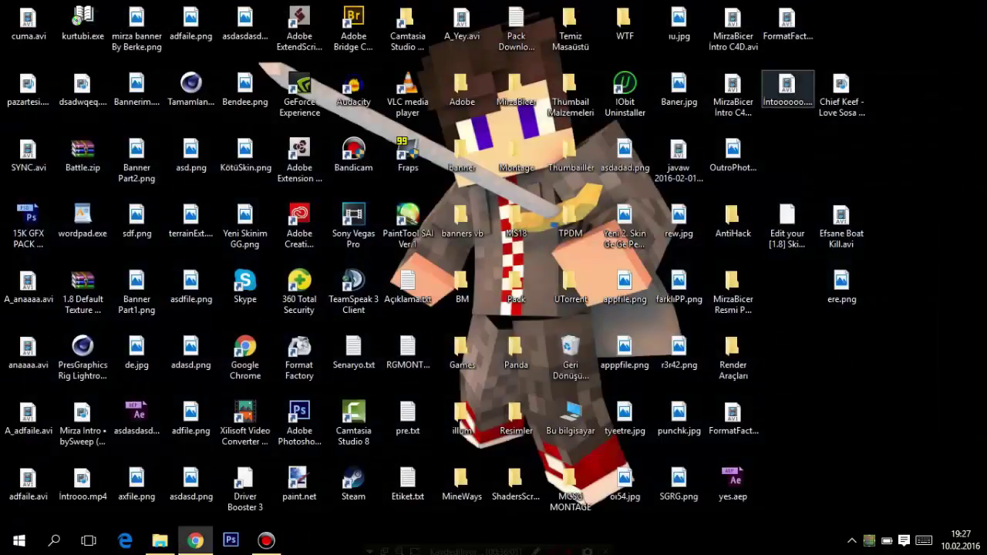
double_click(787, 87)
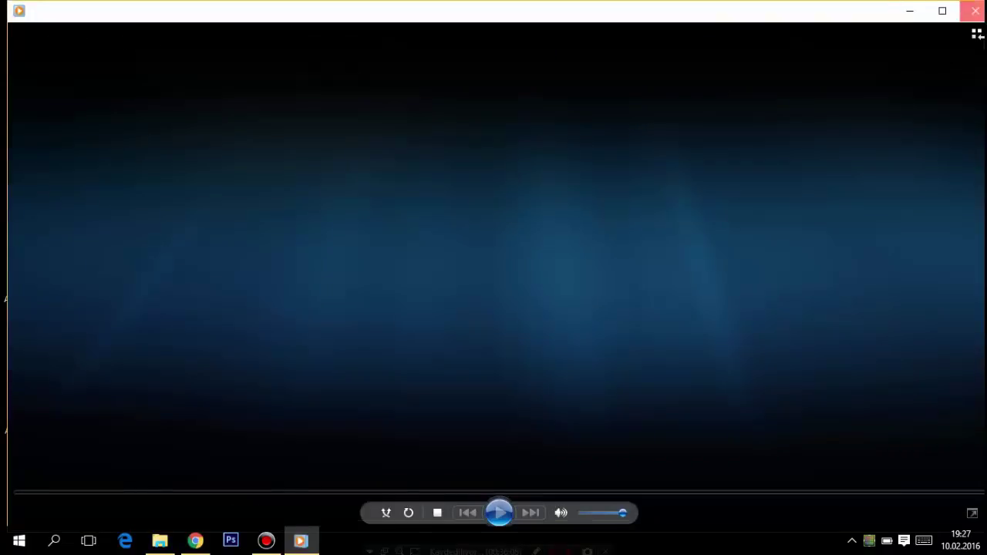
left_click(976, 11)
double_click(733, 416)
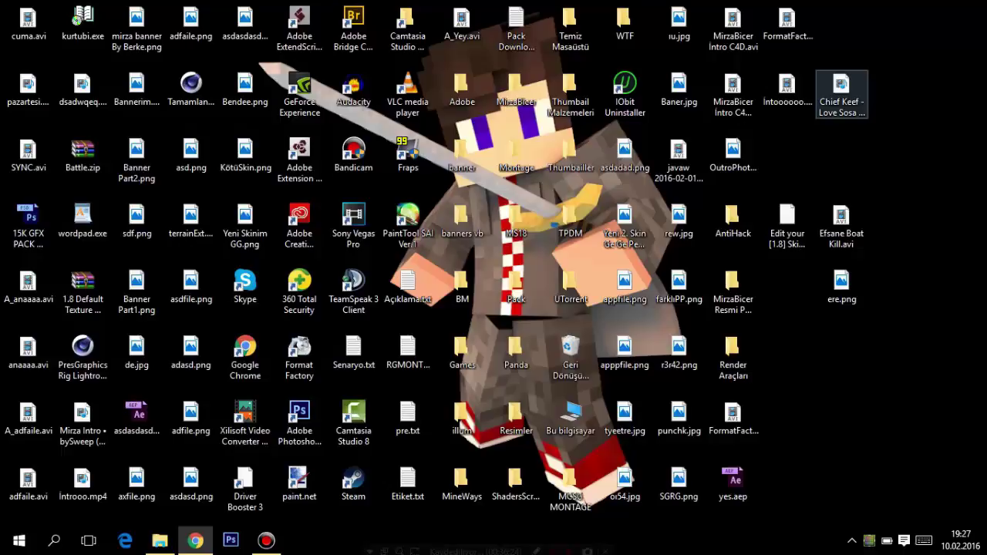
left_click(267, 540)
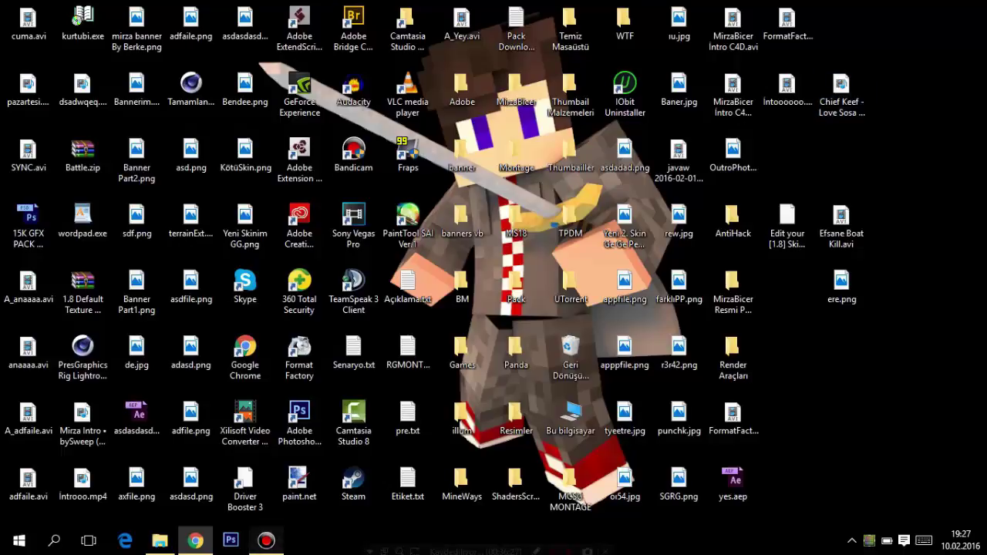